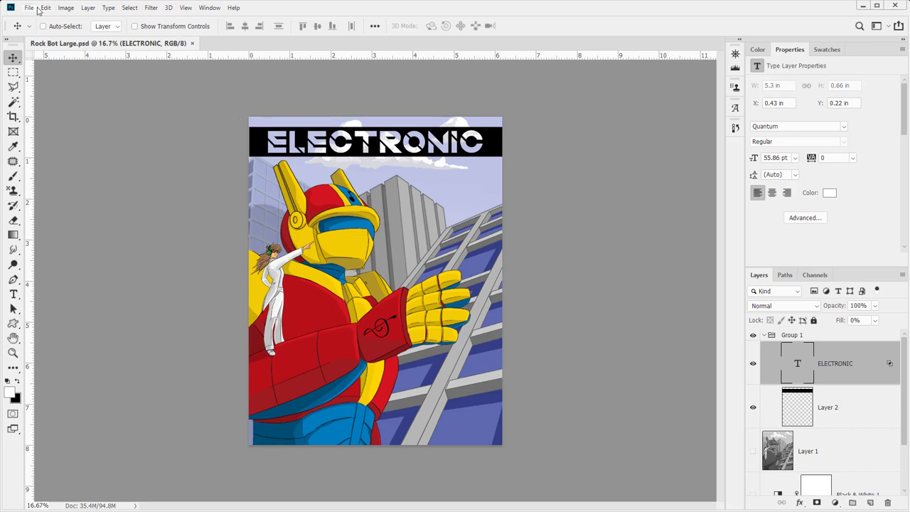
- Resize the poster to a height of 11 inches with resampling turned off, keeping its proportions
left_click(44, 8)
mouse_move(66, 8)
left_click(82, 81)
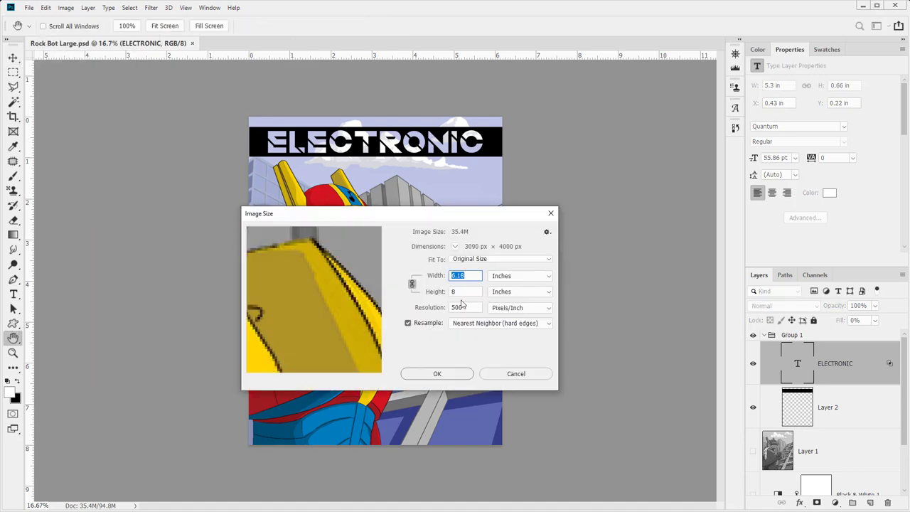
left_click(429, 323)
double_click(471, 272)
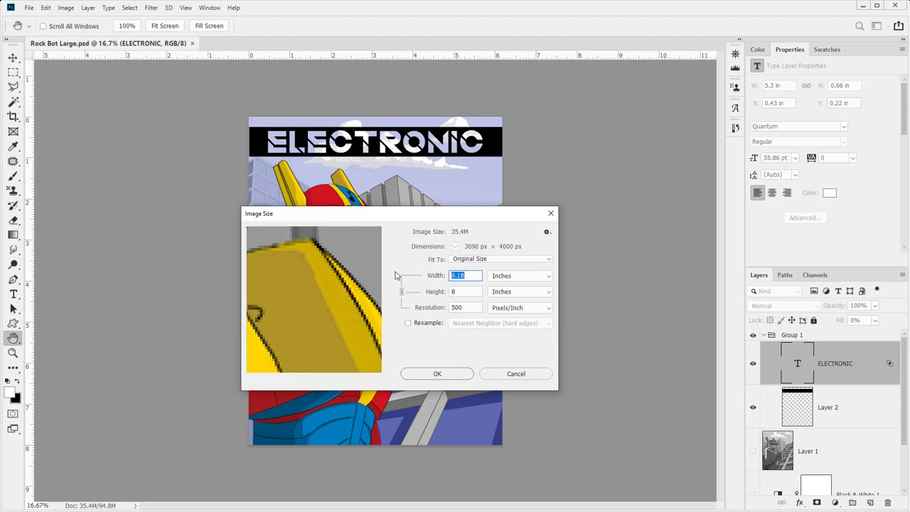
type("11")
key("Tab")
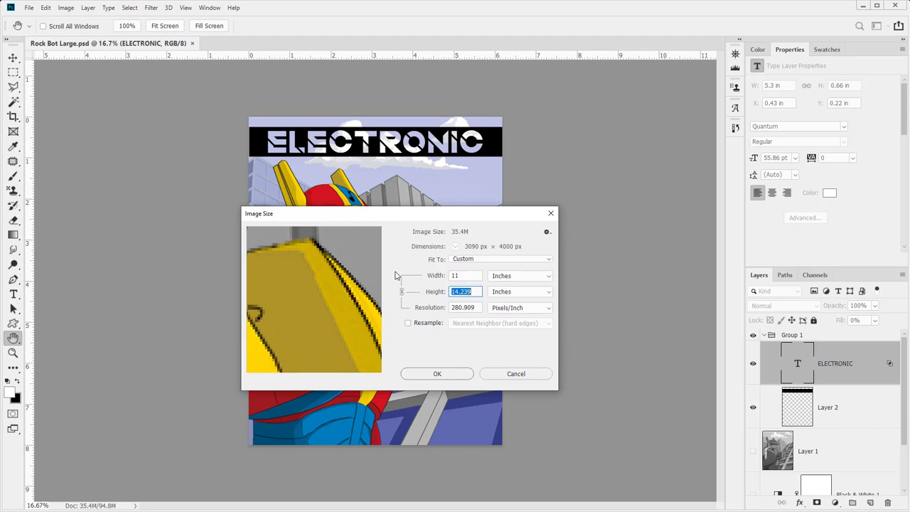
type("11")
left_click(458, 378)
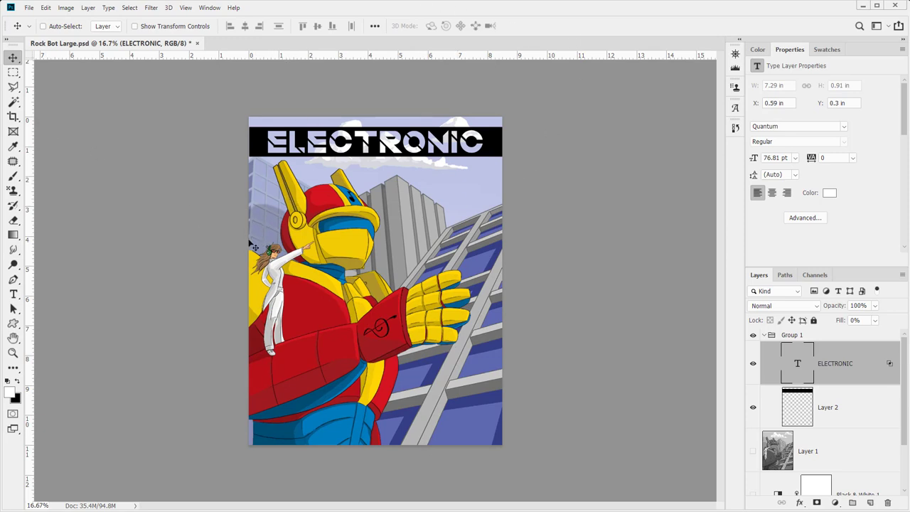
key("ctrl")
key("ctrl+s")
- Collapse the title's layer group and rename it Electronic
left_click(764, 335)
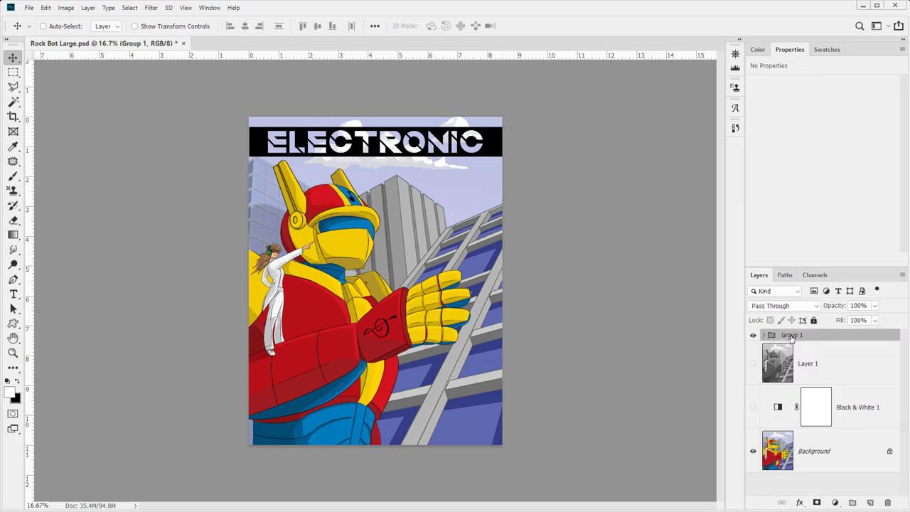
double_click(791, 335)
type("Electronic")
key("Return")
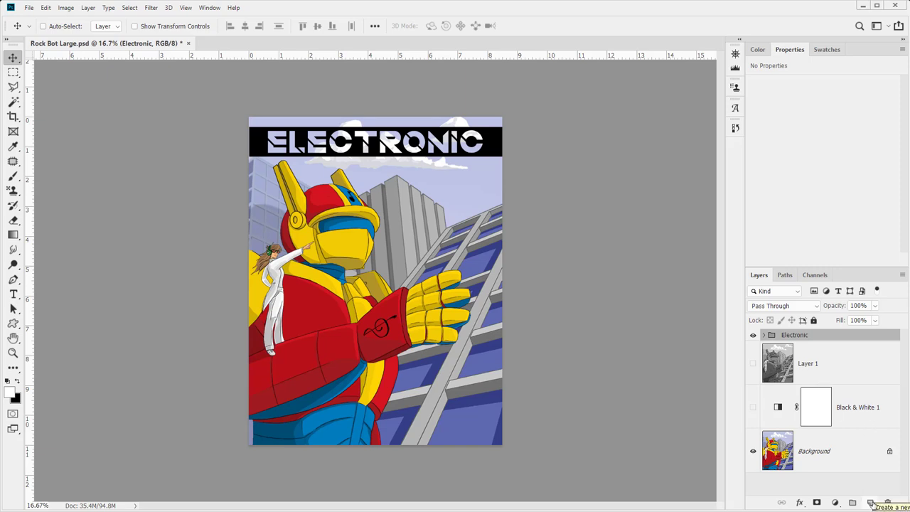
- Add a Solid Color fill layer in black (000000) above the Electronic group
left_click(834, 503)
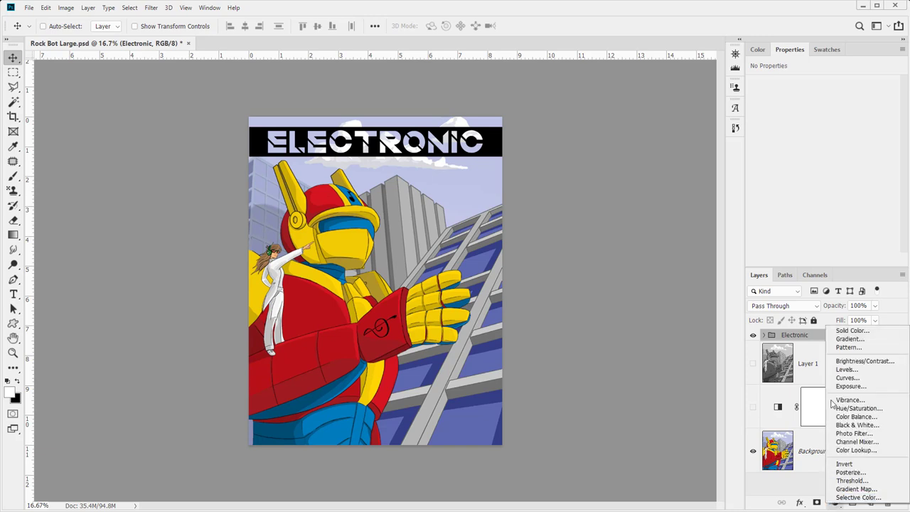
left_click(852, 331)
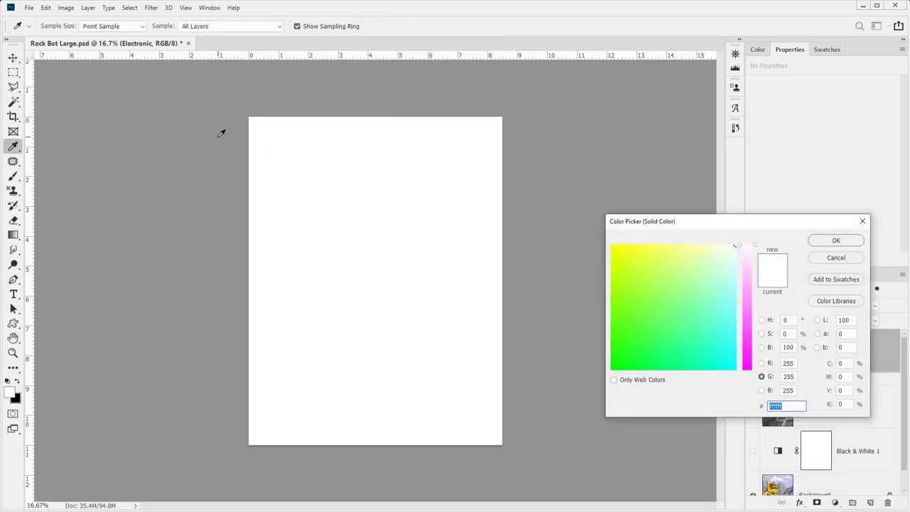
left_click_drag(754, 333, 749, 370)
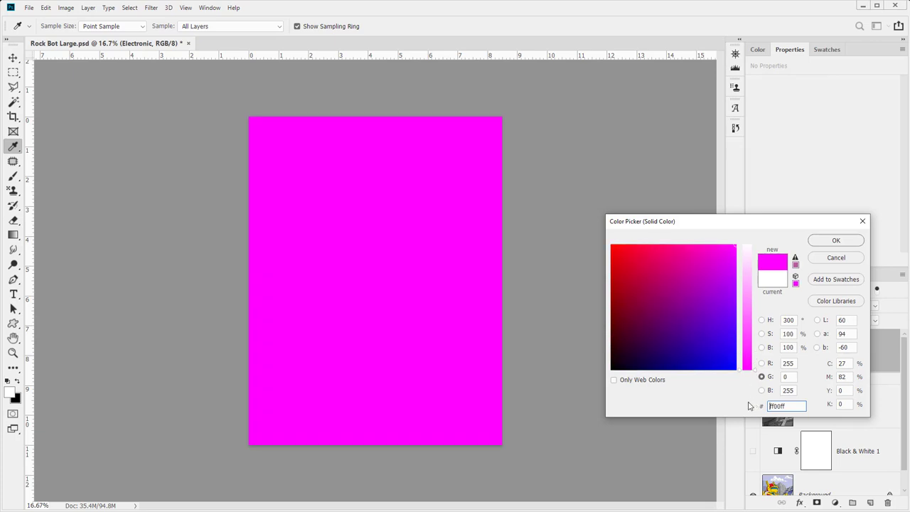
type("000000")
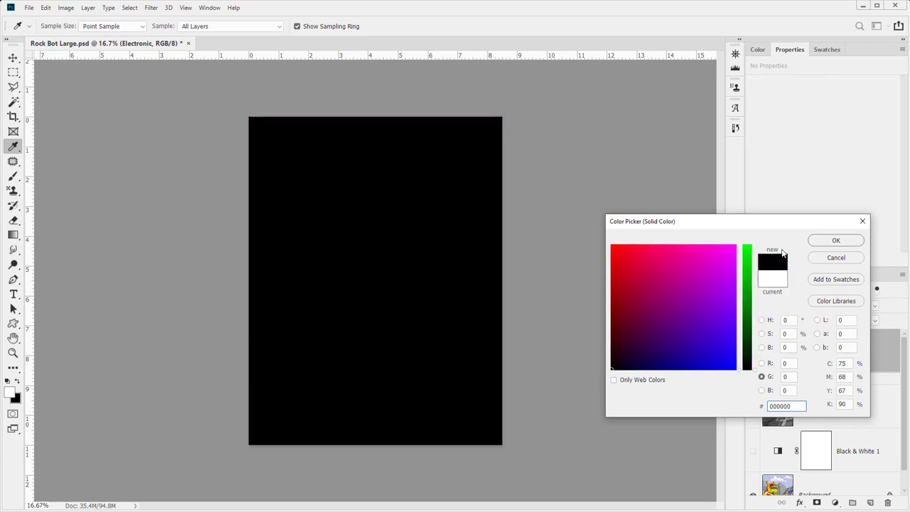
left_click(836, 241)
- Mask the black fill layer to a rectangle and place it just under the right half of the ELECTRONIC banner
left_click(12, 73)
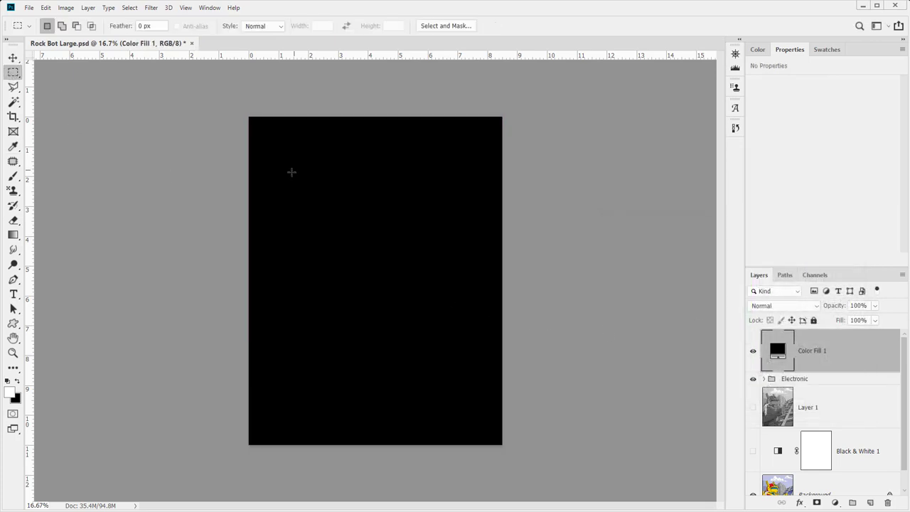
left_click_drag(370, 177, 485, 217)
left_click(817, 503)
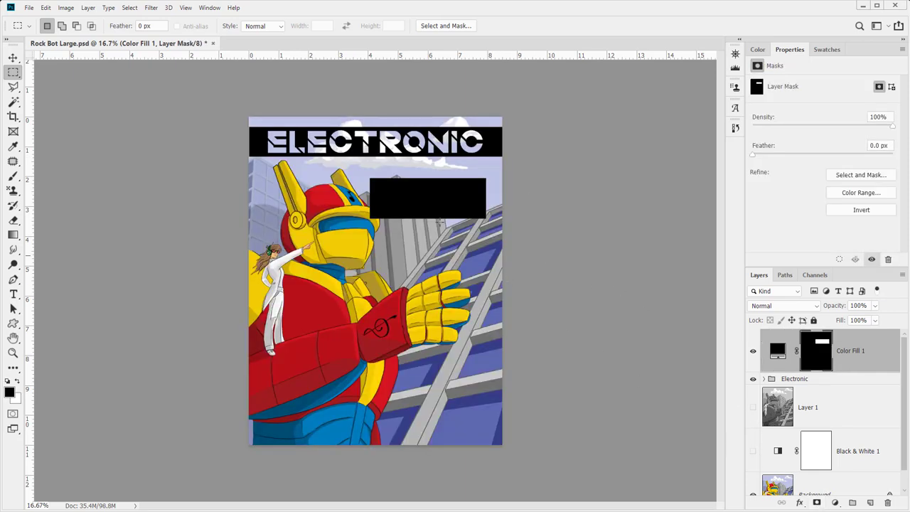
key("v")
left_click_drag(423, 195, 430, 177)
- Add the text "Music" in white Quantum Regular on the black rectangle below the title banner
key("t")
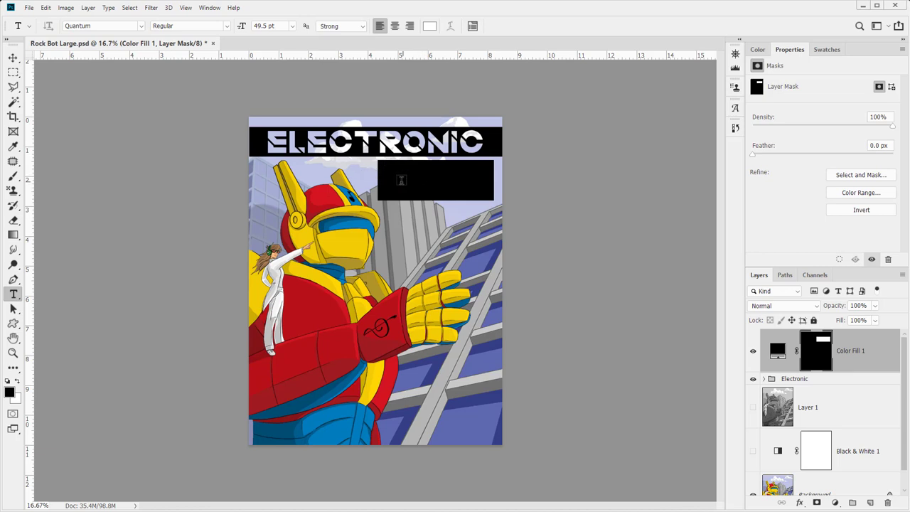
left_click(392, 182)
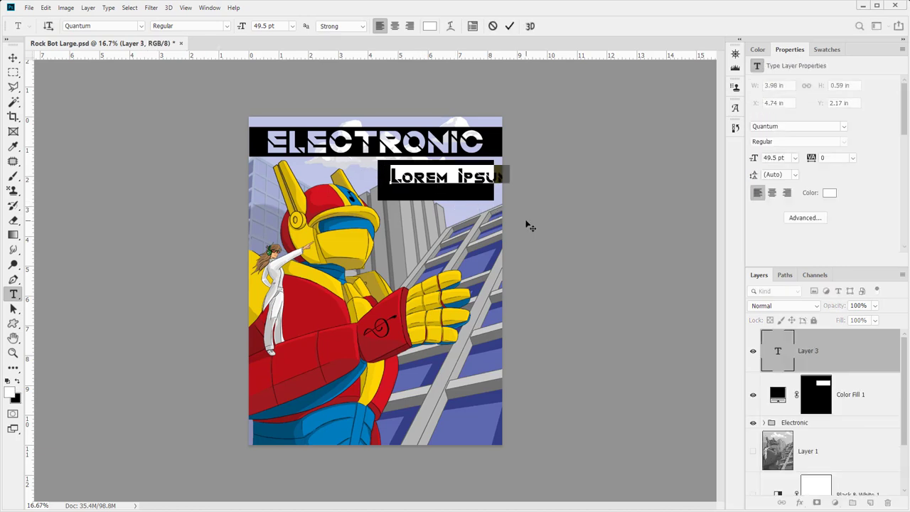
type("Music")
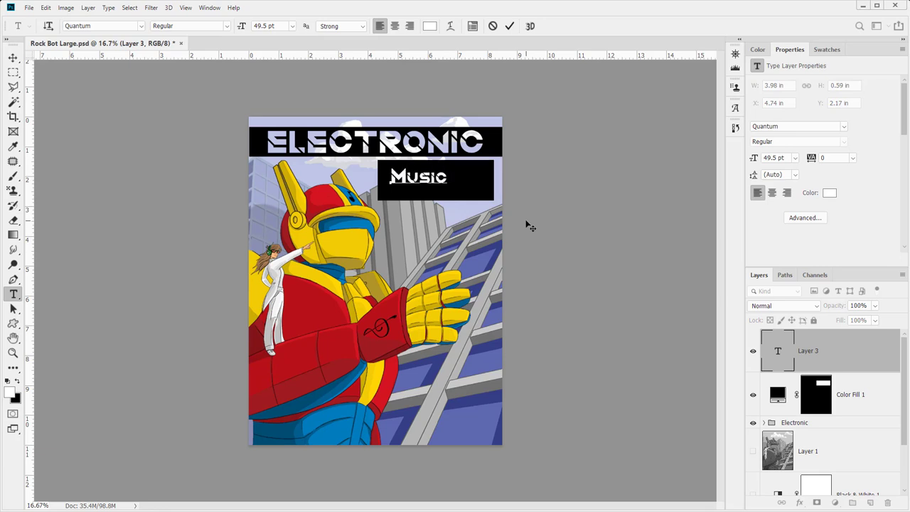
- Enlarge the Music text to about 84 pt and position it in the middle of the black rectangle
key("ctrl+a")
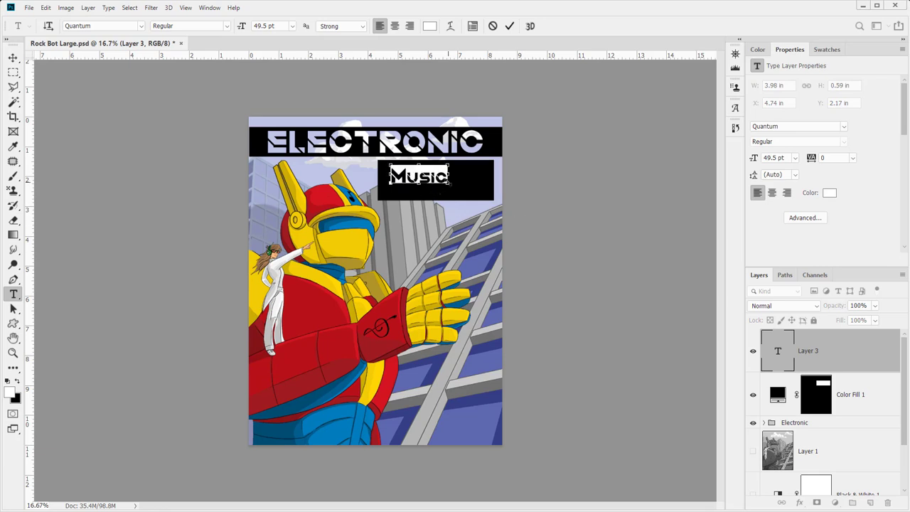
left_click_drag(449, 183, 489, 194)
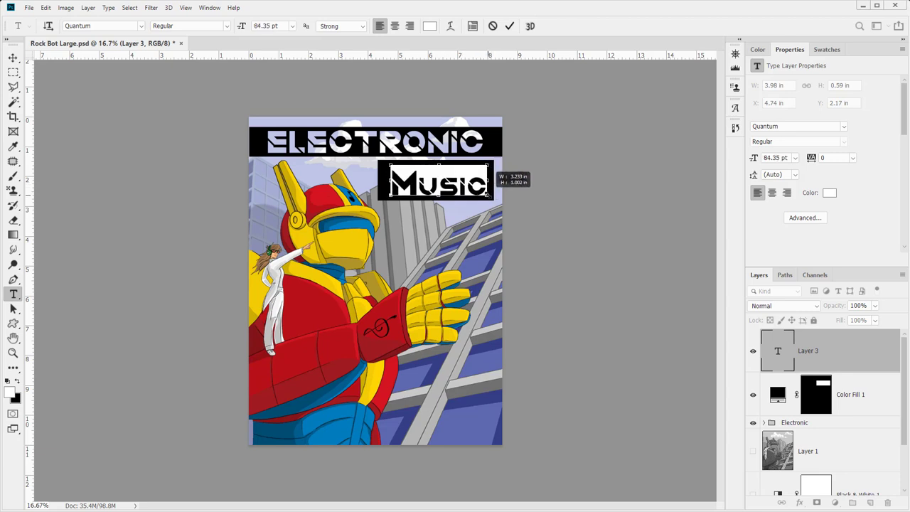
left_click(439, 184)
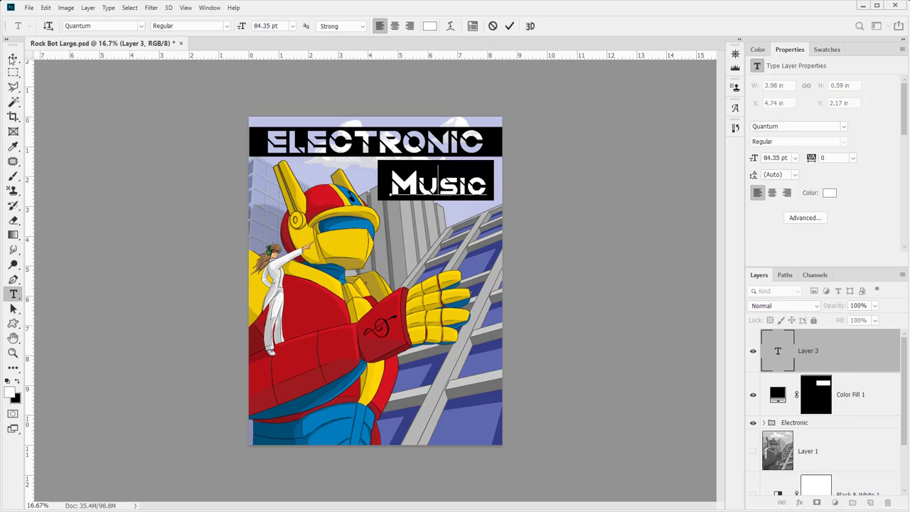
left_click(13, 58)
left_click_drag(456, 194, 448, 184)
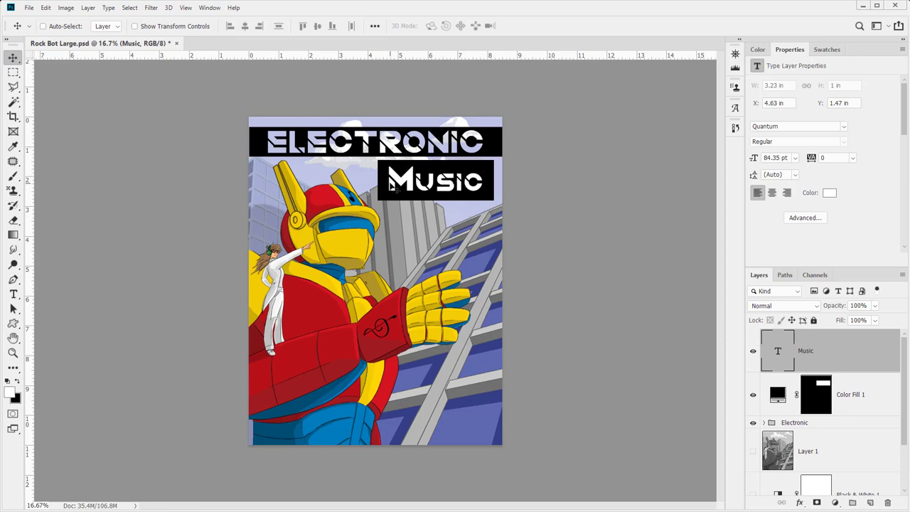
- Group the Music text layer with the black Color Fill 1 layer and name the group Music
left_click(816, 406, "shift")
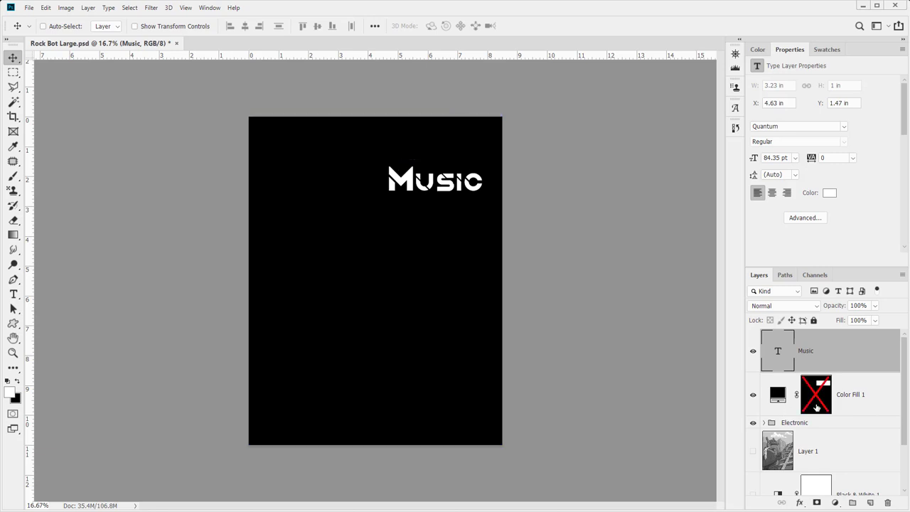
left_click(816, 405, "shift")
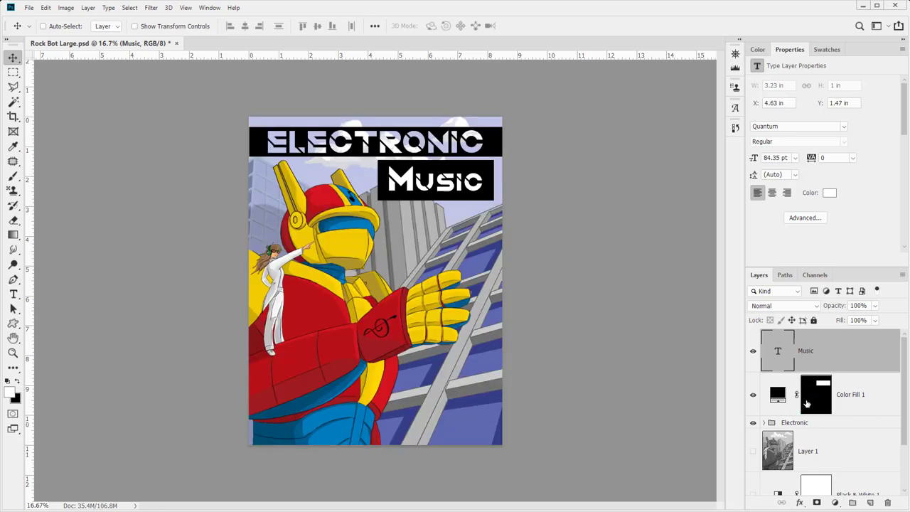
left_click(881, 405, "shift")
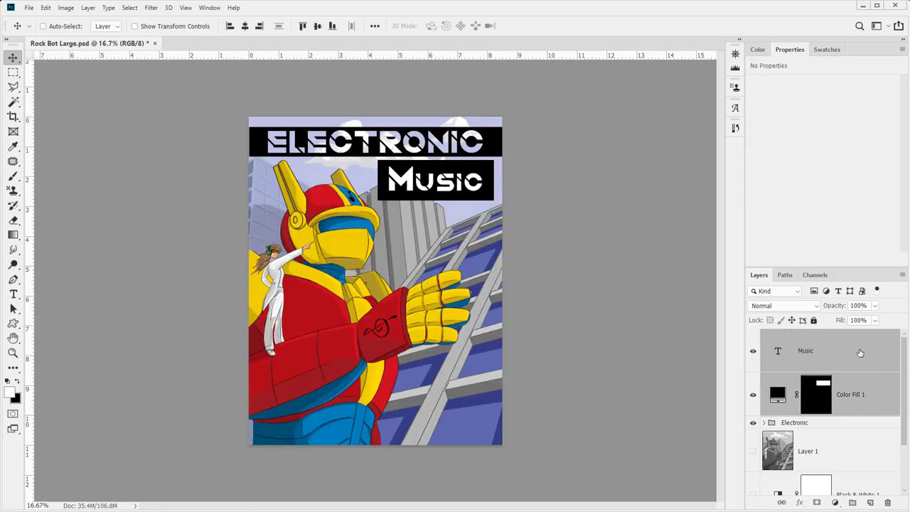
left_click(852, 502)
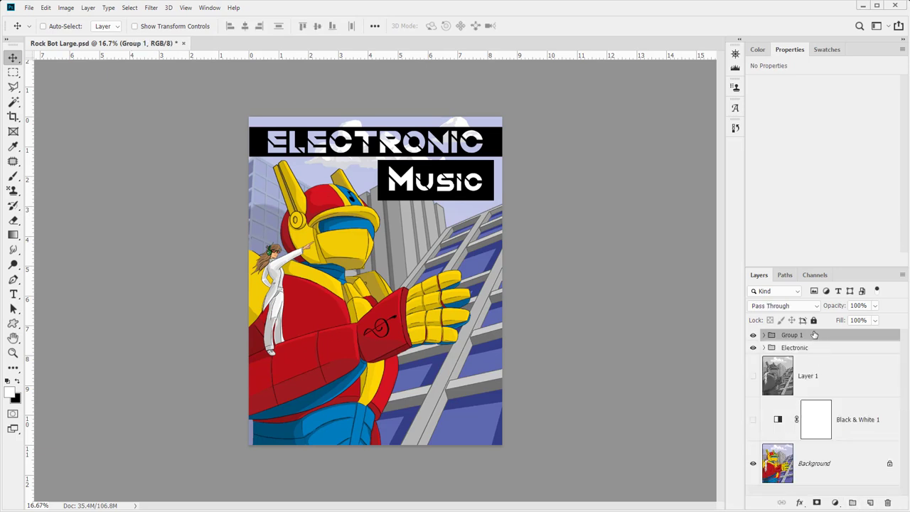
double_click(792, 335)
type("Music")
key("Return")
- Set the Music text layer's blending options to a Shallow knockout with 0% fill opacity
left_click(764, 336)
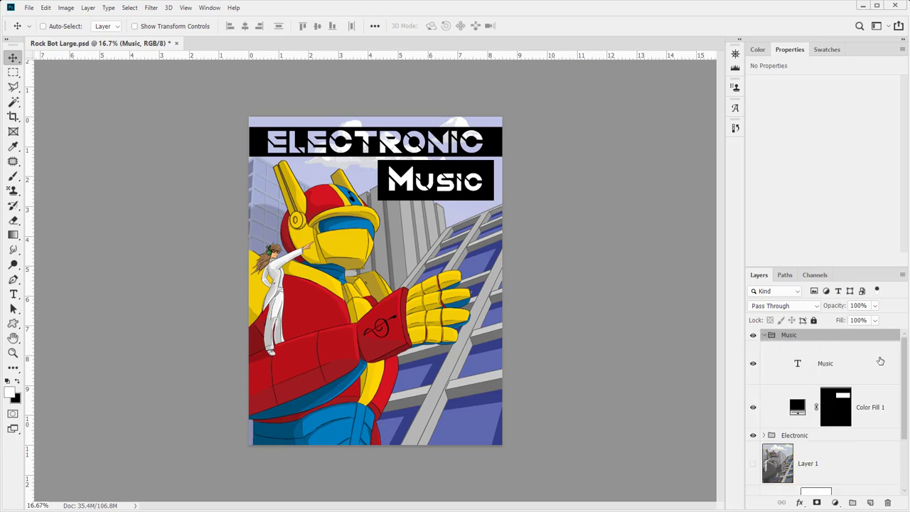
right_click(880, 361)
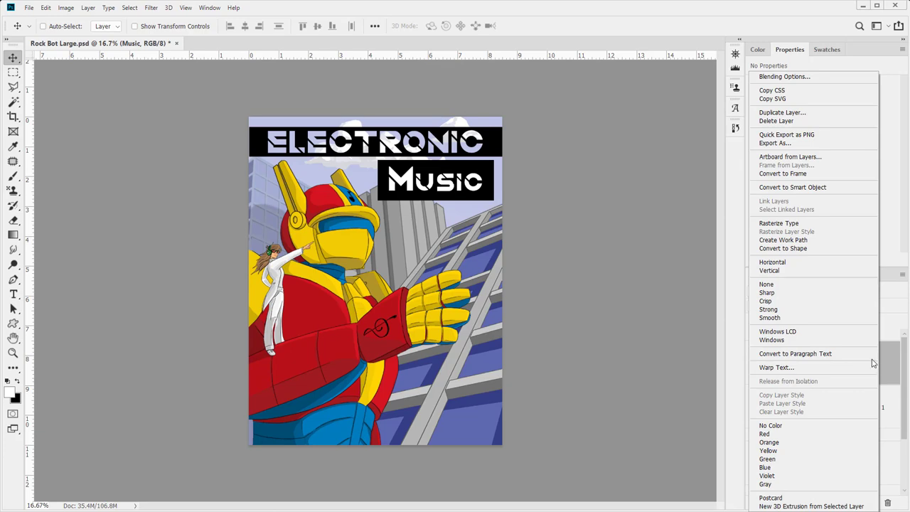
left_click(815, 76)
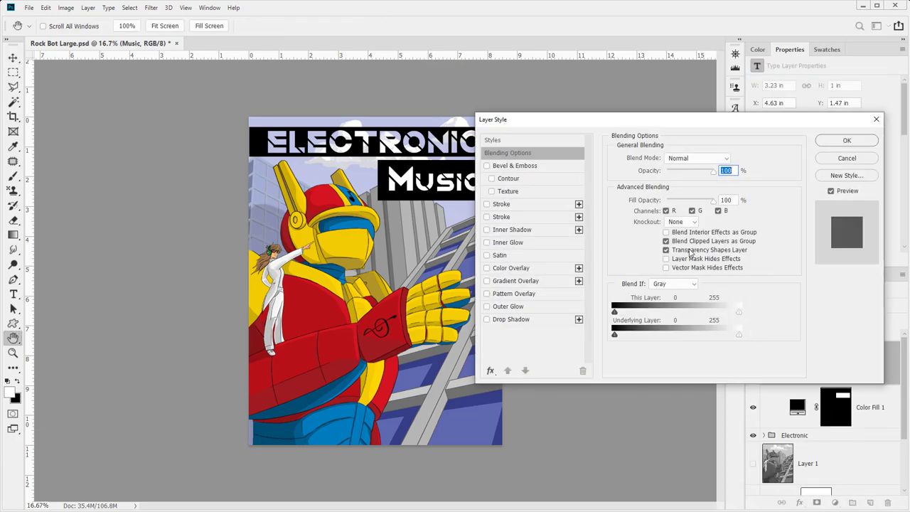
left_click(676, 222)
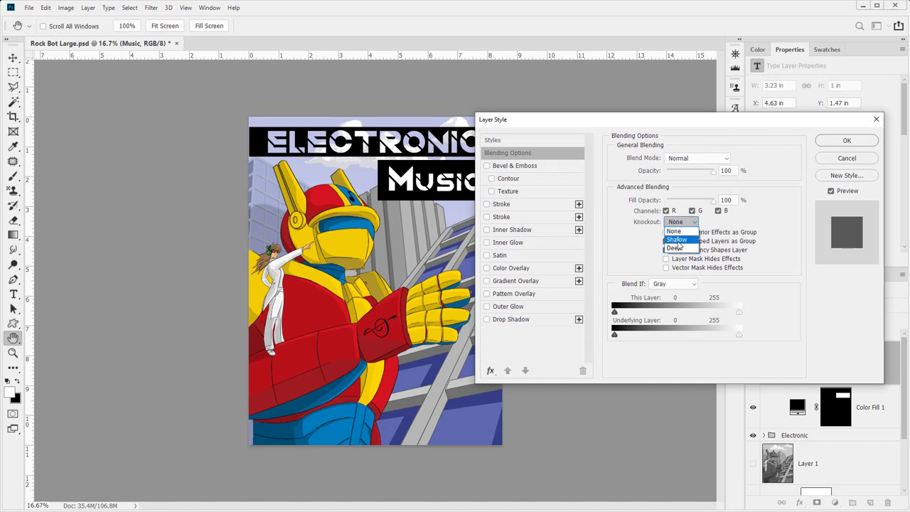
left_click(676, 240)
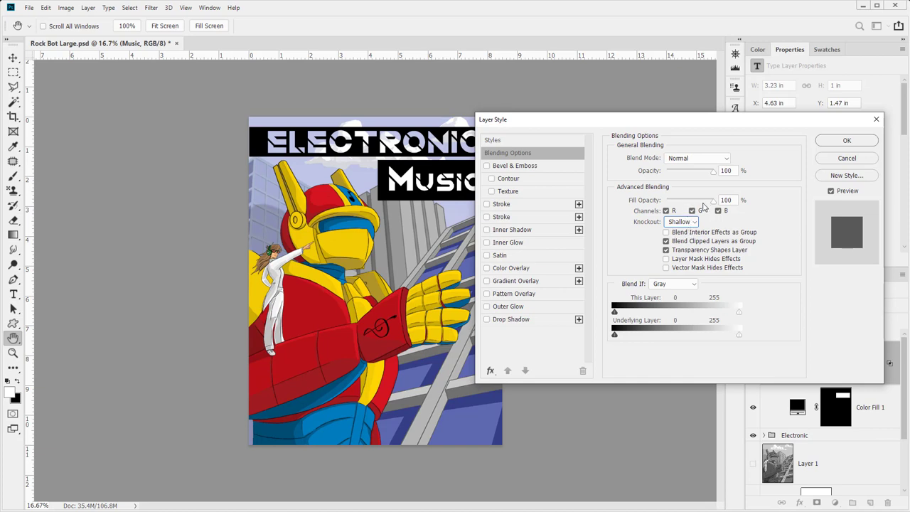
left_click_drag(712, 202, 646, 204)
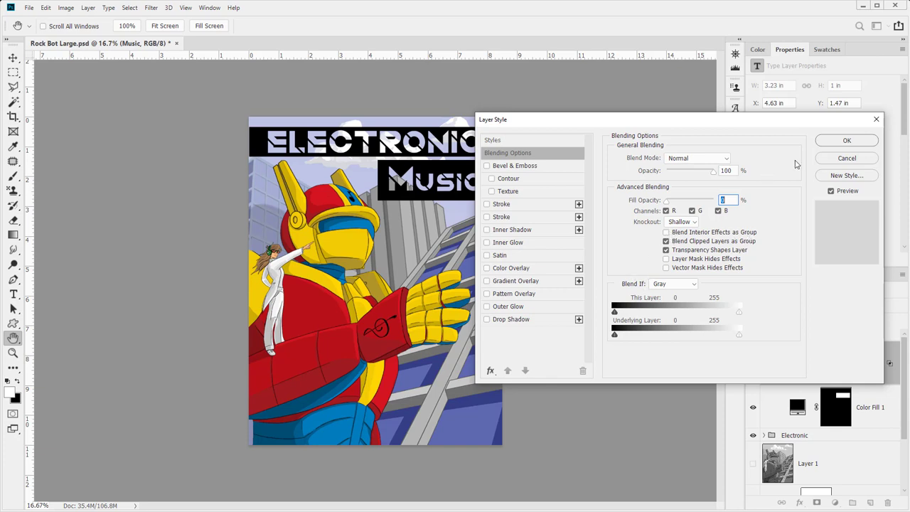
left_click(855, 146)
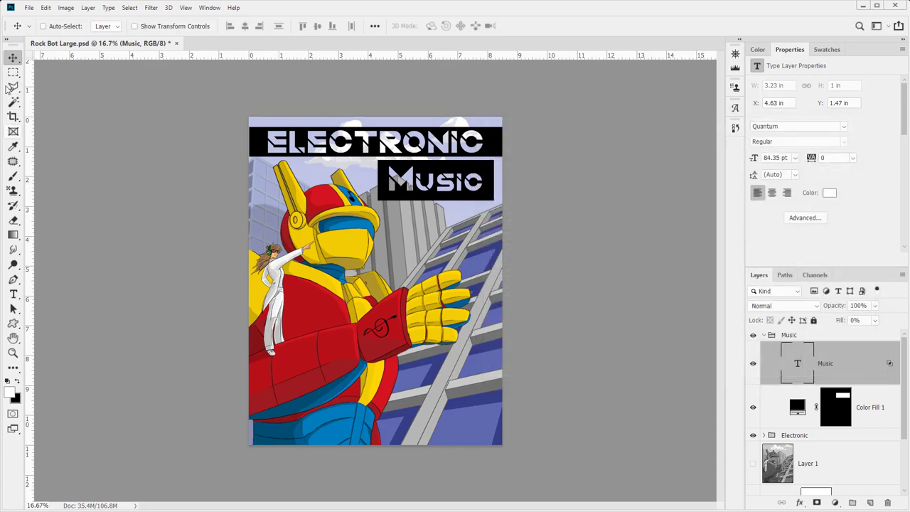
- Duplicate the whole Music group and collapse the original group
left_click(13, 72)
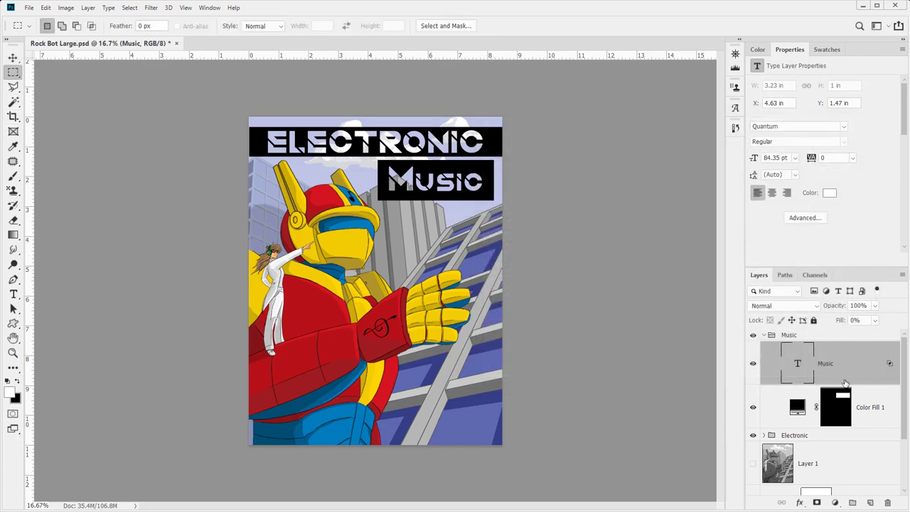
left_click_drag(845, 365, 870, 503)
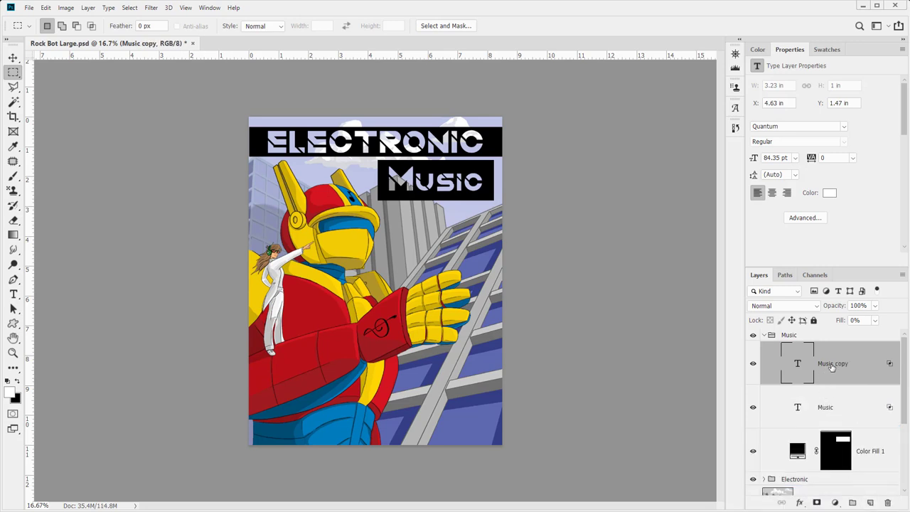
key("ctrl+z")
left_click_drag(824, 348, 870, 503)
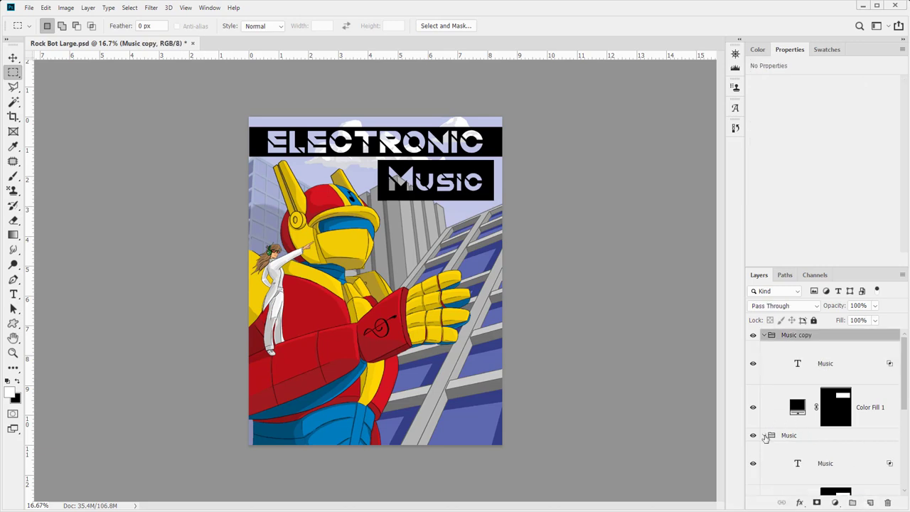
left_click(765, 437)
- Rename the text layer inside the duplicated Music group as Concert
double_click(826, 363)
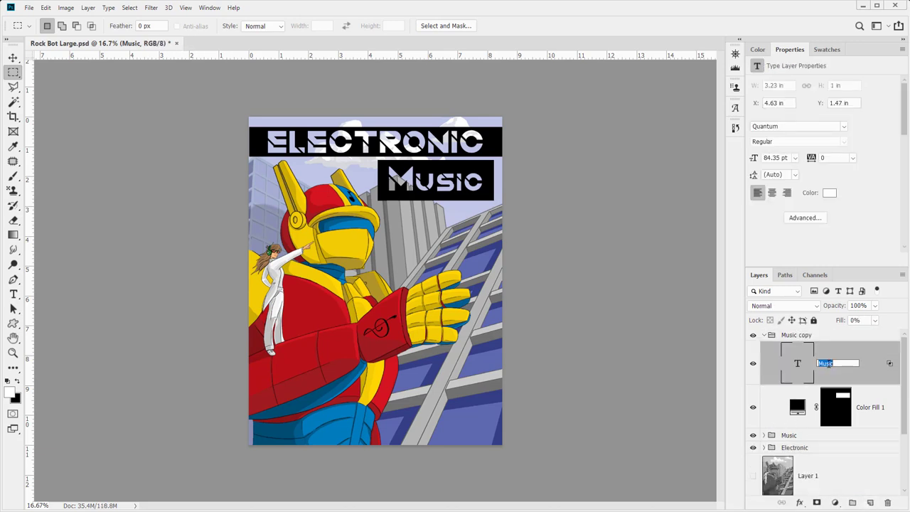
type("Concert")
key("Return")
key("t")
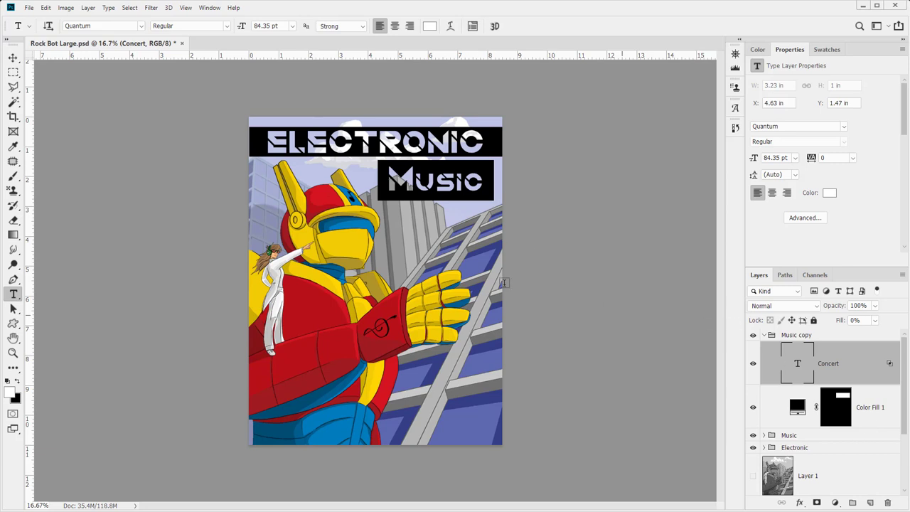
- Move the whole duplicated Music copy group down below the original Music box
left_click(13, 56)
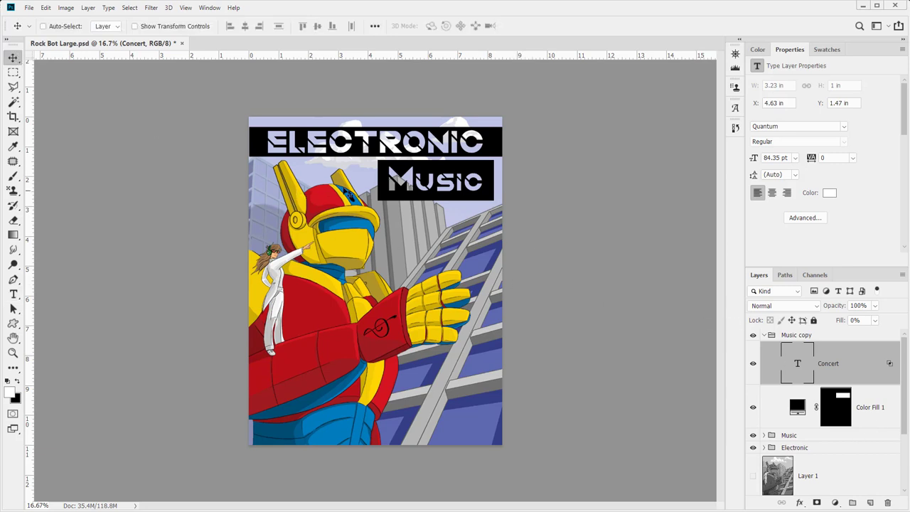
left_click_drag(412, 197, 431, 291)
left_click(771, 336)
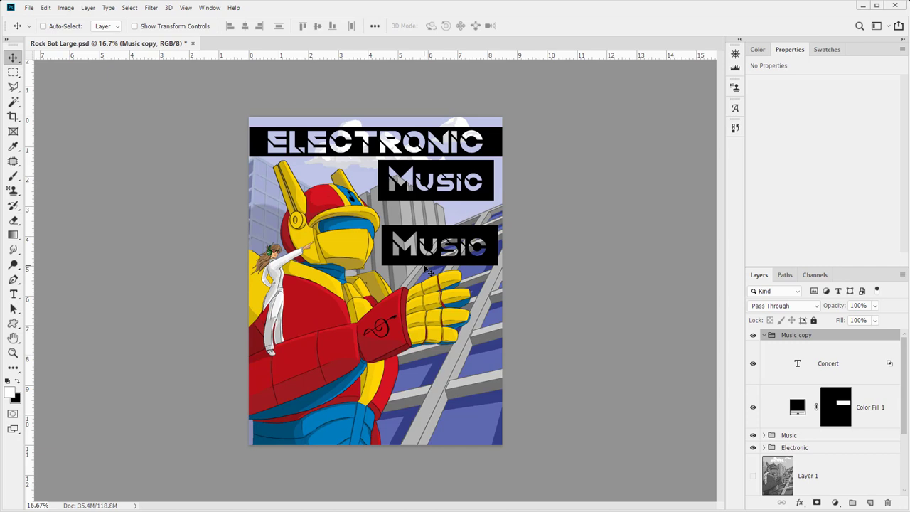
- Replace the wording of the duplicated lower Music text with Concert
key("t")
double_click(437, 246)
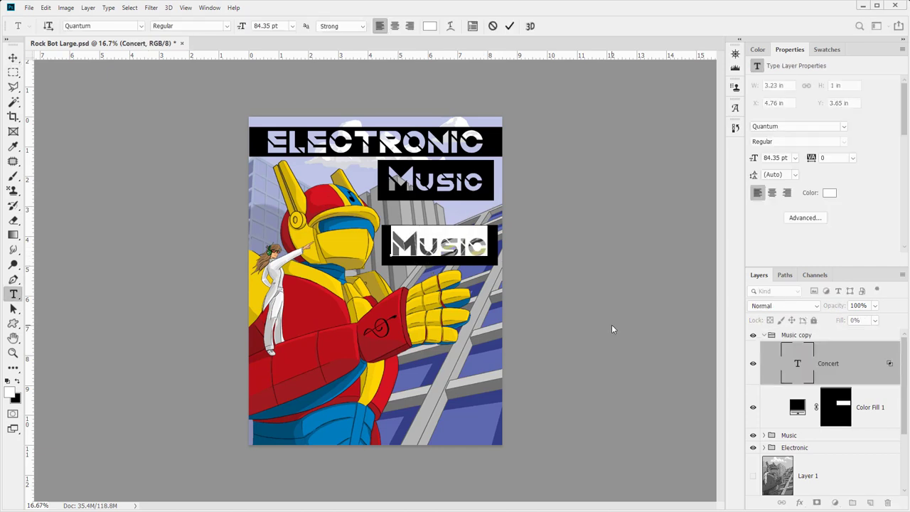
type("Conce")
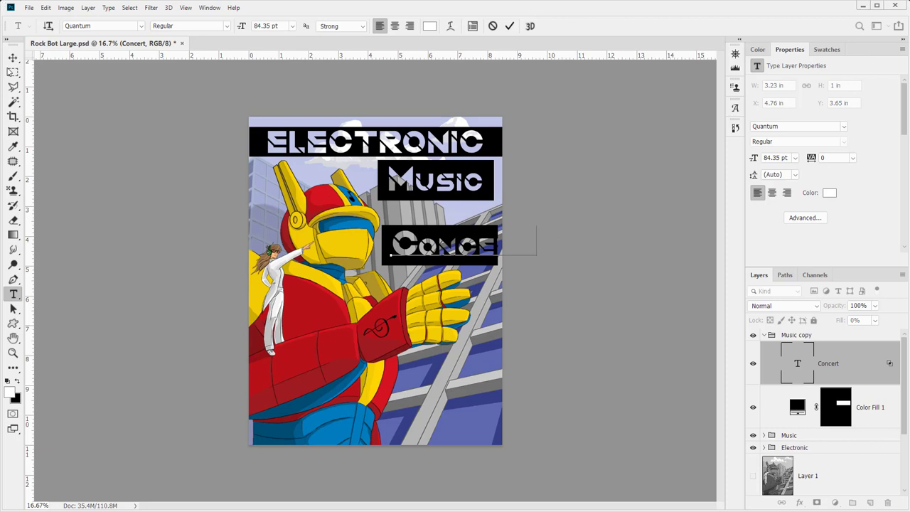
left_click(13, 57)
- Try rotating the Concert text and its Color Fill 1 box together by about 23.19° and scaling them to about 72.82%
key("ctrl+t")
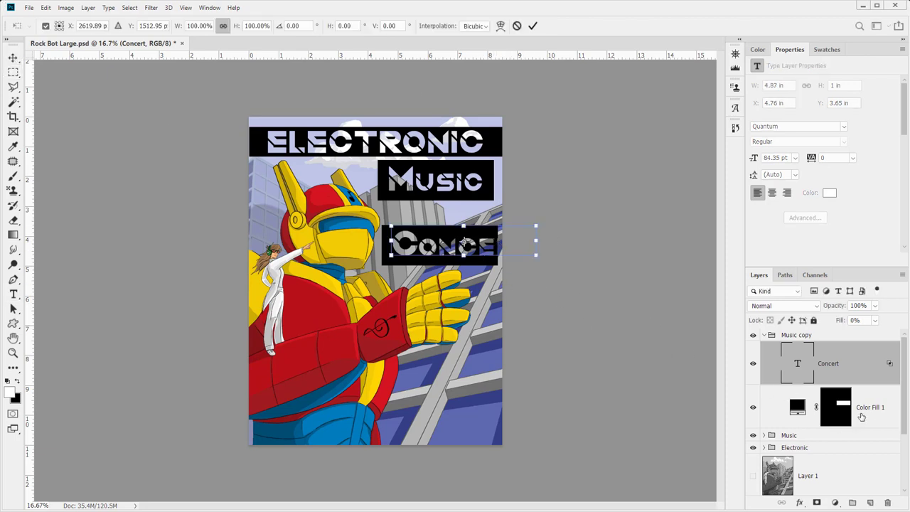
left_click(861, 417)
left_click(798, 375, "shift")
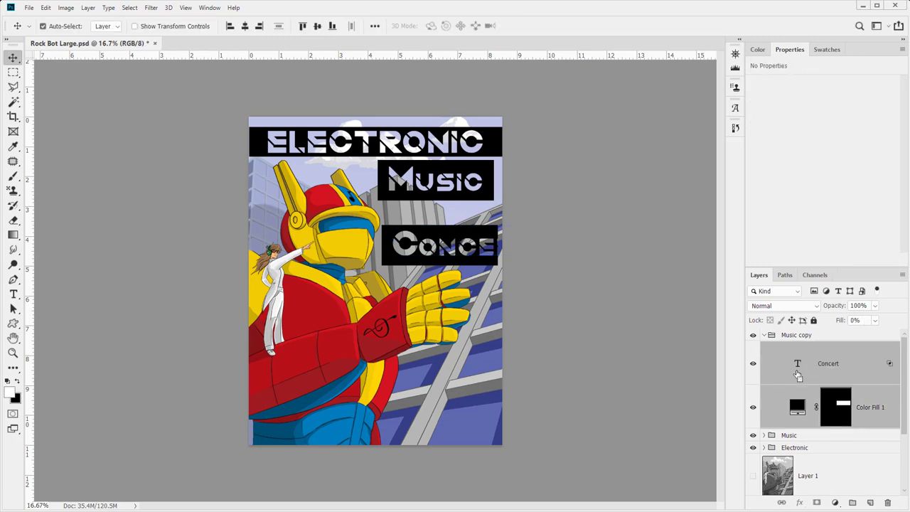
key("ctrl+t")
left_click_drag(551, 266, 552, 313)
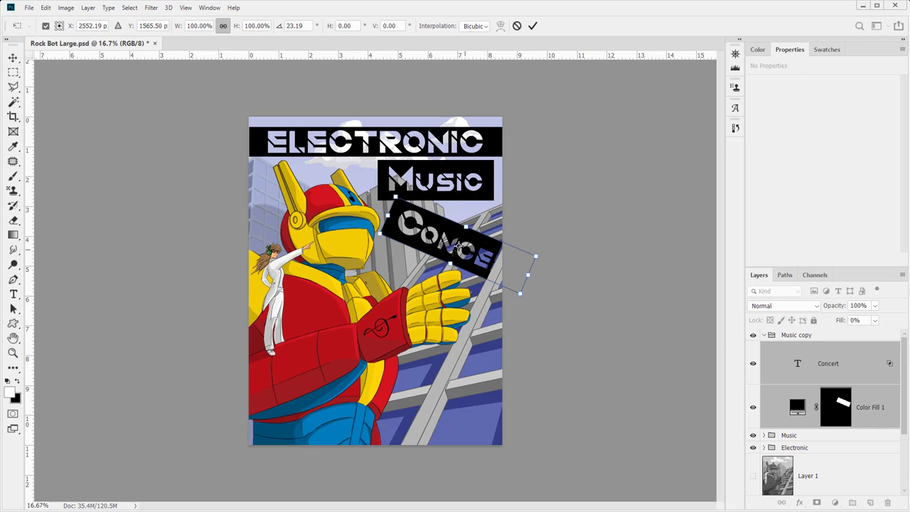
left_click_drag(458, 246, 449, 249)
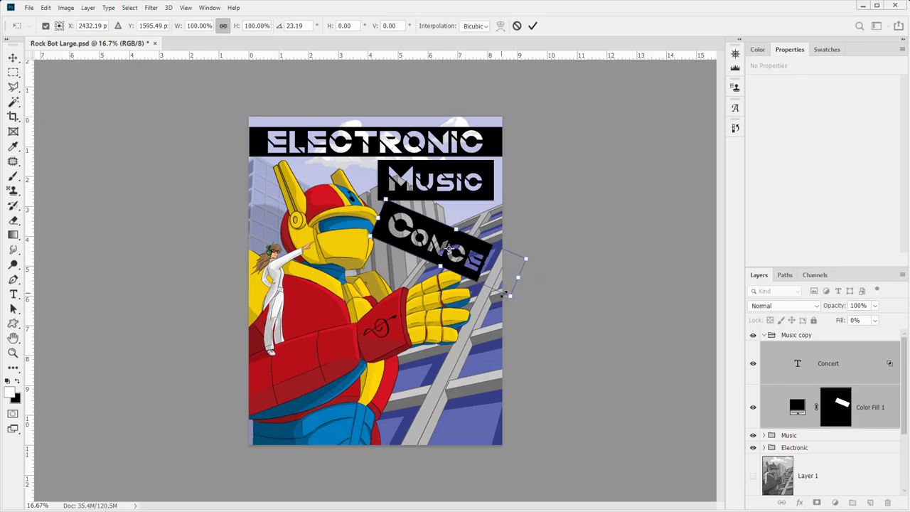
left_click_drag(509, 297, 475, 268)
left_click_drag(430, 234, 441, 241)
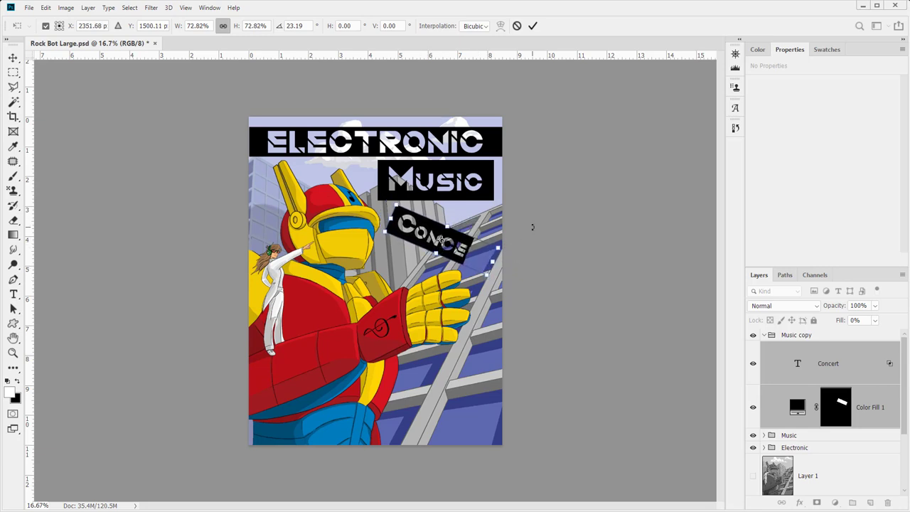
key("Return")
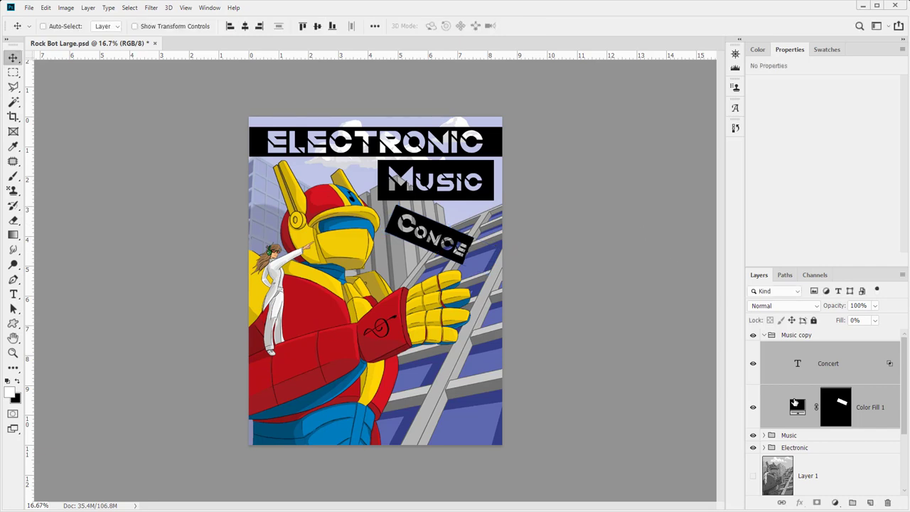
- Undo the rotation and scaling of the Concert text and its black box
left_click(840, 407)
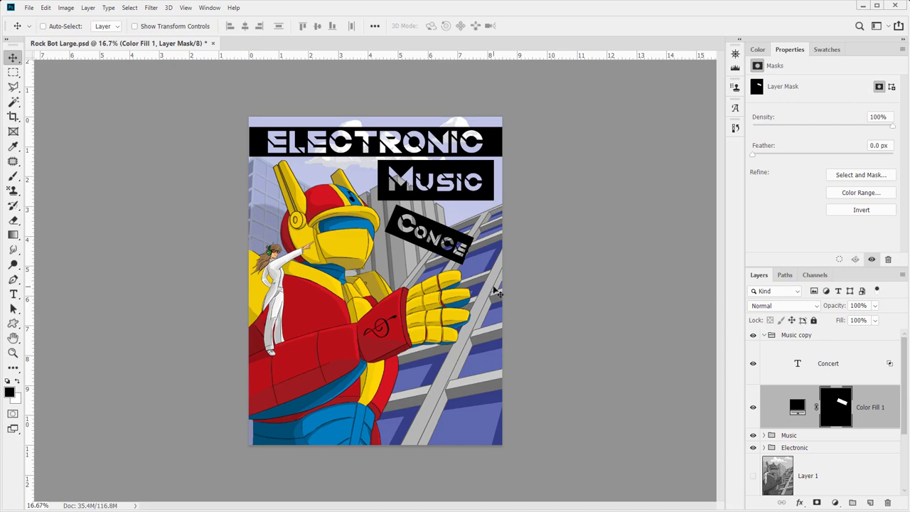
key("ctrl+t")
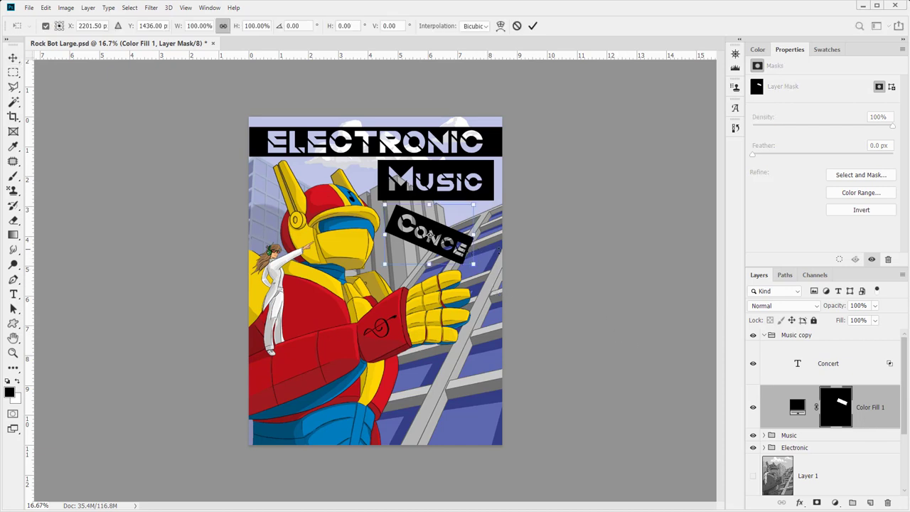
key("Return")
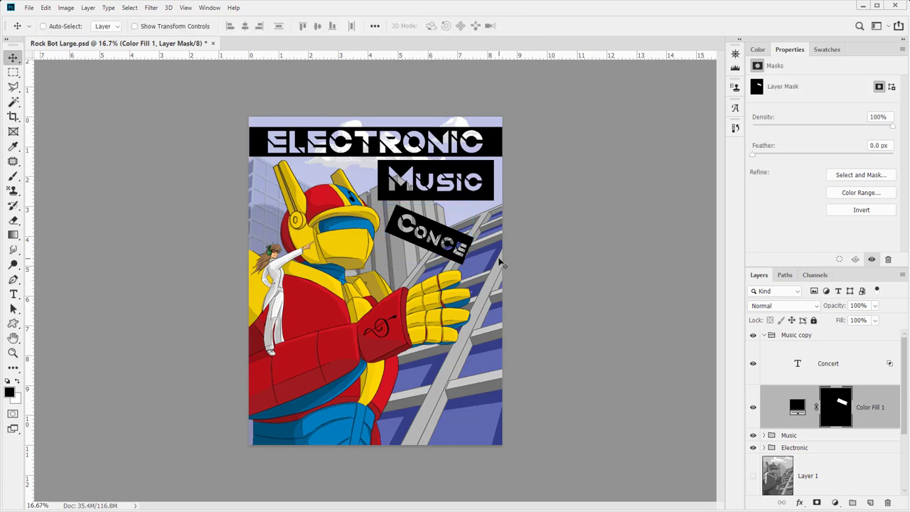
key("ctrl+z")
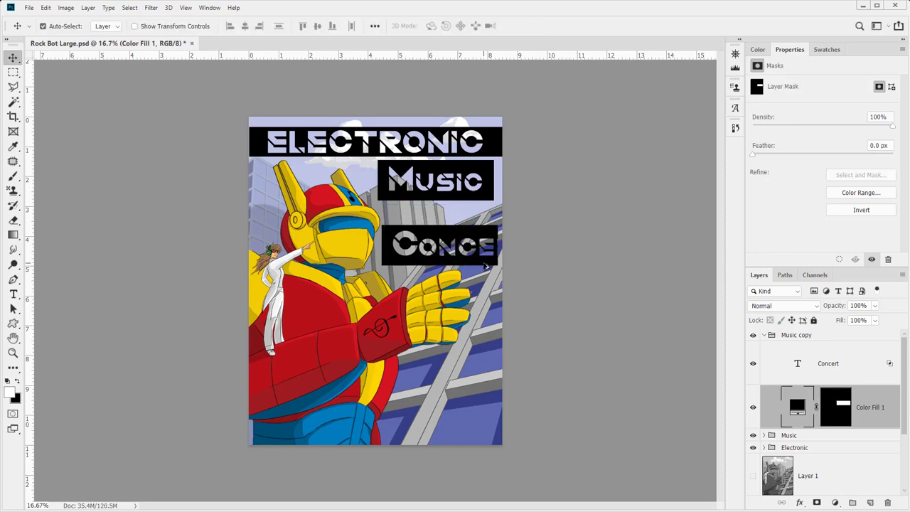
- Hide the rulers and stretch the Color Fill 1 box behind Concert horizontally to 200% width
key("ctrl+r")
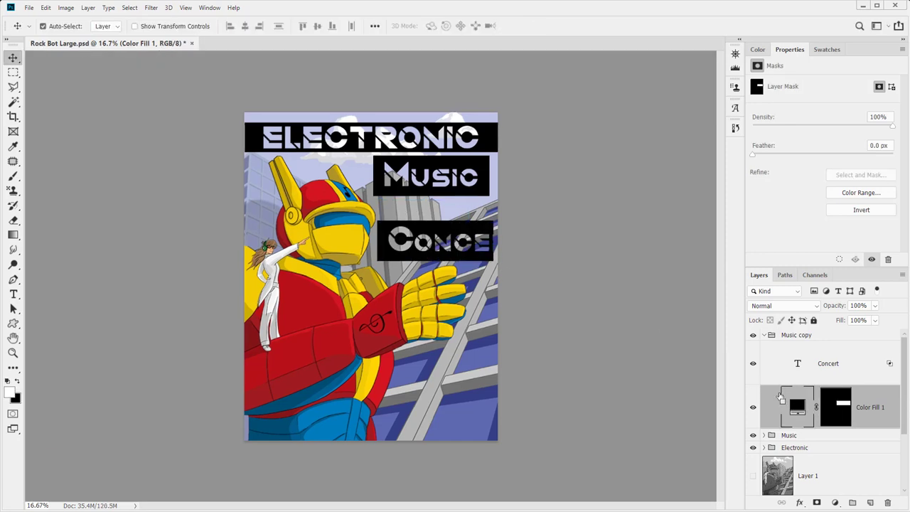
key("ctrl+t")
left_click_drag(496, 244, 609, 254)
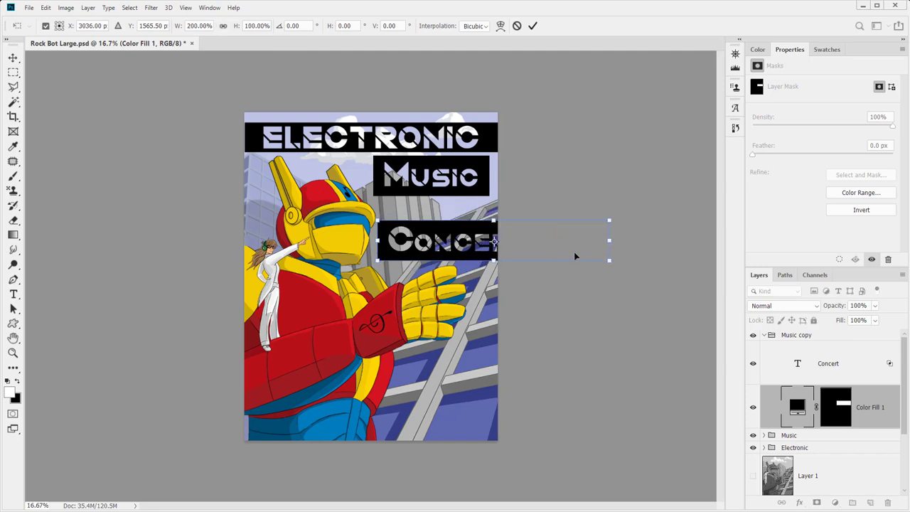
- Rotate the Music copy group by about 16.5°, scale it to about 63.15%, and place it below the Music box
left_click(816, 339)
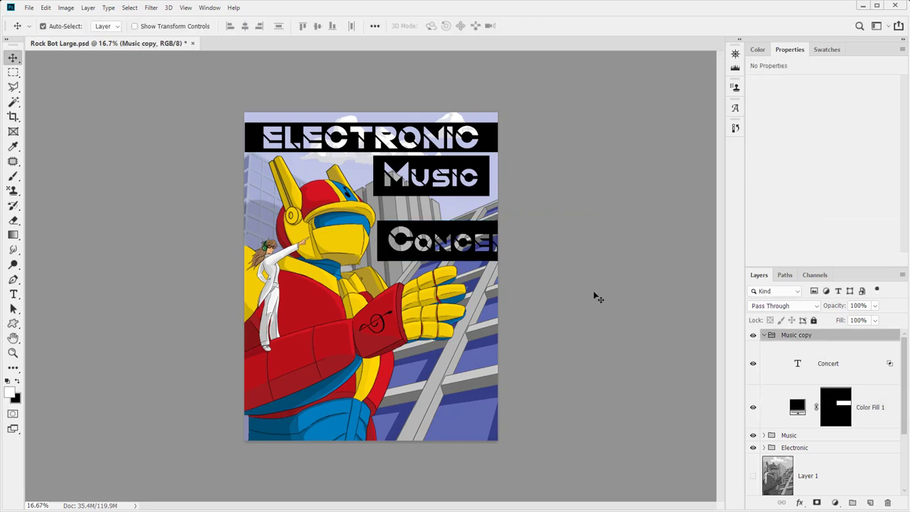
key("ctrl+t")
left_click_drag(637, 276, 628, 344)
left_click_drag(599, 290, 516, 263)
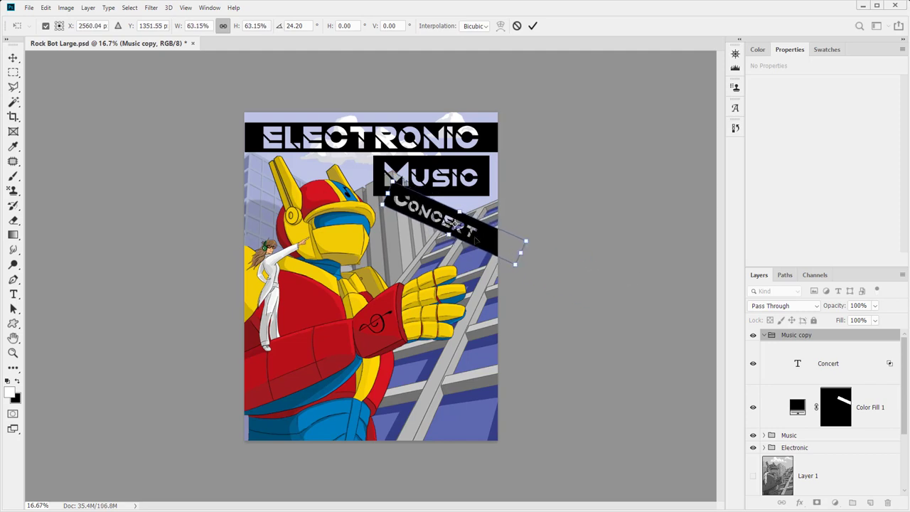
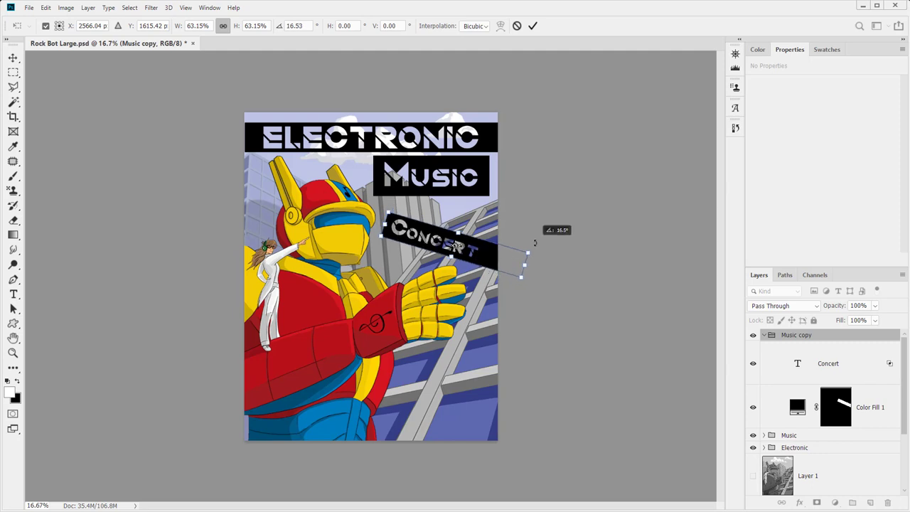
key("Return")
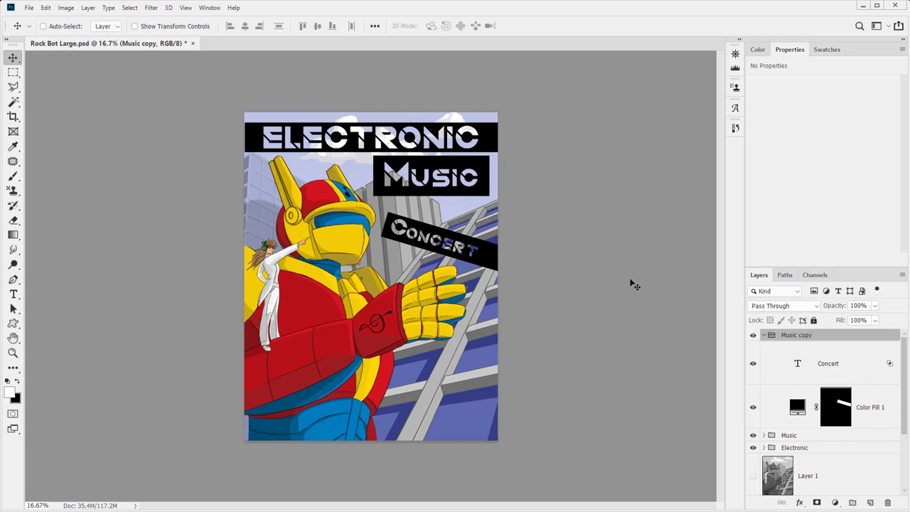
left_click_drag(486, 258, 479, 255)
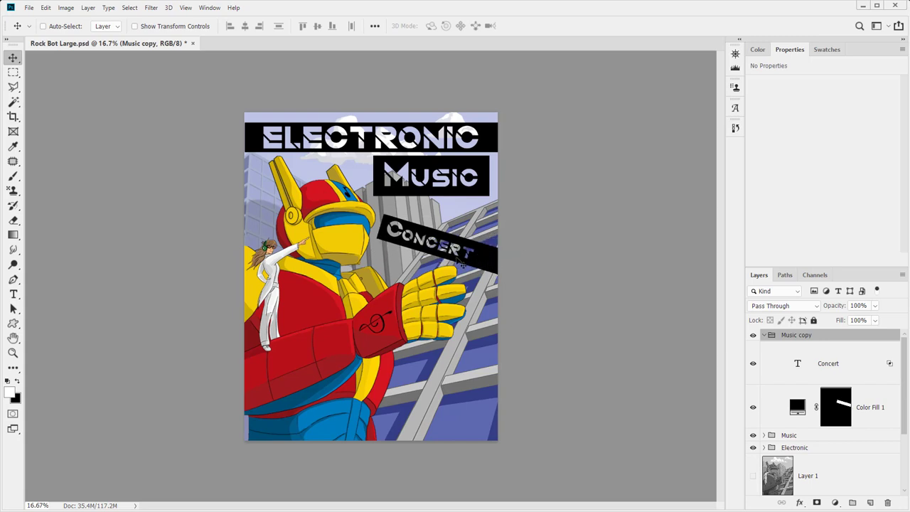
- Set the Knockout blending option of the Concert text layer to None
left_click(810, 374)
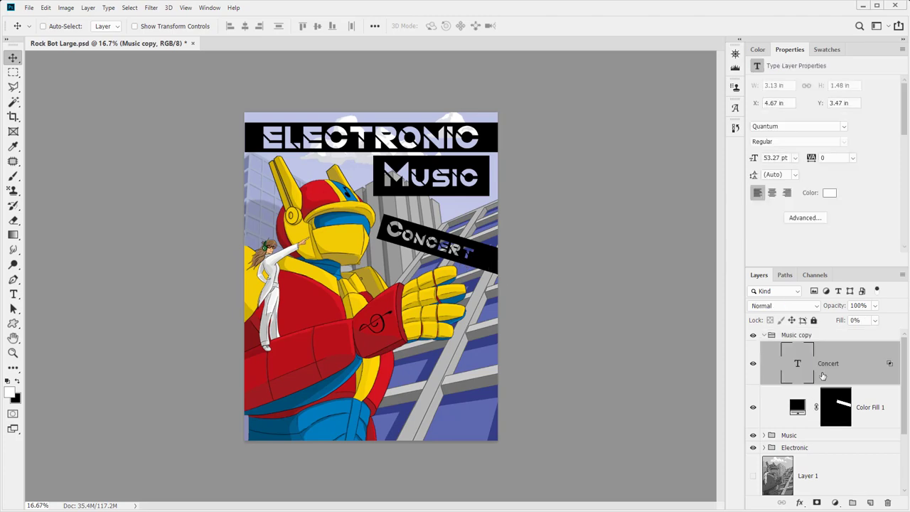
double_click(859, 366)
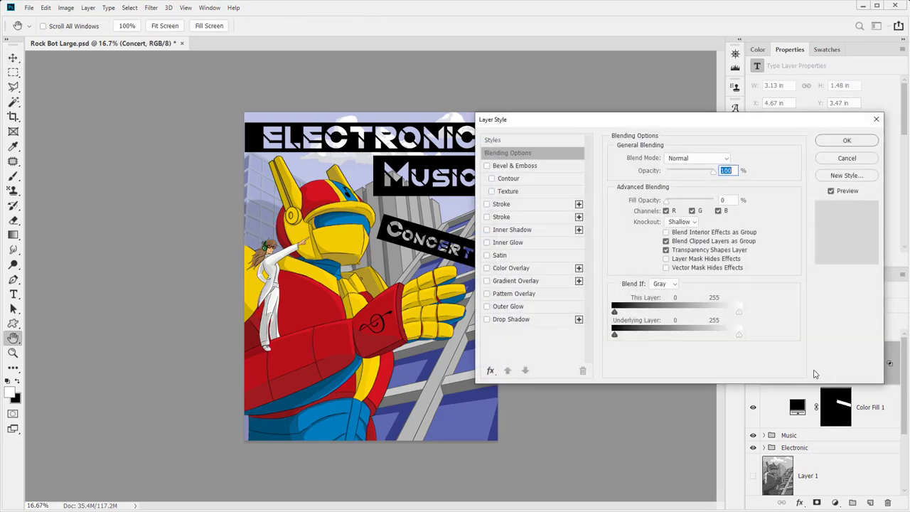
left_click(693, 161)
left_click(692, 152)
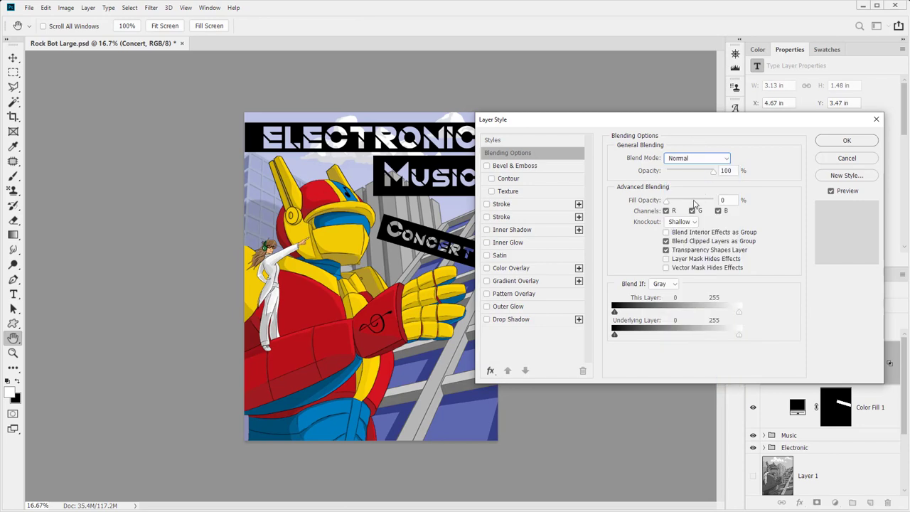
left_click(675, 222)
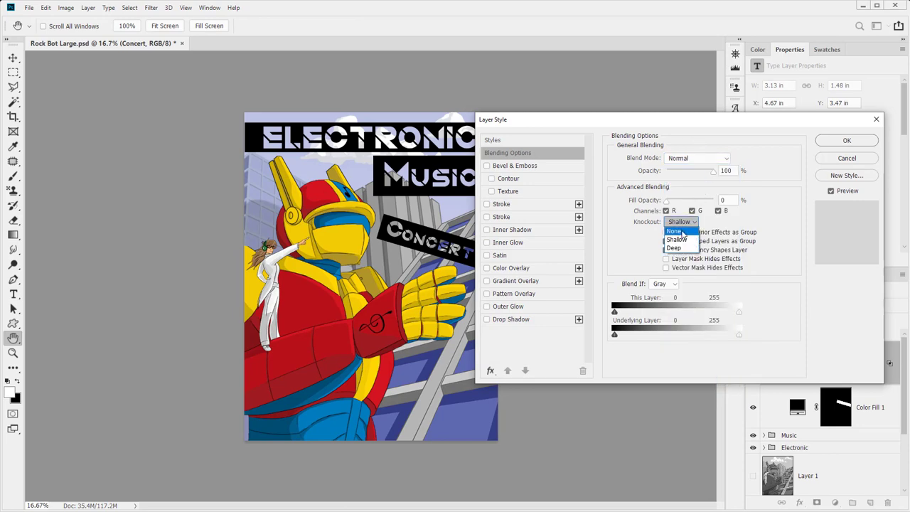
left_click(681, 232)
left_click(843, 142)
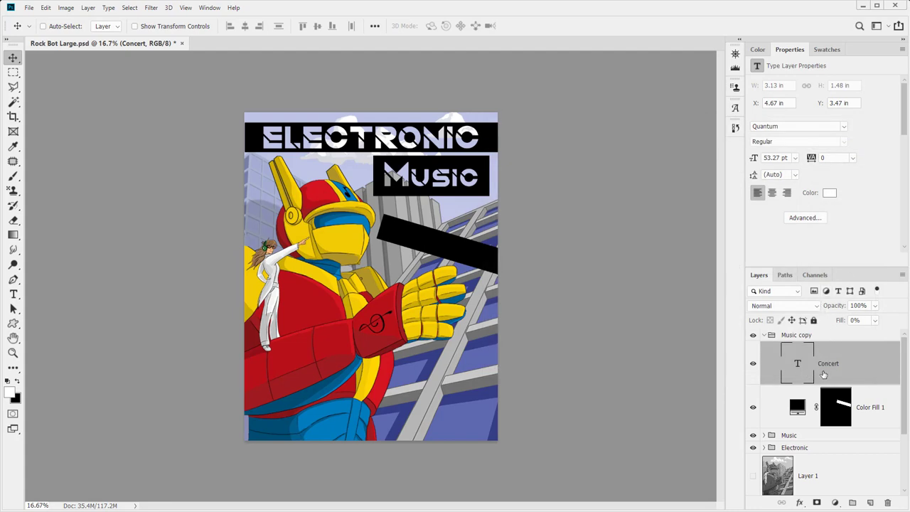
- Check the fill colour of the Concert text in the colour picker
key("t")
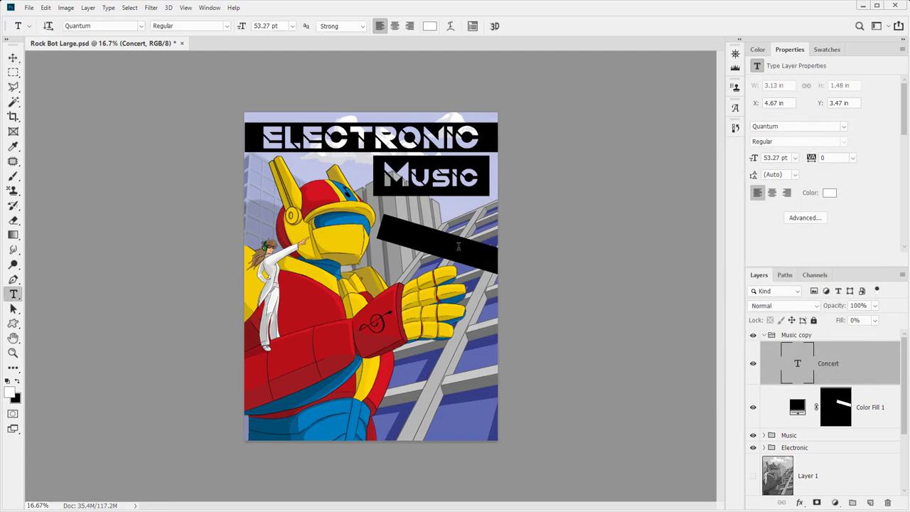
double_click(466, 245)
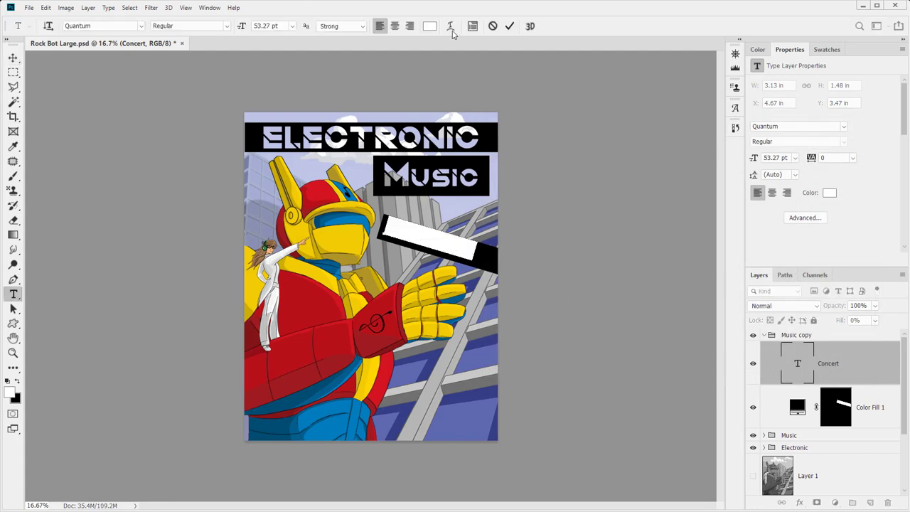
left_click(429, 26)
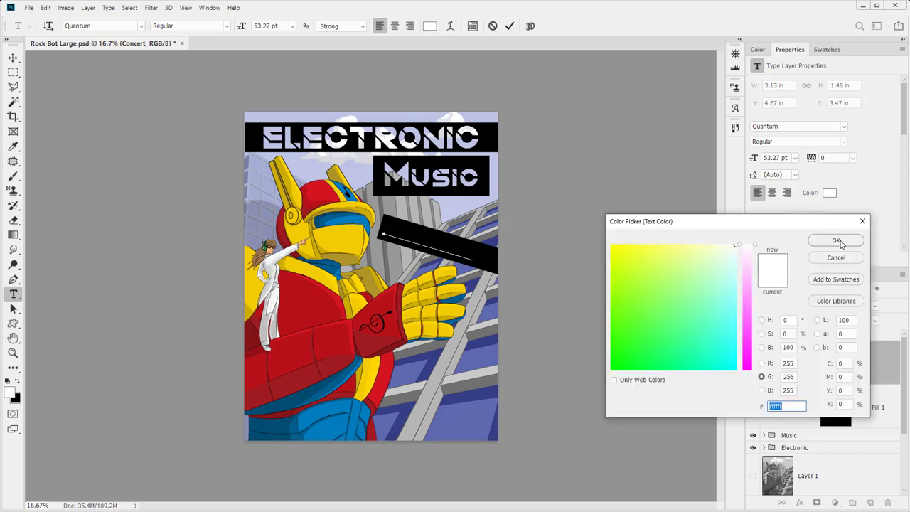
left_click(838, 241)
left_click(13, 56)
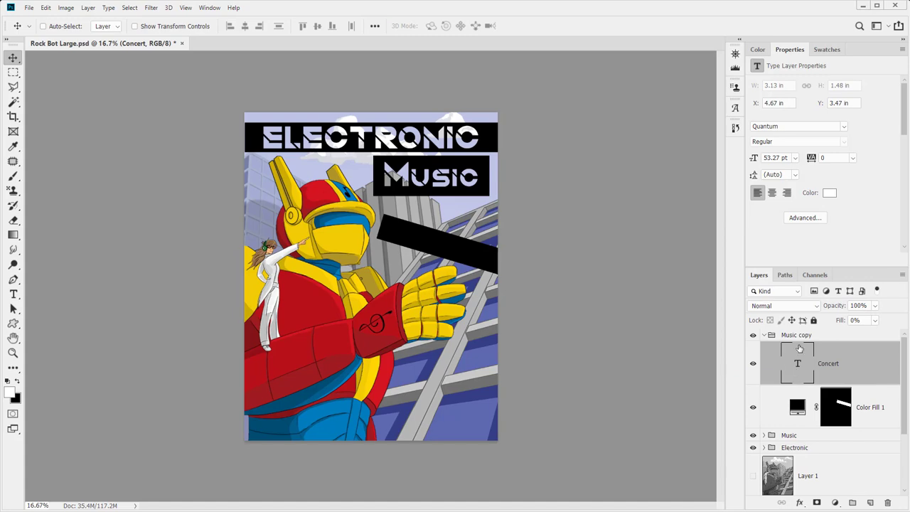
- Try the Concert text layer at 100% fill opacity and undo that change
double_click(853, 376)
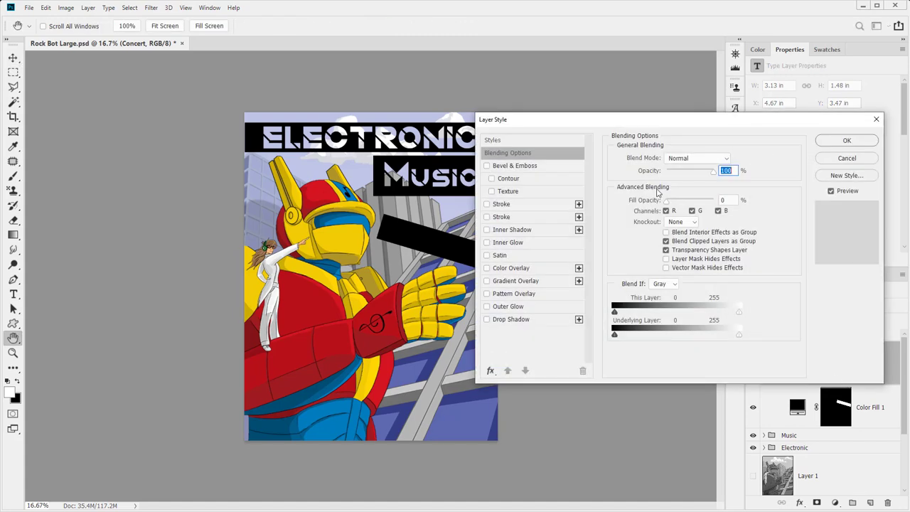
left_click_drag(669, 201, 713, 202)
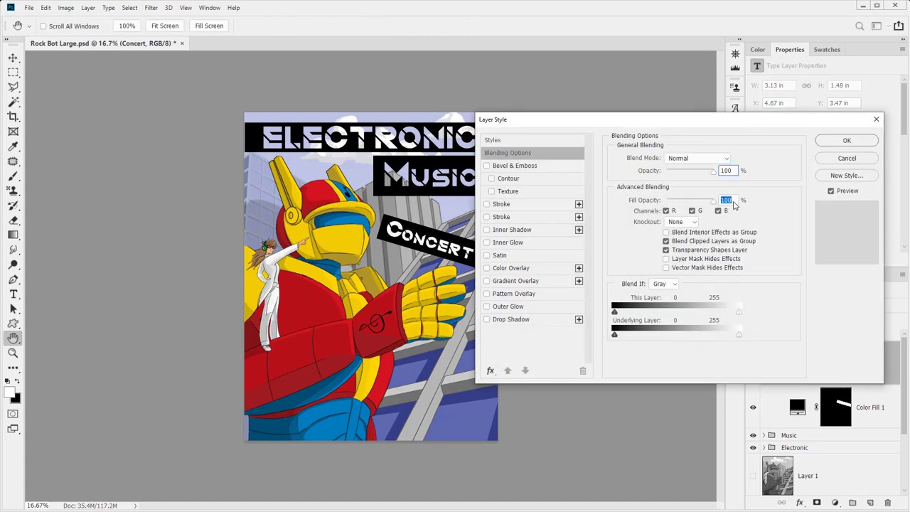
left_click(846, 142)
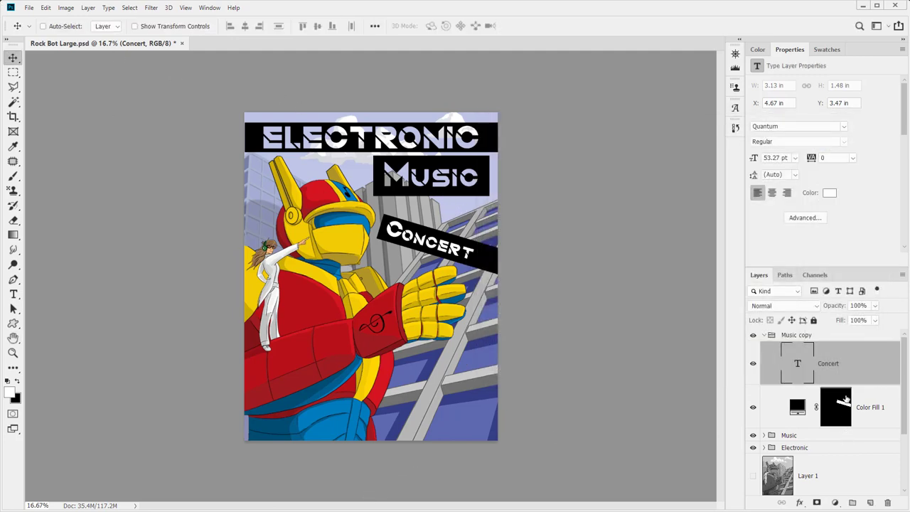
left_click(791, 435)
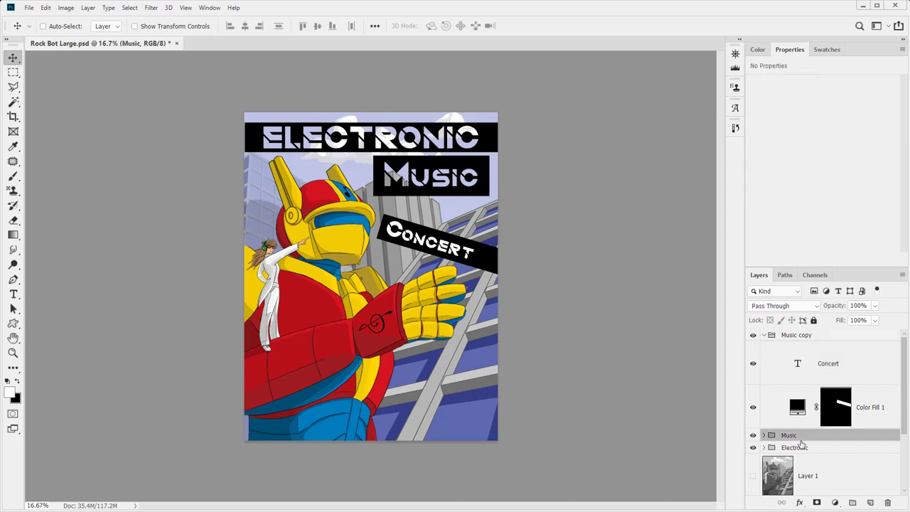
key("ctrl+z")
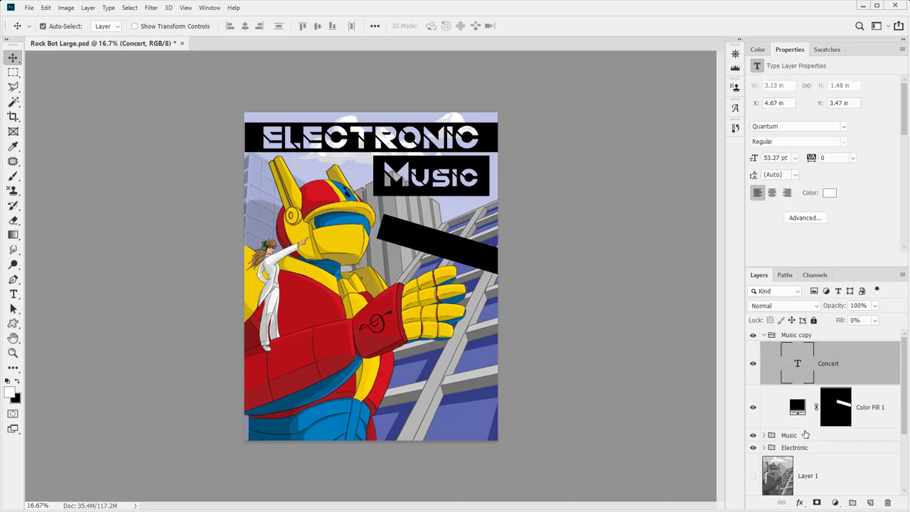
- Undo the Concert text's Knockout change and the rotation, scaling and placement of the Music copy group
key("ctrl+z")
key("ctrl+z")
key("ctrl+z")
key("ctrl+z")
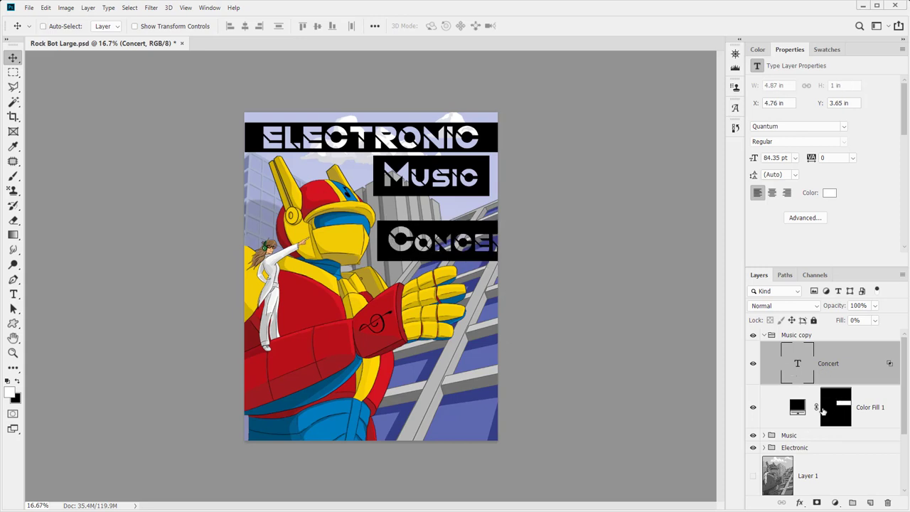
- Move the Music copy group to the lower part of the poster and rename it Concert
left_click_drag(460, 252, 334, 393)
left_click(847, 338)
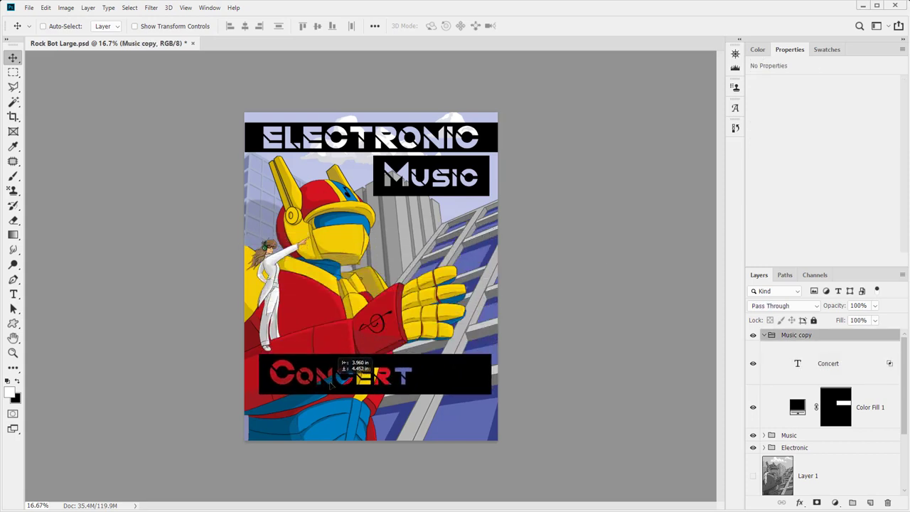
double_click(799, 335)
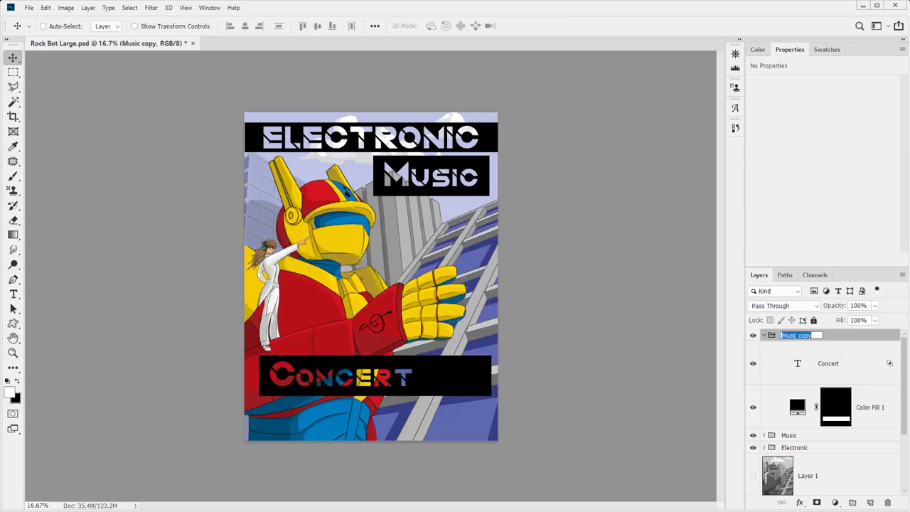
type("Concert")
key("Return")
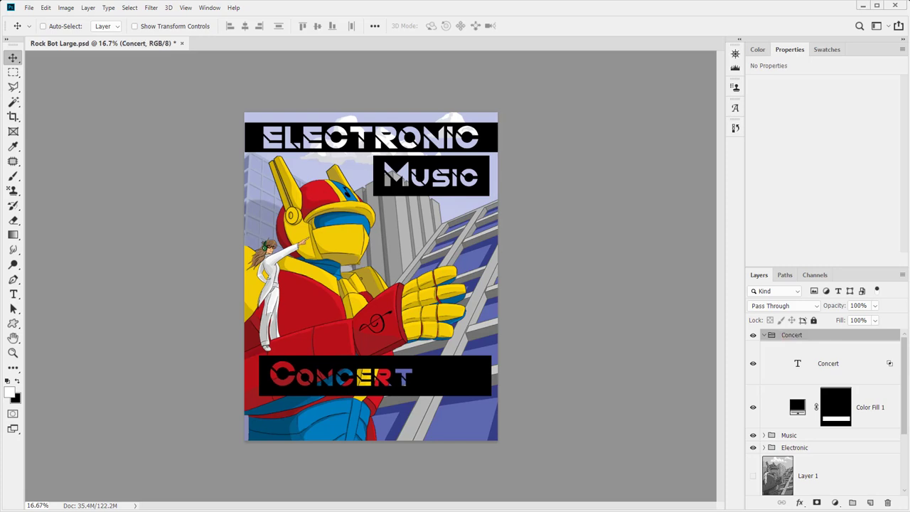
- Convert the Concert group and the Music group into separate smart objects
right_click(817, 338)
left_click(861, 256)
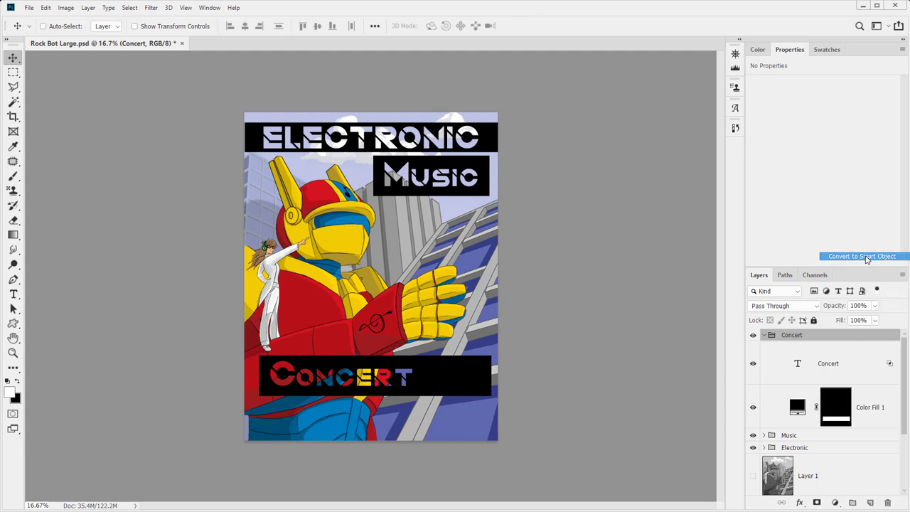
right_click(796, 382)
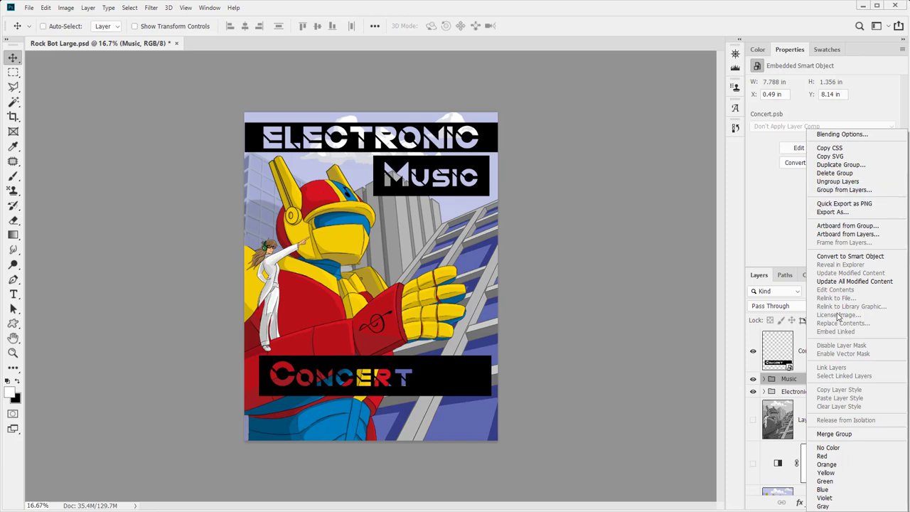
left_click(850, 256)
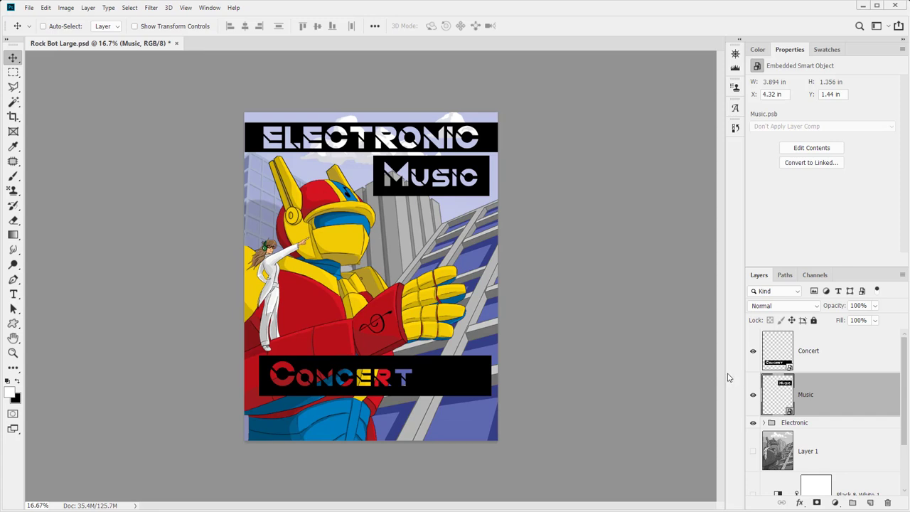
- Open the contents of the Concert smart object and select all of its Concert text
double_click(773, 355)
key("t")
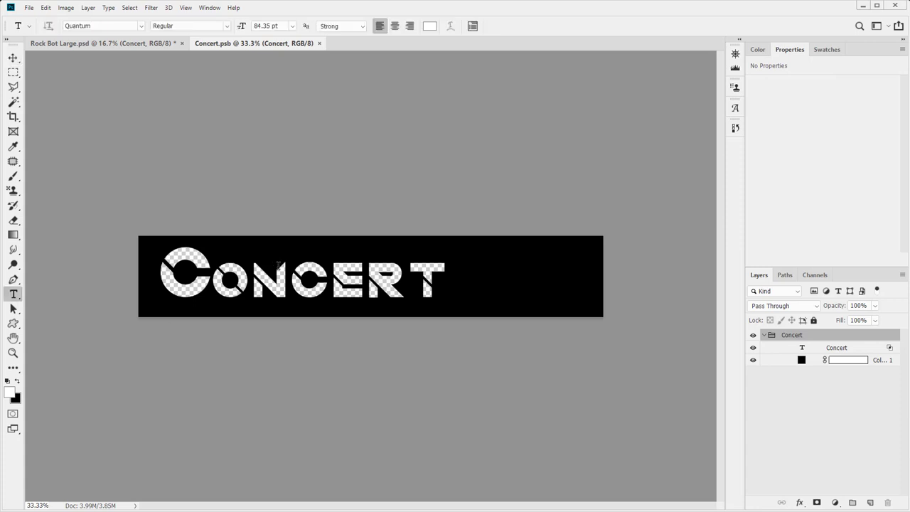
left_click(291, 285)
key("ctrl+a")
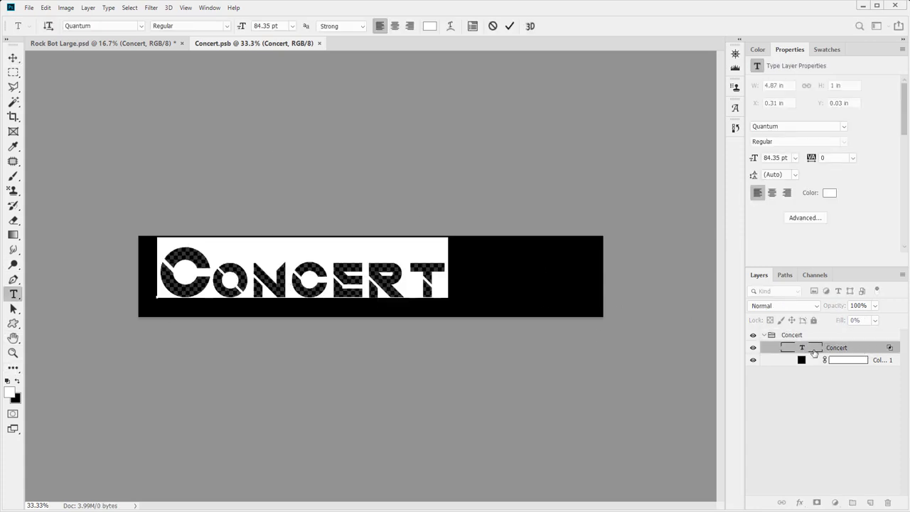
- Set the Concert text layer's fill opacity to 100% and Knockout to None, and save and close the smart object
left_click(866, 354)
right_click(865, 352)
key("Escape")
double_click(866, 351)
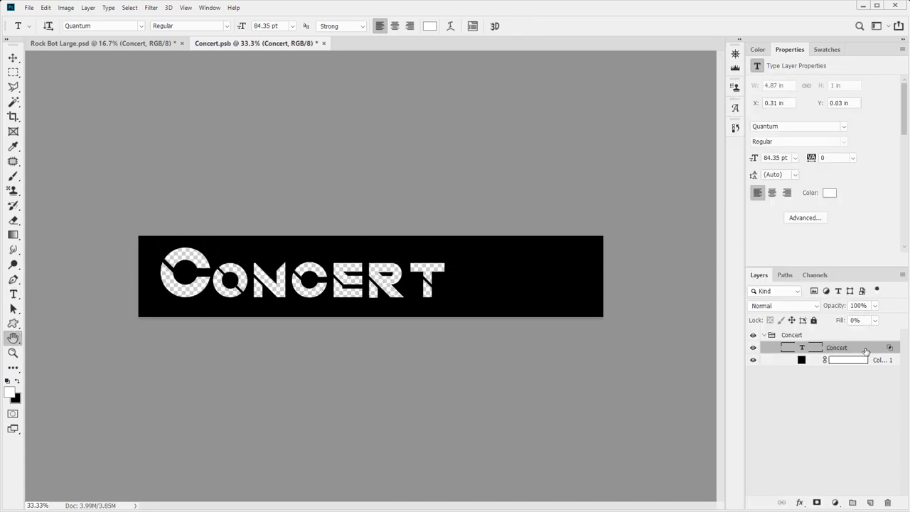
left_click_drag(681, 201, 727, 199)
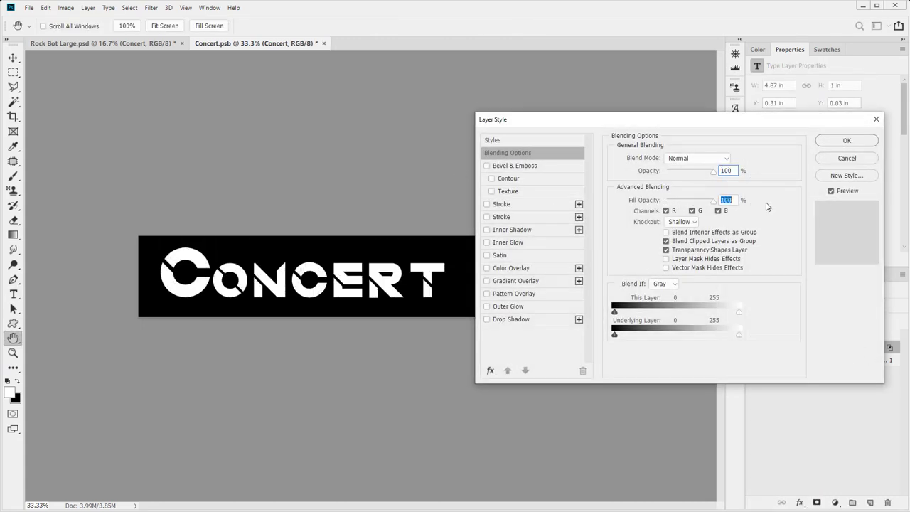
left_click(688, 219)
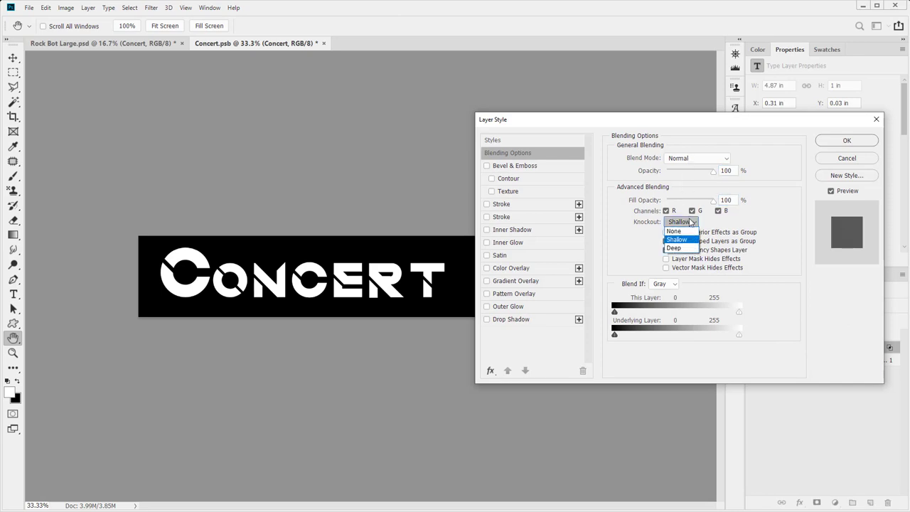
left_click(682, 226)
left_click(822, 144)
key("ctrl+s")
key("ctrl+w")
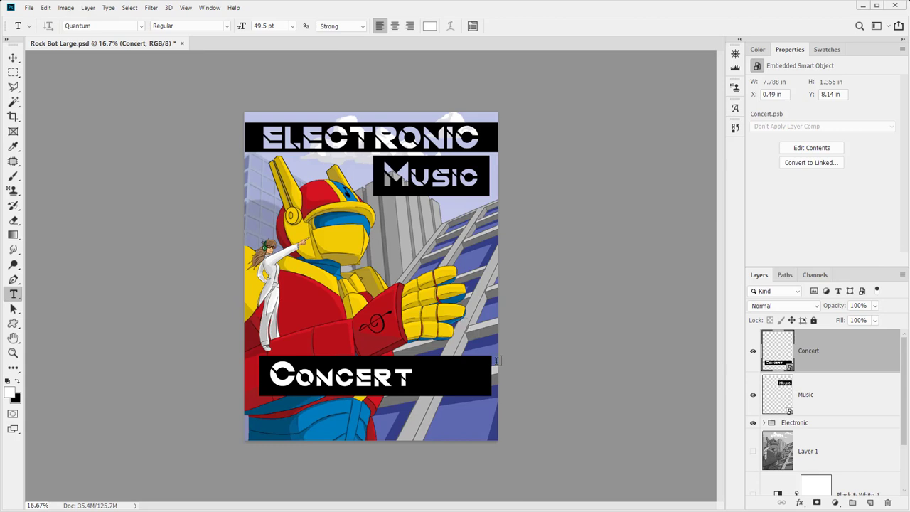
- Rotate the Concert smart object by about 13.4°, scale it to about 66.86%, and place it just below the Music box
key("ctrl+t")
left_click_drag(496, 331, 505, 286)
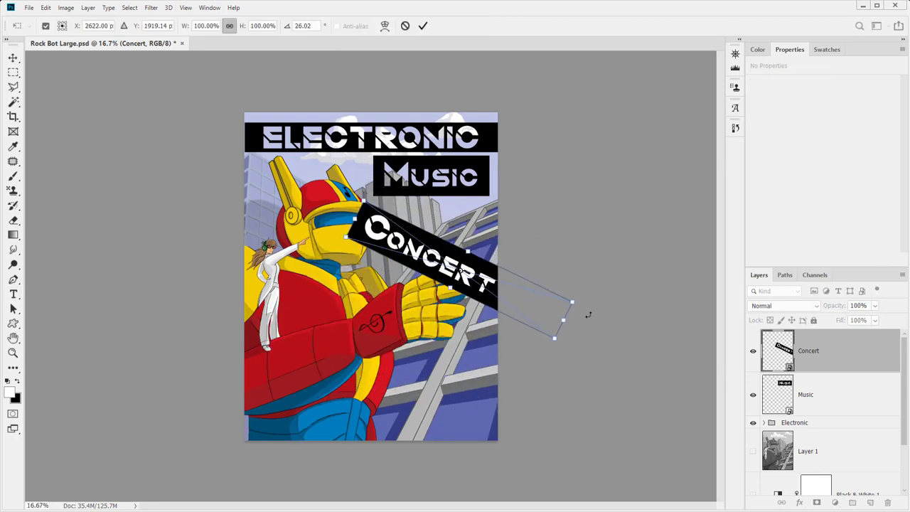
left_click_drag(573, 301, 541, 246)
left_click_drag(515, 275, 506, 258)
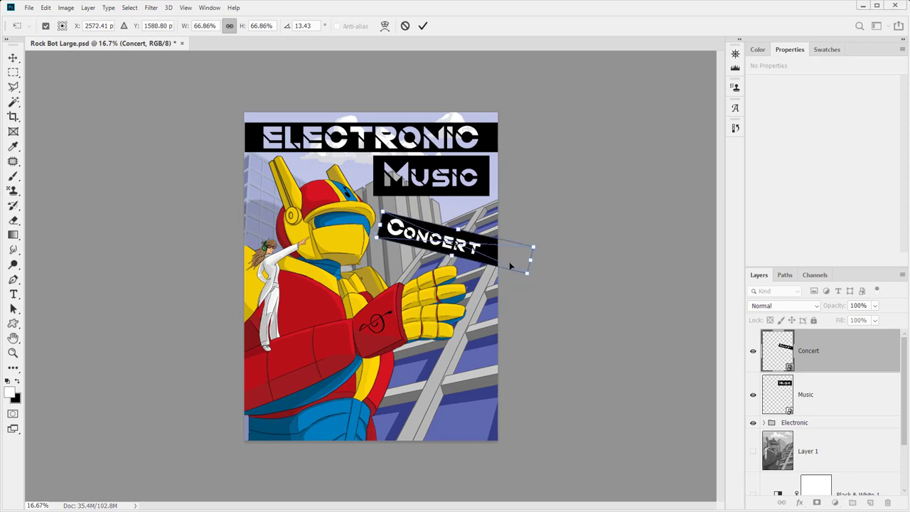
key("Return")
key("t")
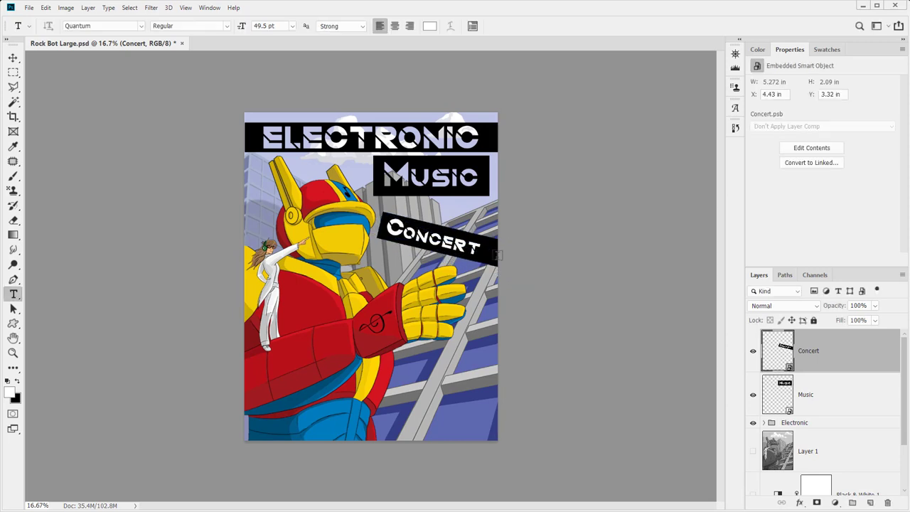
- Rotate the Music smart object by about -8.8° and fit it between the ELECTRONIC bar and the Concert box
left_click(13, 57)
left_click(471, 191)
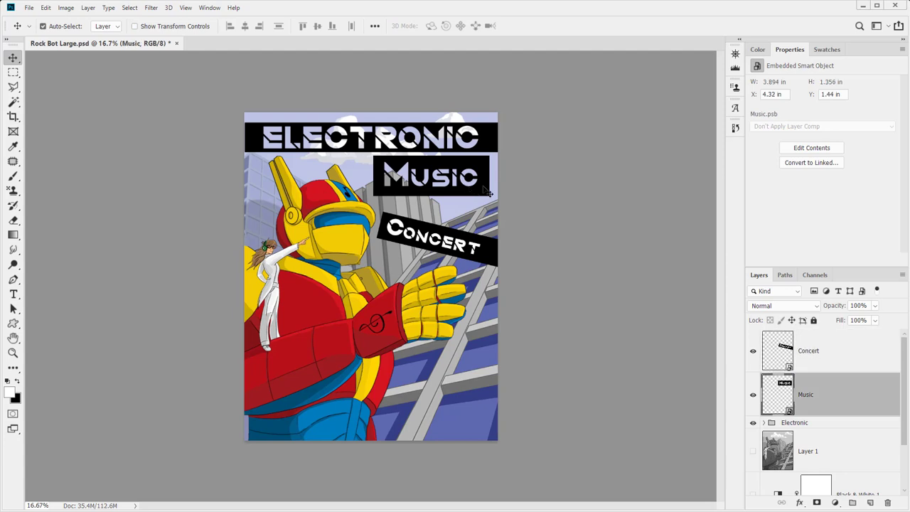
key("ctrl+t")
mouse_move(510, 146)
left_mouse_down()
mouse_move(485, 120)
mouse_move(501, 137)
left_mouse_up()
mouse_move(467, 175)
left_mouse_down()
mouse_move(470, 184)
mouse_move(478, 177)
left_mouse_up()
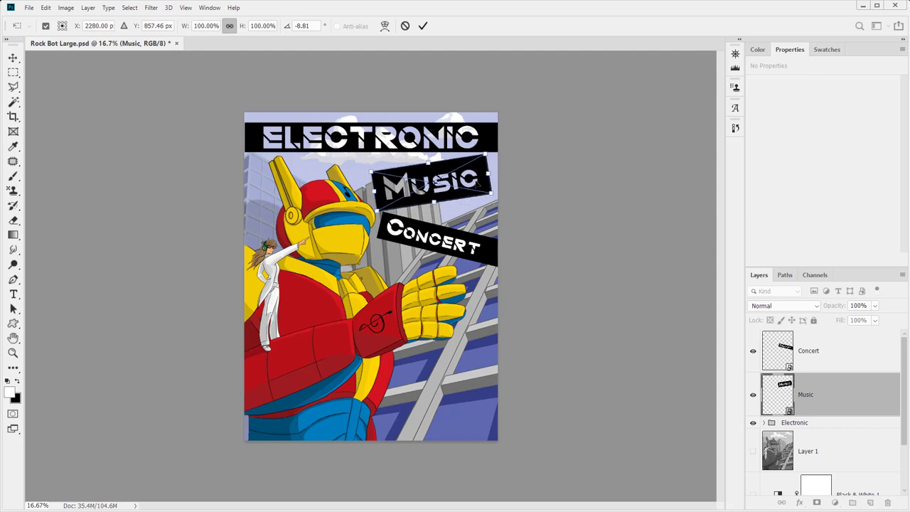
key("Return")
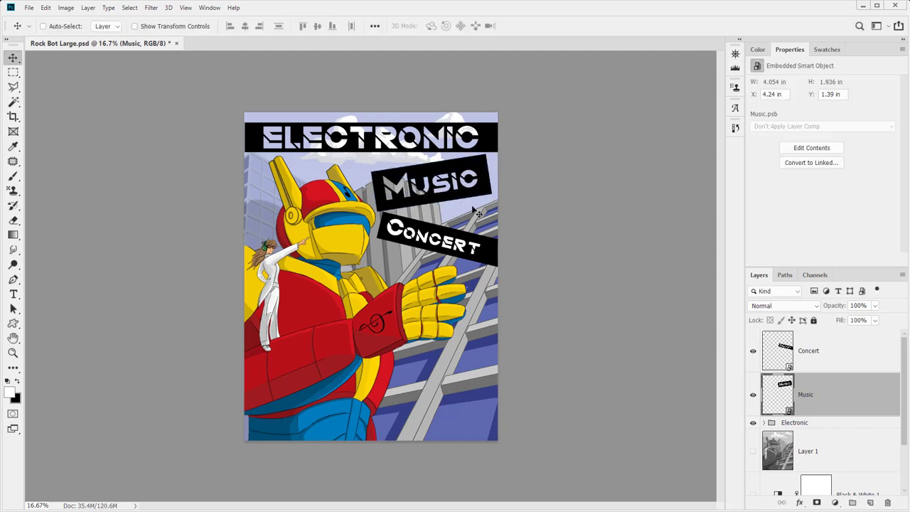
- In the Music smart object, set the text layer's Knockout to None and fill opacity to 100%, and save and close it
double_click(775, 399)
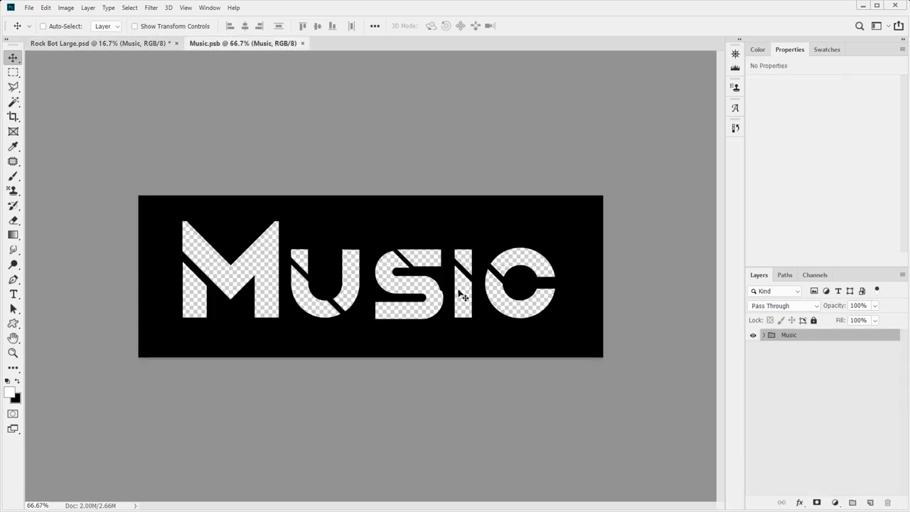
key("t")
double_click(334, 280)
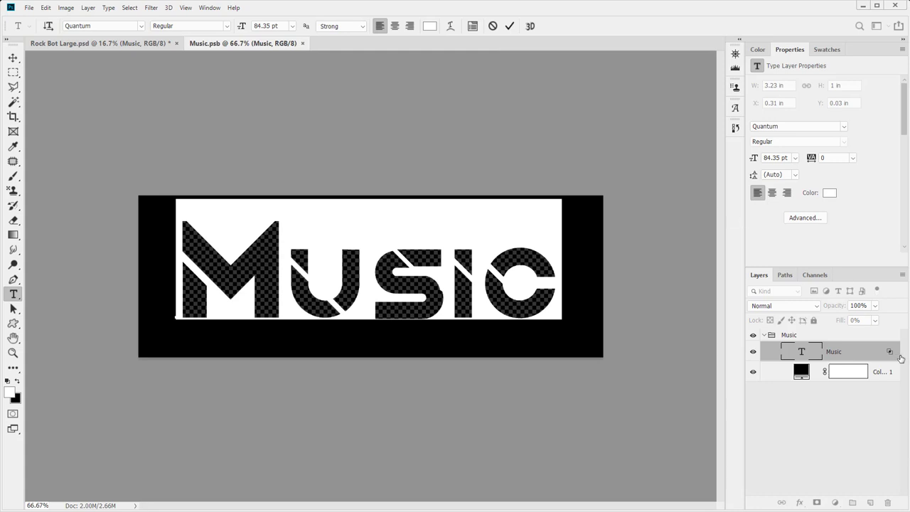
double_click(879, 357)
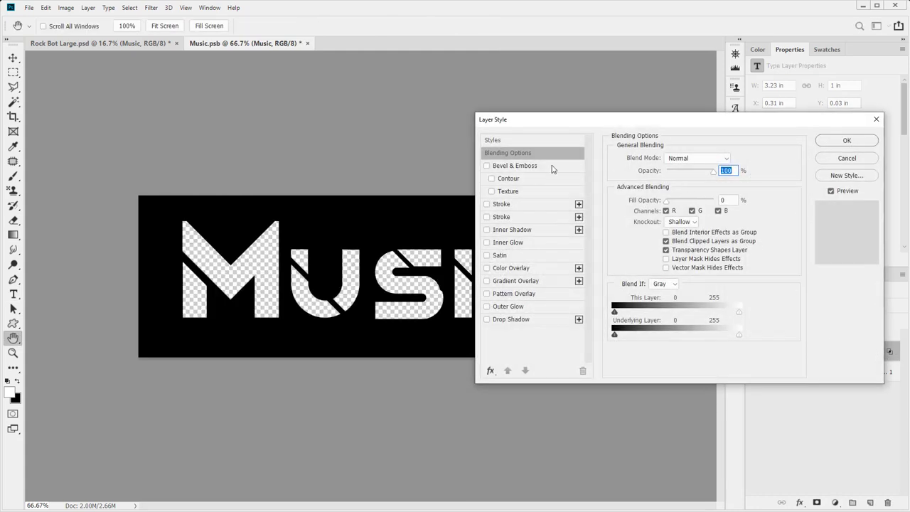
left_click(696, 222)
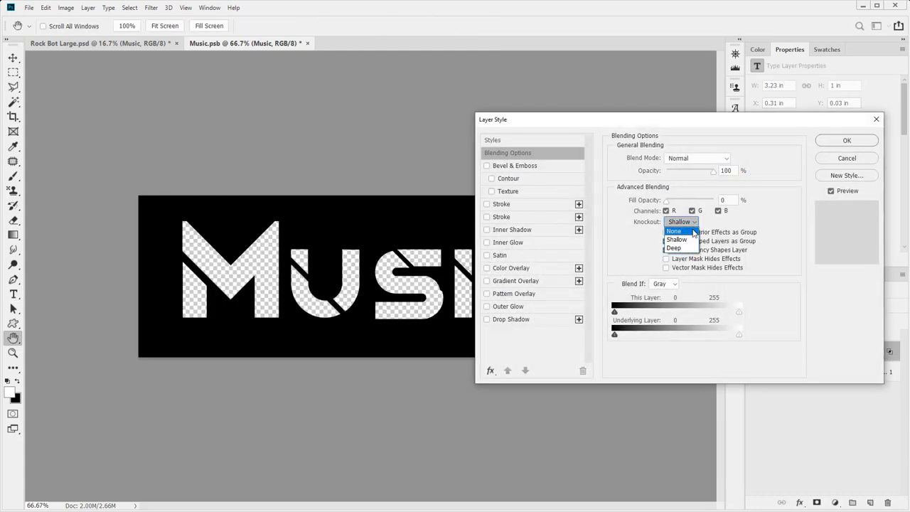
left_click(695, 232)
left_click_drag(668, 201, 746, 201)
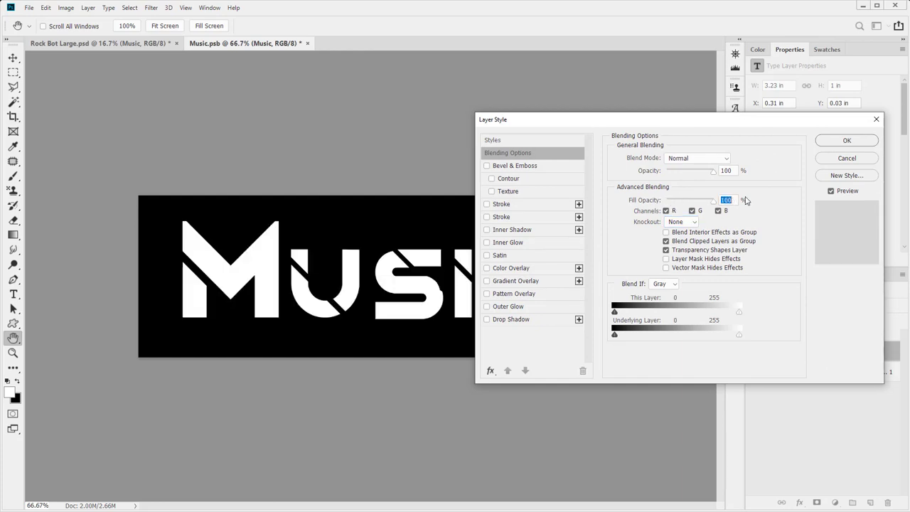
left_click(847, 140)
key("ctrl+s")
key("ctrl+w")
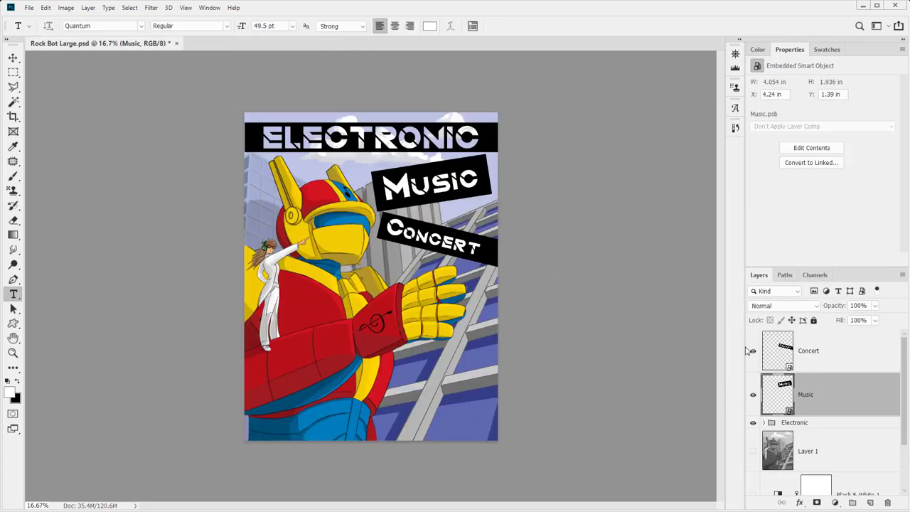
- Expand the Electronic group and set the ELECTRONIC text layer's fill opacity to 100% and Knockout to None
left_click(809, 427)
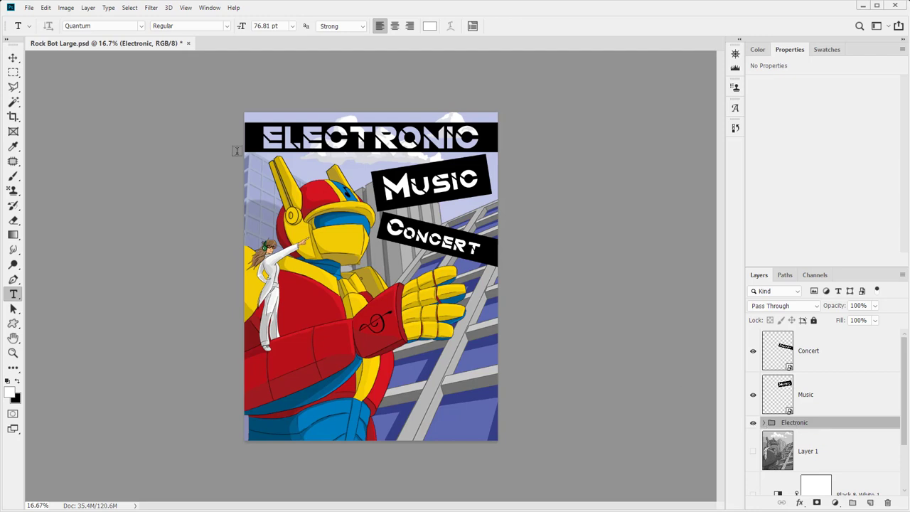
left_click(13, 72)
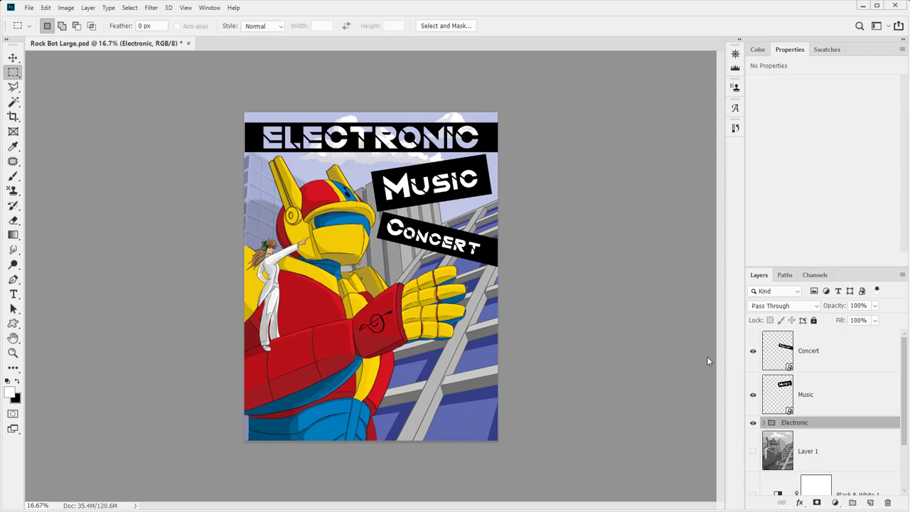
key("t")
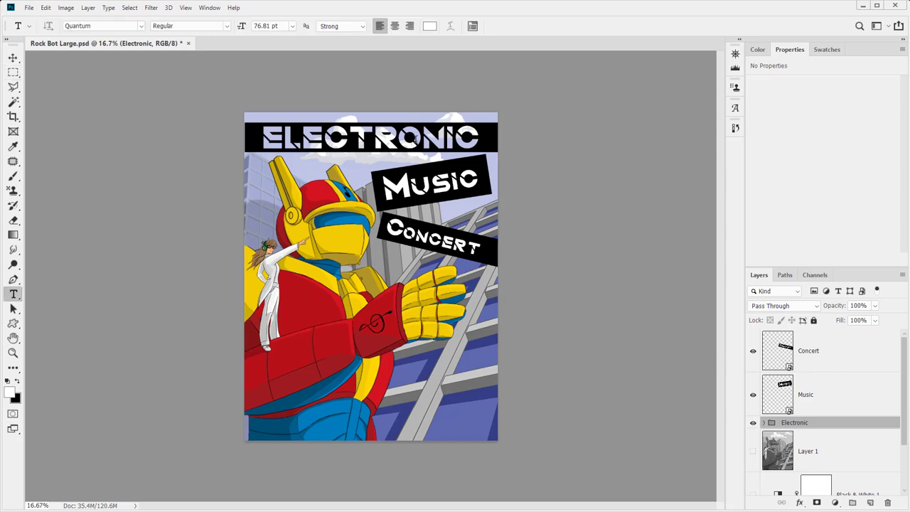
left_click(765, 423)
scroll(802, 453, "down", 2)
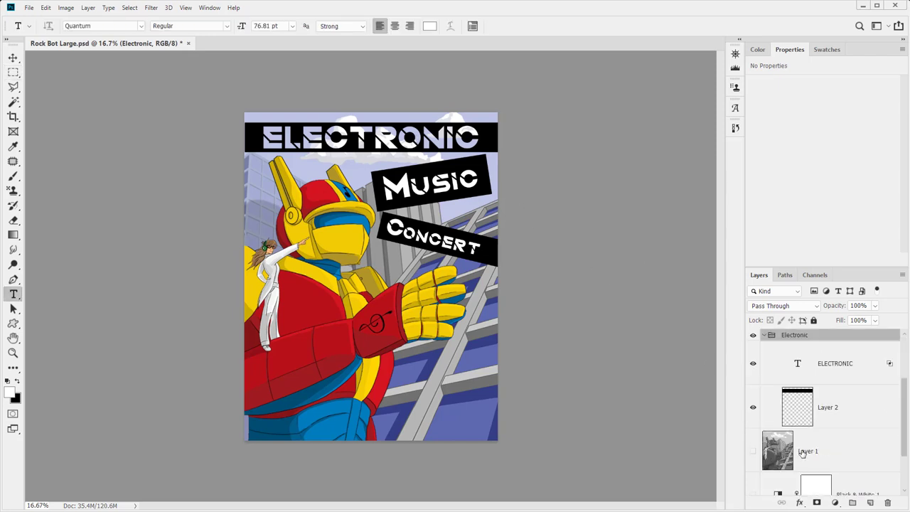
double_click(883, 363)
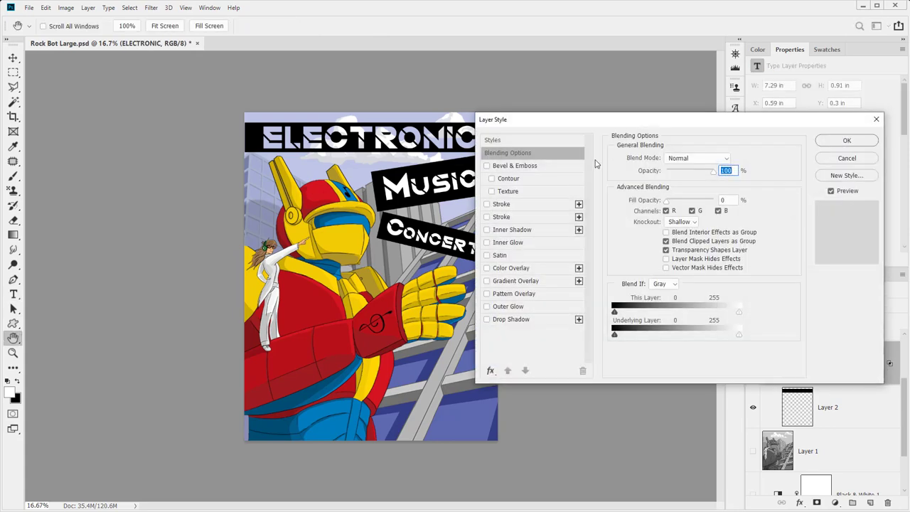
left_click_drag(674, 199, 713, 200)
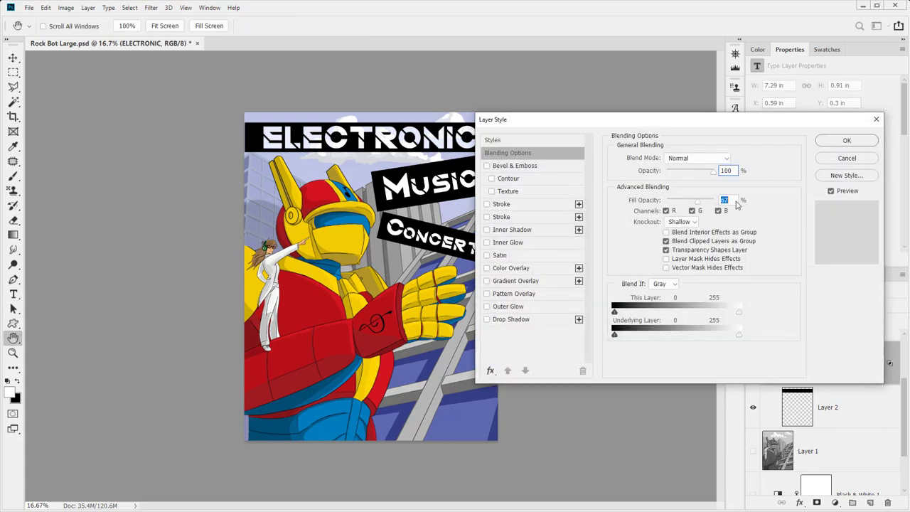
left_click(680, 222)
left_click(680, 231)
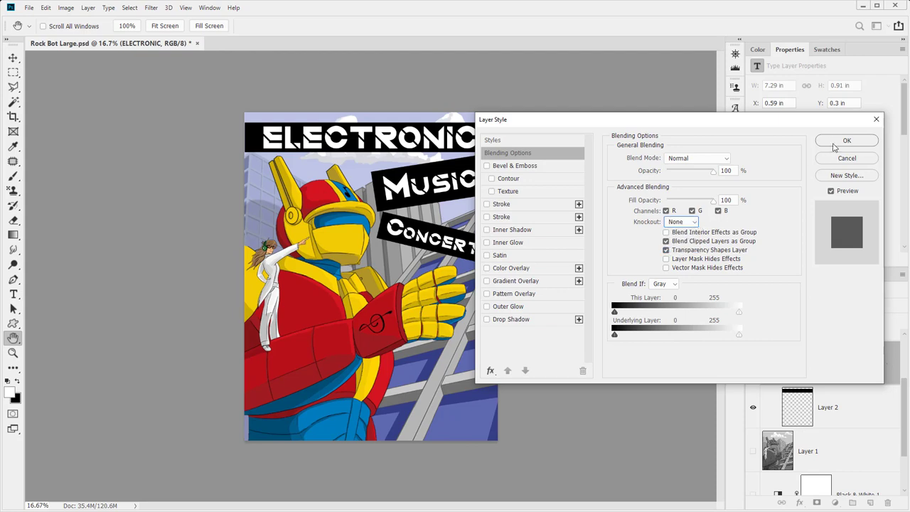
left_click(833, 144)
- Load the black bar on Layer 2 as a selection and make the ELECTRONIC text layer active
left_click(796, 416)
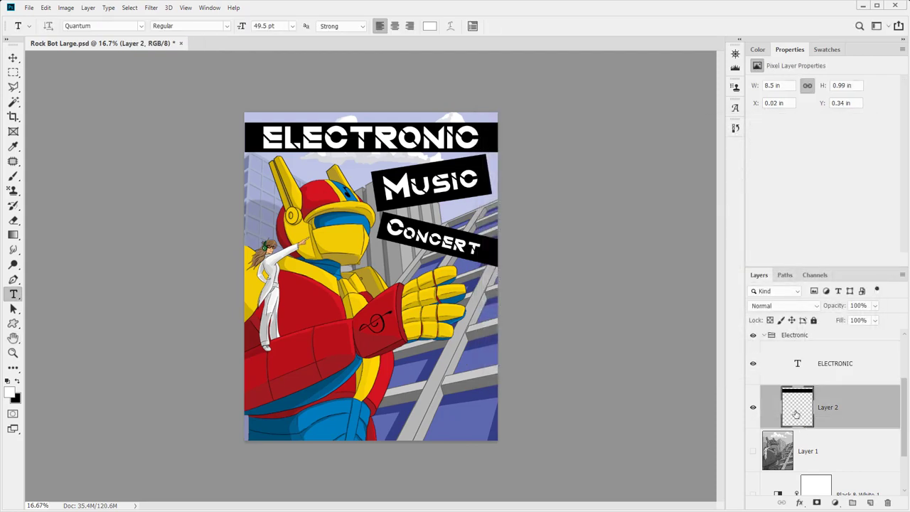
left_click(793, 410, "ctrl")
left_click(800, 502)
left_click(800, 503)
left_click(832, 380)
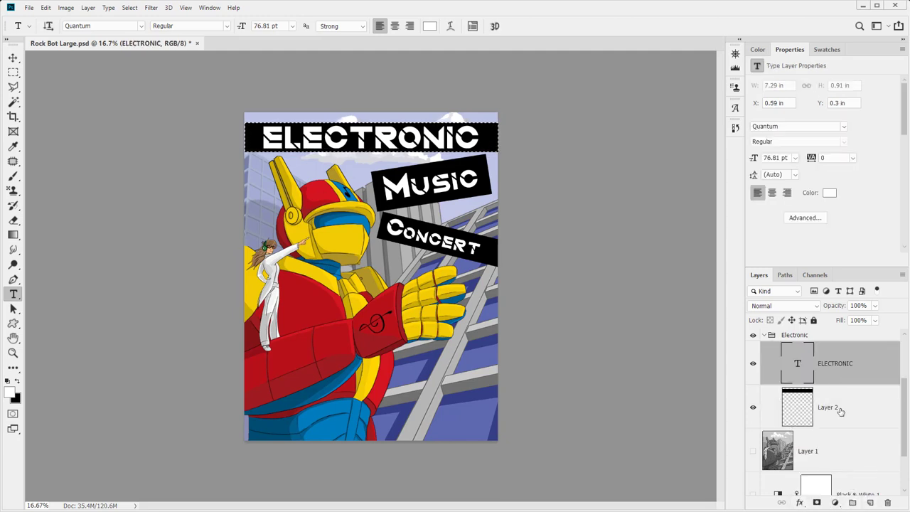
- Add a black Solid Color fill layer confined to the selected title bar area
left_click(835, 502)
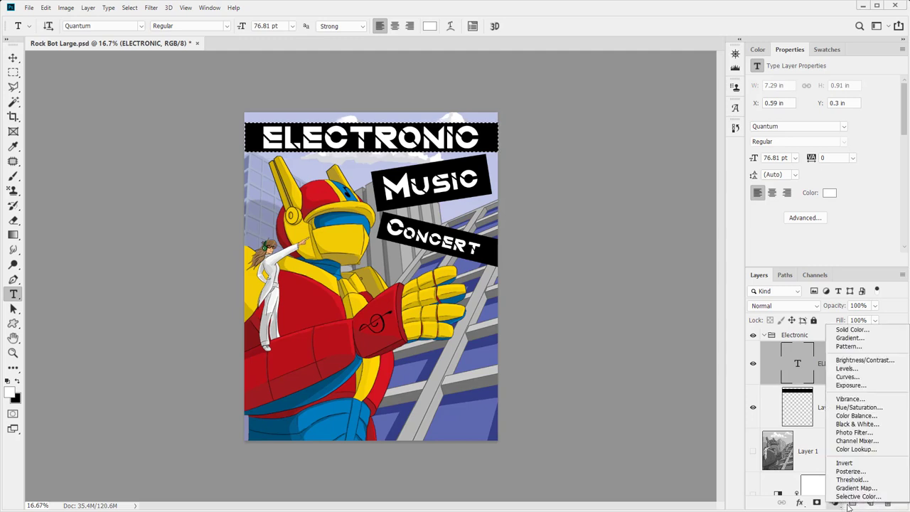
left_click(868, 329)
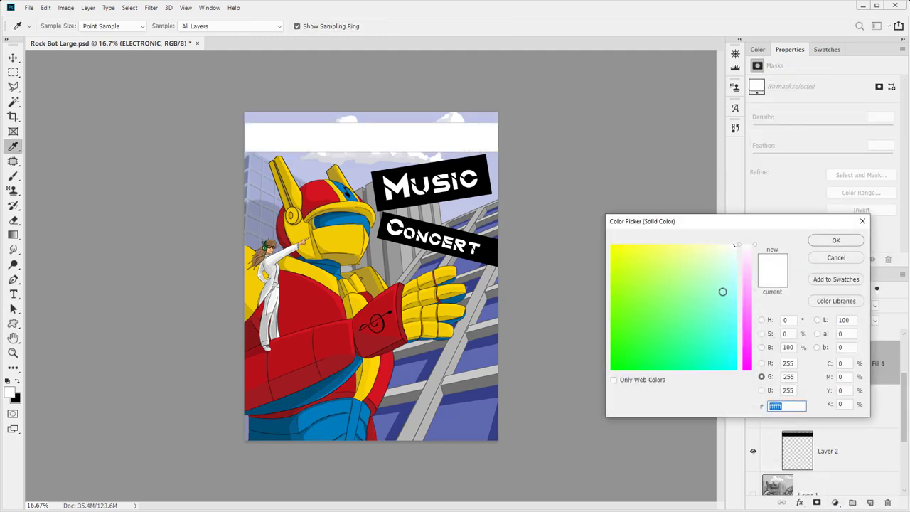
left_click_drag(749, 281, 749, 390)
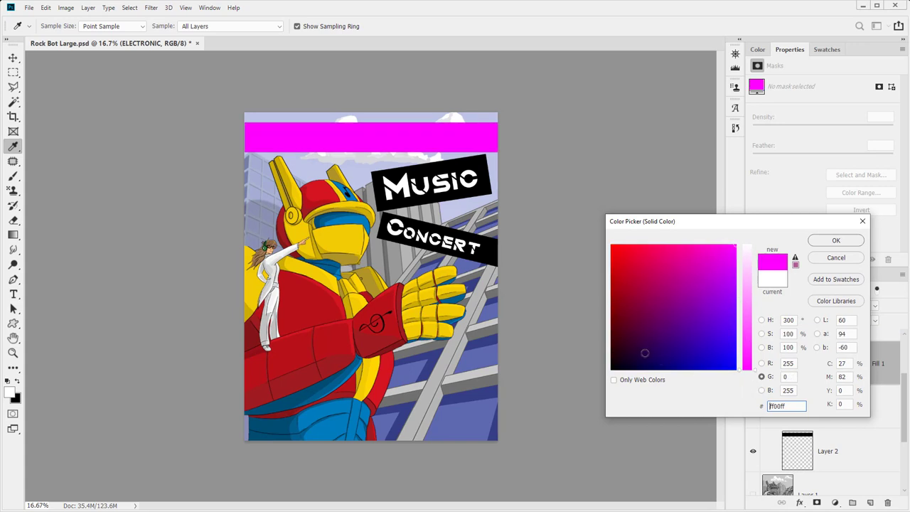
left_click_drag(654, 334, 572, 387)
left_click(837, 240)
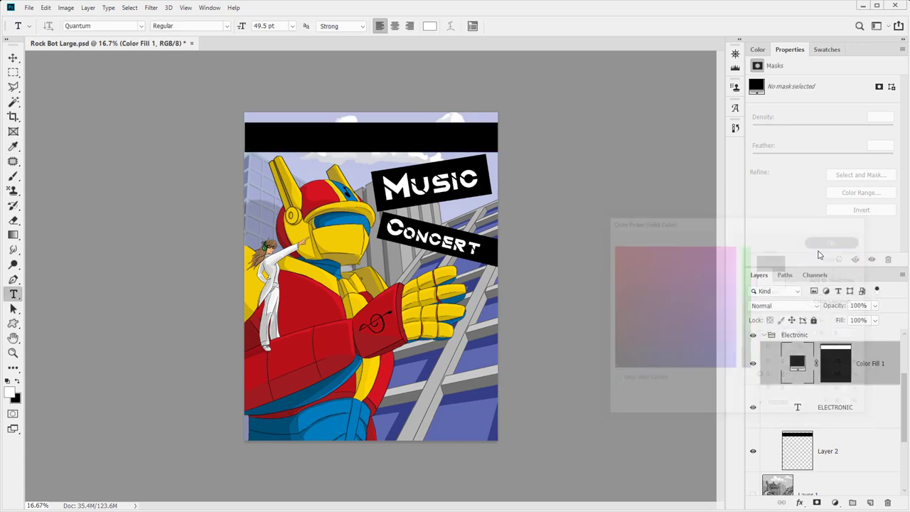
- Delete the old bar layer, Layer 2, and move Color Fill 1 beneath the ELECTRONIC text layer
left_click(828, 365)
left_click_drag(797, 444, 888, 503)
left_click_drag(782, 363, 787, 416)
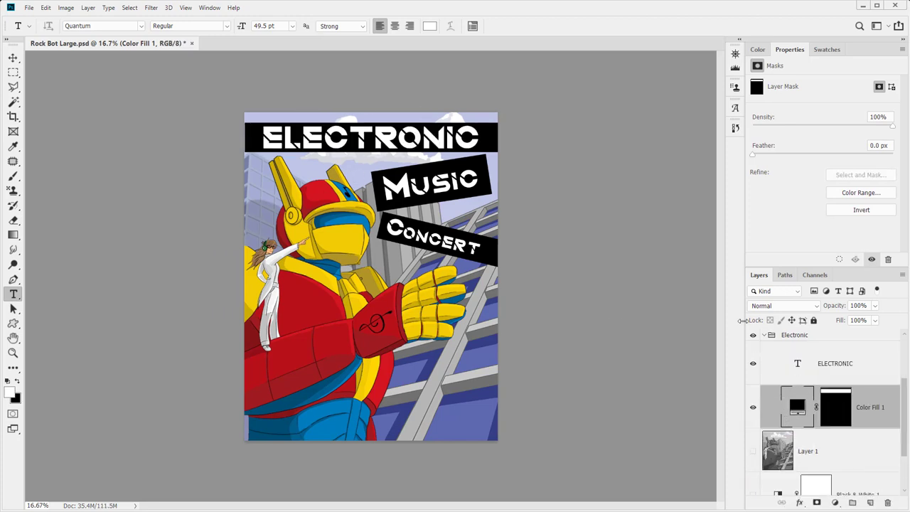
- Transform the mask of Color Fill 1 so the black bar stretches slightly past both side edges of the page
left_click(822, 403)
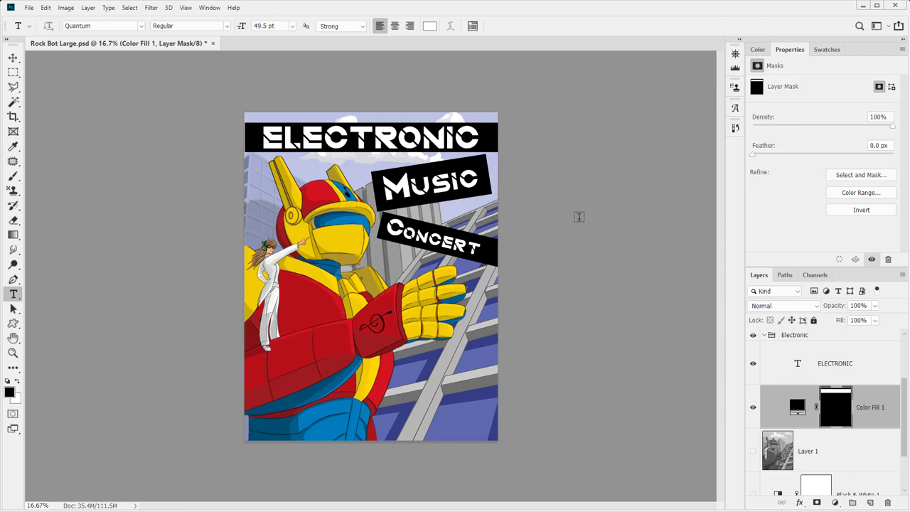
key("ctrl+t")
left_click_drag(500, 140, 507, 133)
left_click_drag(246, 137, 240, 137)
key("t")
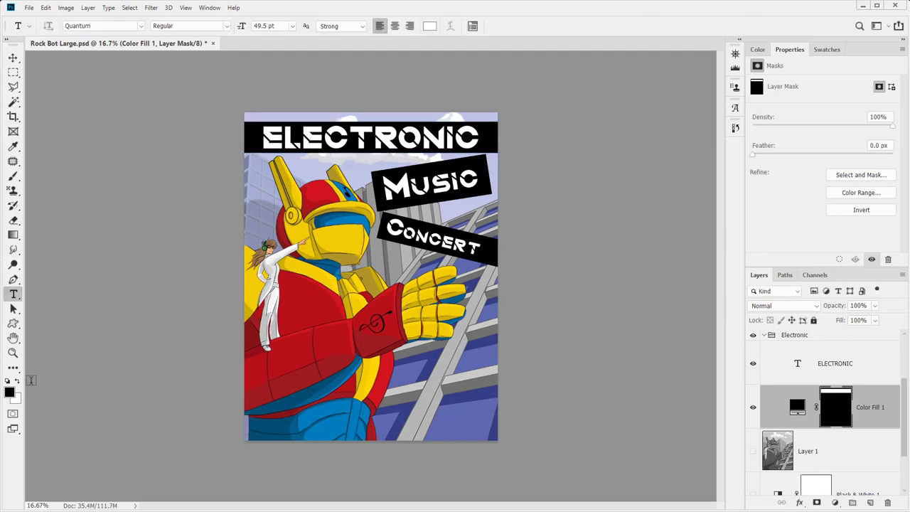
- Fill a thin page-wide strip of the Color Fill 1 mask with white to make a black stripe above the ELECTRONIC bar
left_click(13, 352)
left_click(247, 104)
left_click_drag(247, 103, 454, 308)
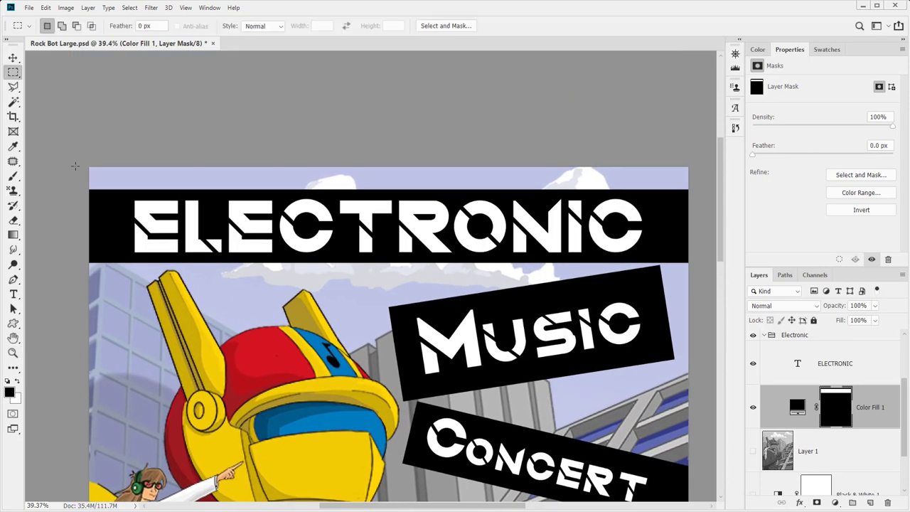
left_click_drag(165, 193, 119, 181)
left_click_drag(40, 163, 702, 174)
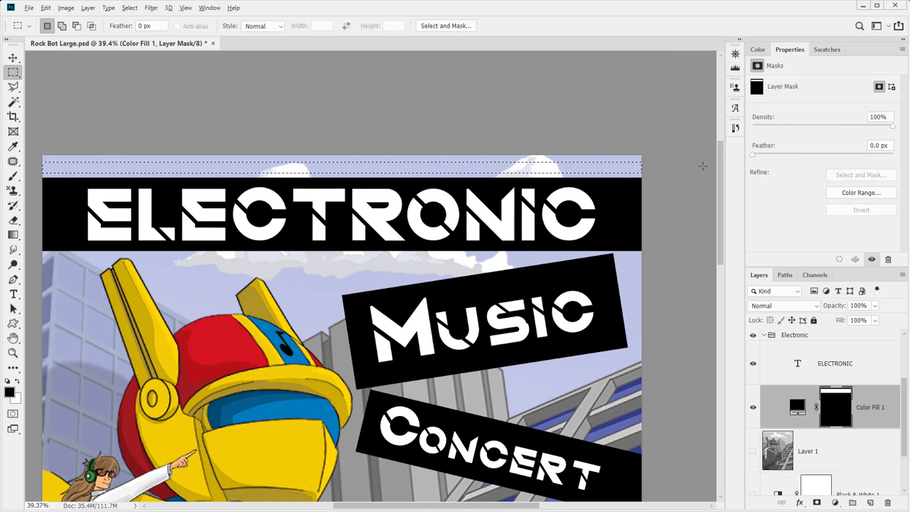
key("ctrl+BackSpace")
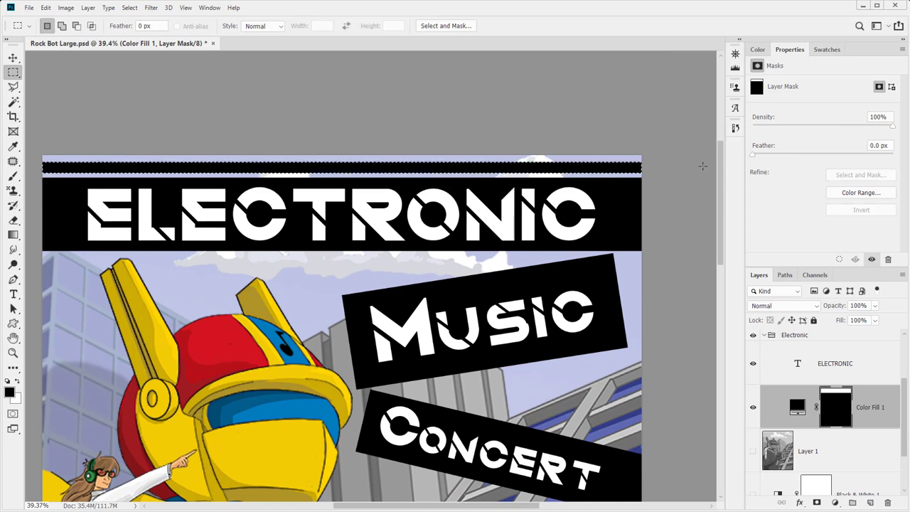
- Add a narrower page-wide black stripe just below the ELECTRONIC bar in the Color Fill 1 mask, and deselect
left_click_drag(43, 252, 657, 254)
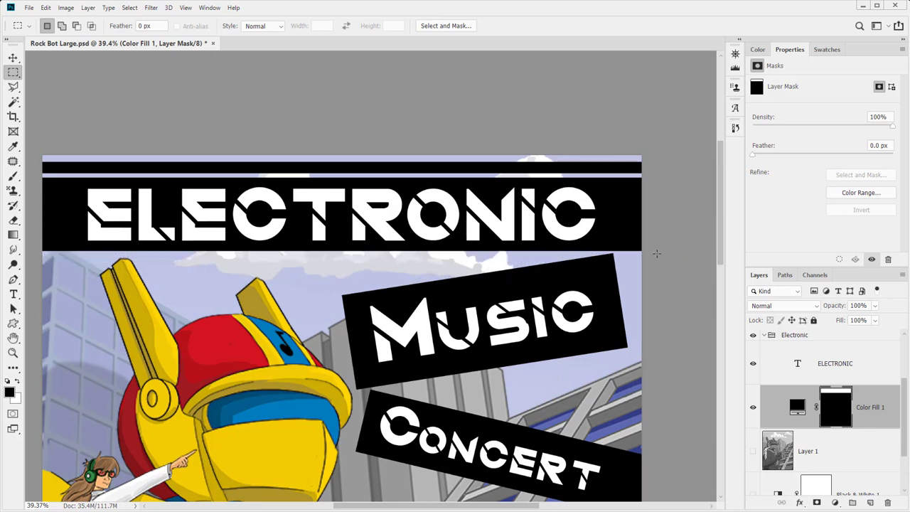
key("ctrl+d")
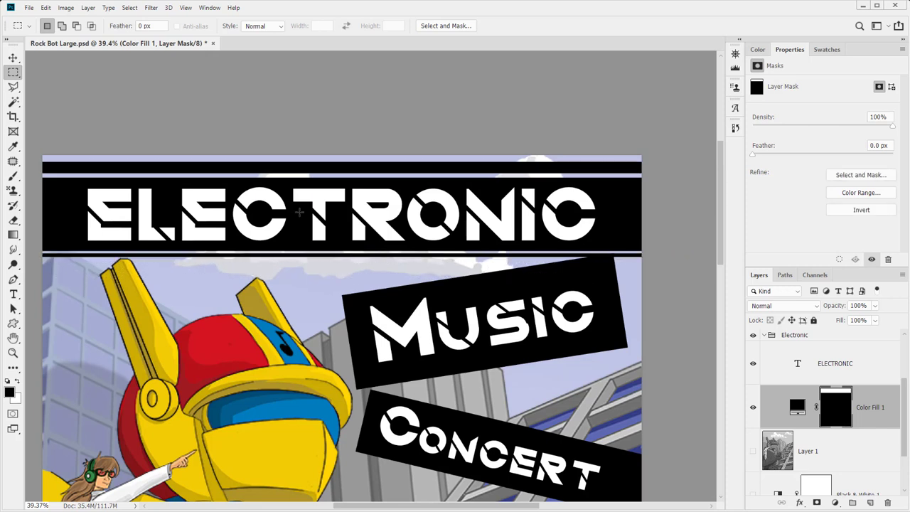
key("z")
left_click(322, 284, "alt")
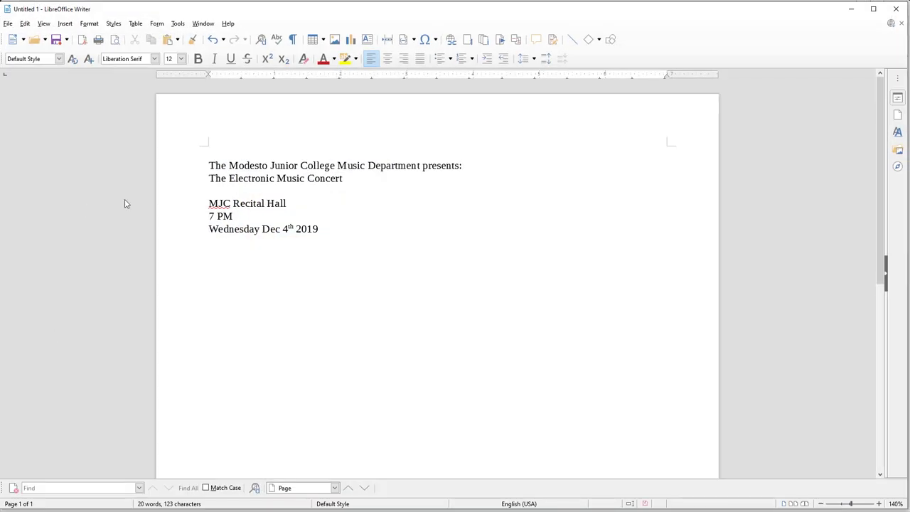
- Switch to the LibreOffice Writer document and read the concert details, starting with the presenter line
left_click_drag(214, 163, 509, 166)
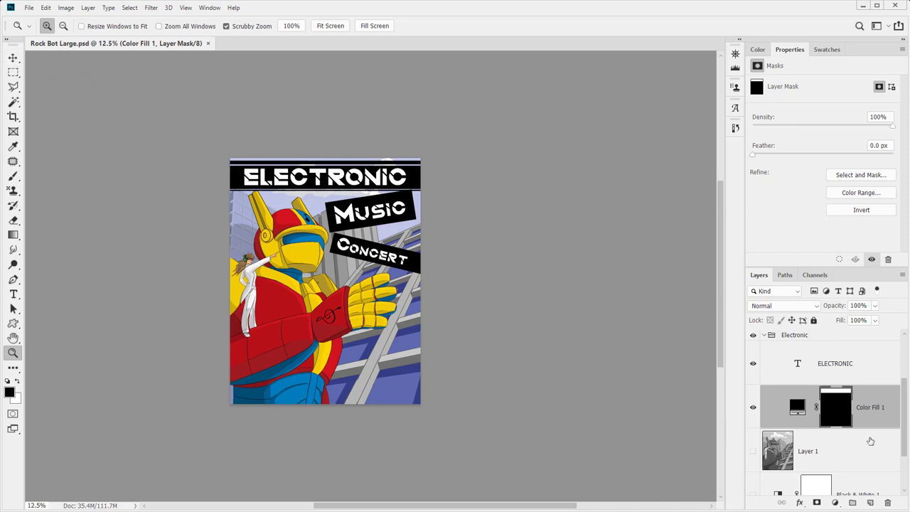
- Switch back to Photoshop and delete Layer 1 and the Black & White 1 adjustment layer
scroll(870, 441, "down", 2)
left_click(774, 470)
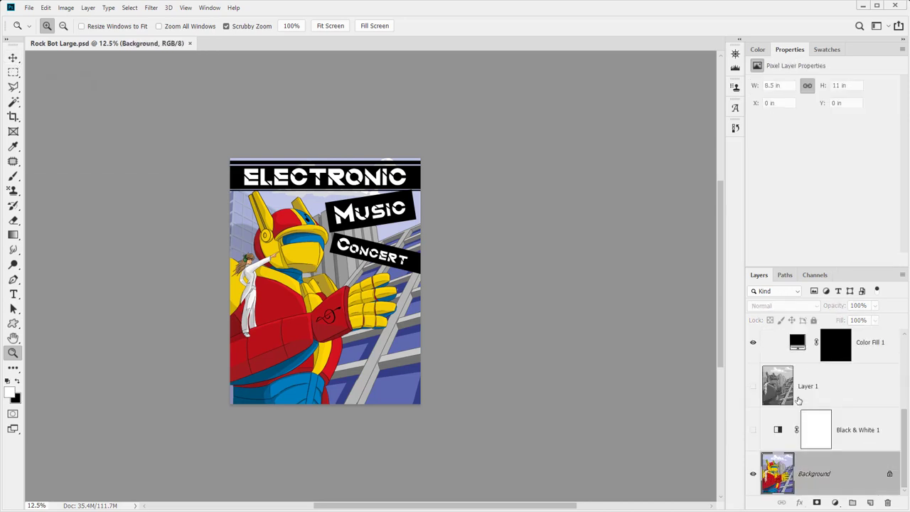
left_click(829, 400)
left_click(850, 420, "shift")
left_click_drag(857, 398, 888, 502)
- Collapse the Electronic group and convert it to a smart object
scroll(827, 472, "up", 2)
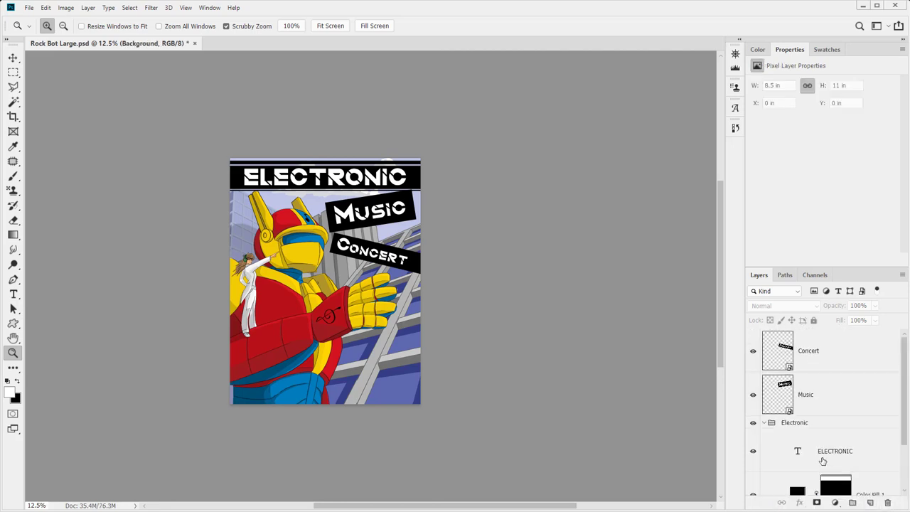
left_click(765, 424)
right_click(810, 422)
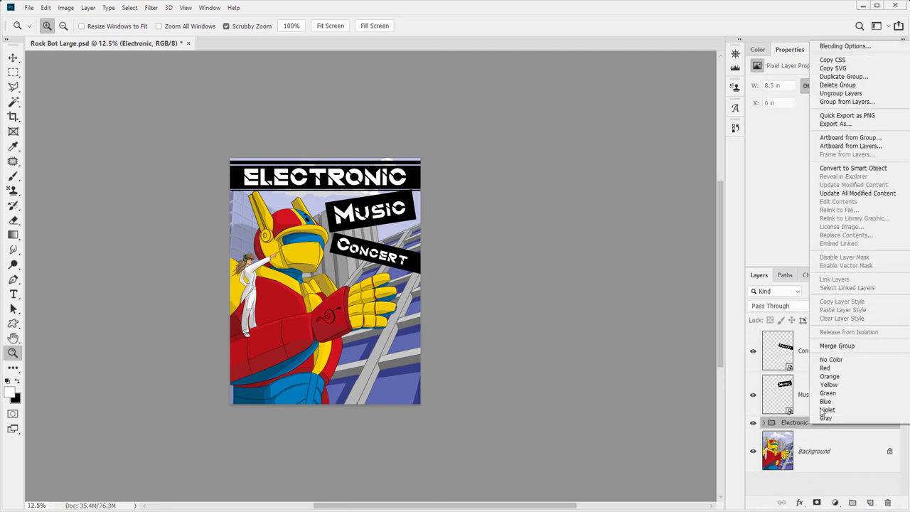
left_click(880, 169)
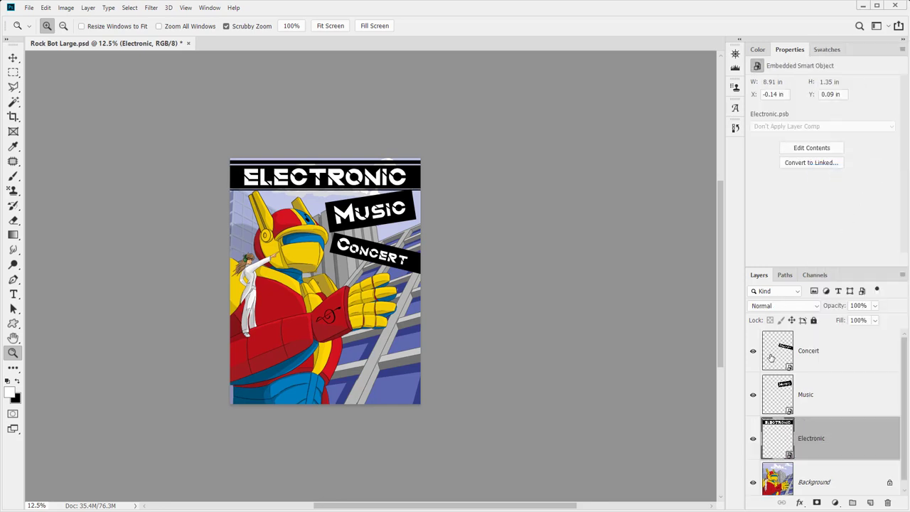
- Try to move the Background together with the Electronic, Music and Concert layers
mouse_move(754, 352)
left_mouse_down()
mouse_move(753, 439)
mouse_move(747, 351)
left_mouse_up()
left_click(844, 471)
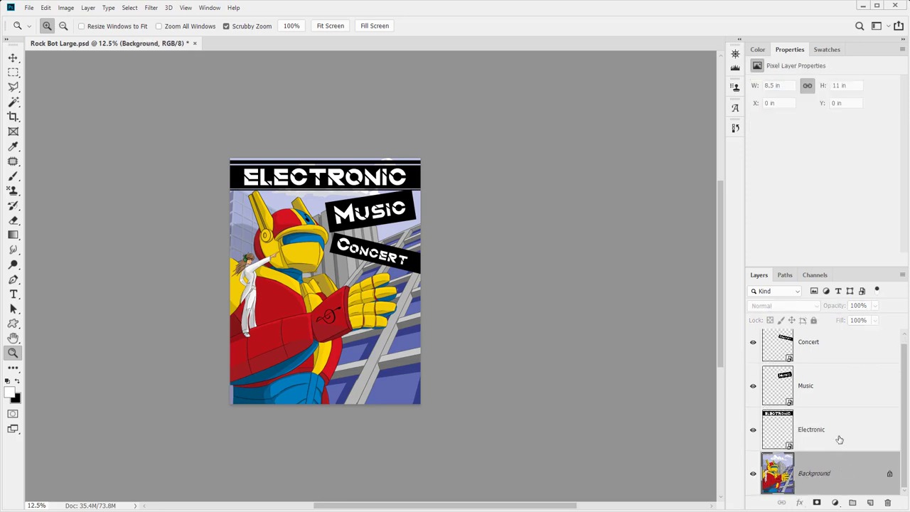
left_click(829, 355, "shift")
key("v")
left_click(352, 284)
left_click(446, 194)
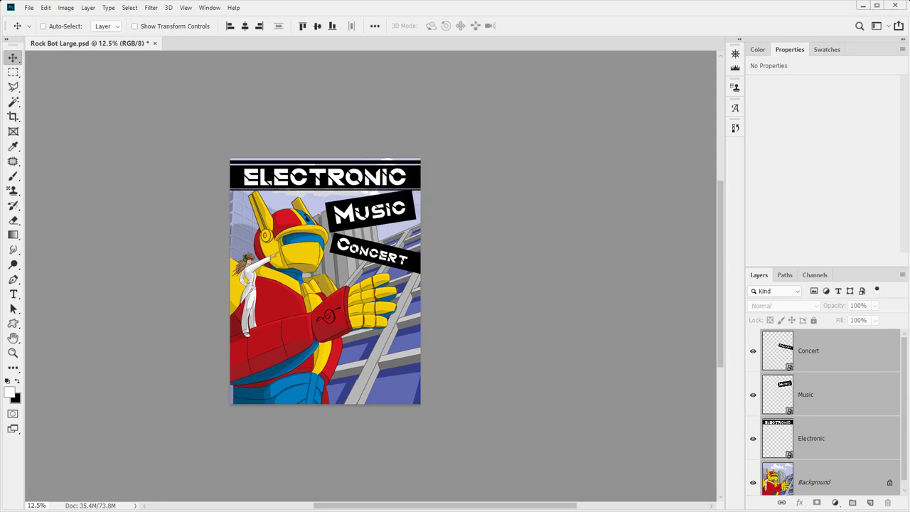
- Convert the Background to a regular layer, and turn that layer back into the Background
left_click(810, 480)
double_click(821, 482, "alt")
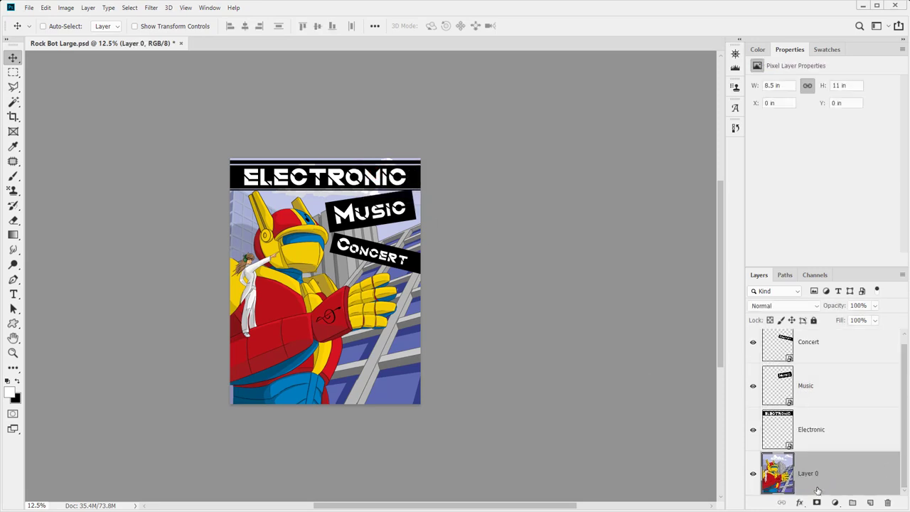
scroll(831, 408, "up", 1)
scroll(830, 410, "down", 1)
left_click(88, 8)
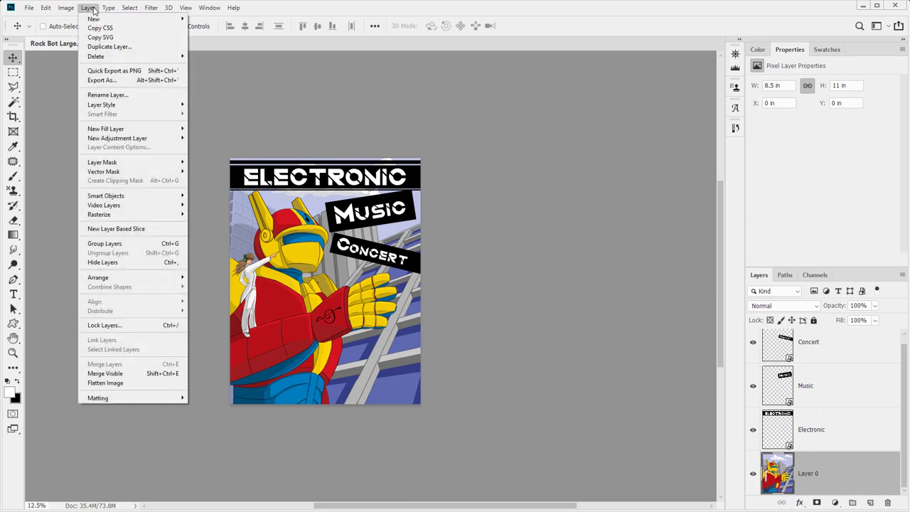
mouse_move(94, 20)
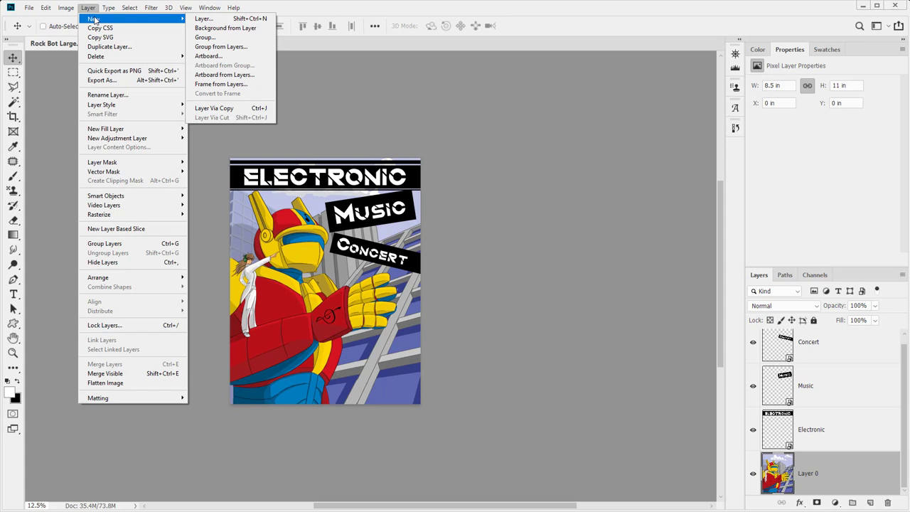
left_click(251, 29)
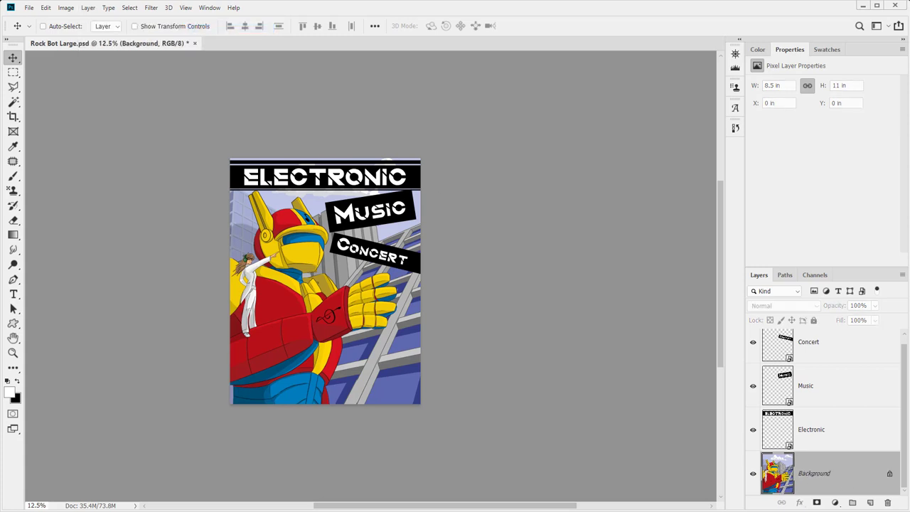
- Convert the Background to a regular layer named Layer 0 and move all four layers straight down about 0.352 in
double_click(835, 471)
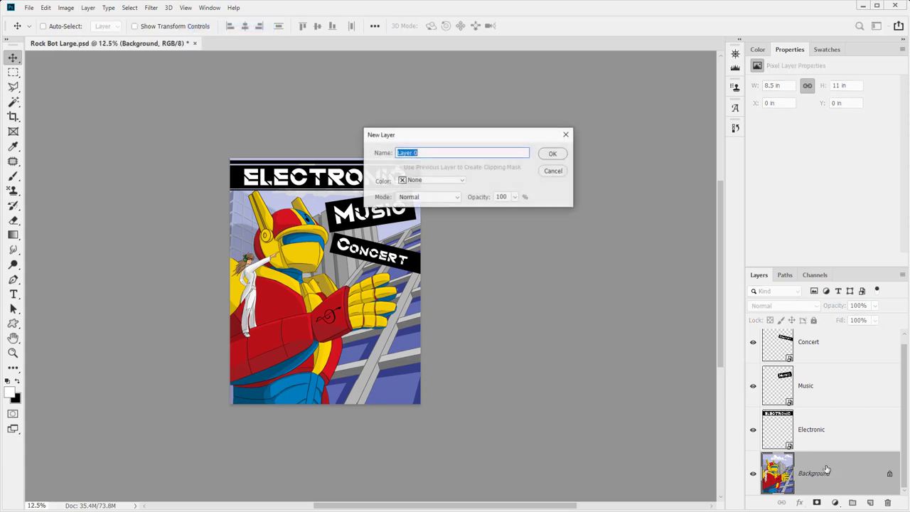
left_click(553, 153)
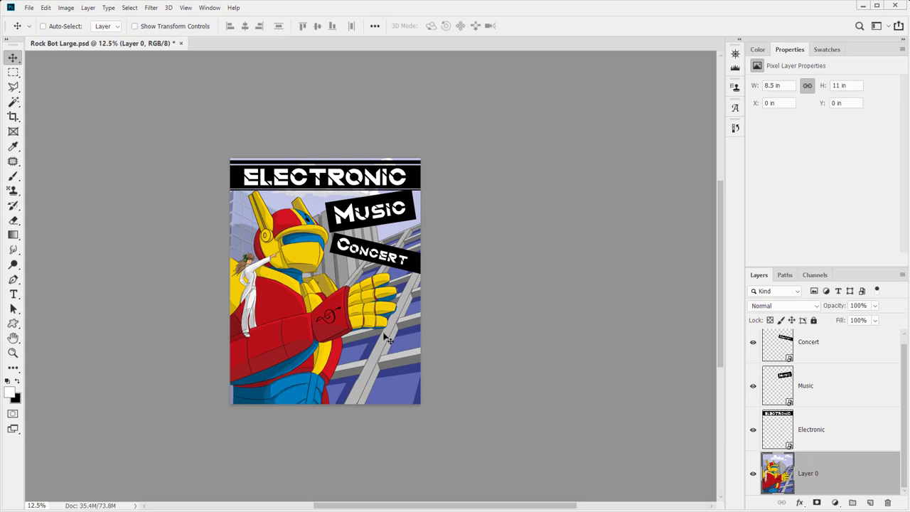
left_click(872, 352, "shift")
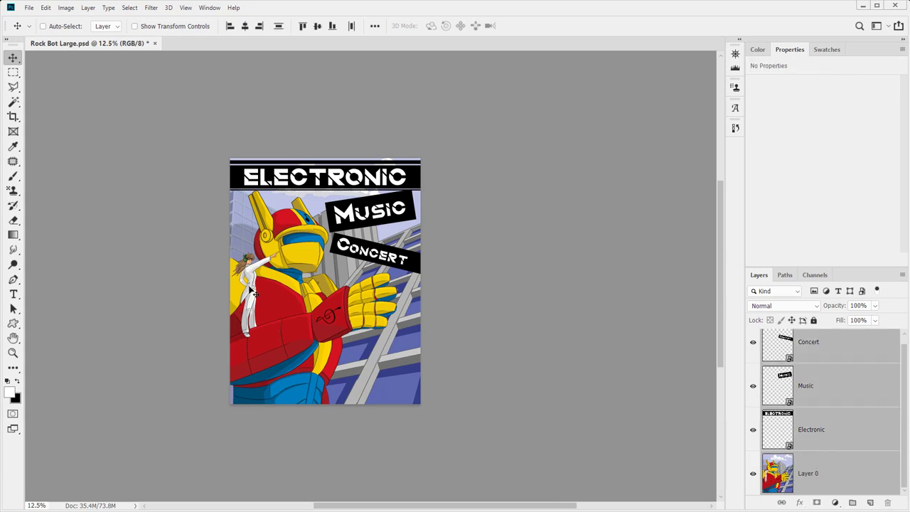
left_click_drag(290, 274, 302, 281)
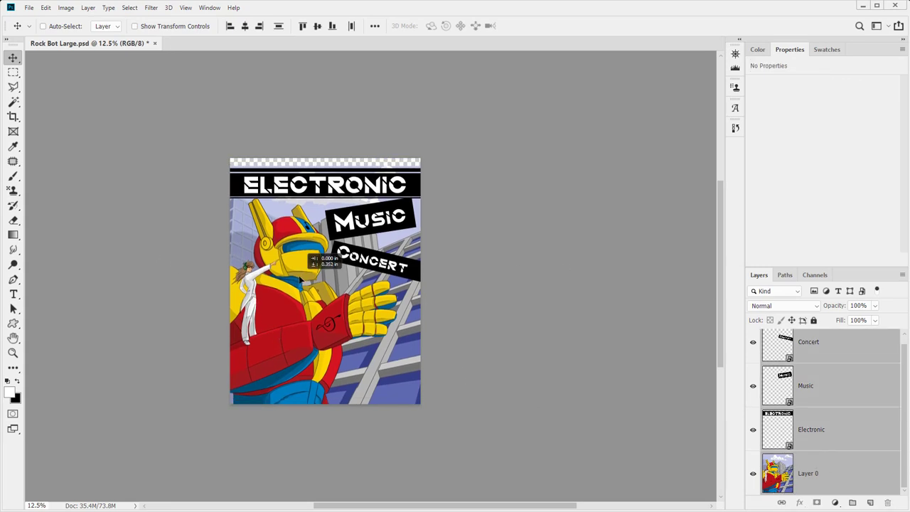
- Sample the light blue sky colour at the upper edge of the artwork as the foreground colour
key("z")
left_click_drag(271, 171, 324, 236)
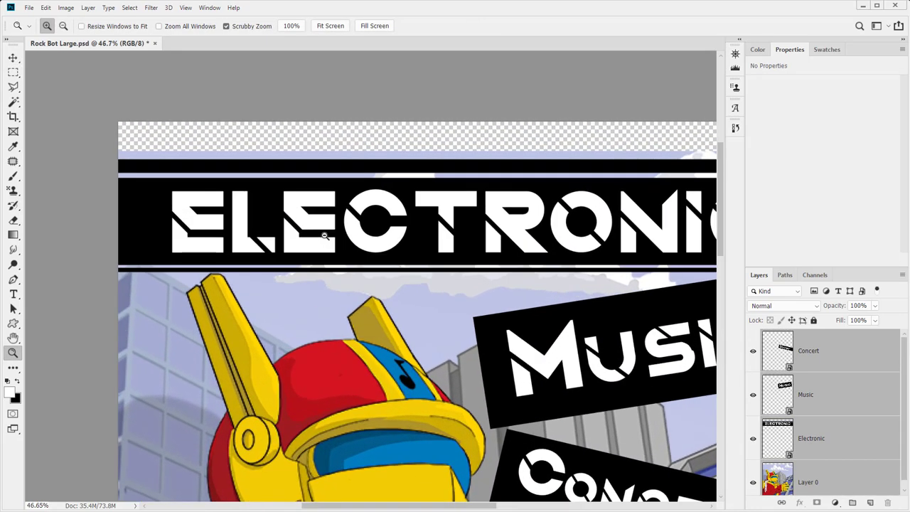
key("i")
left_click(308, 153)
- Add a Solid Color fill layer in the sampled sky colour bec4e6 directly above Layer 0
key("alt+comma")
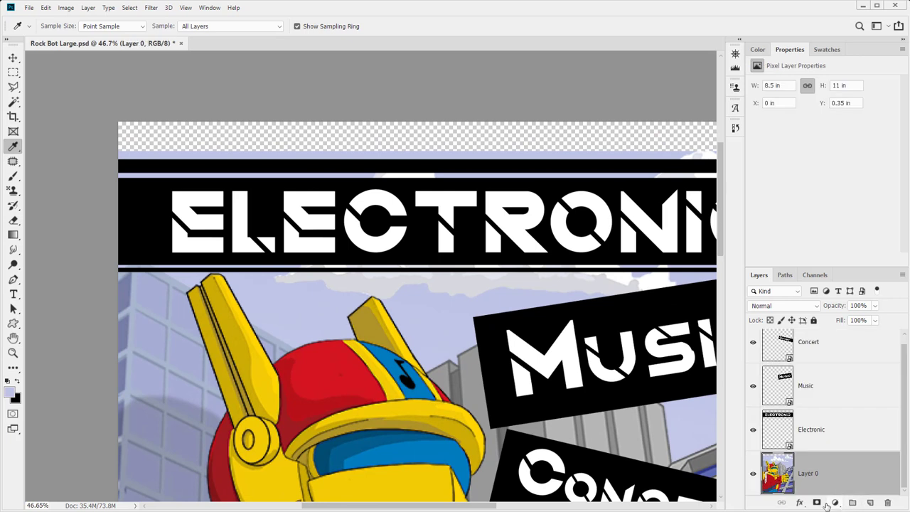
left_click(834, 502)
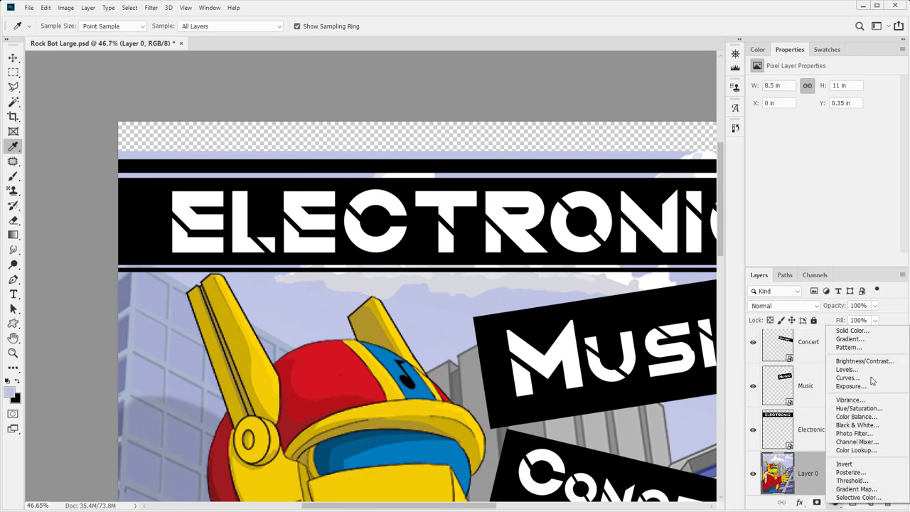
left_click(851, 331)
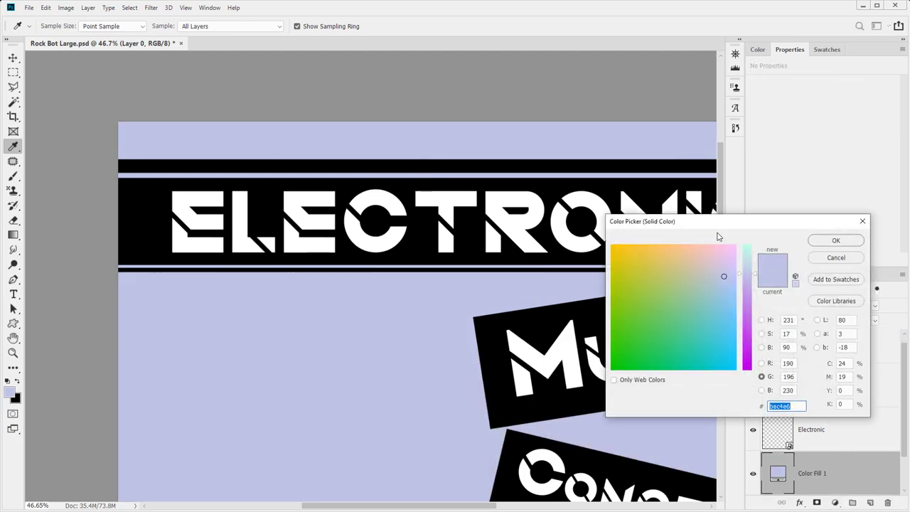
left_click(832, 241)
key("z")
left_click(426, 243, "alt")
left_click(427, 243, "alt")
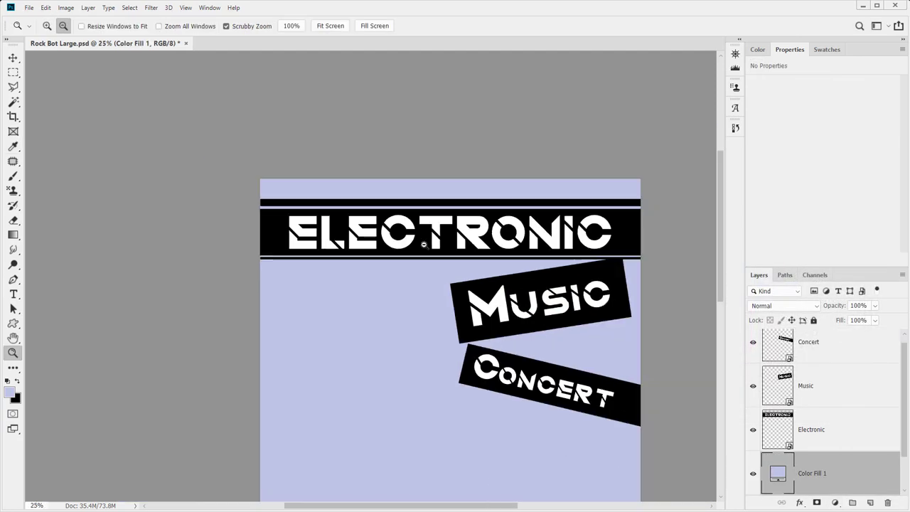
- Move the Color Fill 1 layer beneath Layer 0 so the sky colour sits behind the robot artwork
left_click(427, 284, "alt")
left_click(427, 283, "alt")
left_click_drag(439, 328, 337, 217)
scroll(830, 429, "down", 1)
left_click_drag(830, 430, 821, 473)
scroll(327, 242, "up", 3)
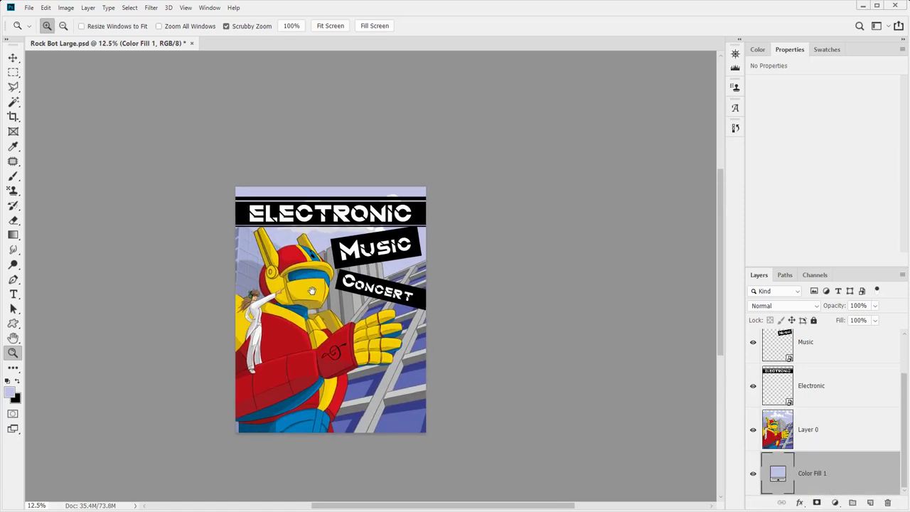
left_click_drag(177, 237, 192, 239)
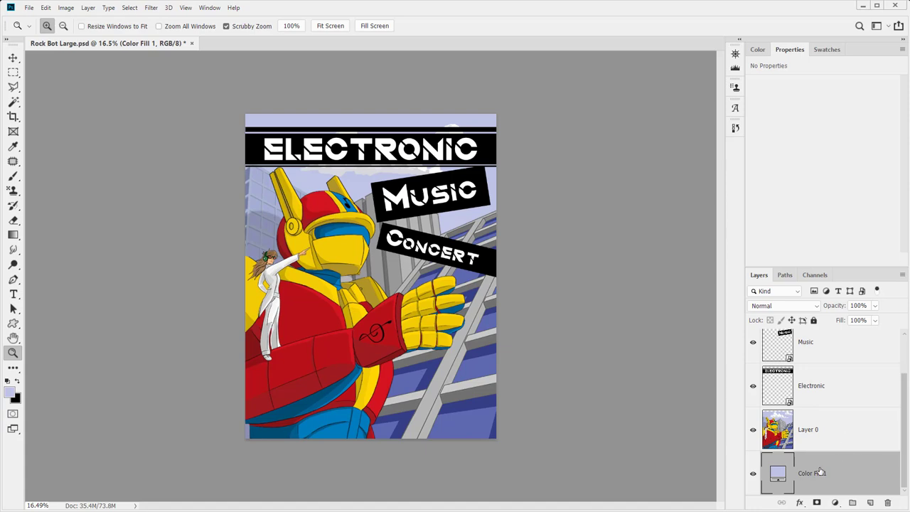
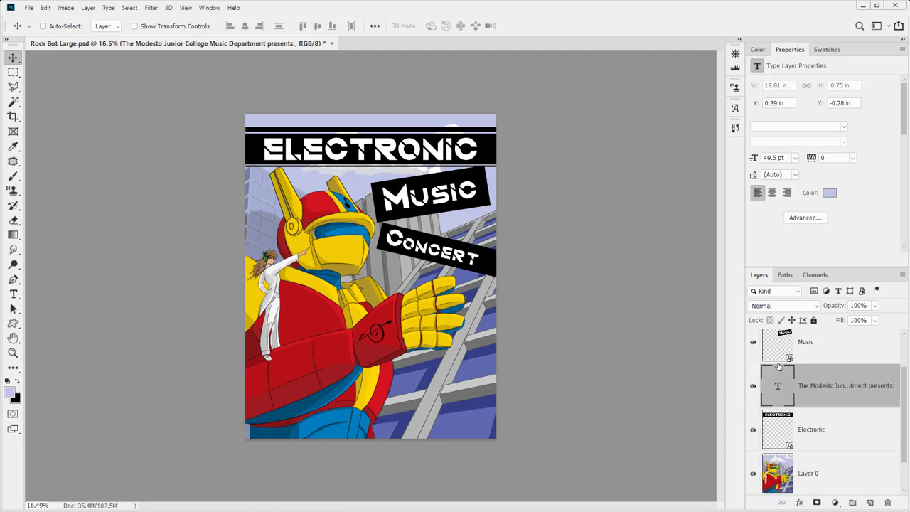
- Shift the Modesto Junior College Music Department text line up and to the left, and swap the foreground and background colours
left_click_drag(427, 152, 411, 118)
left_click(17, 381)
key("t")
left_click(372, 120)
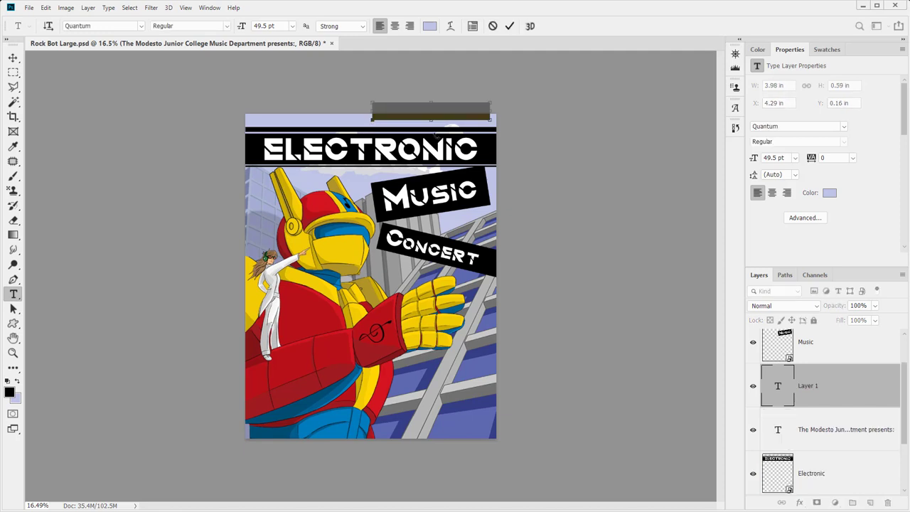
left_click(869, 403)
left_click_drag(853, 384, 888, 503)
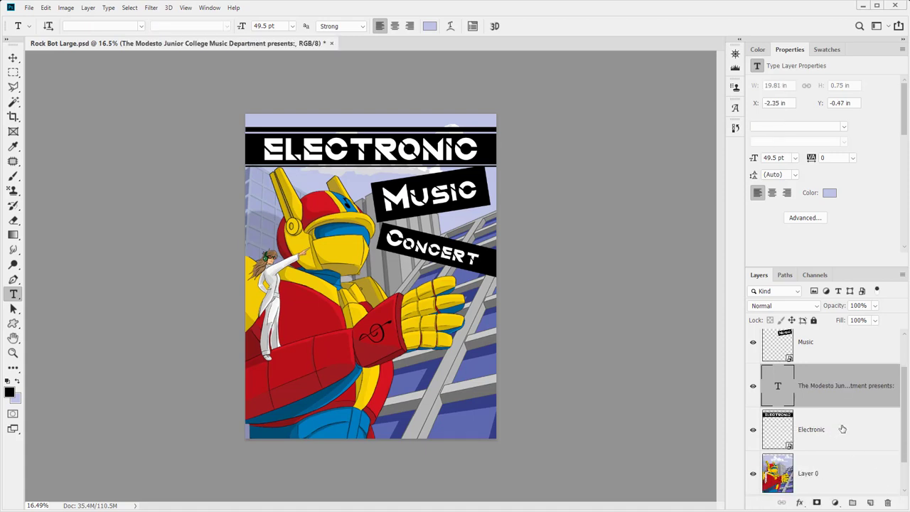
- Set the text colour of the Modesto Junior College Music Department line to black 000000
double_click(819, 403)
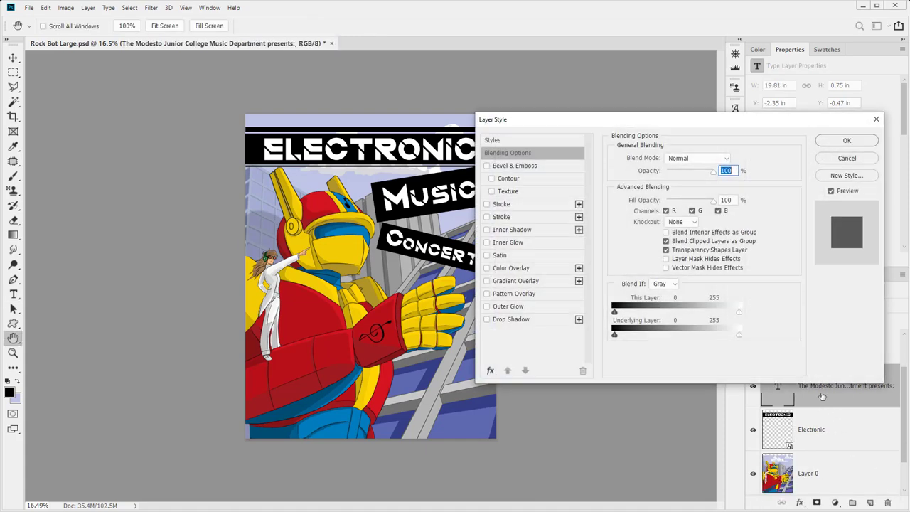
left_click(847, 158)
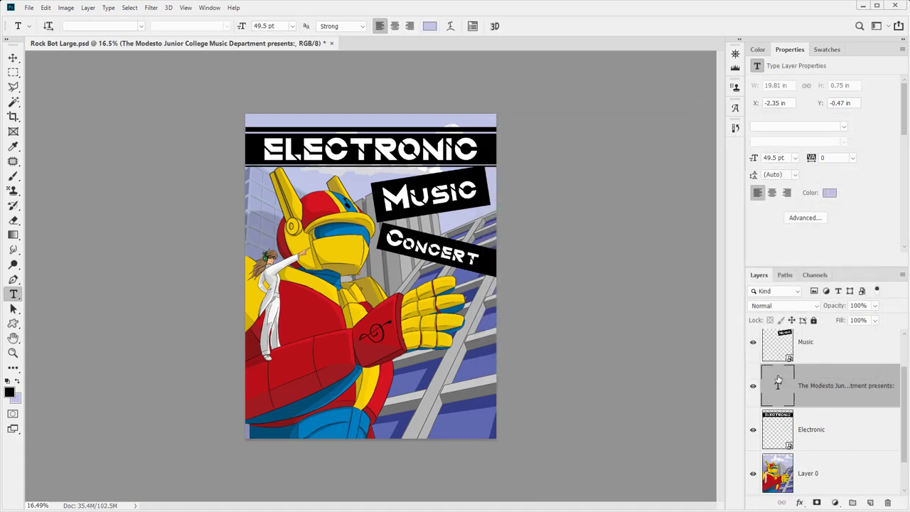
double_click(779, 386)
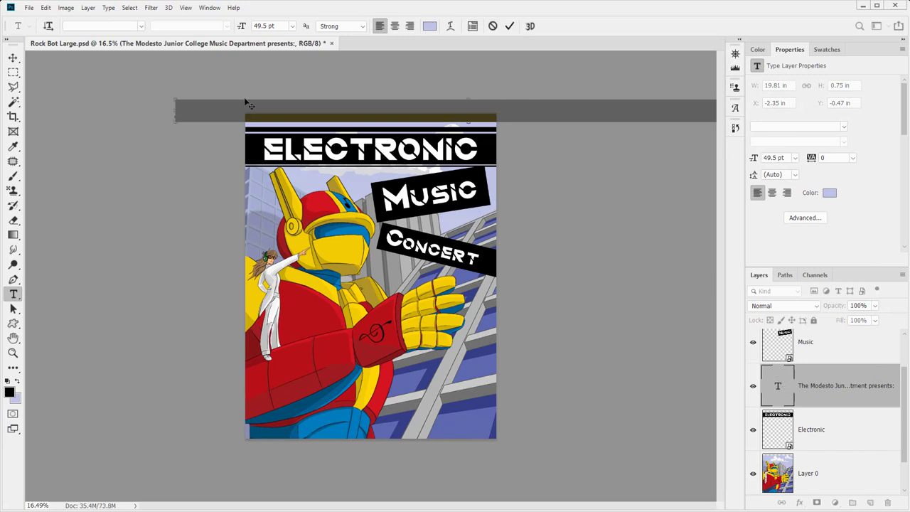
left_click(429, 26)
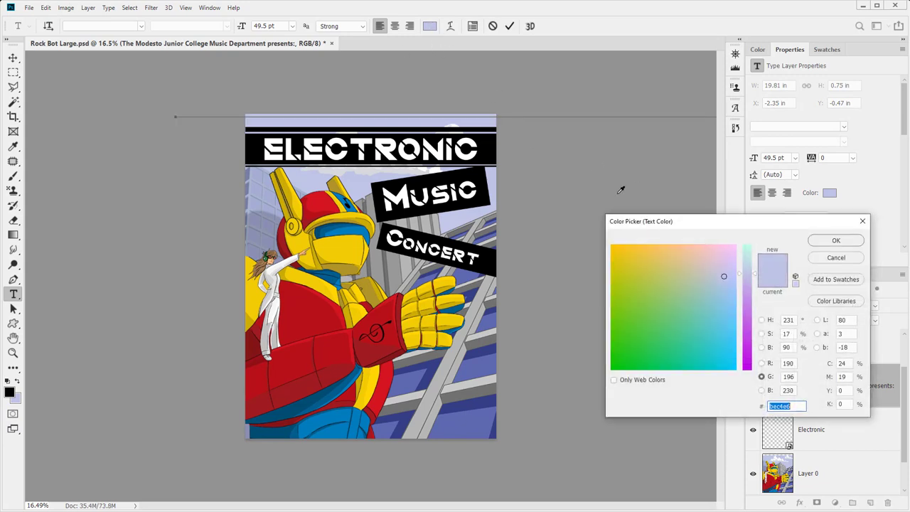
left_click(762, 320)
left_click_drag(689, 334, 575, 386)
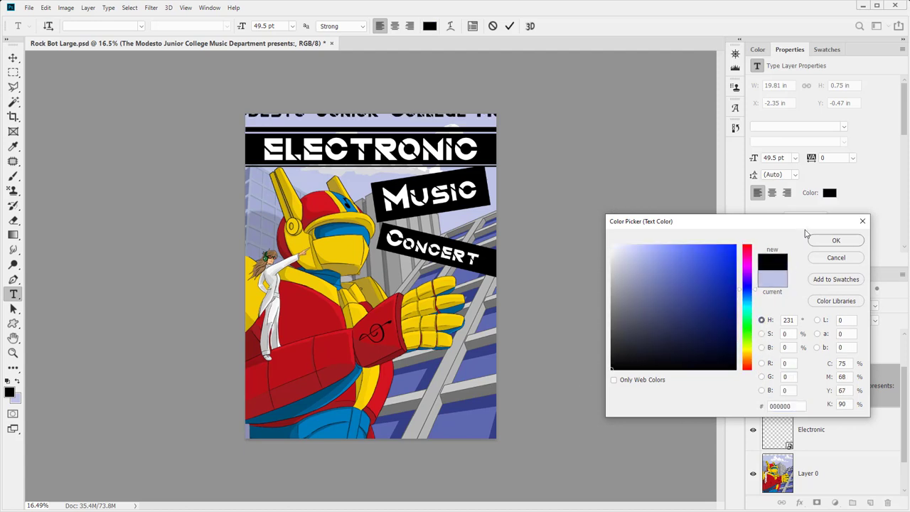
left_click(836, 241)
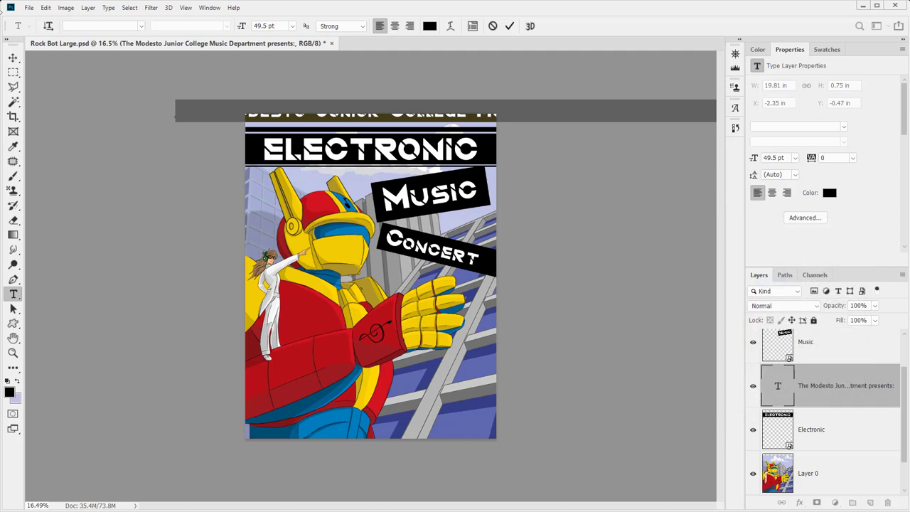
- Move the department line onto the strip above the ELECTRONIC title and scale it down proportionally to 28.5 pt
key("v")
left_click_drag(364, 115, 461, 132)
key("ctrl+t")
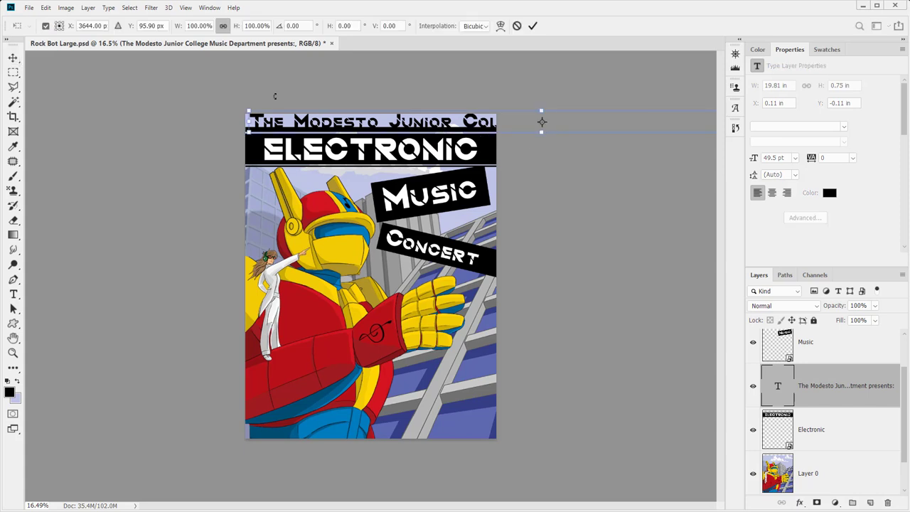
left_click_drag(247, 108, 496, 119)
left_click_drag(567, 131, 314, 125)
key("Return")
- Change the font of the entire department line to Karmatic Arcade
key("t")
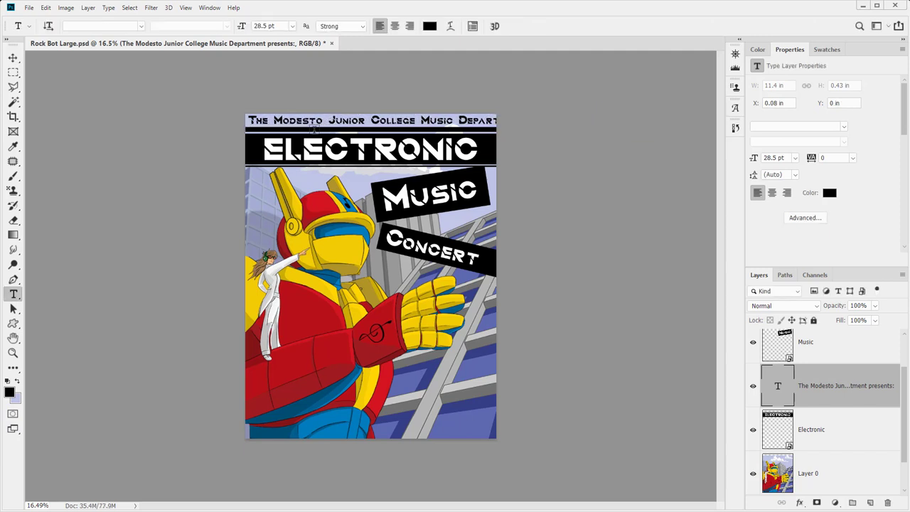
left_click(304, 121)
key("ctrl+a")
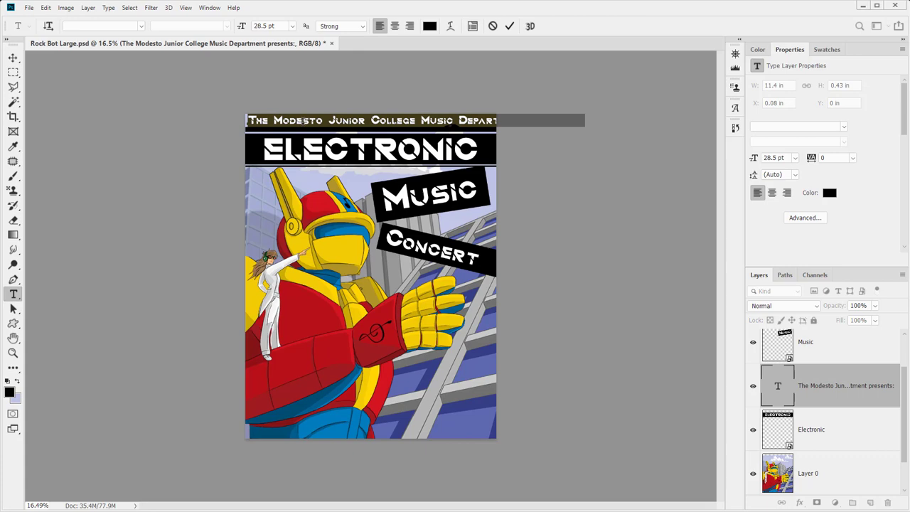
left_click(143, 27)
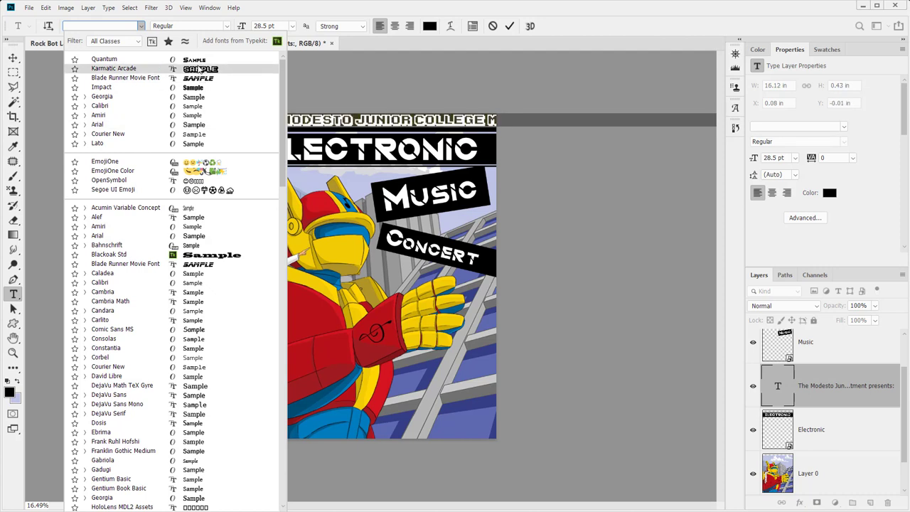
left_click(114, 69)
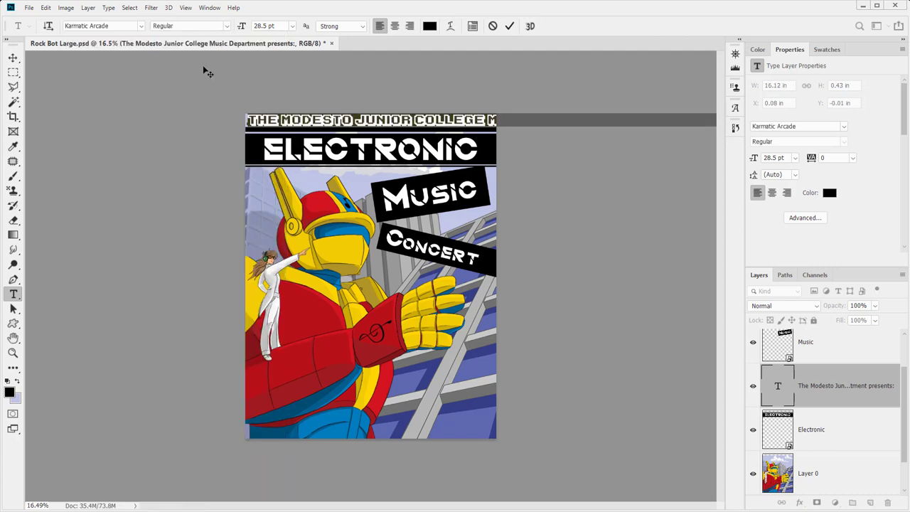
- Scale the department line to 14.49 pt to fit the poster width and place it at X 0.09 in, Y 0.12 in
left_click(14, 58)
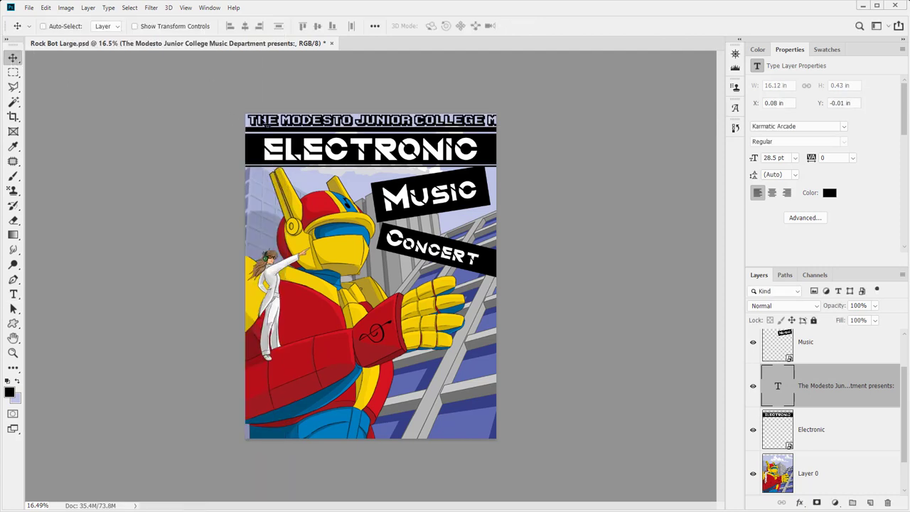
key("ctrl")
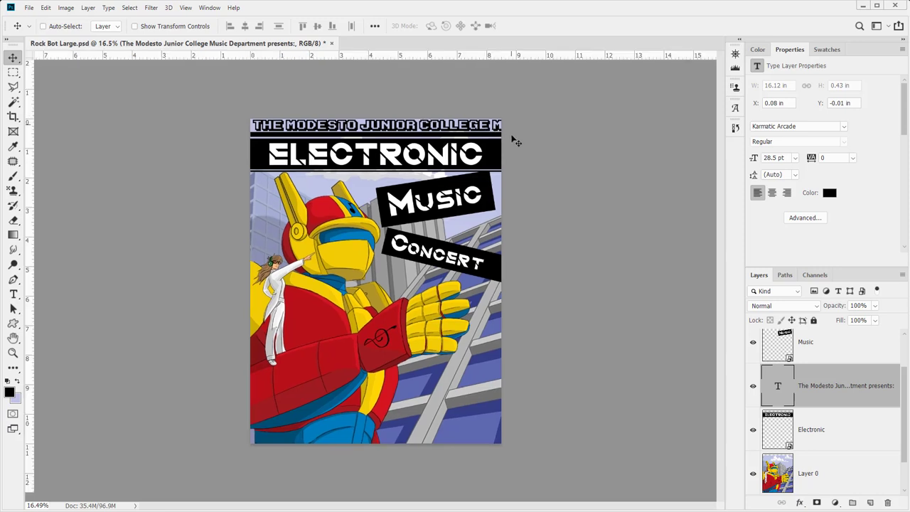
key("ctrl+t")
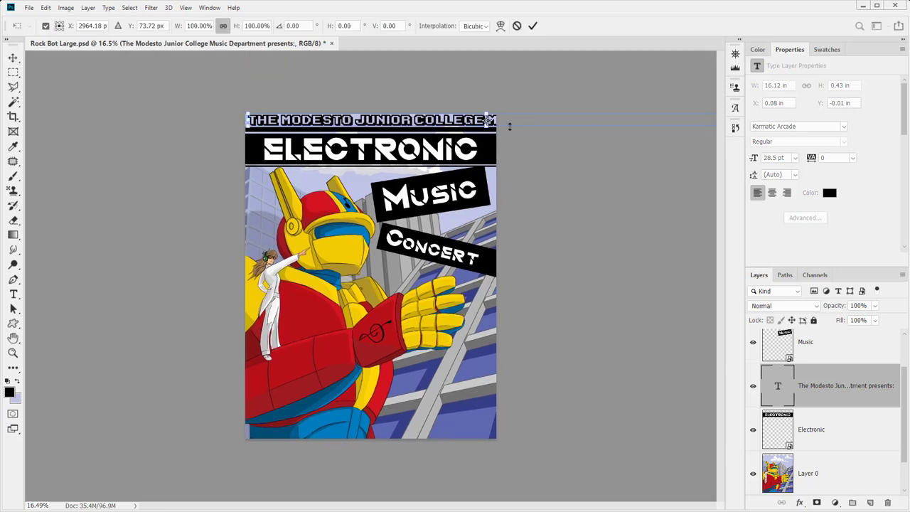
left_click_drag(251, 113, 458, 121)
left_click_drag(590, 123, 385, 120)
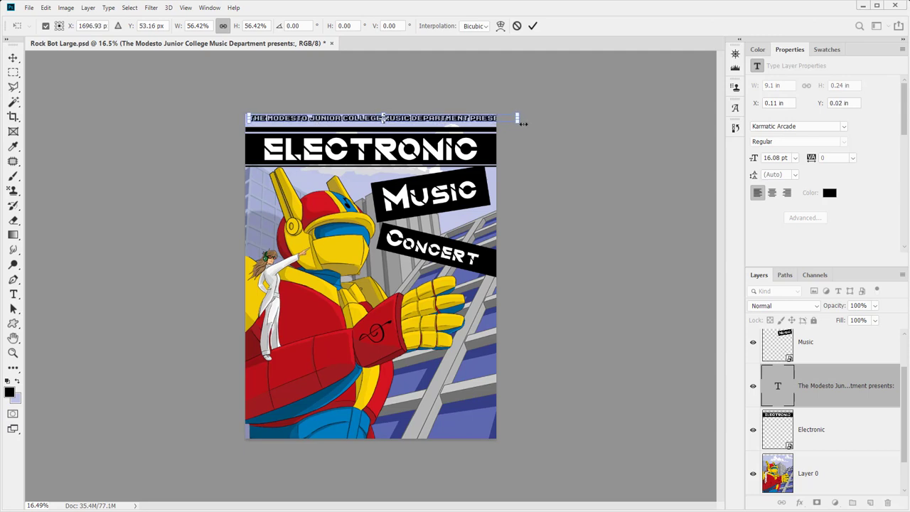
left_click_drag(520, 123, 439, 122)
key("Return")
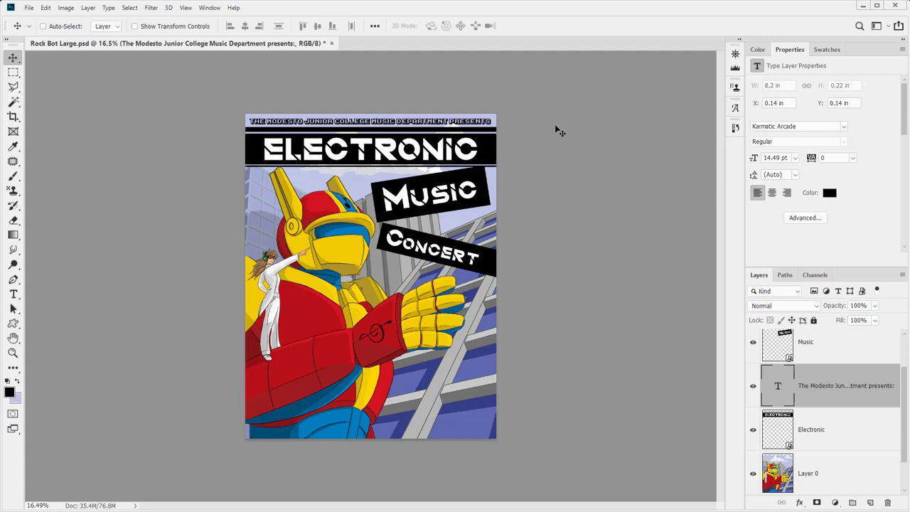
left_click_drag(438, 122, 442, 121)
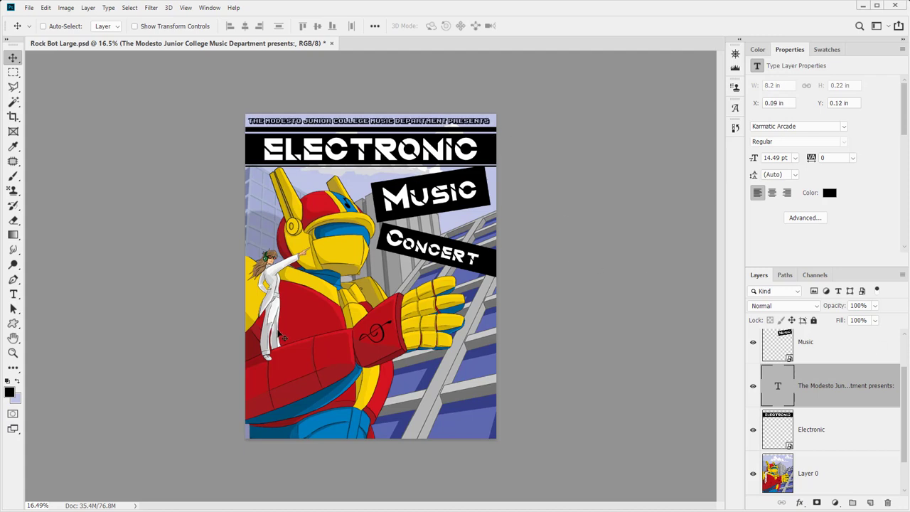
- Nudge the Layer 0 artwork down to Y 0.4 in
left_click(809, 466)
key("shift+Down")
key("Down")
key("Down")
key("Down")
key("Down")
key("Up")
key("Up")
key("Up")
key("Up")
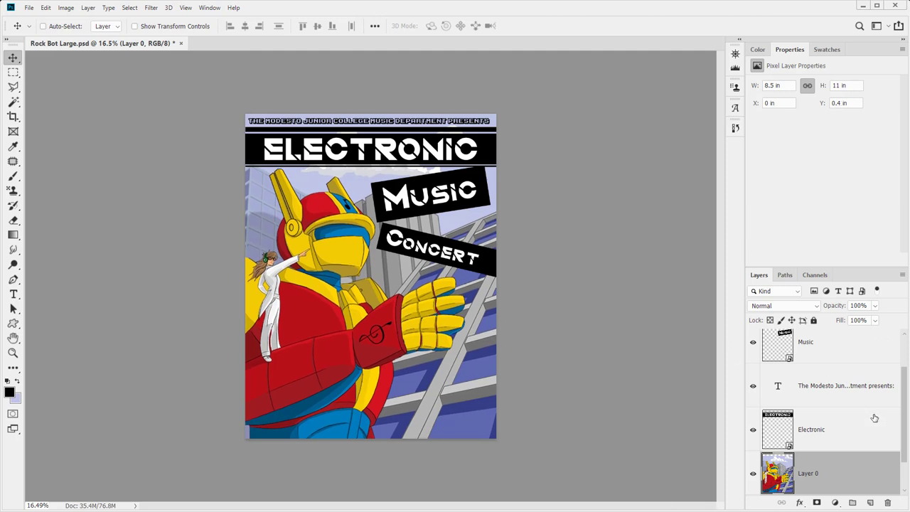
- Convert Layer 0 and Color Fill 1 together into a single smart object
scroll(876, 421, "down", 1)
left_click(853, 472, "shift")
right_click(853, 472)
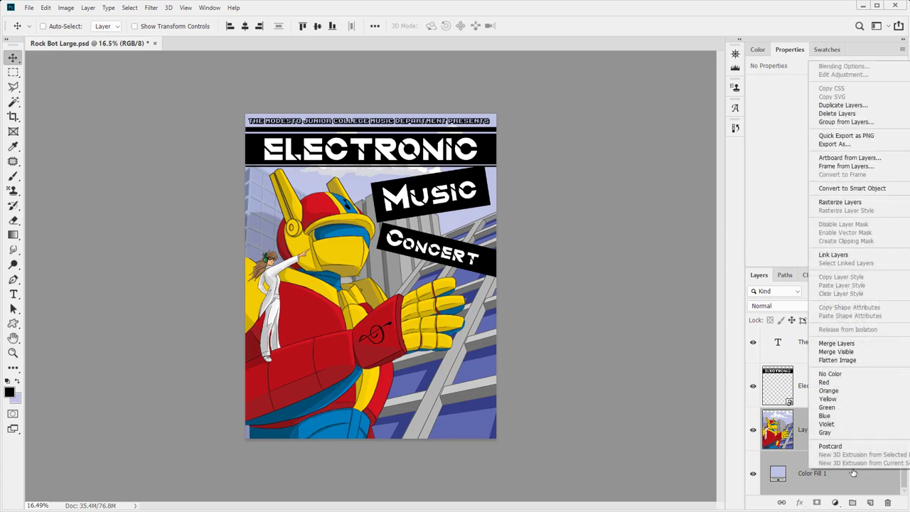
left_click(888, 187)
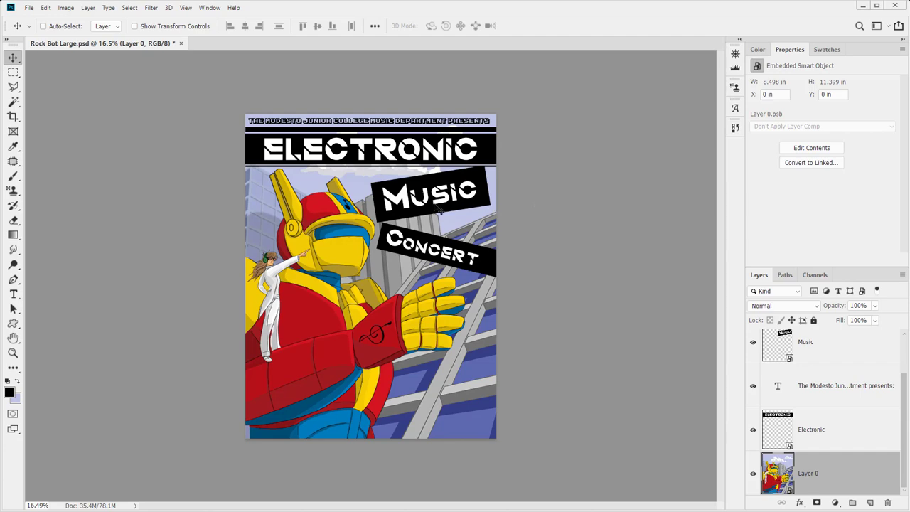
- Open the contents of the Music smart object for editing
key("z")
left_click_drag(335, 147, 298, 105)
left_click_drag(467, 170, 439, 171)
left_click_drag(540, 409, 357, 199)
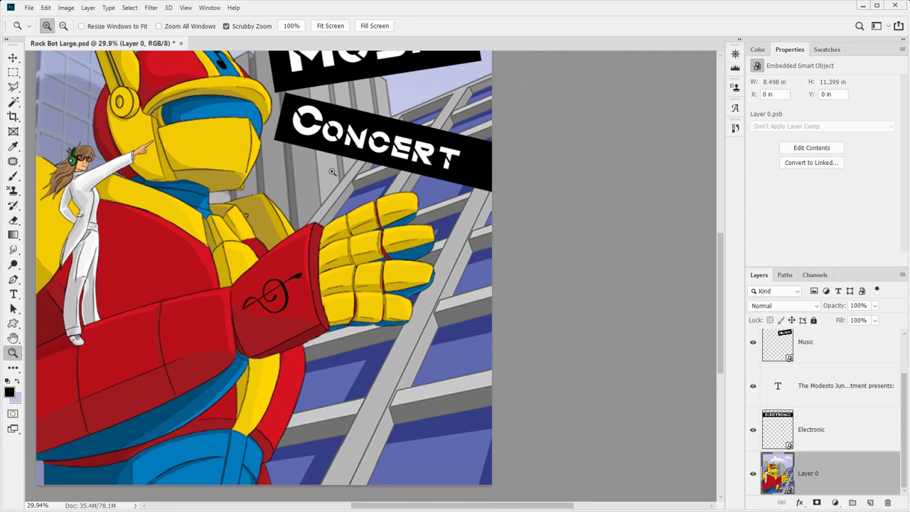
left_click_drag(290, 129, 279, 284)
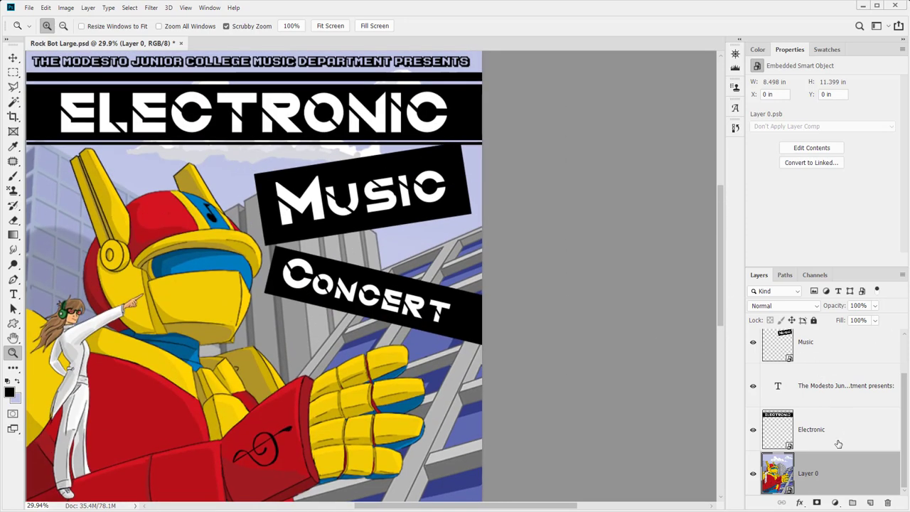
double_click(820, 356)
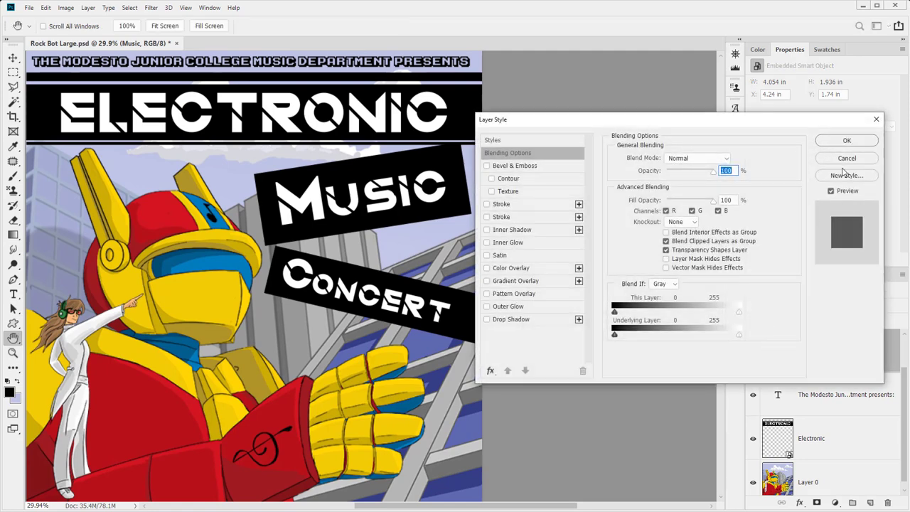
left_click(846, 157)
double_click(777, 350)
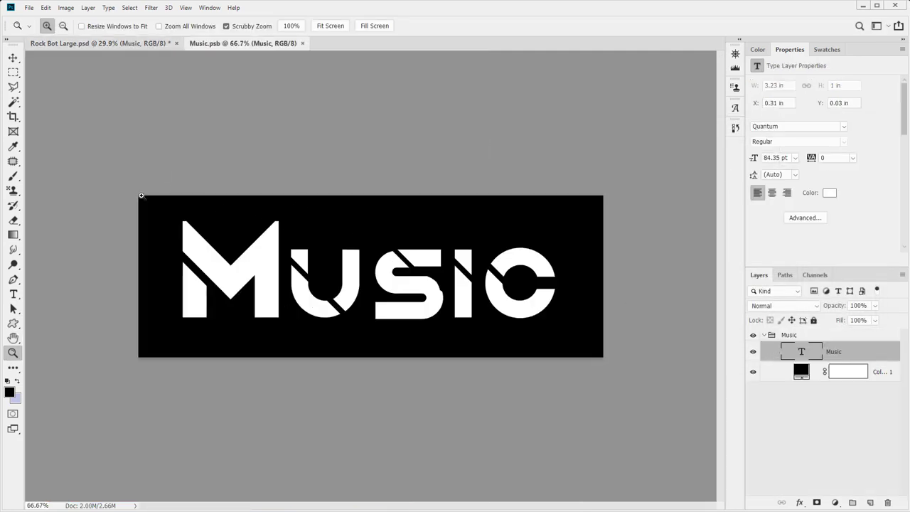
- Enlarge the canvas of Music.psb to 4 inches wide by 2 inches high, anchored at the centre
left_click(88, 8)
mouse_move(50, 9)
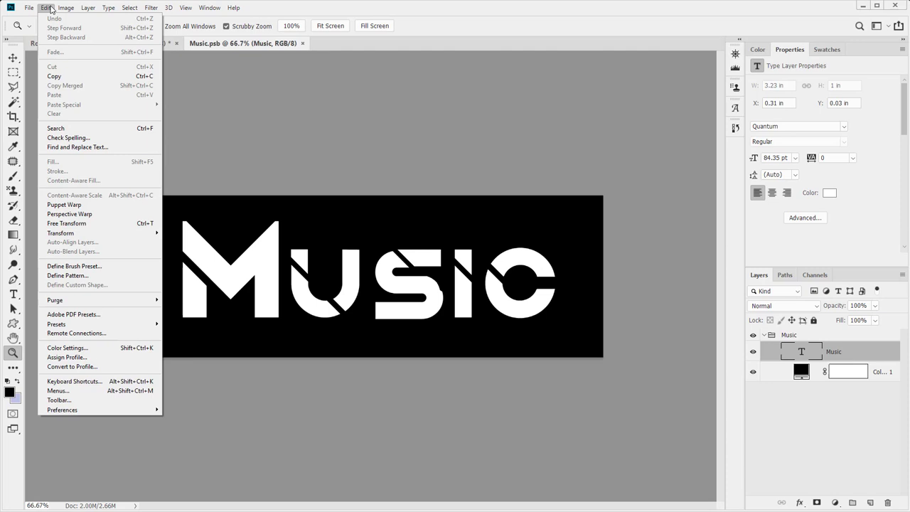
left_click(91, 92)
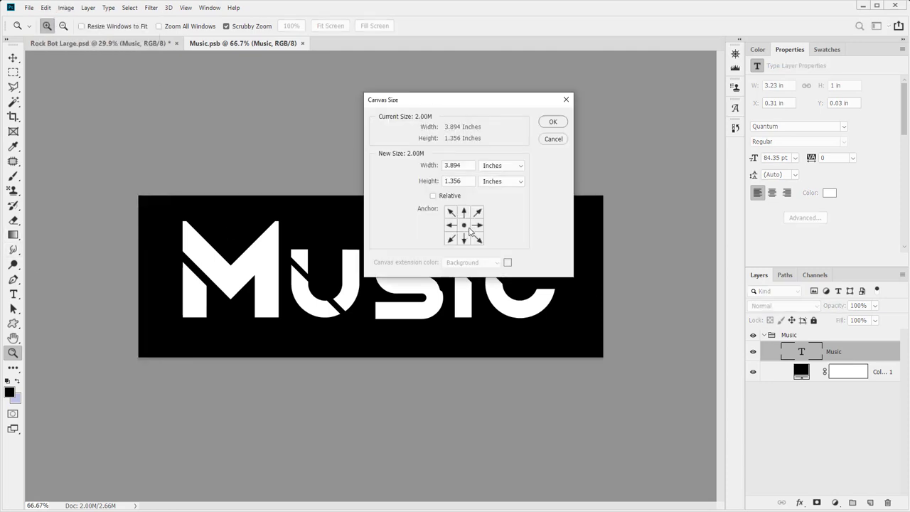
double_click(466, 180)
type("2")
double_click(466, 165)
type("1")
key("BackSpace")
type("4")
key("Return")
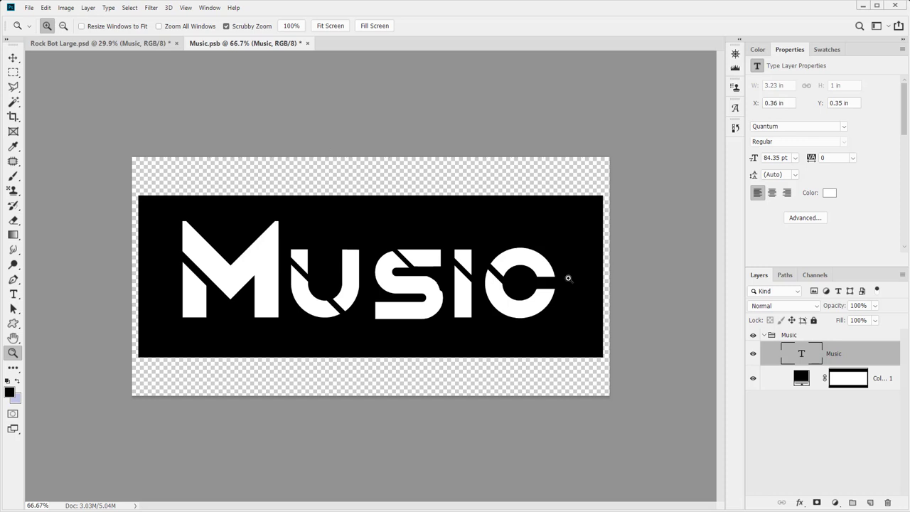
- Load the Color Fill 1 mask as a selection, squash it to a thin strip, and add a black bar just above the Music box
left_click(14, 74)
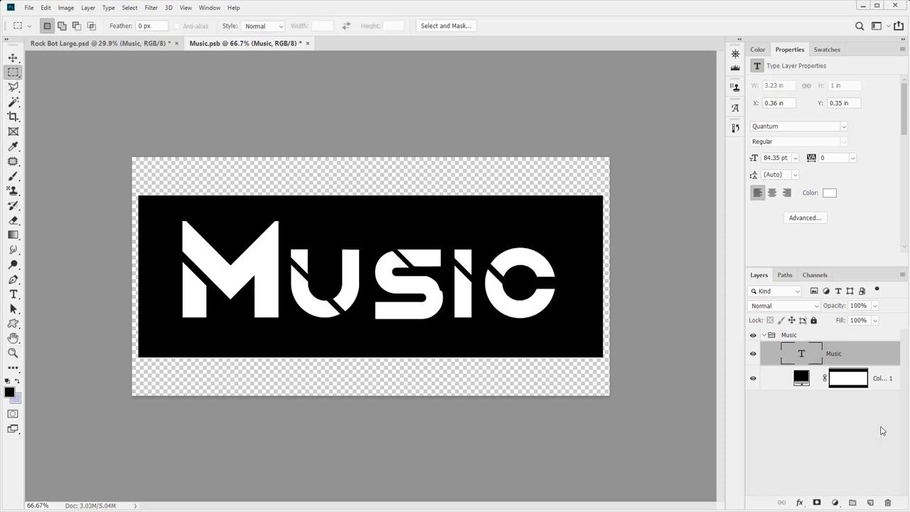
left_click(853, 380, "ctrl")
left_click_drag(254, 274, 254, 259)
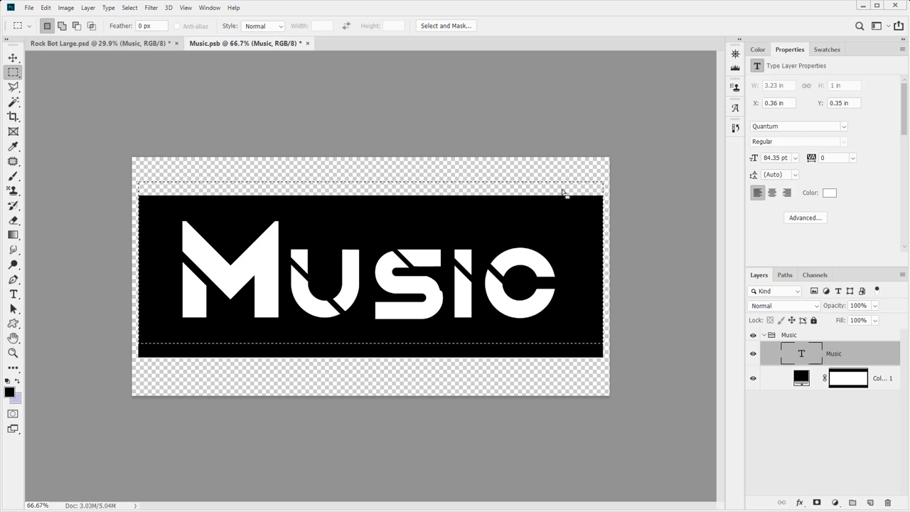
left_click(64, 12)
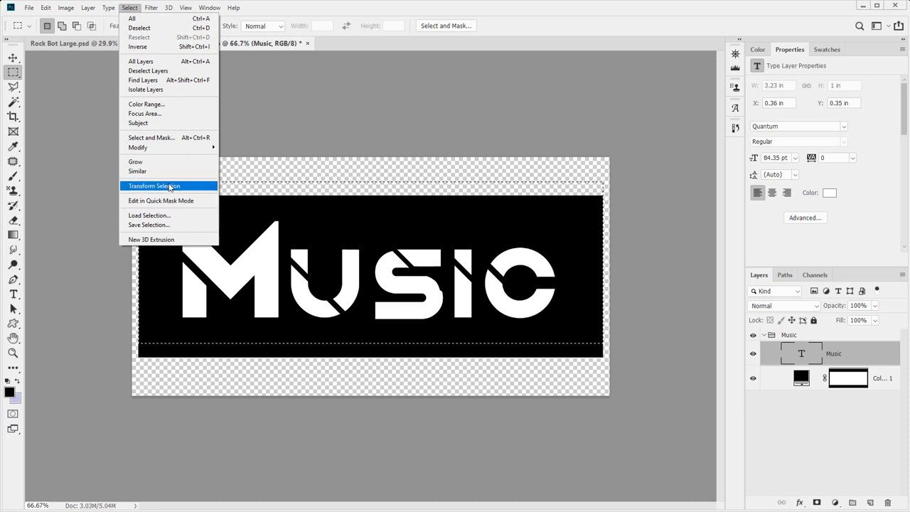
left_click(169, 187)
left_click_drag(370, 343, 358, 189)
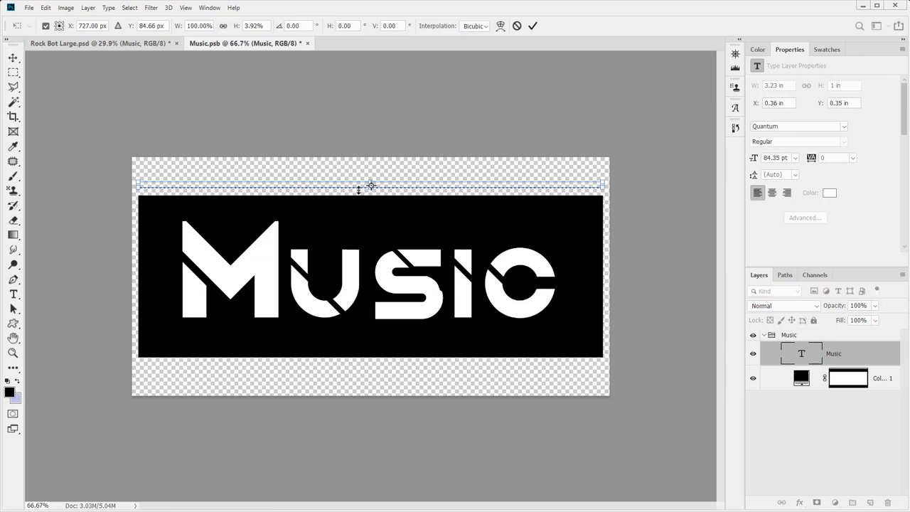
key("Return")
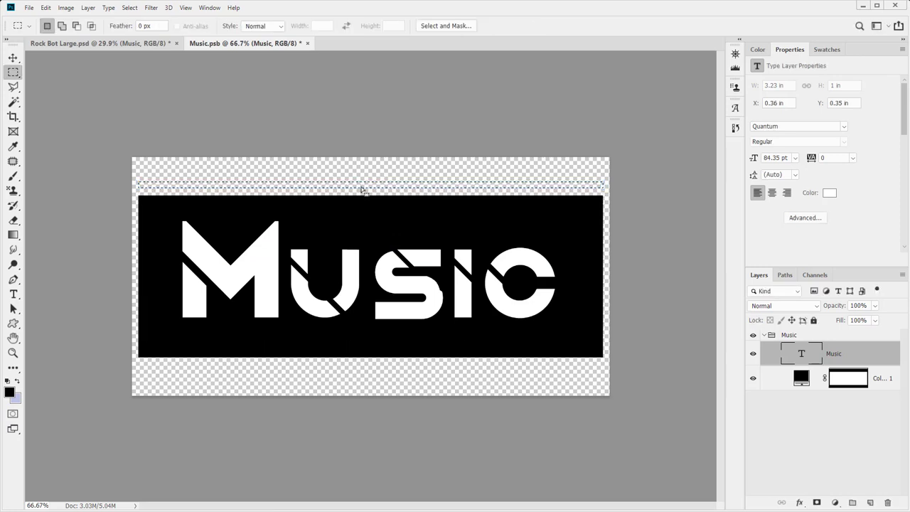
left_click_drag(464, 190, 465, 191)
left_click(844, 376)
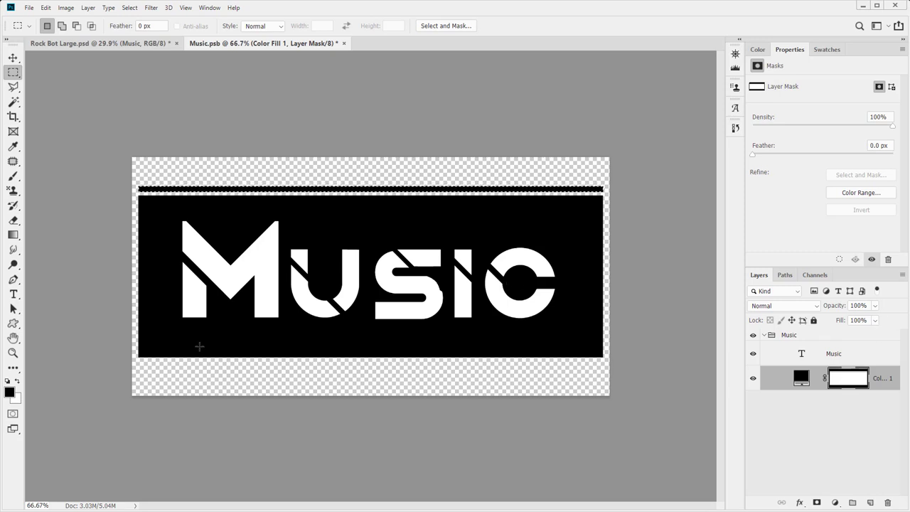
- Add a matching thin black bar just below the Music box on the Color Fill 1 mask, and save and close Music.psb
left_click_drag(247, 191, 250, 370)
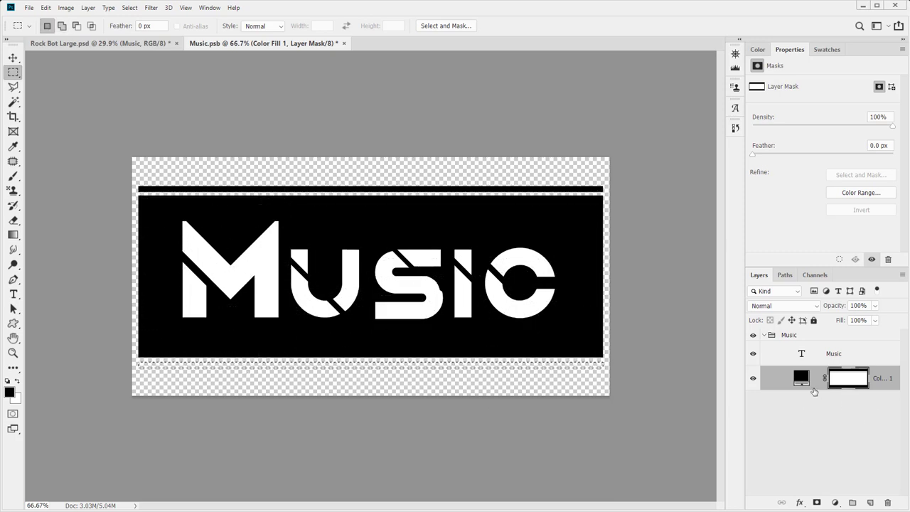
left_click(818, 387)
left_click(846, 383)
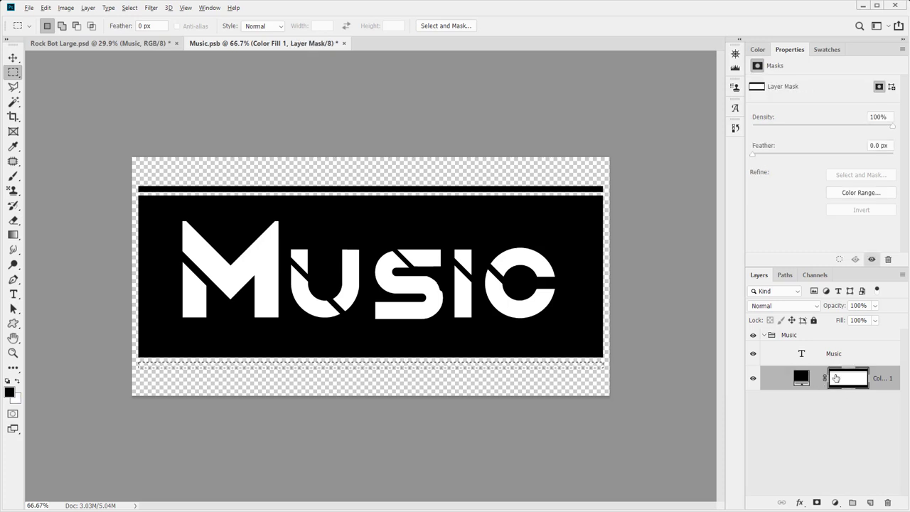
key("ctrl+BackSpace")
key("ctrl+d")
key("ctrl+s")
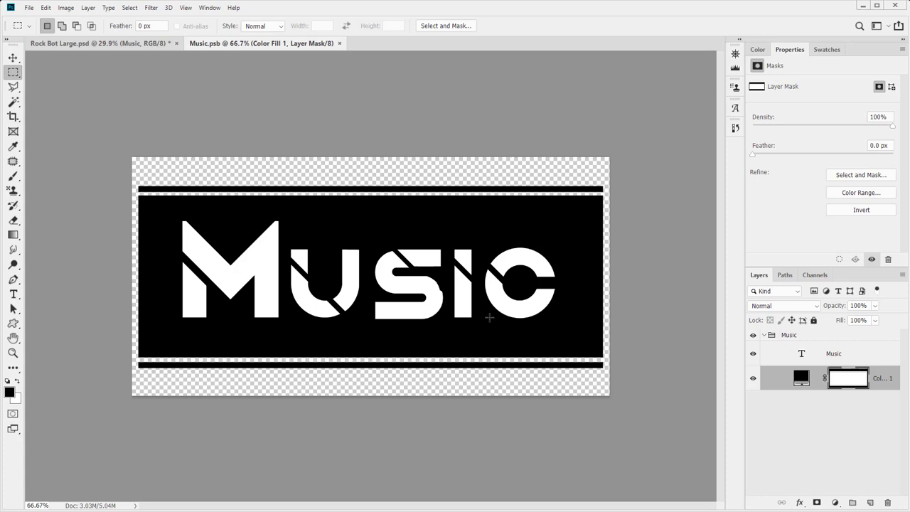
key("ctrl+w")
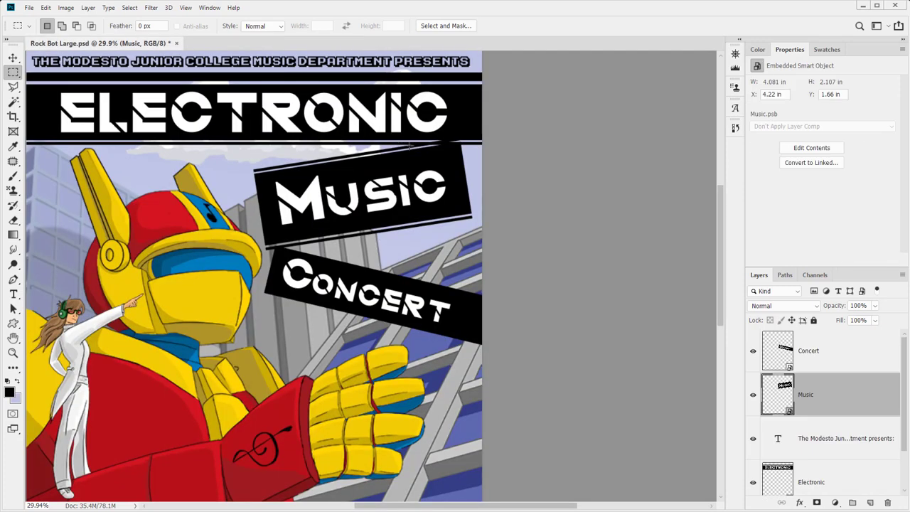
- Add a mask to the Music layer, brush out its corner where it overlaps the ELECTRONIC banner, and save the poster
key("z")
left_click_drag(456, 149, 491, 149)
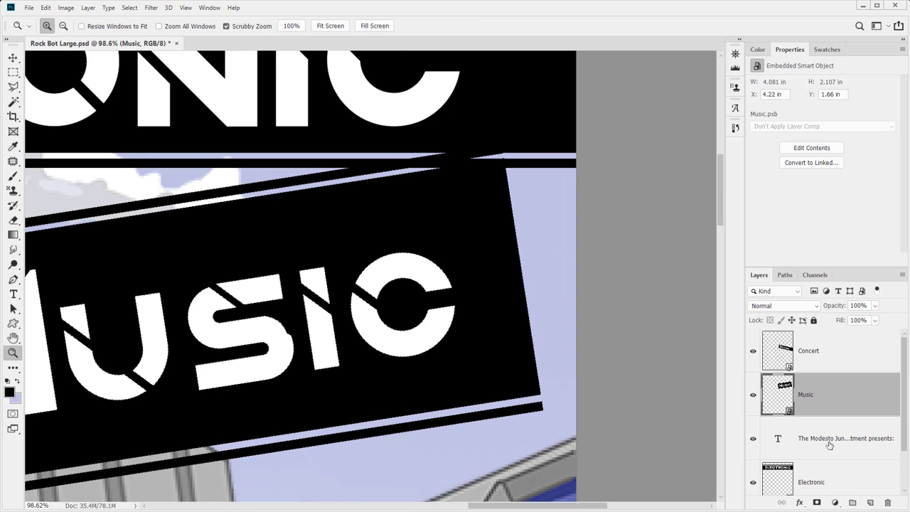
left_click(816, 503)
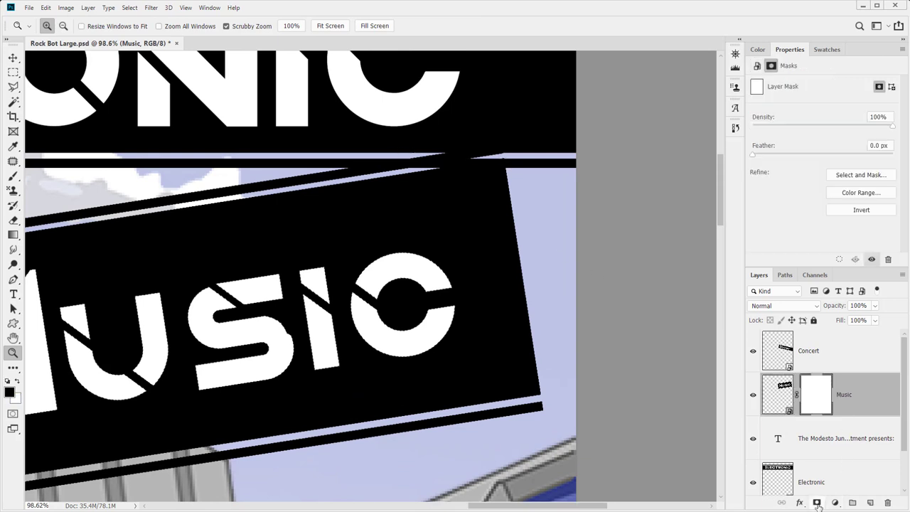
key("b")
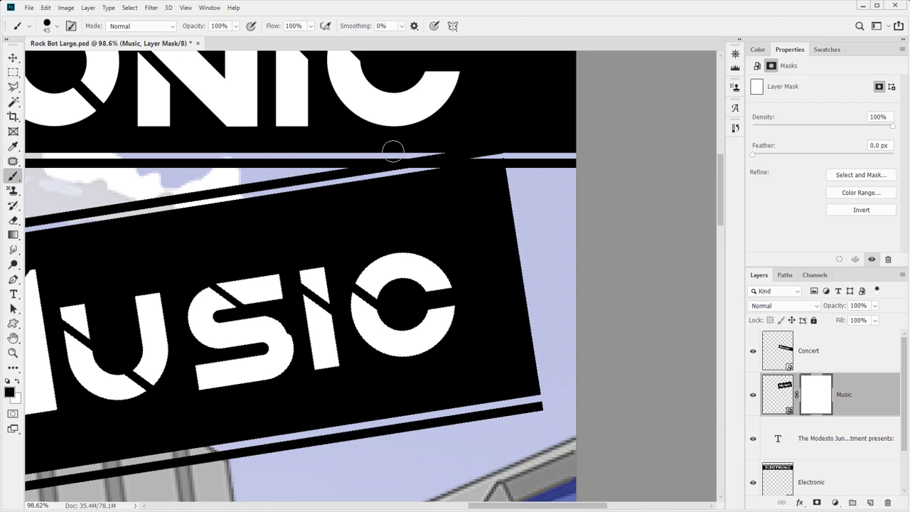
left_click_drag(393, 150, 564, 150)
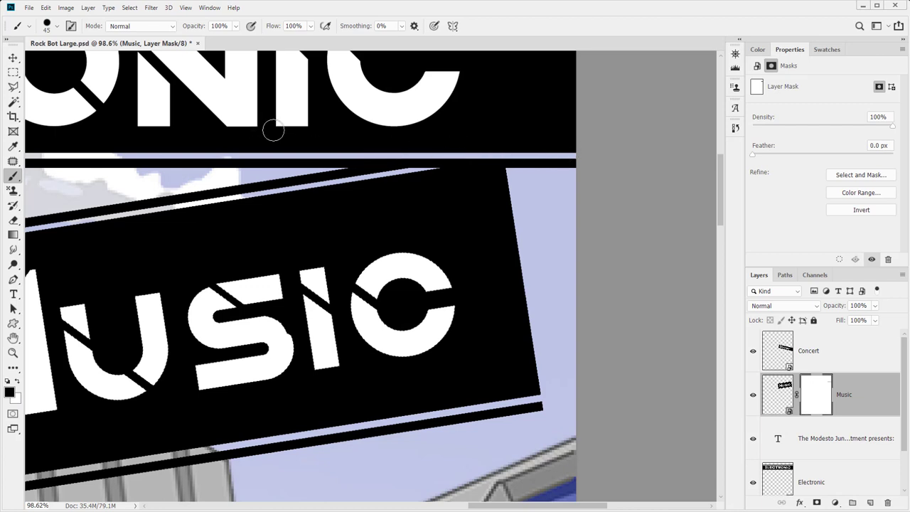
key("ctrl+minus")
key("z")
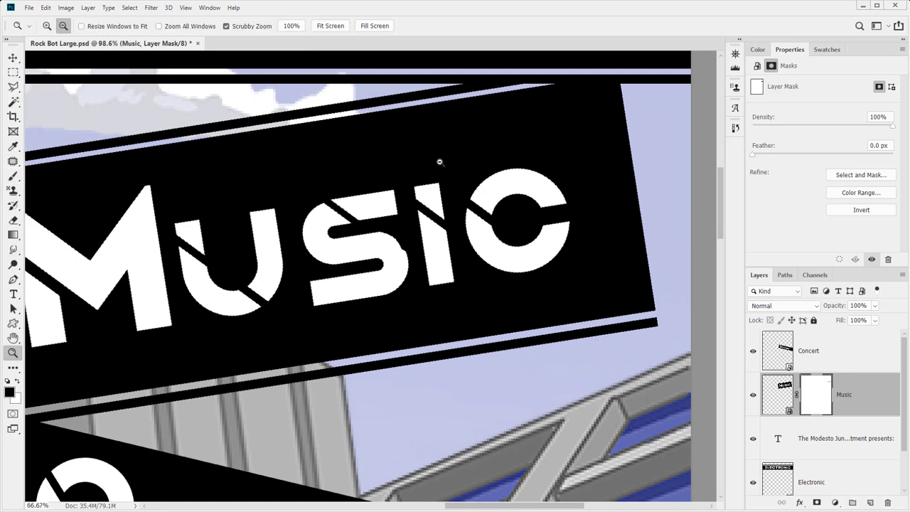
left_click(439, 162, "alt")
key("ctrl+s")
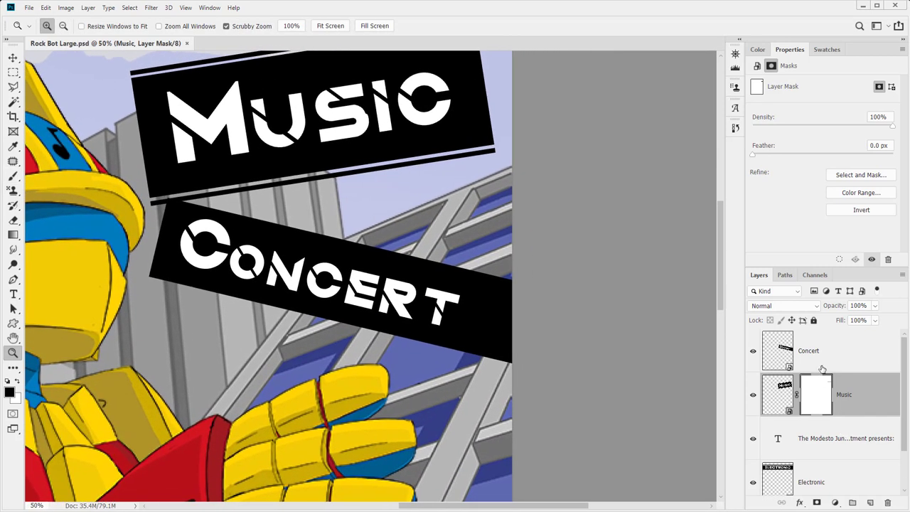
- Open the contents of the Concert smart object and enlarge its canvas to 8 inches wide by 2 inches high, anchored at the centre
double_click(782, 353)
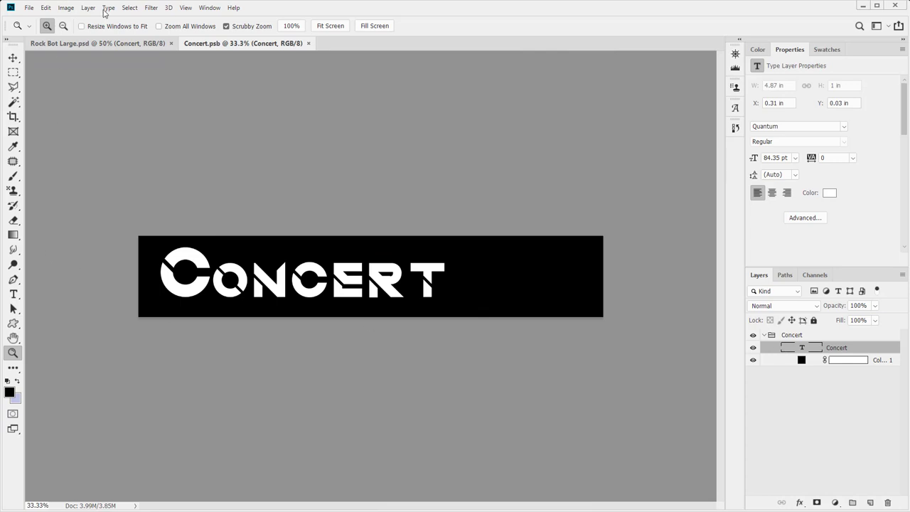
left_click(62, 8)
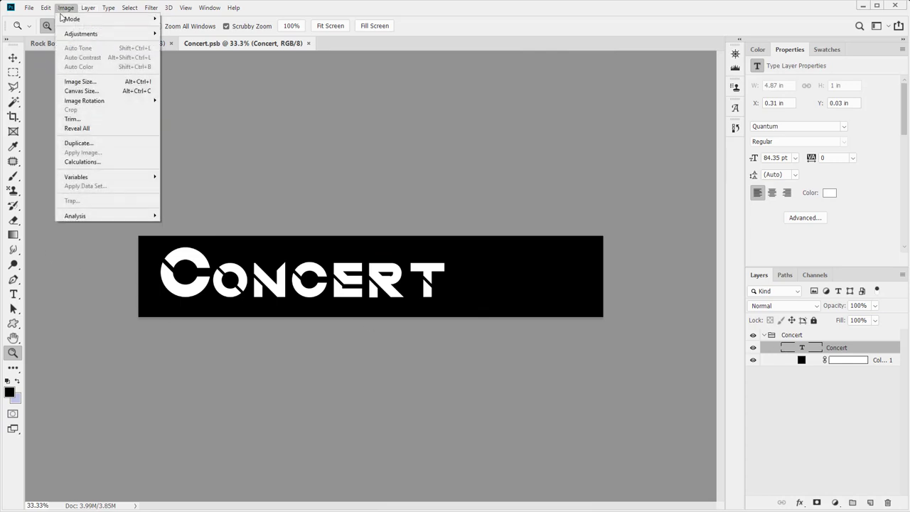
left_click(99, 91)
key("Tab")
type("2")
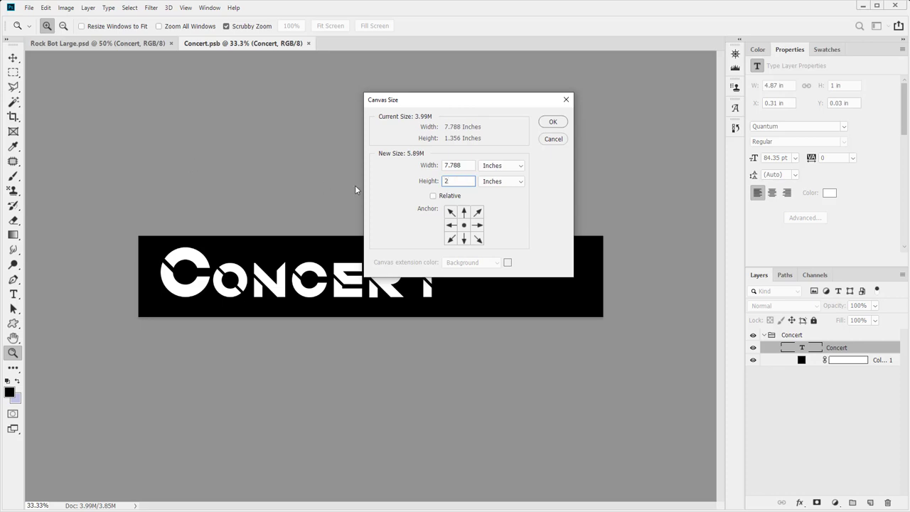
key("shift+Tab")
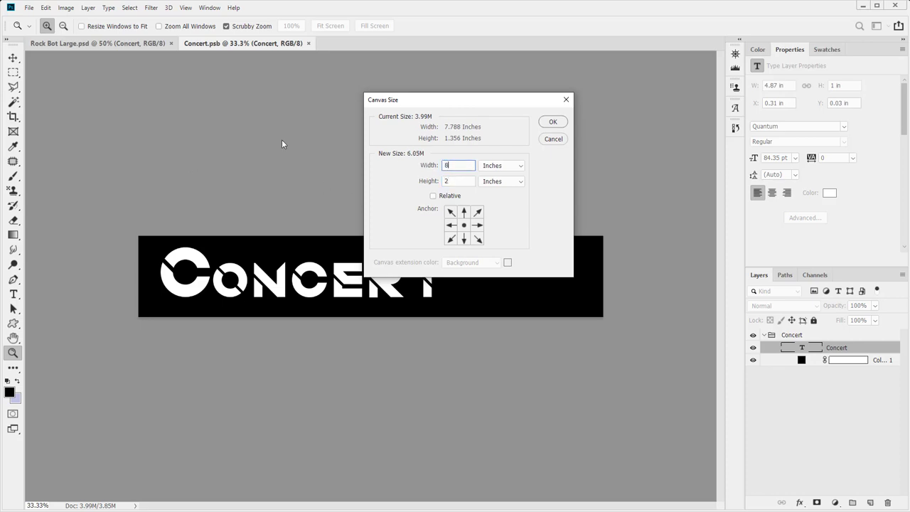
key("Return")
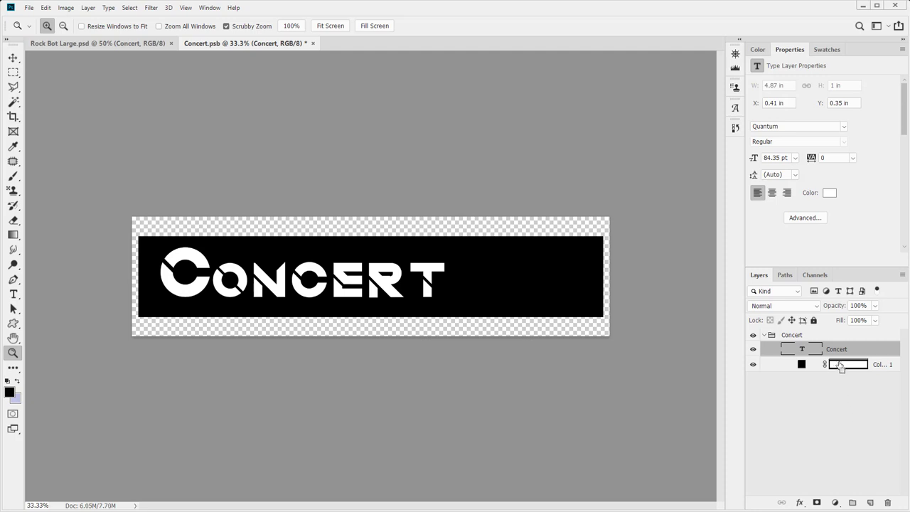
- Hide the Concert text and fill a thin strip of the box's width on the Color Fill 1 mask as a bar just above the box
left_click(839, 365, "ctrl")
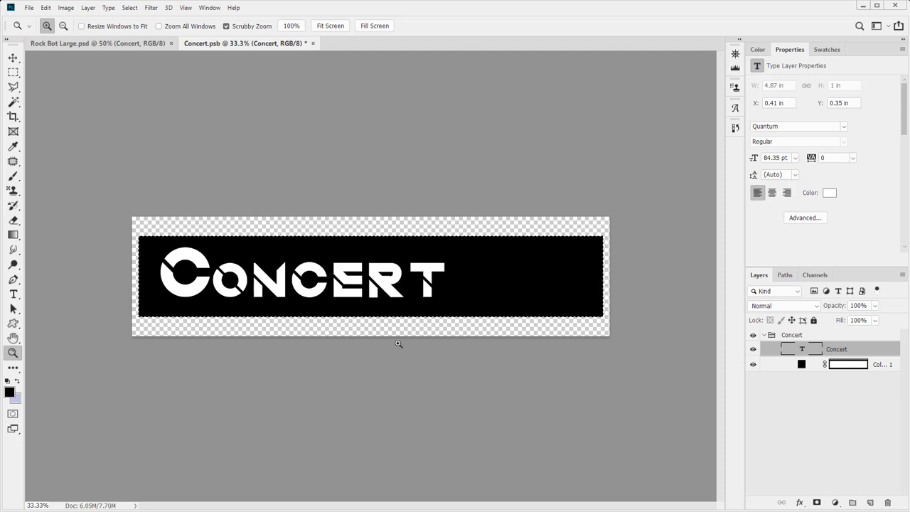
key("m")
mouse_move(344, 300)
left_mouse_down()
mouse_move(342, 263)
mouse_move(345, 291)
left_mouse_up()
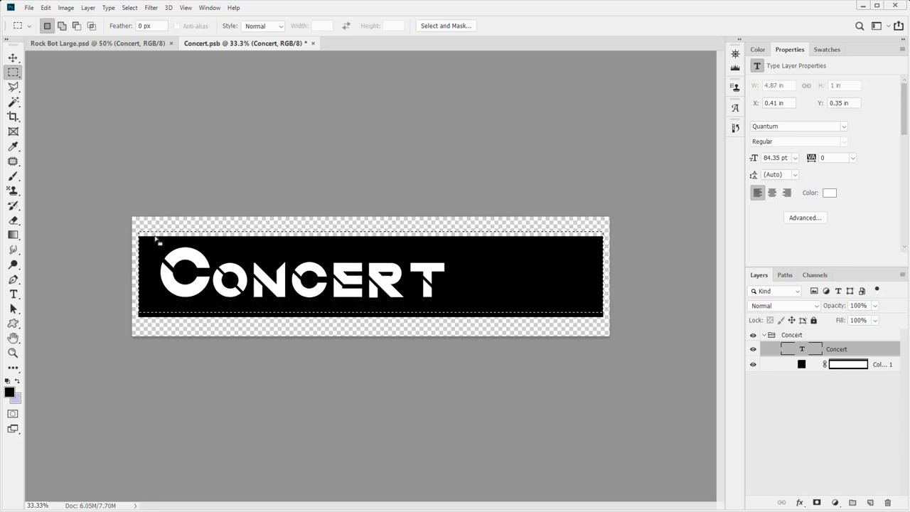
left_click(750, 349)
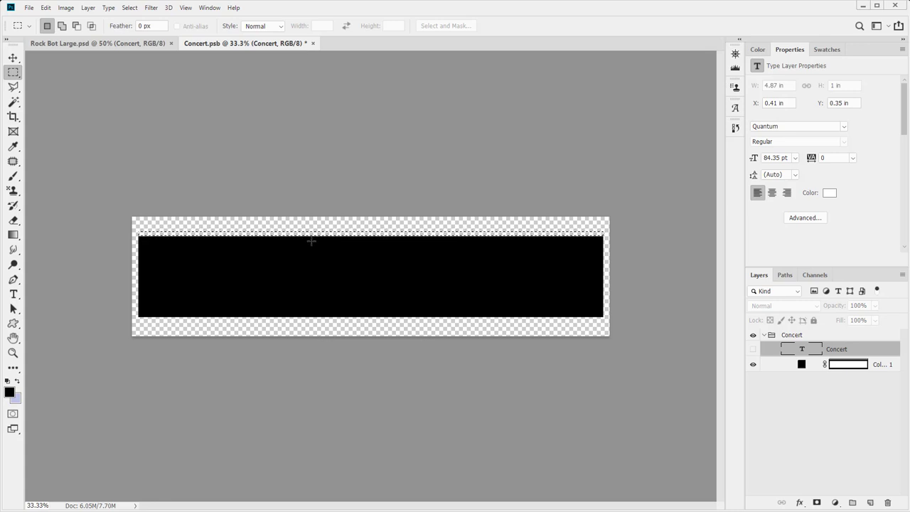
left_click_drag(304, 232, 307, 229)
key("alt")
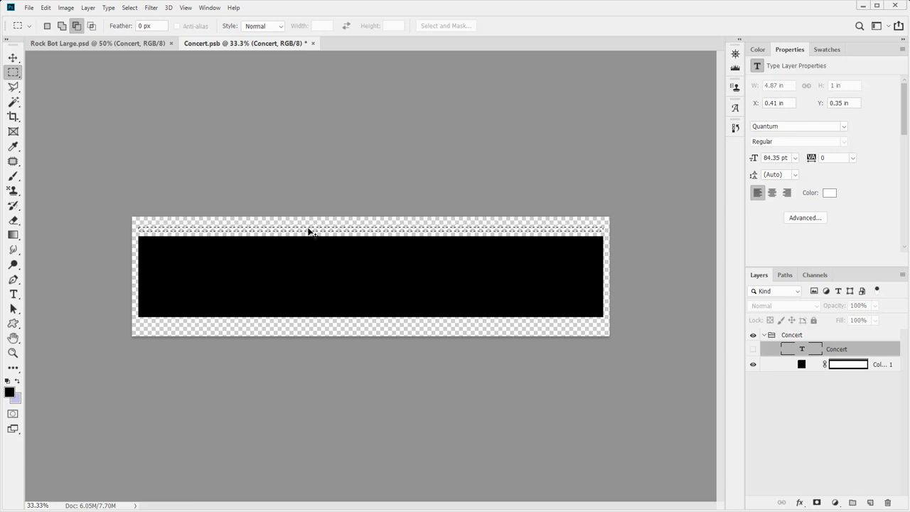
left_click(862, 364)
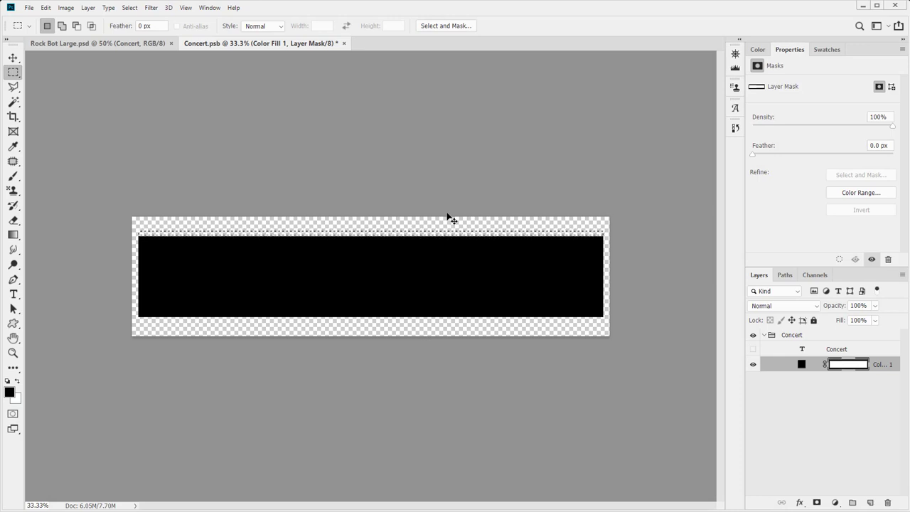
key("alt+BackSpace")
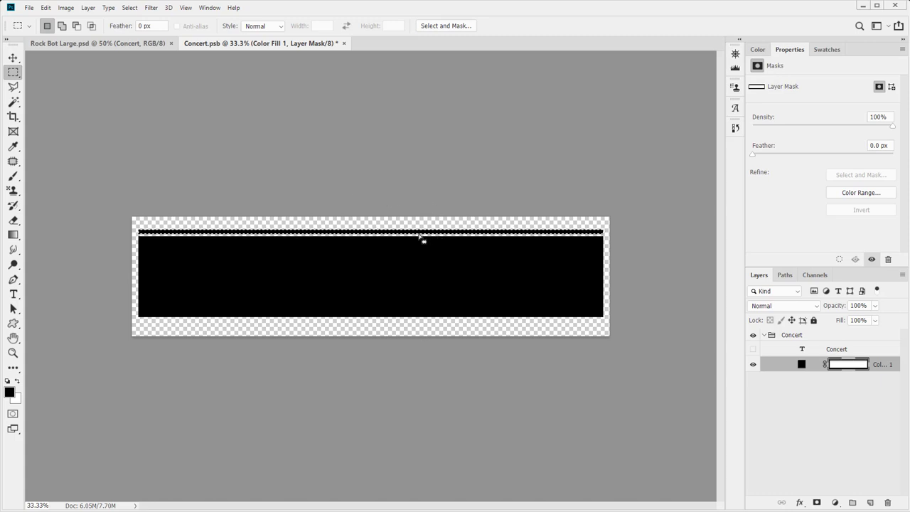
- Move the strip selection just below the Concert box, fill it on the mask as a matching bar, and deselect
left_click_drag(419, 235, 422, 323)
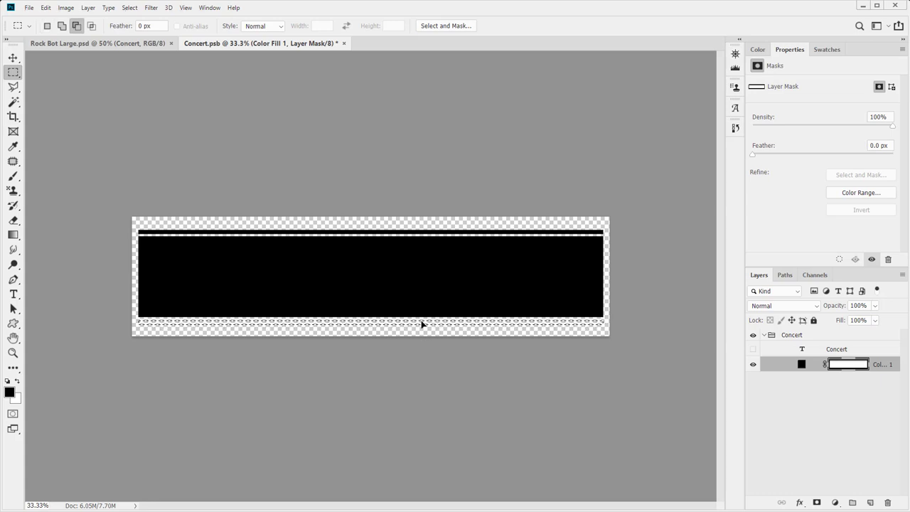
key("alt+BackSpace")
key("ctrl+d")
key("ctrl+shift+d")
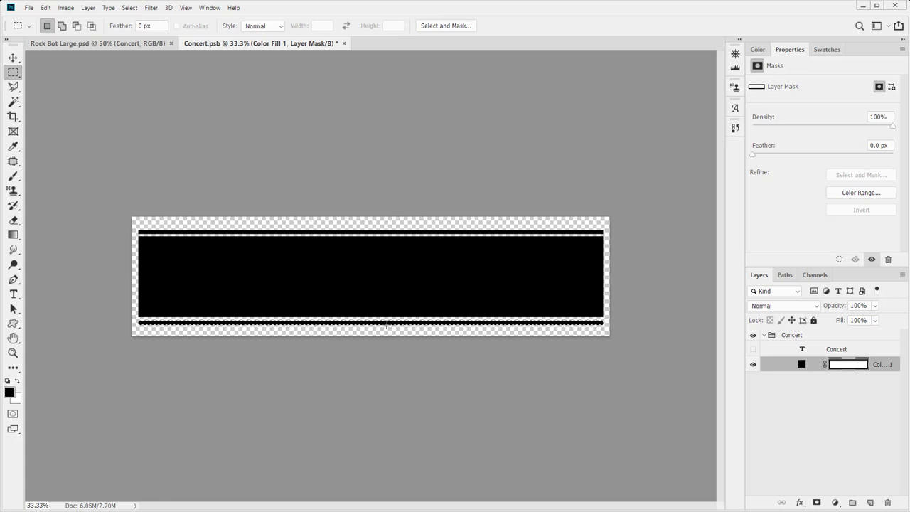
key("alt+BackSpace")
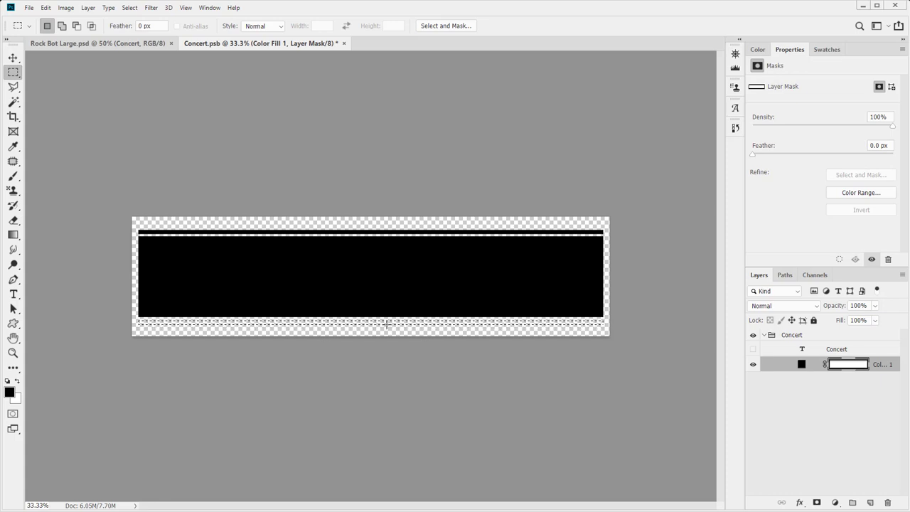
key("alt")
key("ctrl+z")
key("ctrl+d")
- Show the Concert text layer again, and save and close Concert.psb
key("ctrl+s")
left_click(754, 349)
key("ctrl+s")
key("ctrl+w")
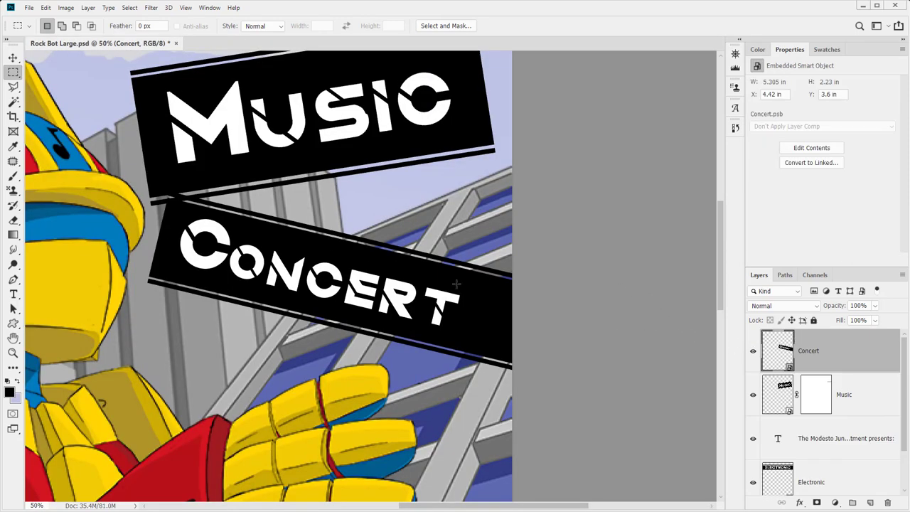
- Add a mask to the Concert layer, brush out its upper bar where it overlaps the Music box, and save the poster
left_click(815, 502)
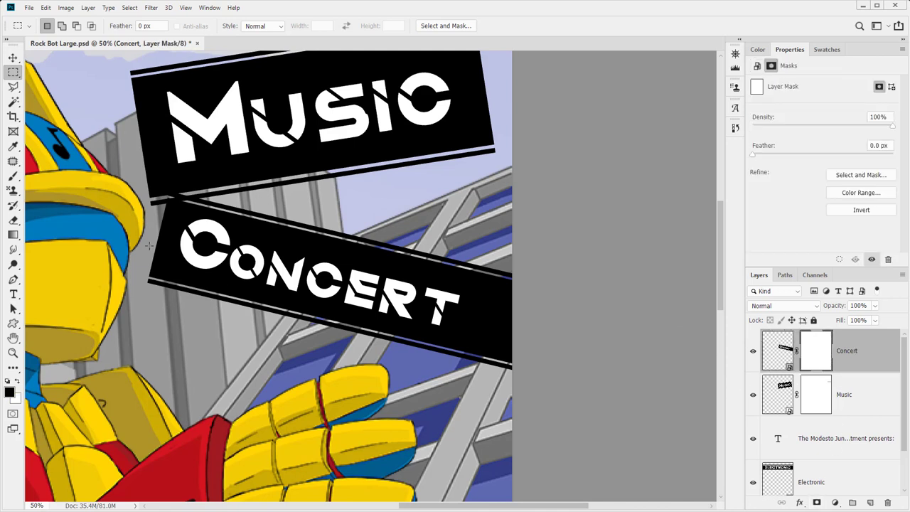
key("b")
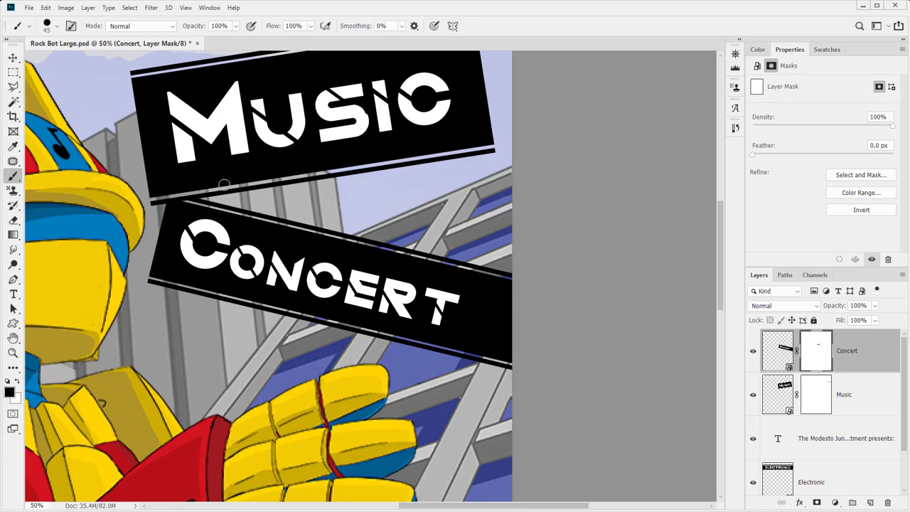
key("z")
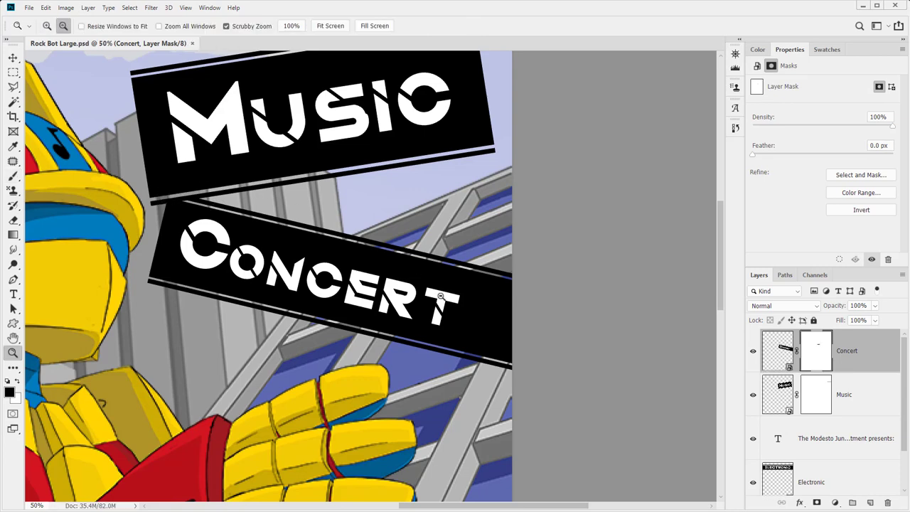
left_click(366, 363, "alt")
left_click(365, 363, "alt")
left_click(365, 364, "alt")
left_click_drag(366, 363, 377, 275)
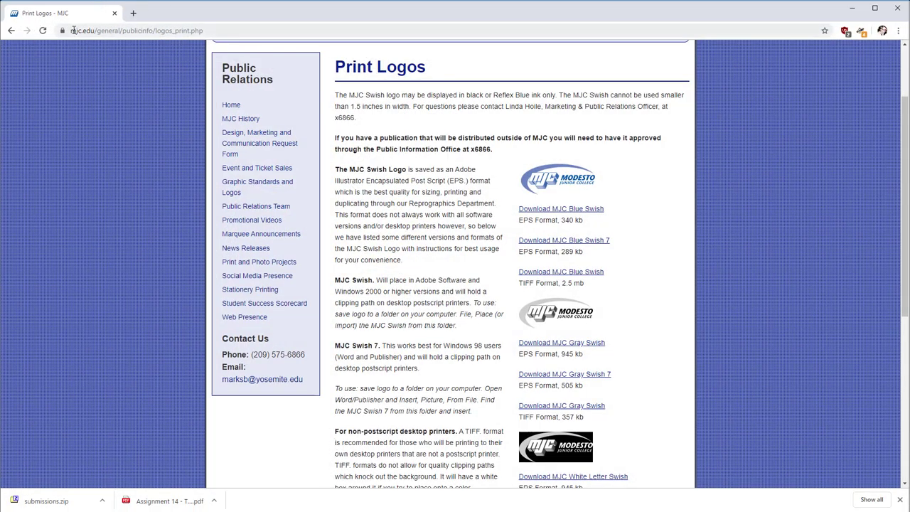
- Switch to Chrome and look over the Modesto Junior College Print Logos page from its header
scroll(373, 133, "up", 2)
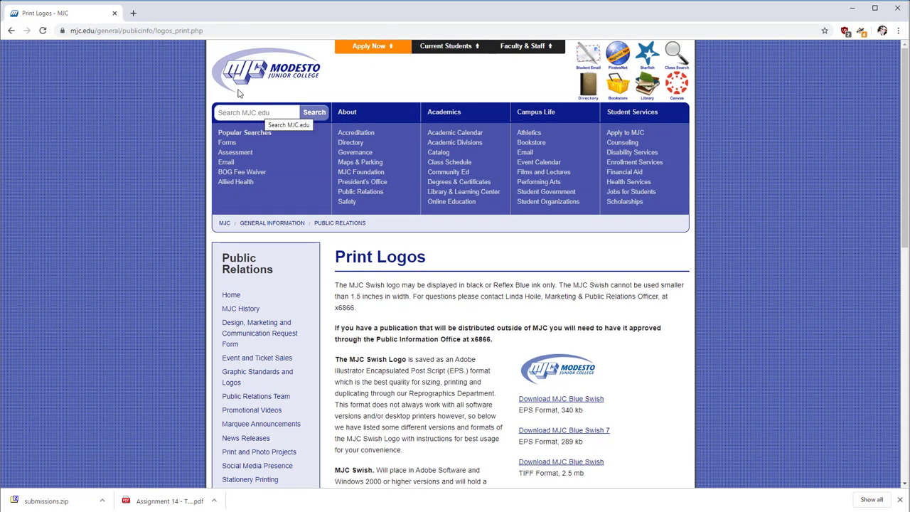
- Search the college website for "logos" and open the MJC Logos page from the results
left_click(267, 112)
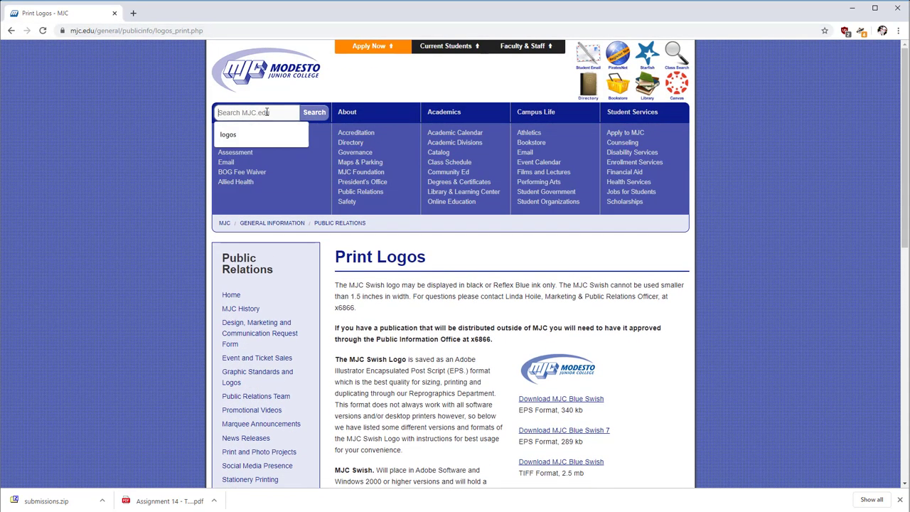
left_click(263, 136)
key("Return")
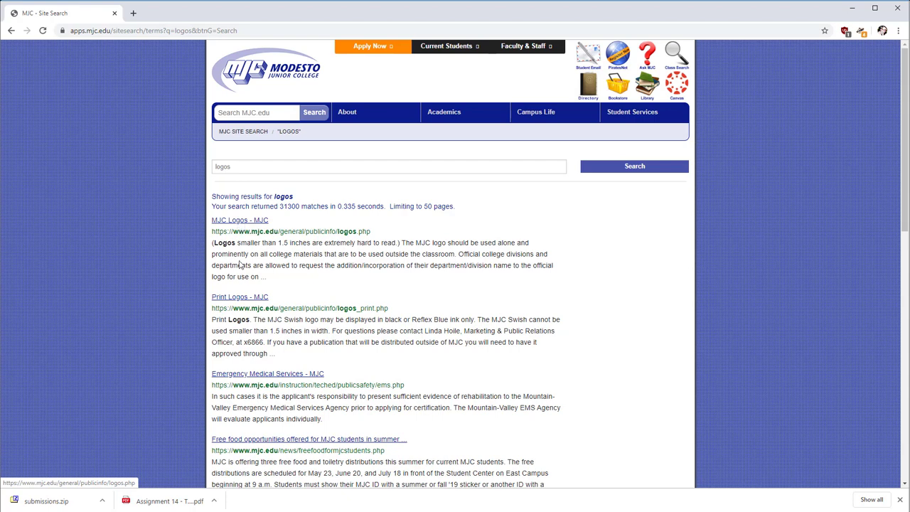
left_click(245, 222)
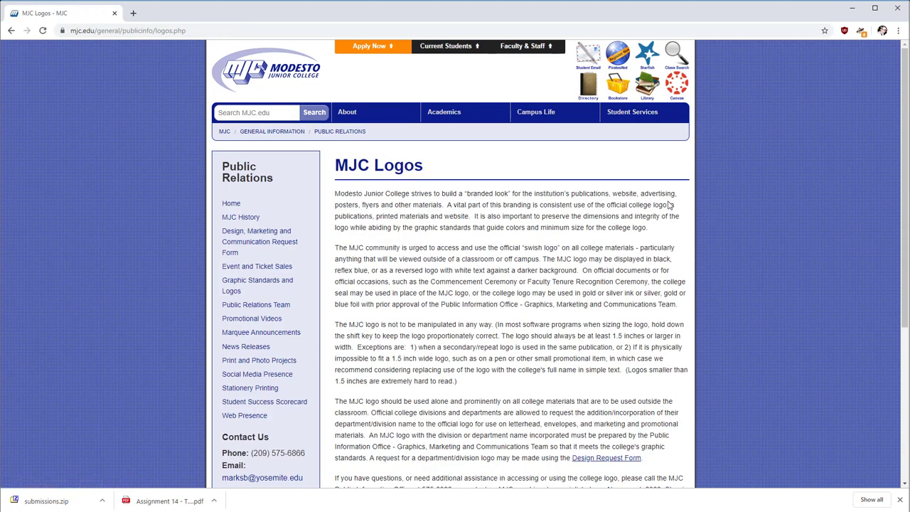
- Open the print logos page and download the 945 kb EPS version of the MJC Gray Swish logo
scroll(668, 204, "down", 3)
left_click(361, 282)
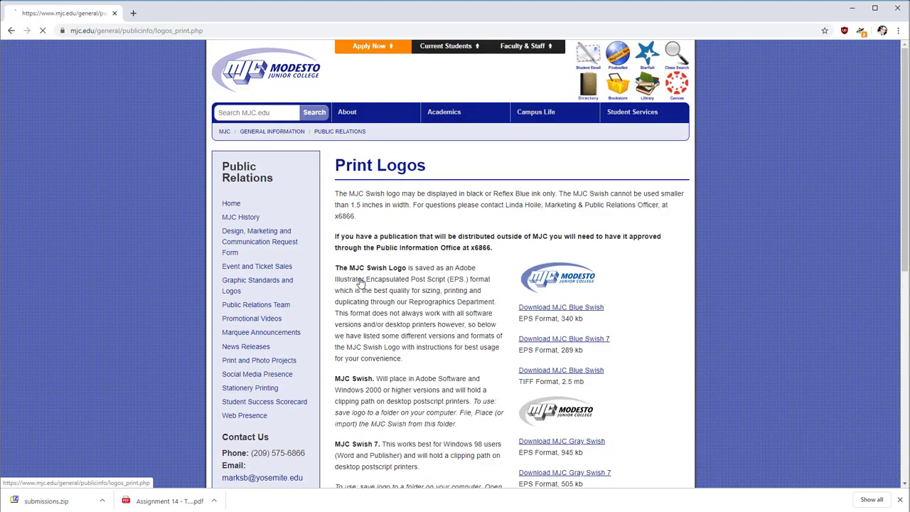
scroll(617, 370, "down", 1)
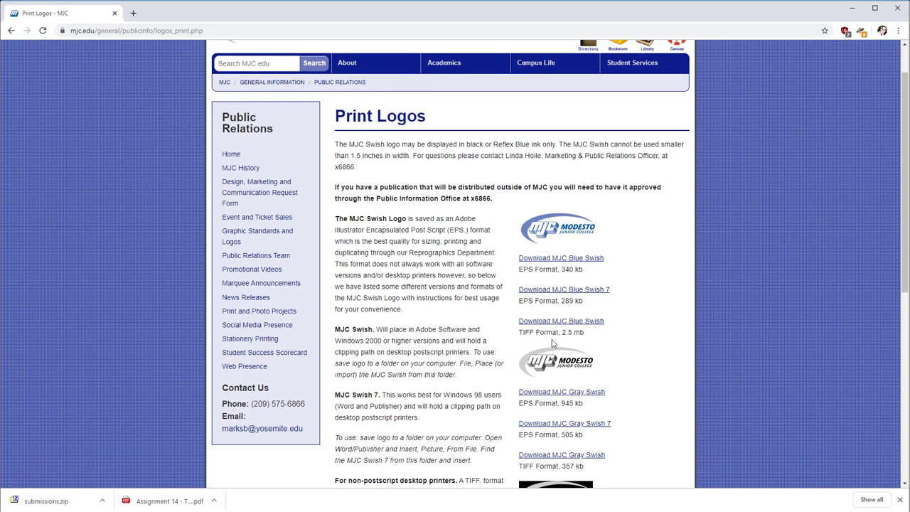
scroll(547, 361, "down", 1)
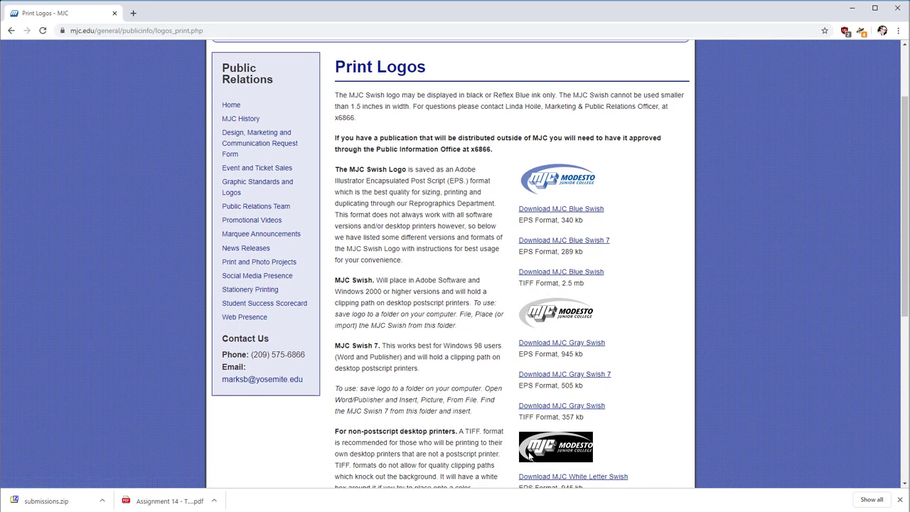
scroll(531, 455, "down", 2)
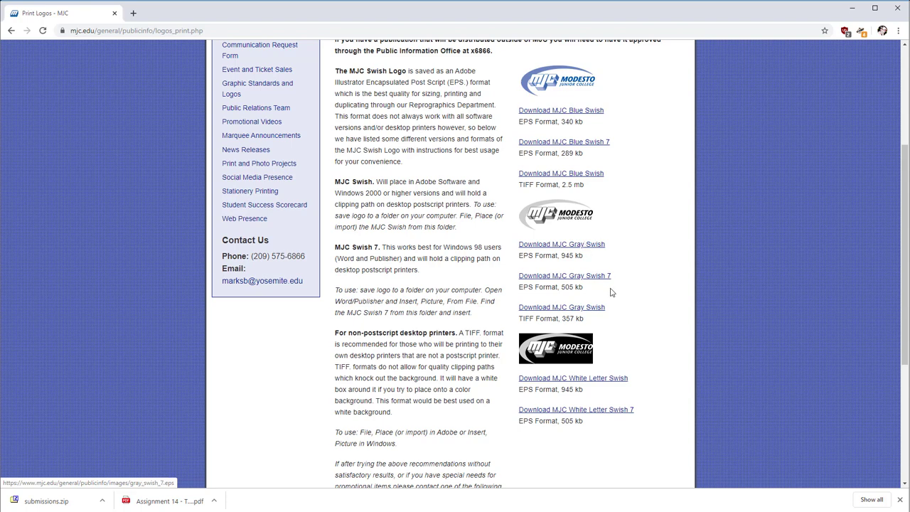
left_click(554, 245)
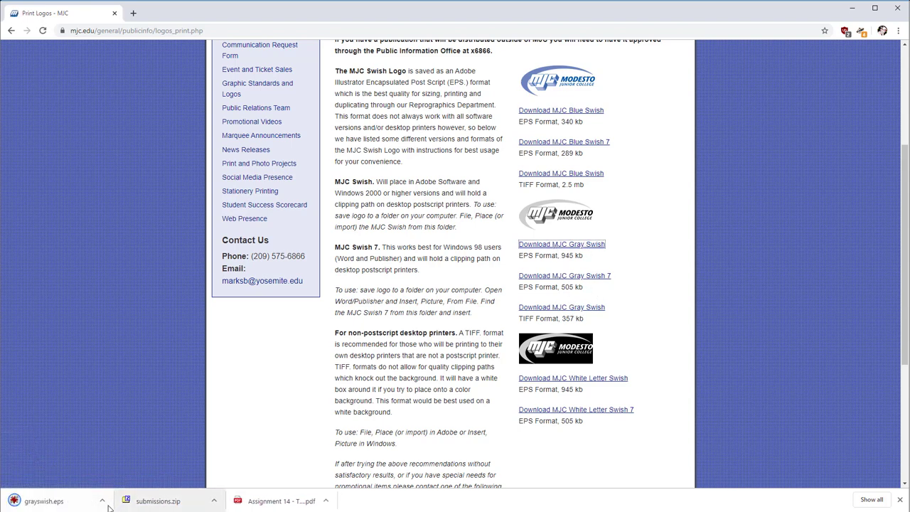
- Locate the downloaded grayswish.eps in its folder and put it in the Week 15 - Final project folder
left_click(102, 501)
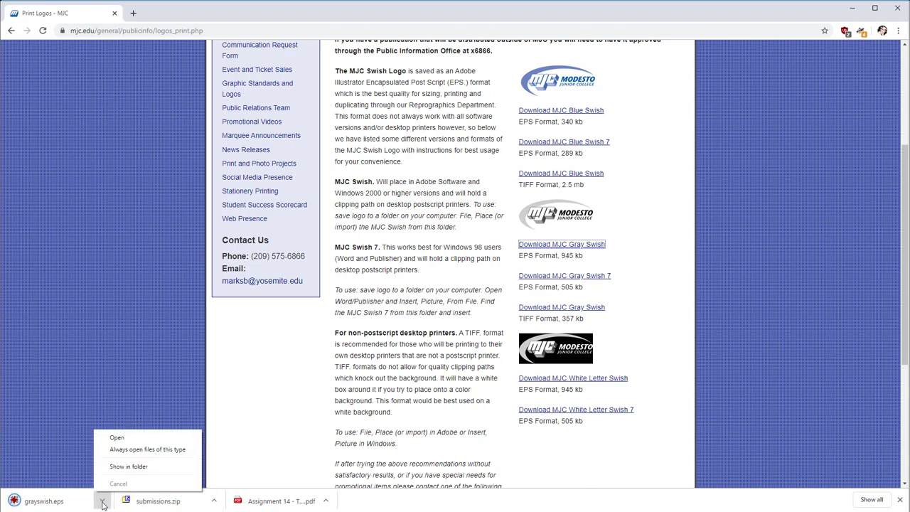
left_click(144, 465)
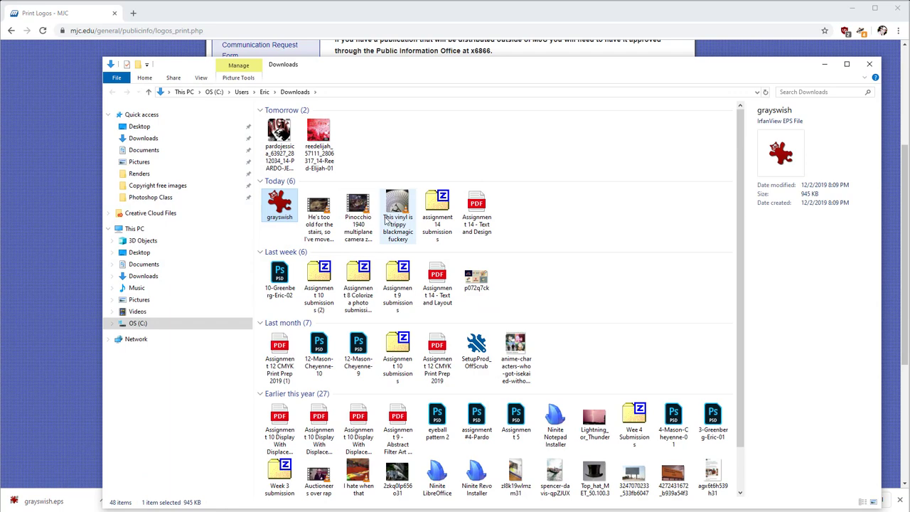
left_click(513, 12)
key("alt+Tab")
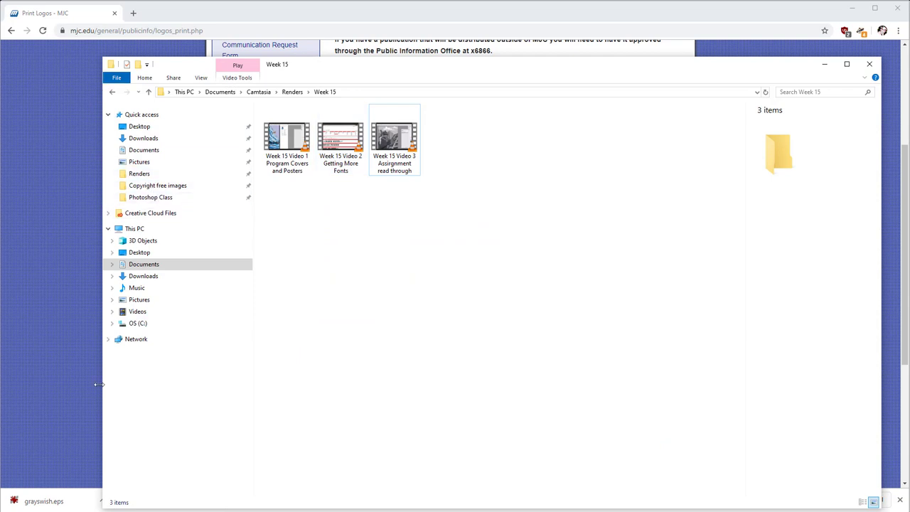
key("alt+Tab")
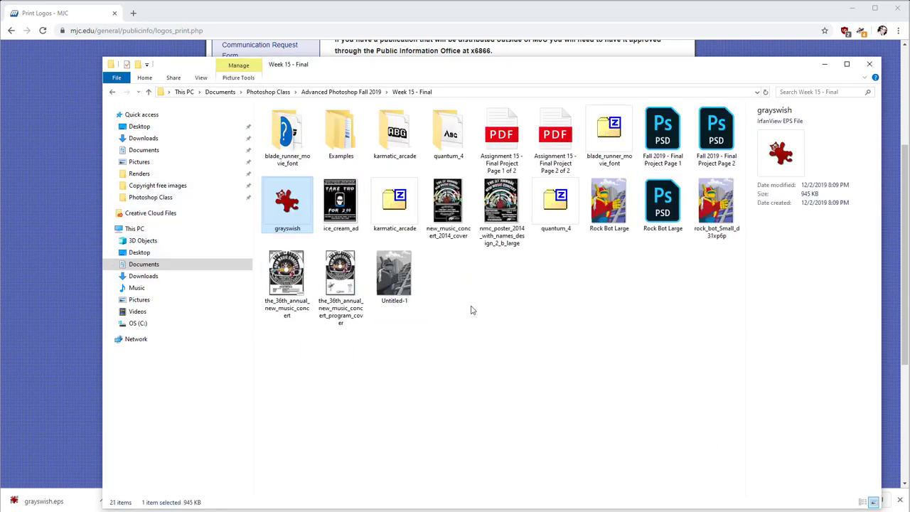
- Place grayswish in the lower-right corner of the Rock Bot Large poster, scaled to about 3.57 in wide, and show the rulers
left_click_drag(287, 203, 380, 317)
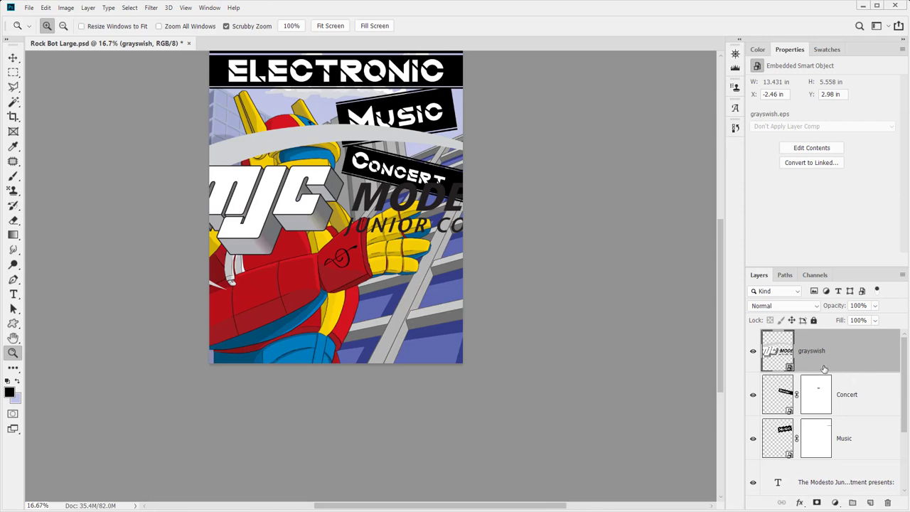
key("ctrl+t")
left_click_drag(135, 123, 431, 245)
left_click_drag(373, 315, 325, 369)
key("Return")
key("z")
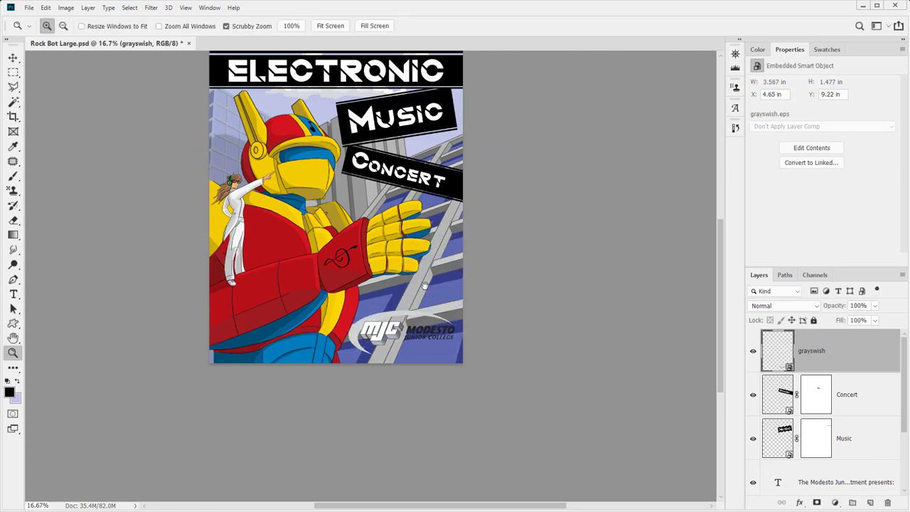
scroll(424, 286, "up", 3)
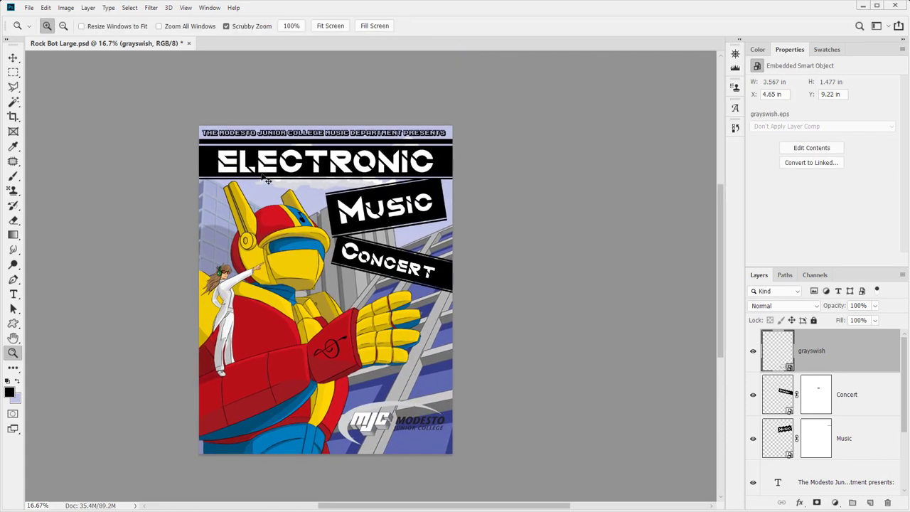
key("ctrl+r")
- Try the grayswish logo at about 1.48 in wide on the robot's chest, then undo the placement
key("ctrl+t")
left_click_drag(450, 399, 353, 245)
left_click_drag(475, 441, 325, 331)
key("Return")
key("z")
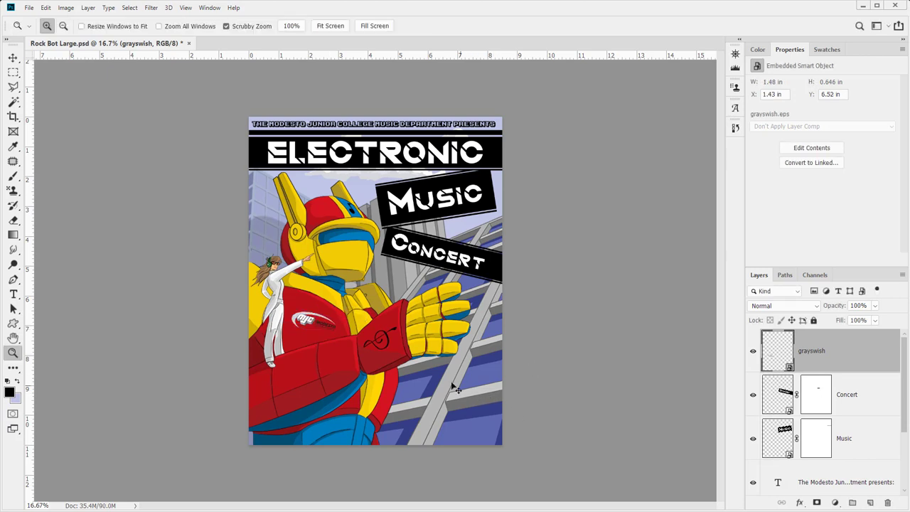
key("ctrl+z")
- Scale the grayswish logo to about 1.51 in wide and tuck it into the poster's lower-right corner
key("ctrl+t")
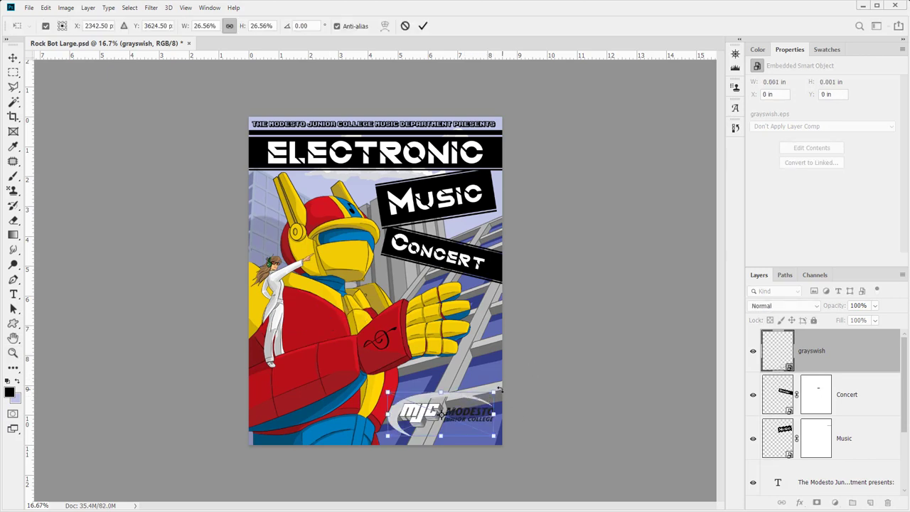
left_click_drag(493, 391, 477, 437)
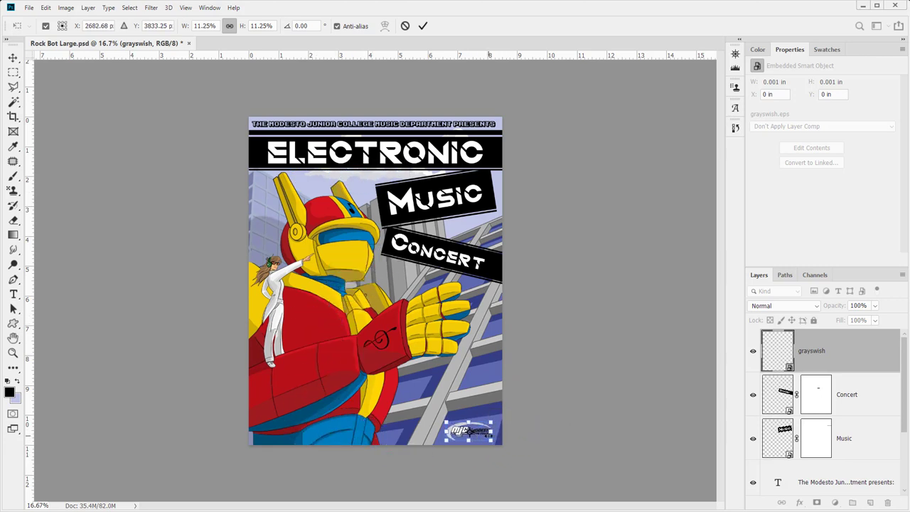
key("z")
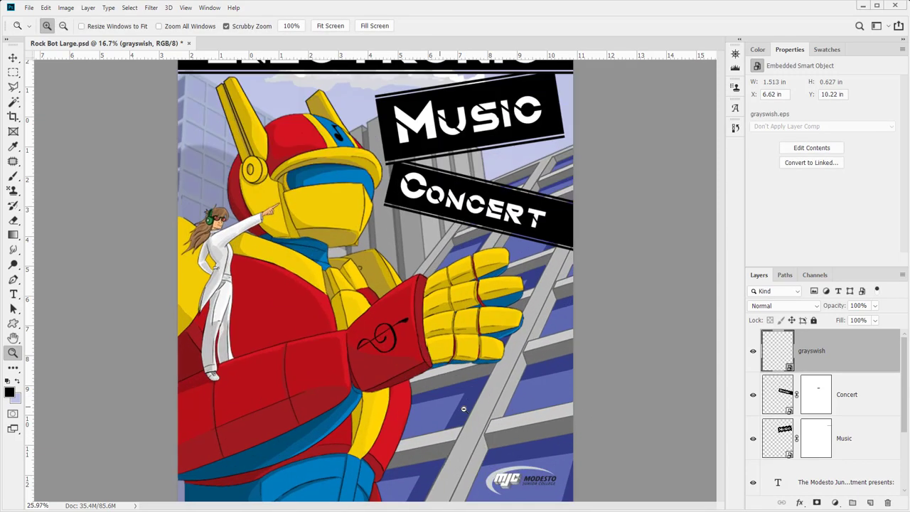
left_click_drag(463, 403, 450, 365)
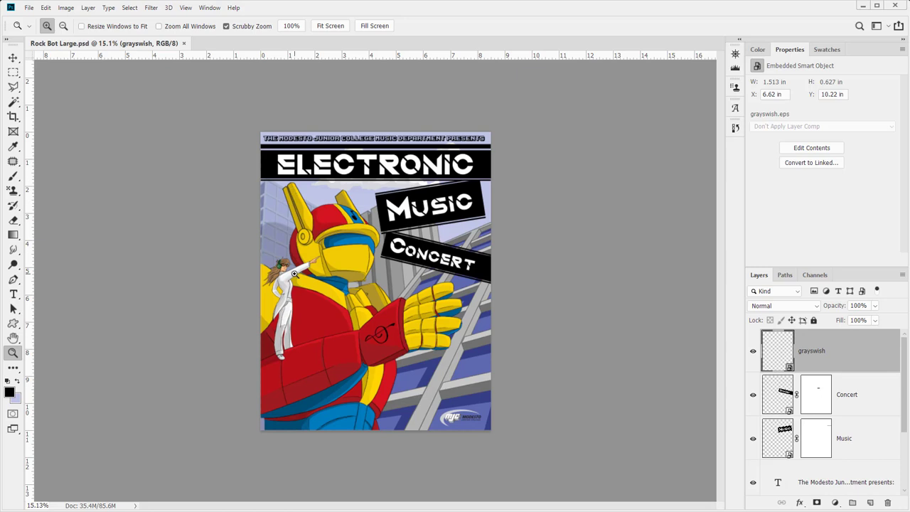
- Set the canvas width to 8.5 inches
left_click(77, 9)
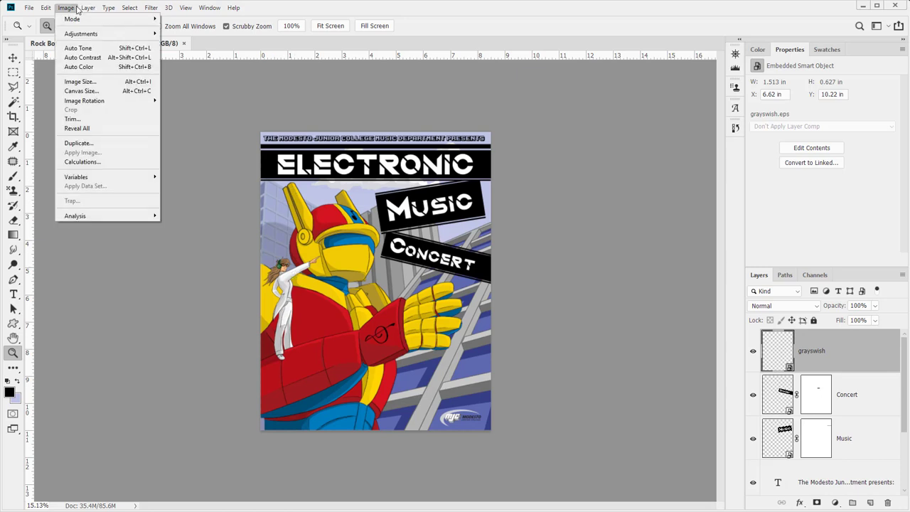
left_click(81, 91)
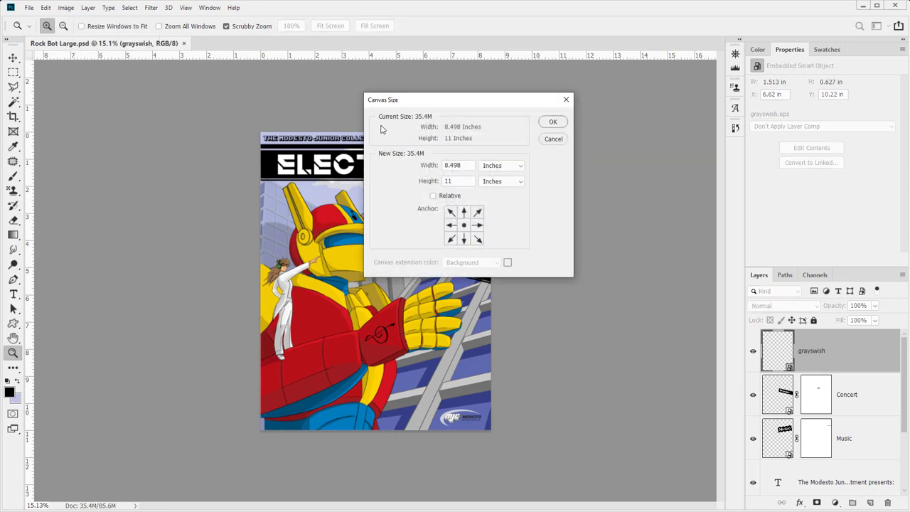
left_click_drag(450, 164, 591, 172)
type("5")
key("Return")
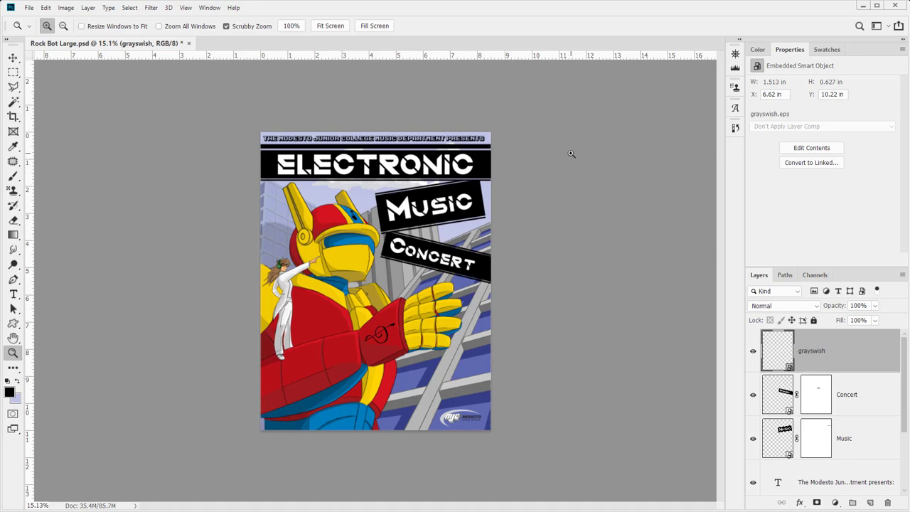
- Select the robot artwork on Layer 0 and shift it slightly left, to about X -0.03 in and Y 0.01 in
left_click_drag(436, 347, 274, 295)
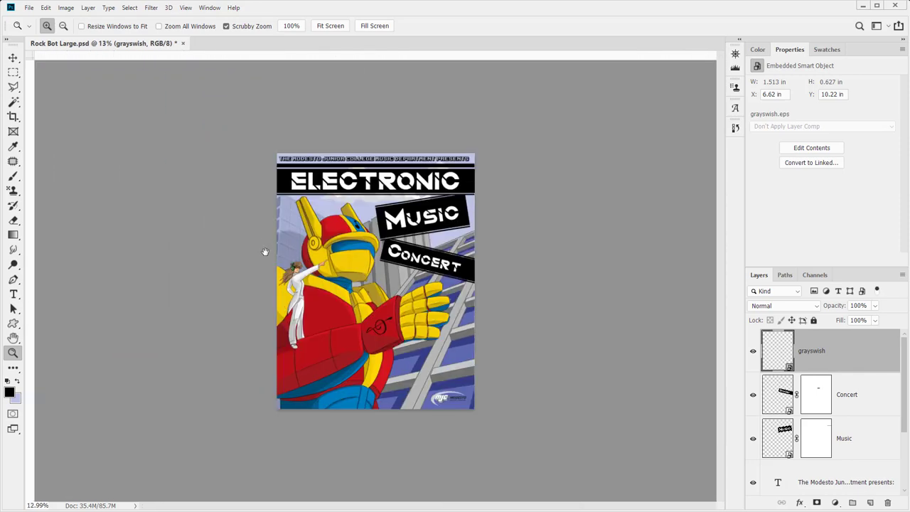
left_click_drag(335, 276, 335, 276)
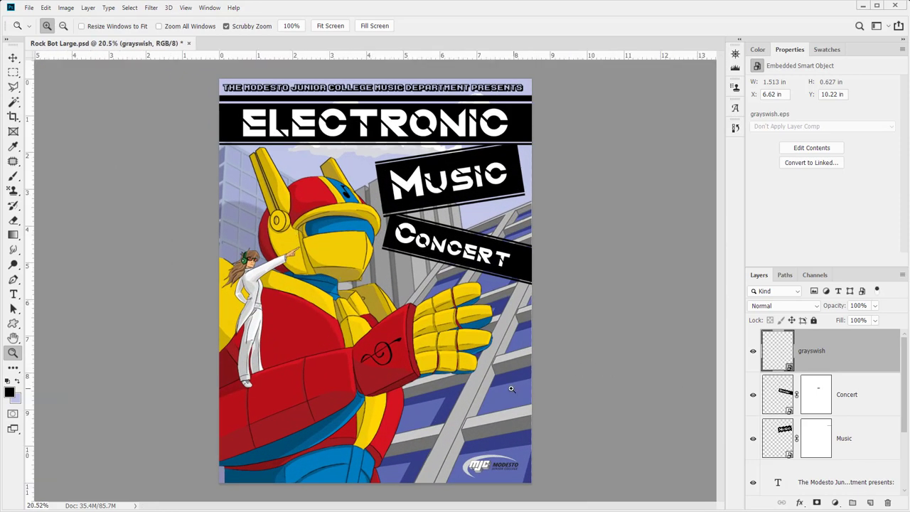
key("v")
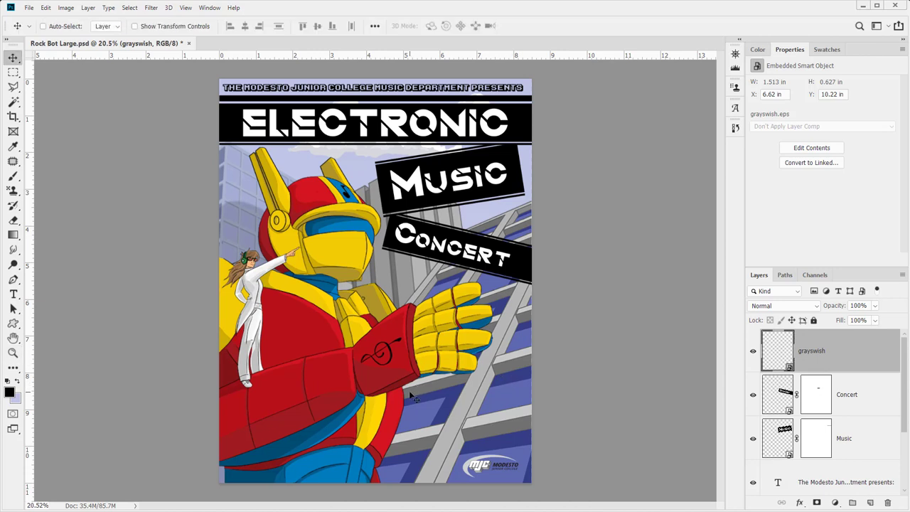
left_click(409, 398, "ctrl")
left_click_drag(409, 398, 407, 394)
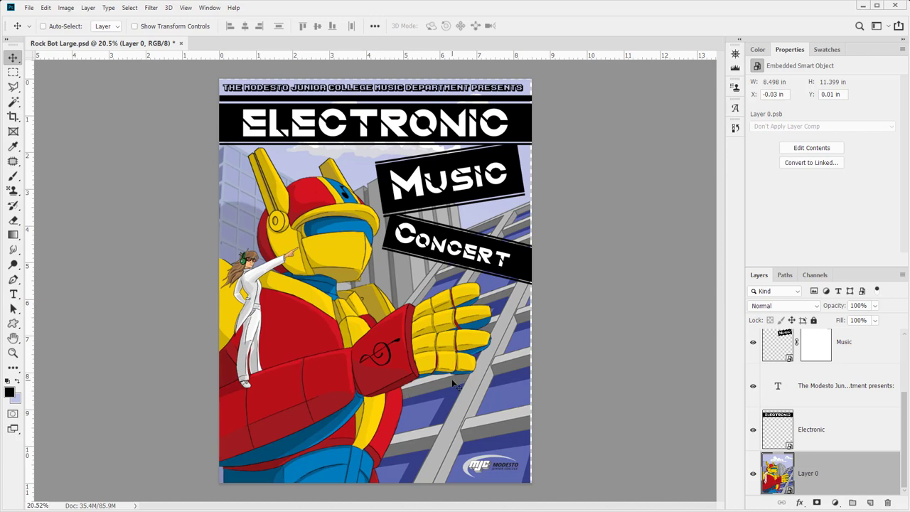
- Select the entire canvas with a rectangular marquee and shrink the selection outline proportionally to about 98.7% around its center
key("m")
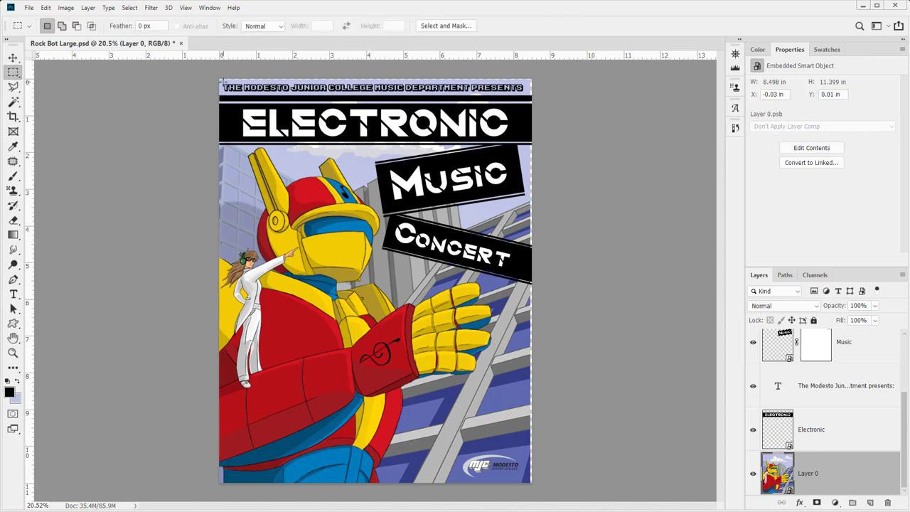
left_click_drag(229, 88, 214, 72)
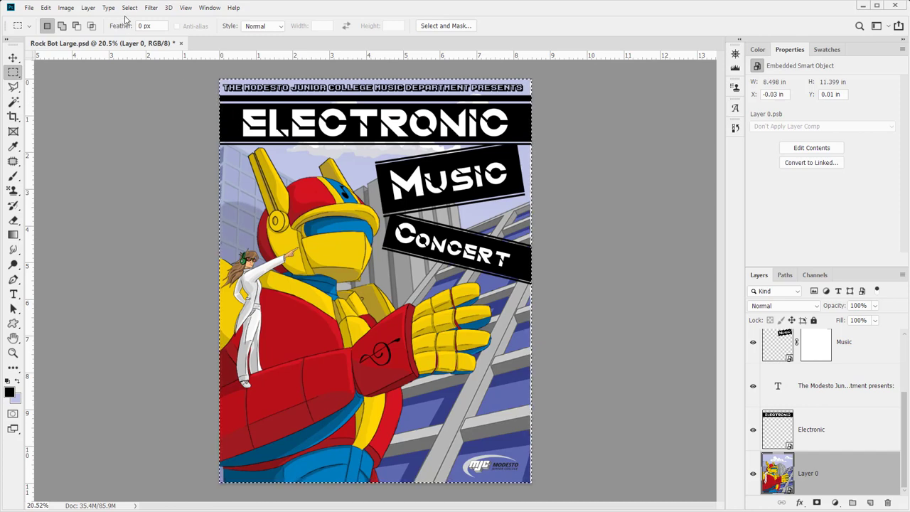
left_click(66, 7)
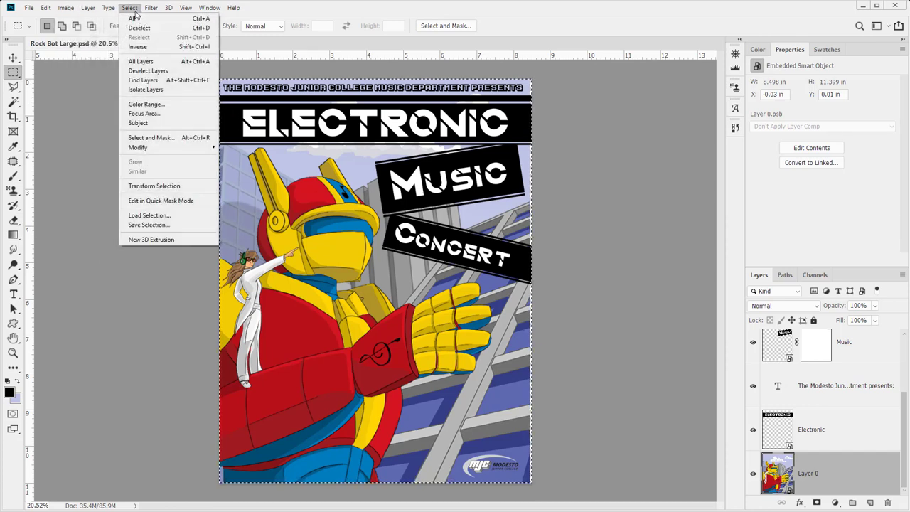
mouse_move(164, 150)
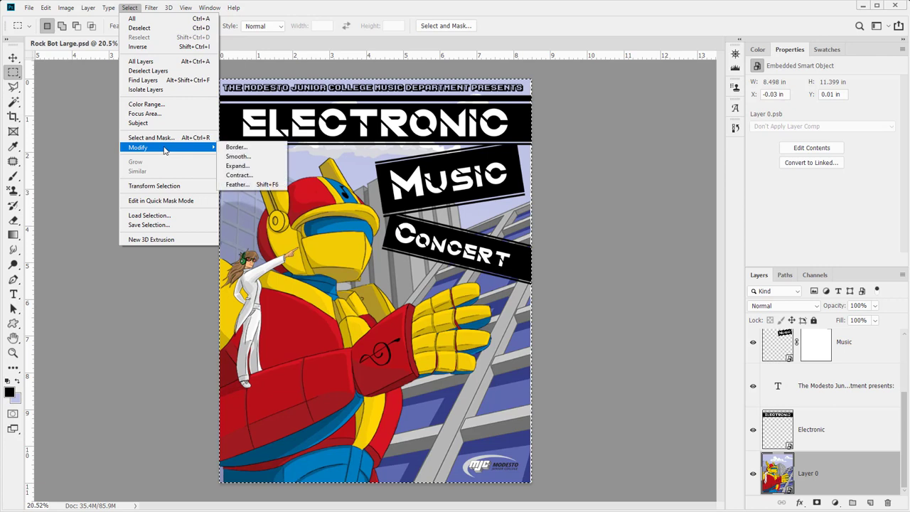
left_click(178, 188)
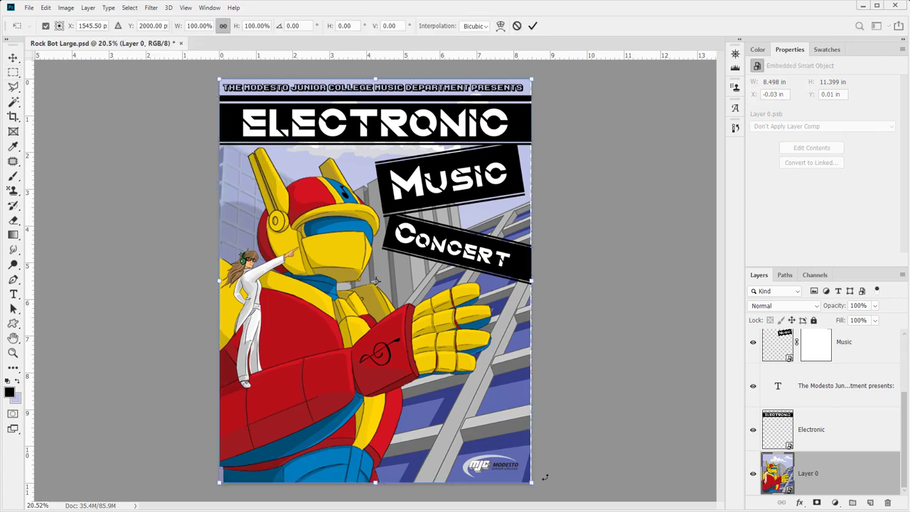
mouse_move(534, 484)
left_mouse_down()
mouse_move(506, 482)
mouse_move(498, 387)
mouse_move(470, 386)
mouse_move(529, 434)
mouse_move(539, 479)
mouse_move(530, 483)
left_mouse_up()
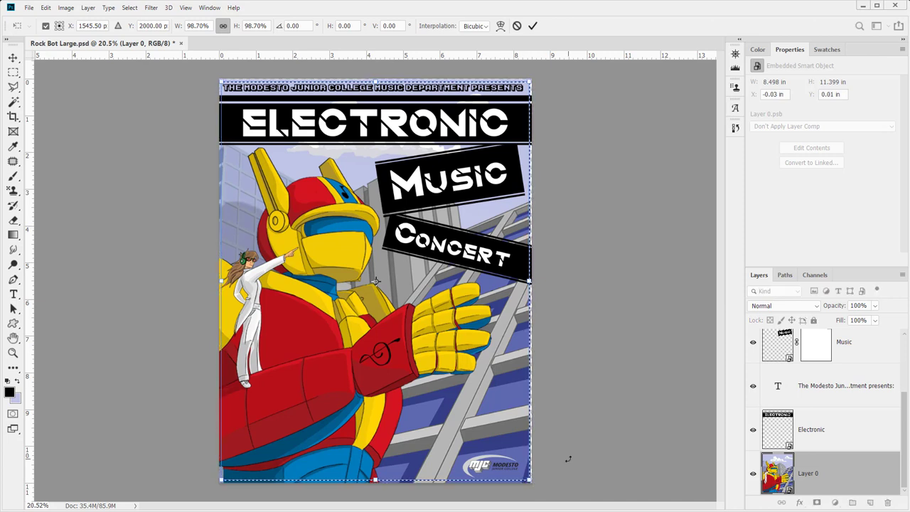
key("m")
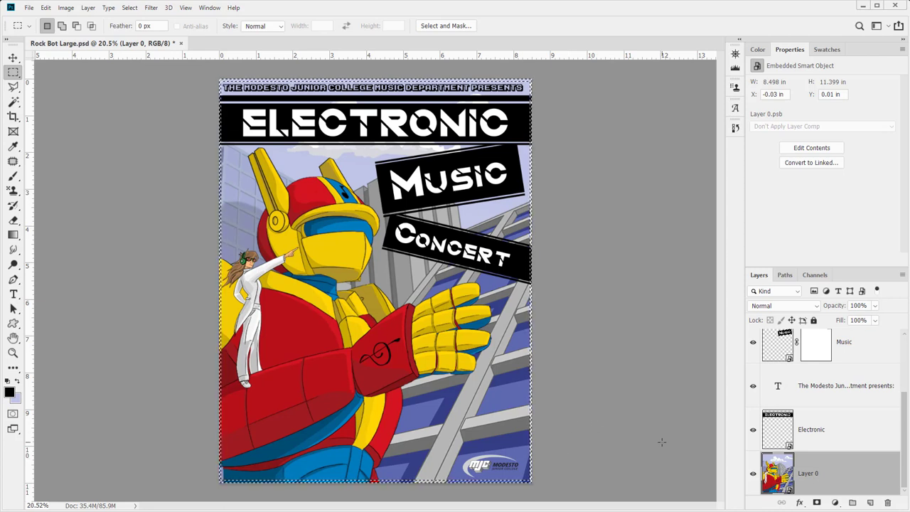
- Add a black (000000) Solid Color fill layer from the border selection to frame the poster edges
left_click(834, 503)
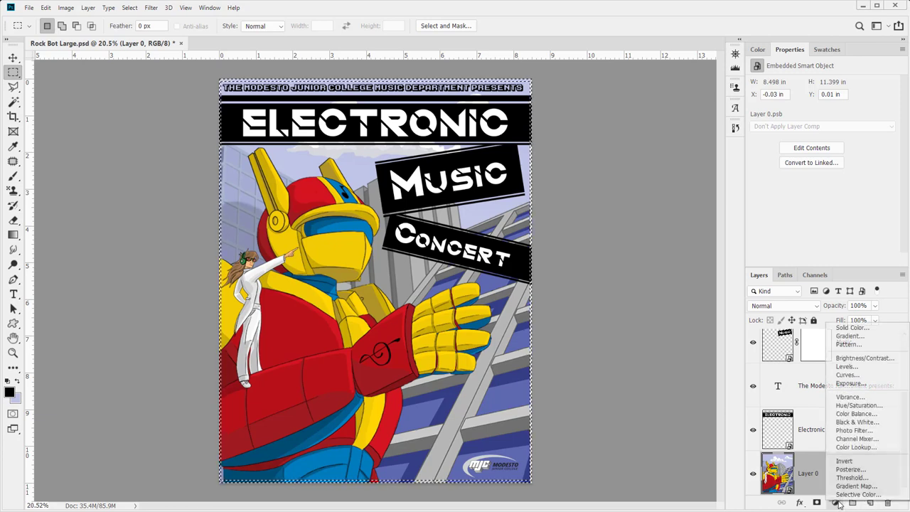
left_click(862, 328)
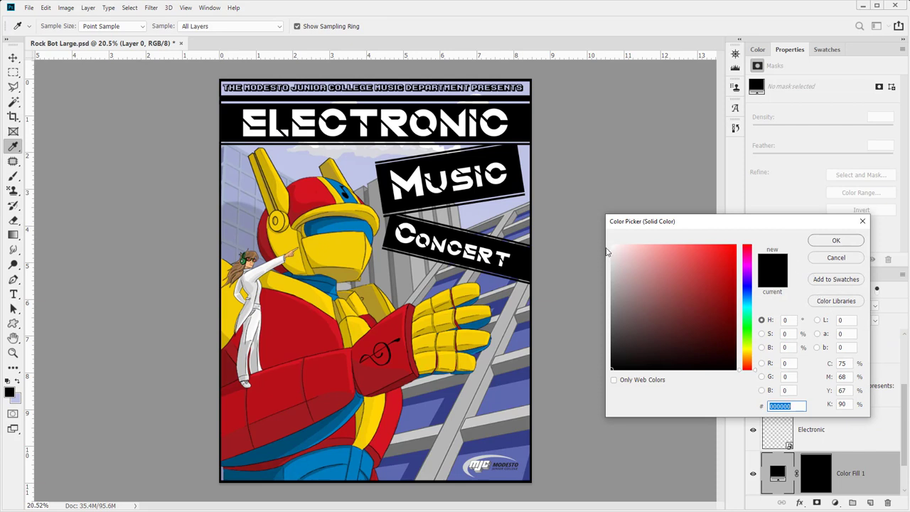
left_click(830, 243)
key("z")
left_click(213, 251)
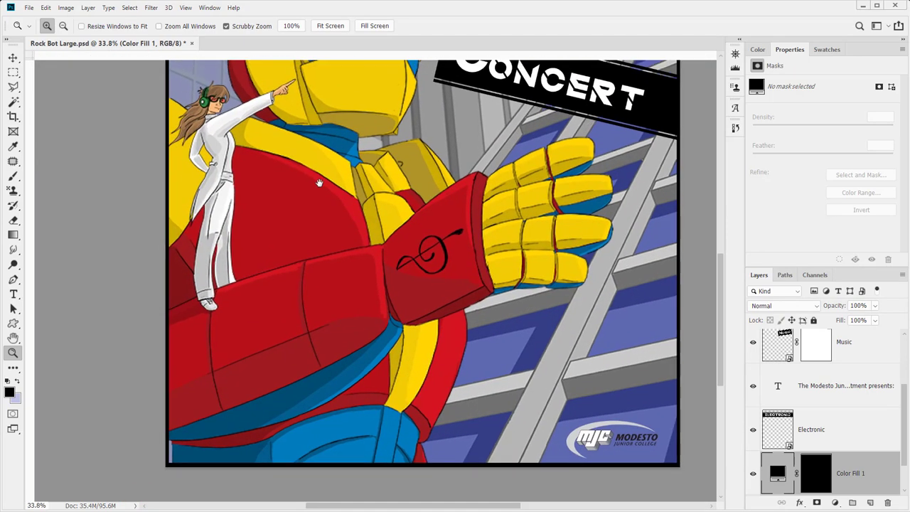
scroll(326, 202, "down", 3)
left_click(327, 202, "alt")
scroll(326, 202, "up", 3)
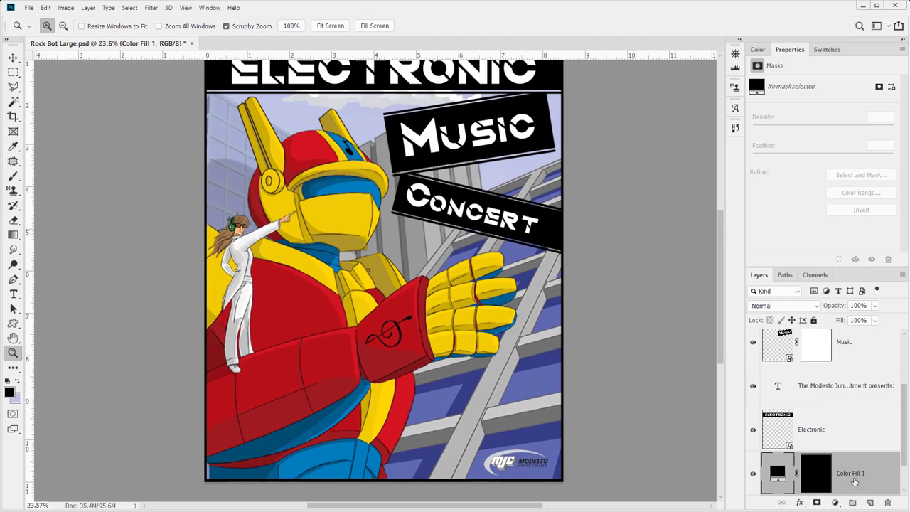
- Convert the Color Fill 1 layer to a smart object and rename it Frame
right_click(855, 482)
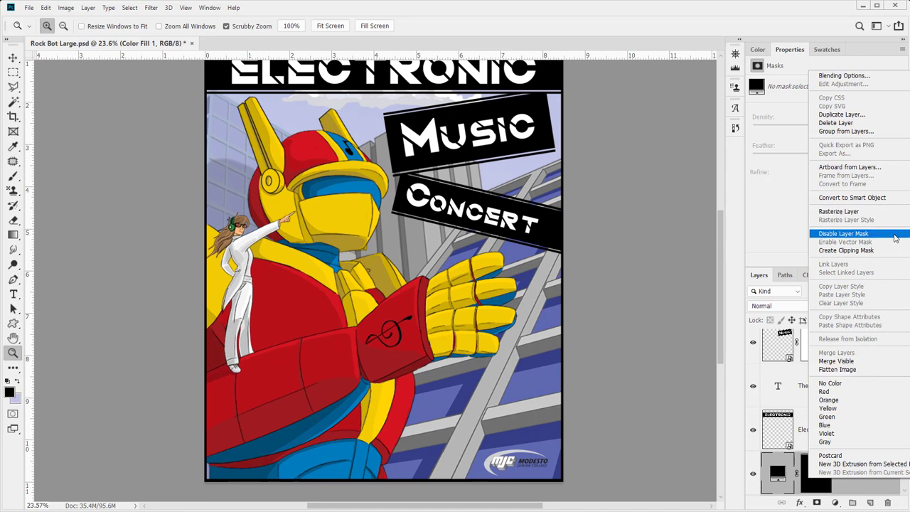
left_click(901, 197)
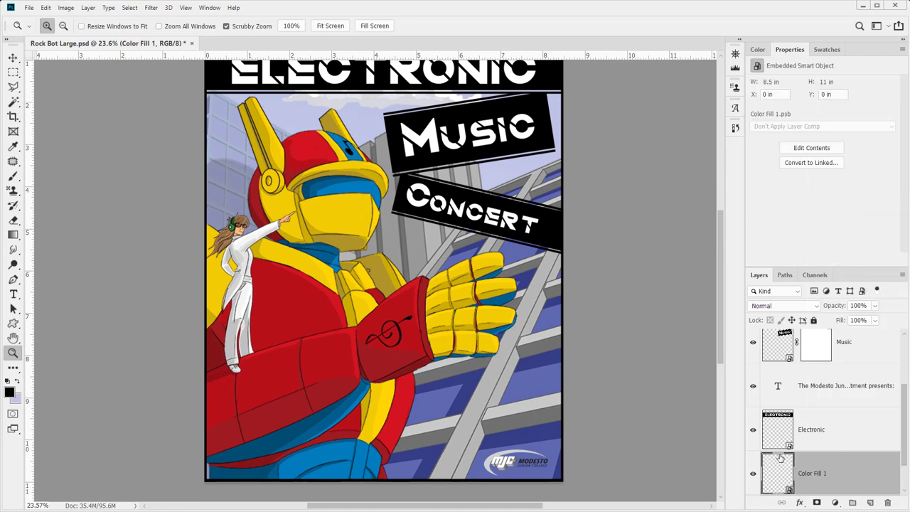
double_click(815, 479)
type("Frame")
key("Return")
- Add a layer mask to Frame and paint it black along the poster's bottom edge so the robot's body overlaps the border
left_click_drag(163, 214, 273, 59)
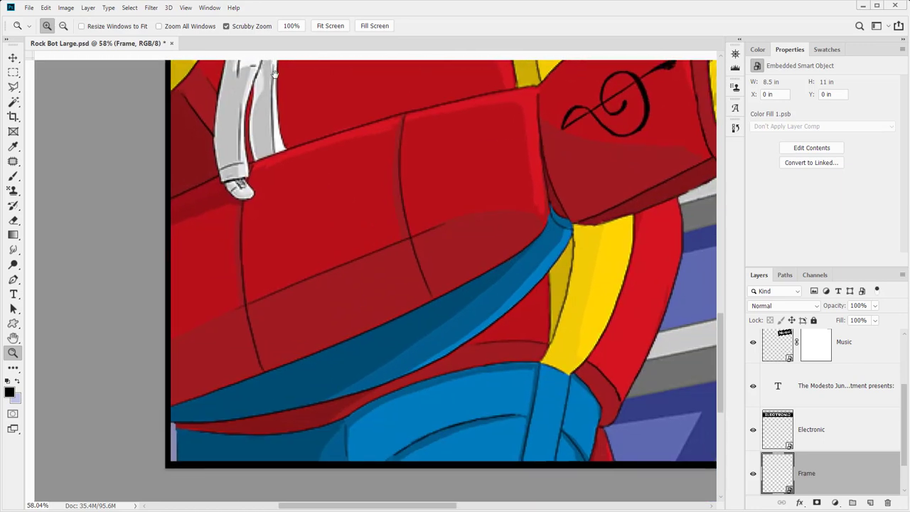
left_click_drag(323, 199, 305, 199)
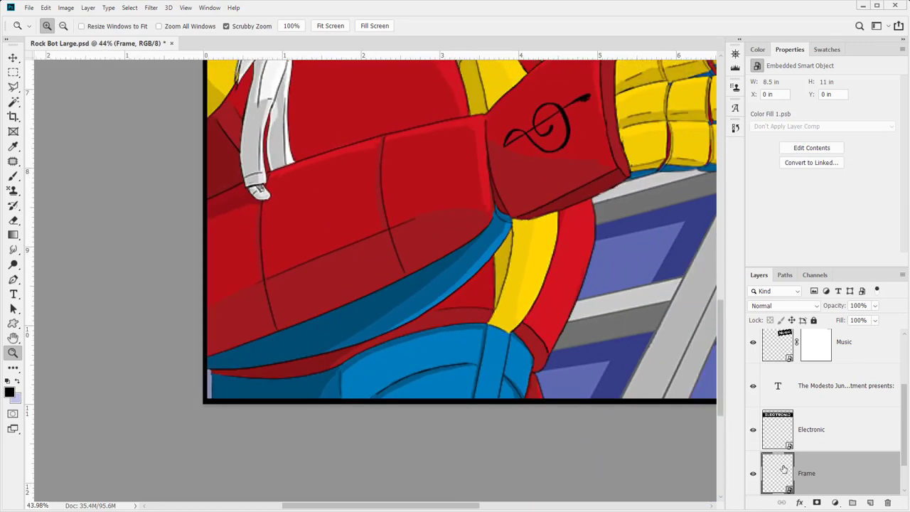
left_click(816, 503)
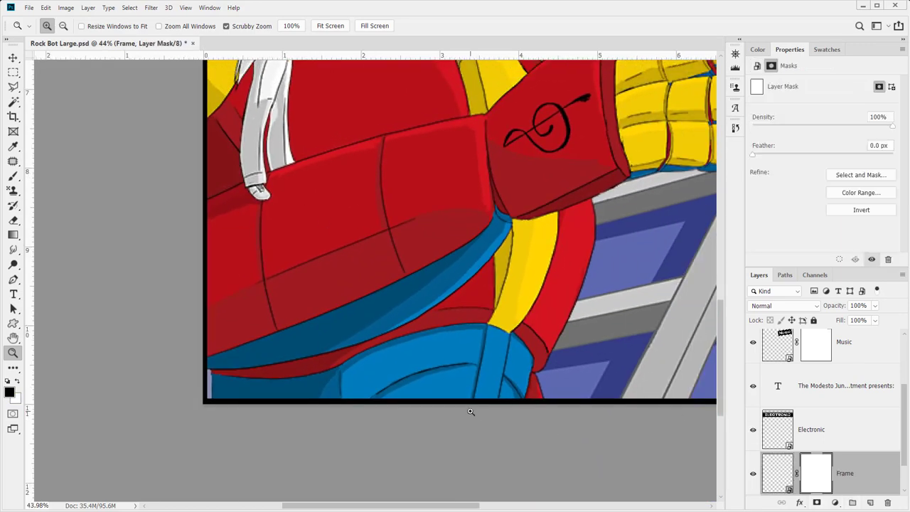
key("b")
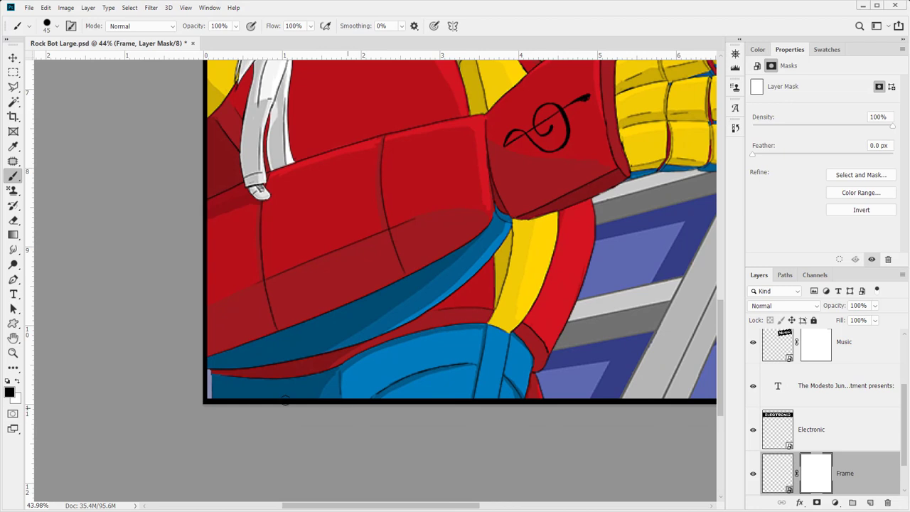
left_click(218, 401)
mouse_move(218, 401)
left_mouse_down()
mouse_move(531, 421)
mouse_move(539, 403)
left_mouse_up()
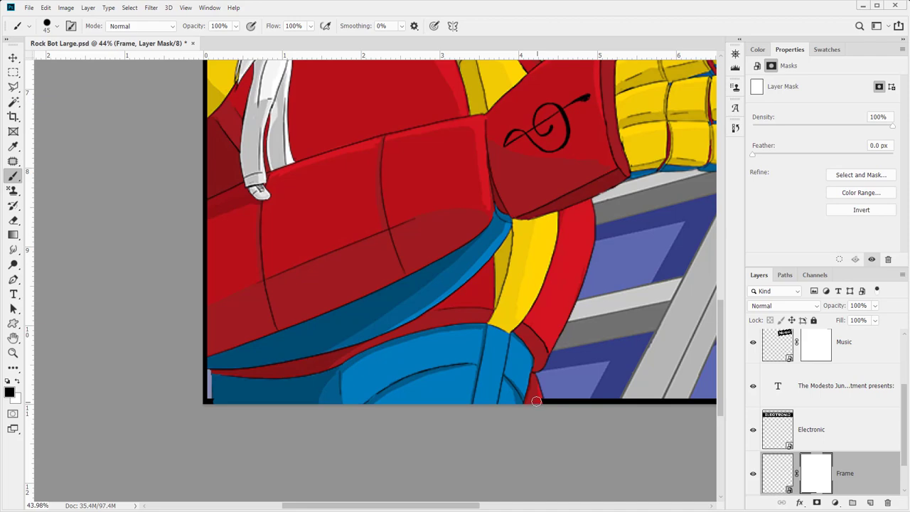
- Save the document as a new Photoshop file named "15 Poster in progress"
key("ctrl+shift+s")
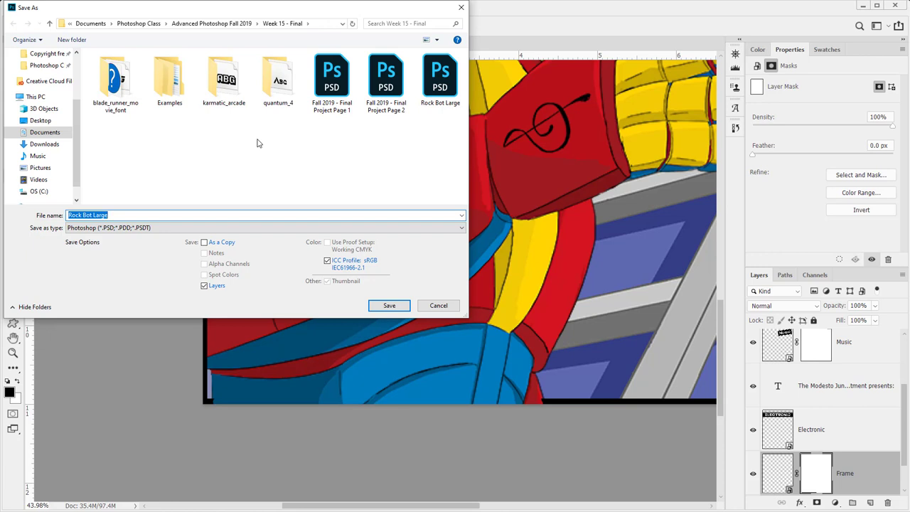
type("15 Poster in progress")
key("Return")
key("Return")
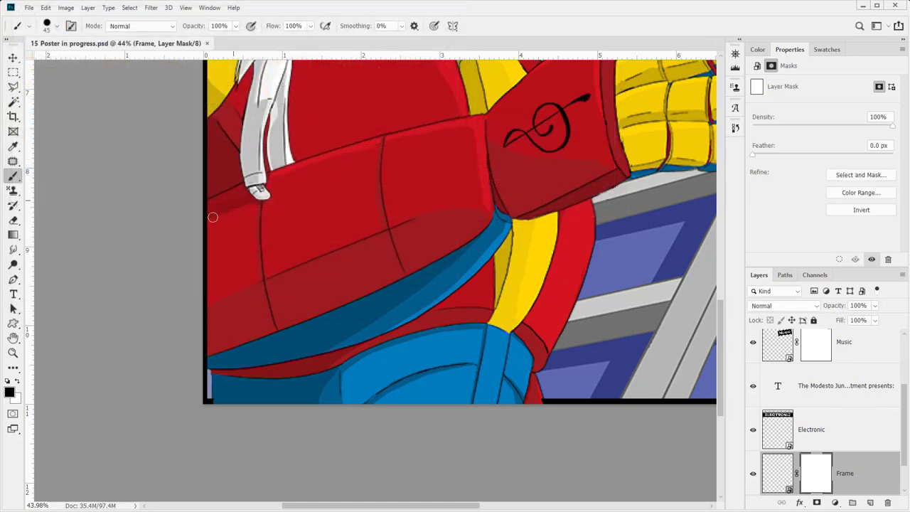
- Mask out the frame along the poster's left edge, from the robot's lower arm up to its yellow shoulder
left_click(217, 399)
scroll(217, 369, "up", 2)
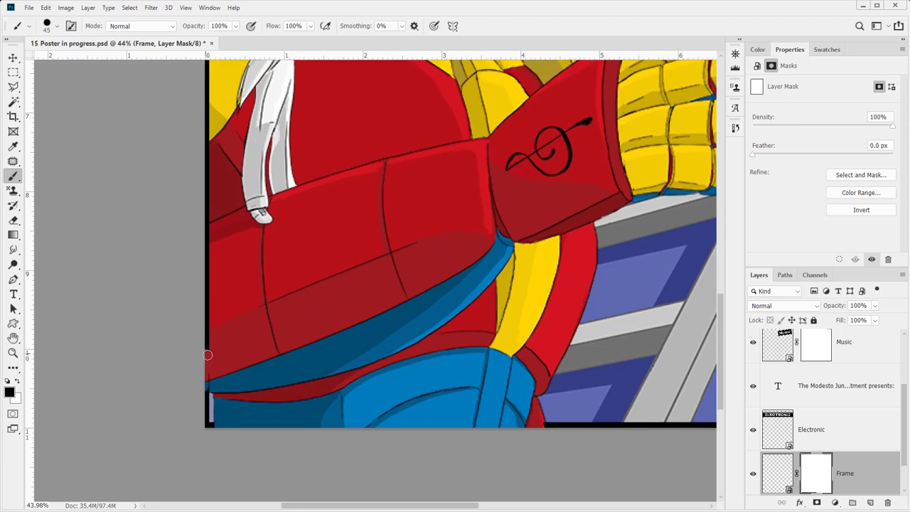
mouse_move(193, 379)
left_mouse_down()
mouse_move(209, 384)
mouse_move(204, 115)
mouse_move(192, 416)
left_mouse_up()
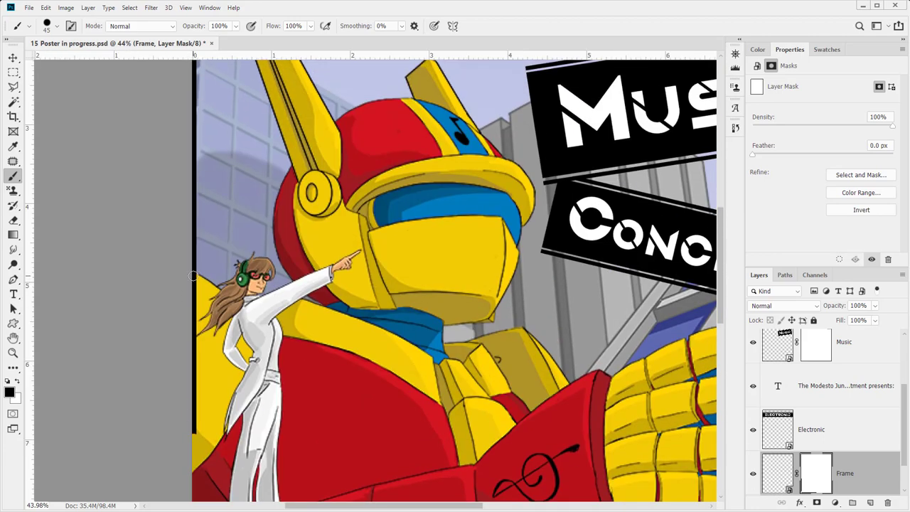
left_click_drag(193, 275, 207, 353)
key("x")
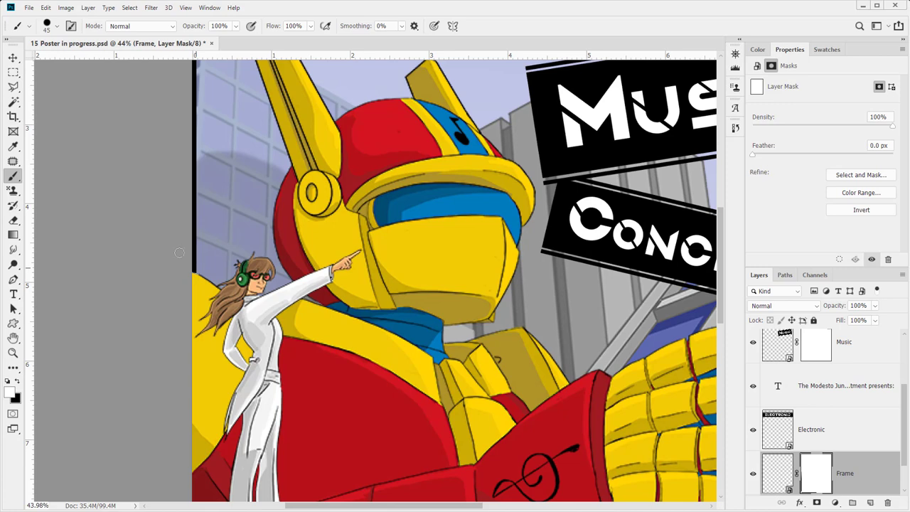
scroll(209, 273, "down", 3)
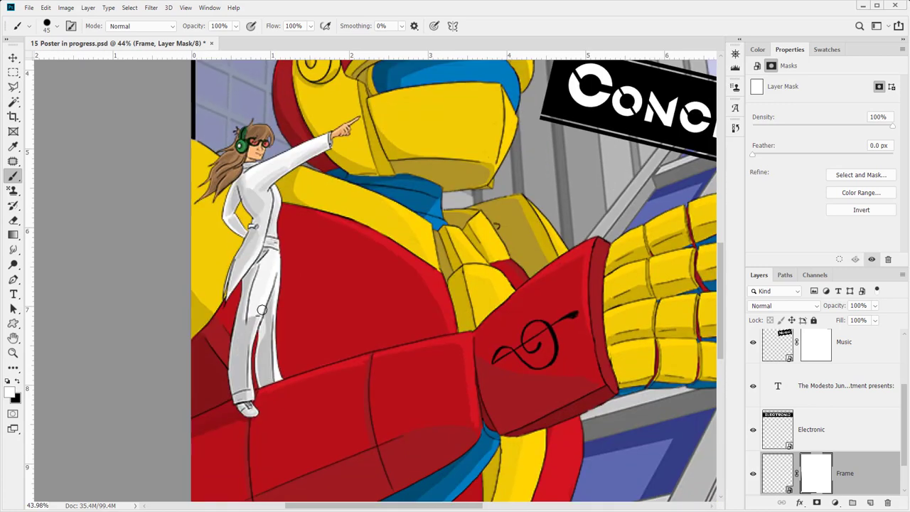
- Check the masked frame against the whole robot artwork and save the poster
key("z")
key("ctrl+minus")
key("ctrl+minus")
key("ctrl+minus")
left_click_drag(301, 342, 377, 217)
key("ctrl+r")
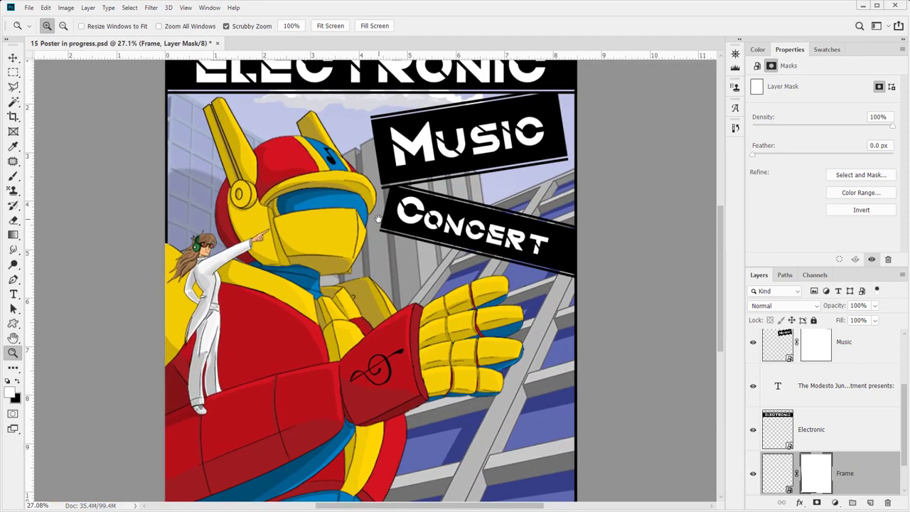
key("ctrl+s")
- Switch to LibreOffice Writer and copy the event lines from "MJC Recital Hall" through "Wednesday Dec 4th 2019"
left_click_drag(320, 274, 265, 209)
left_click_drag(396, 290, 413, 241)
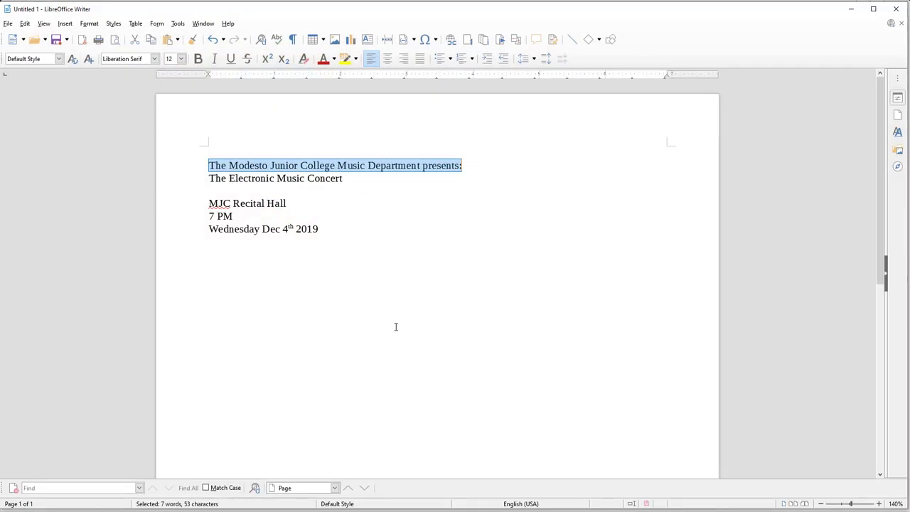
left_click(329, 220)
left_click_drag(332, 230, 152, 205)
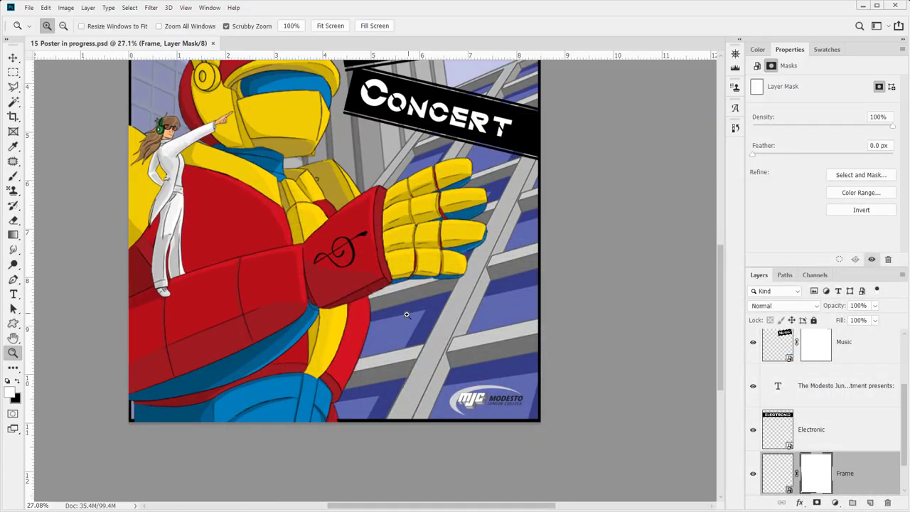
- Back in Photoshop, paste the event details as a new text layer and move it to X 0.56 in, Y 7.45 in
key("t")
left_click(387, 318)
key("ctrl+v")
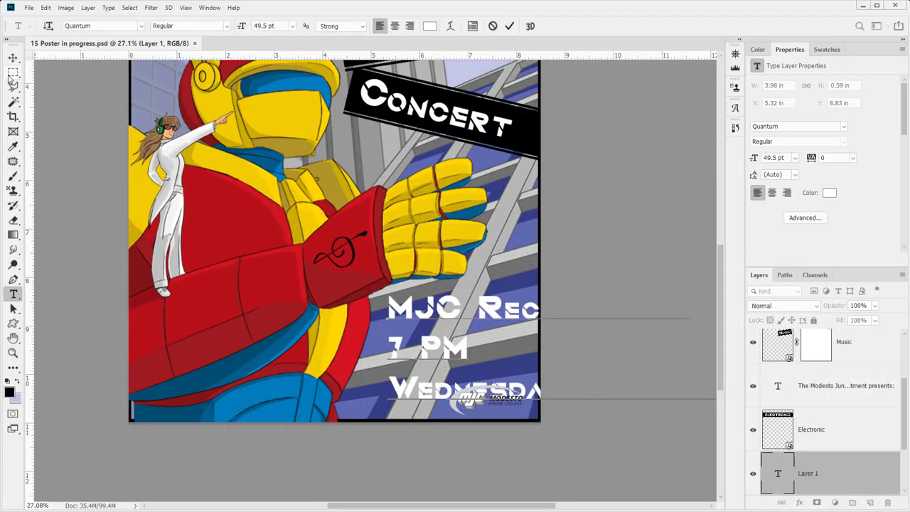
left_click(13, 57)
left_click_drag(420, 337, 188, 297)
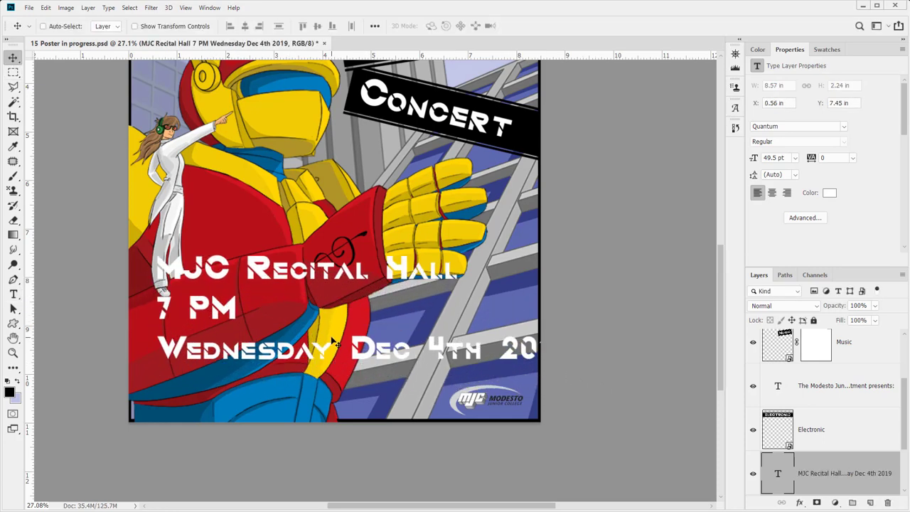
- Rearrange the event text into three lines: "MJC Recital Hall", "Wednesday 7 PM" and "Dec 4th 2019"
key("t")
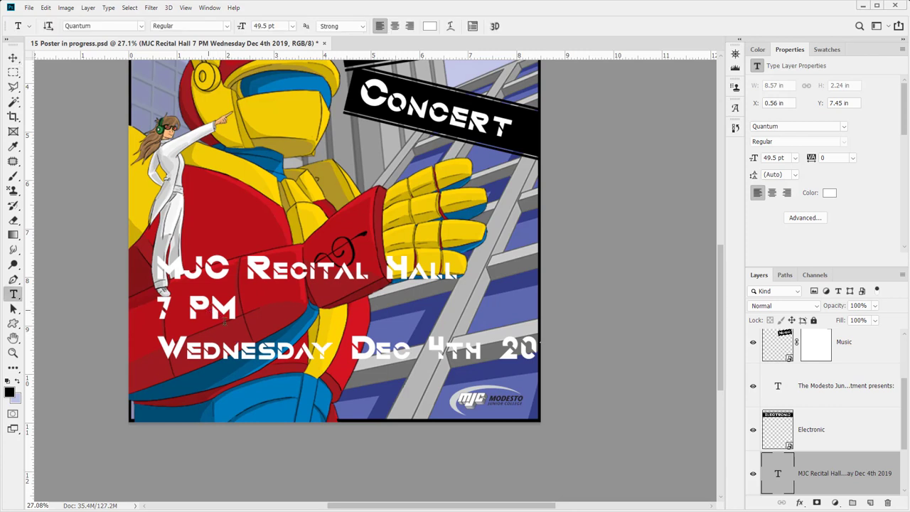
left_click(335, 346)
key("Return")
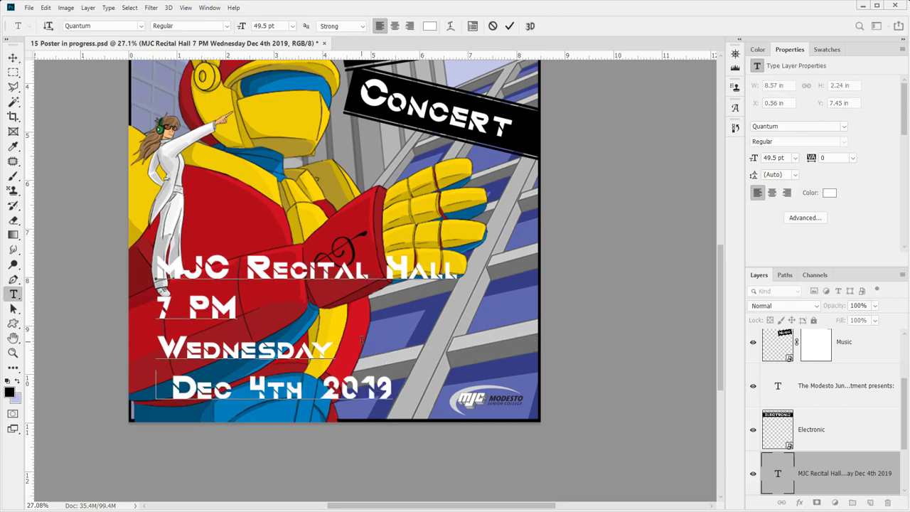
left_click_drag(270, 307, 154, 307)
key("BackSpace")
left_click(334, 346)
type("7 PM")
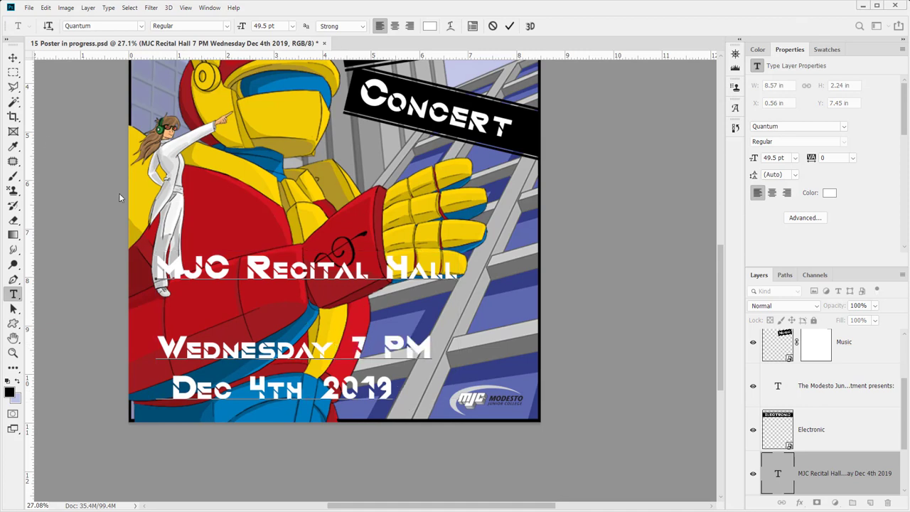
key("BackSpace")
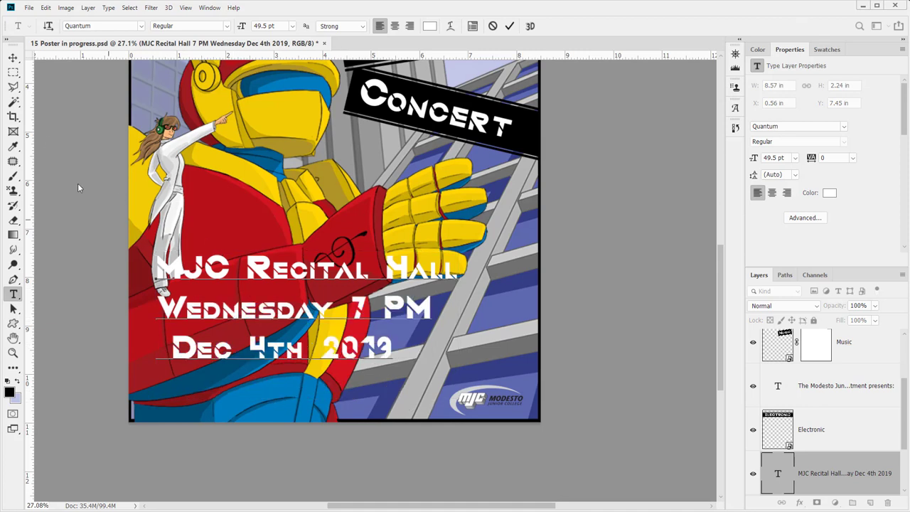
- Set all of the event text to Blade Runner Movie Font
key("ctrl+a")
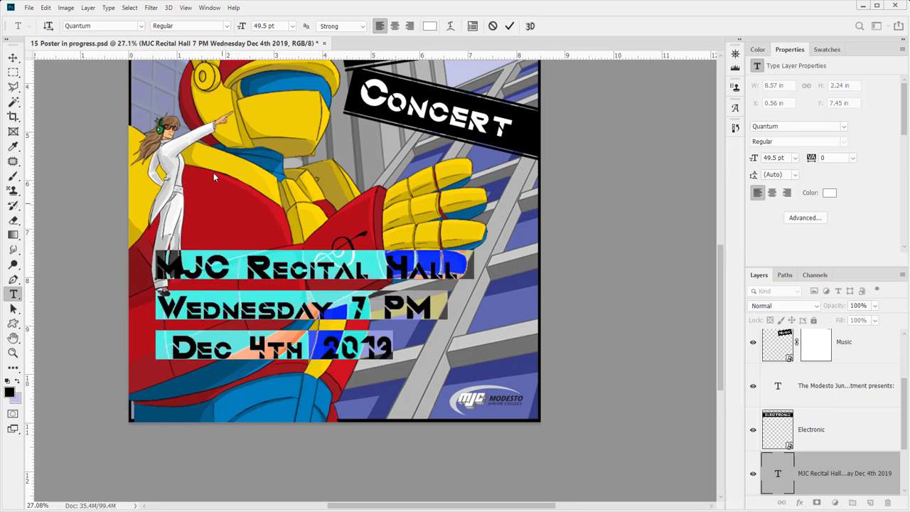
left_click(141, 26)
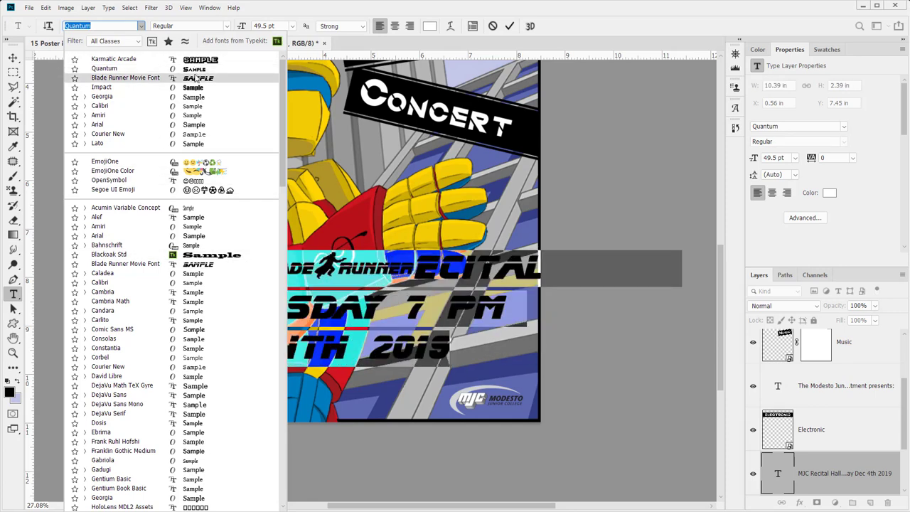
left_click(195, 78)
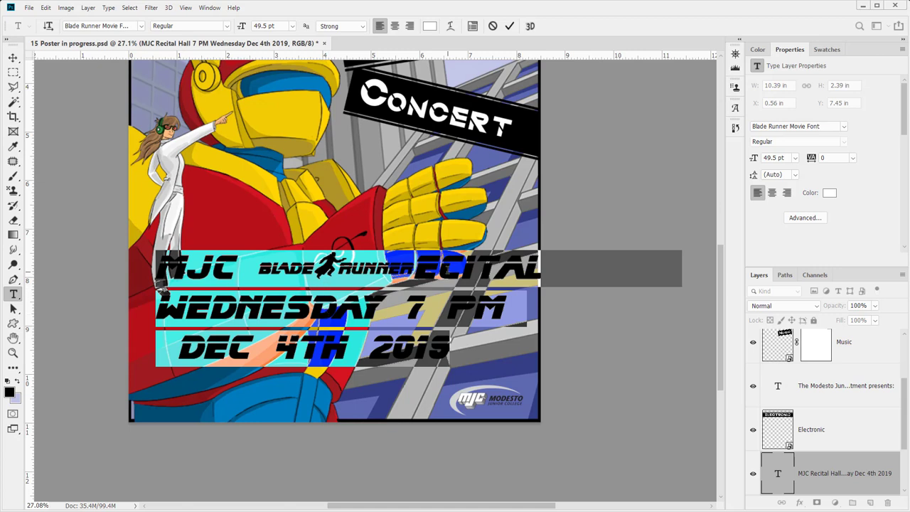
- Change the "R" of "Recital", drawn as the Blade Runner logo, to the Quantum font
left_click(415, 273)
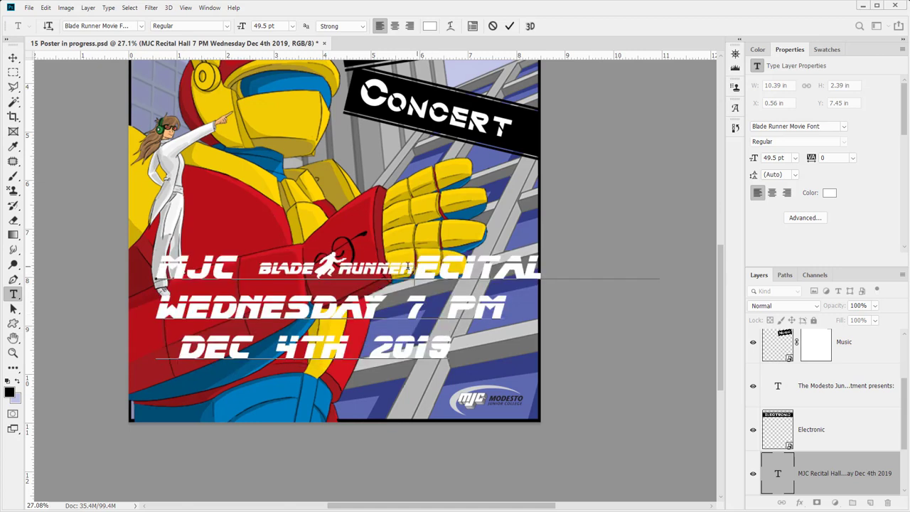
double_click(316, 269)
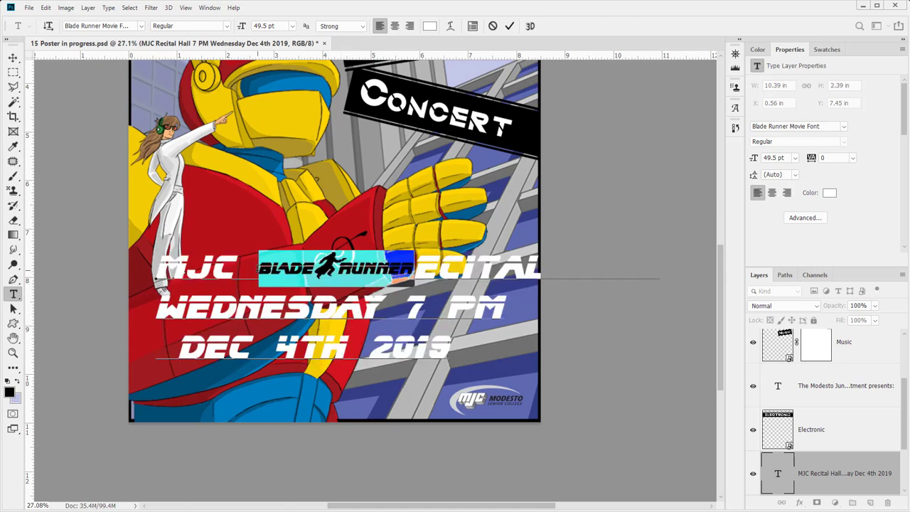
left_click(140, 26)
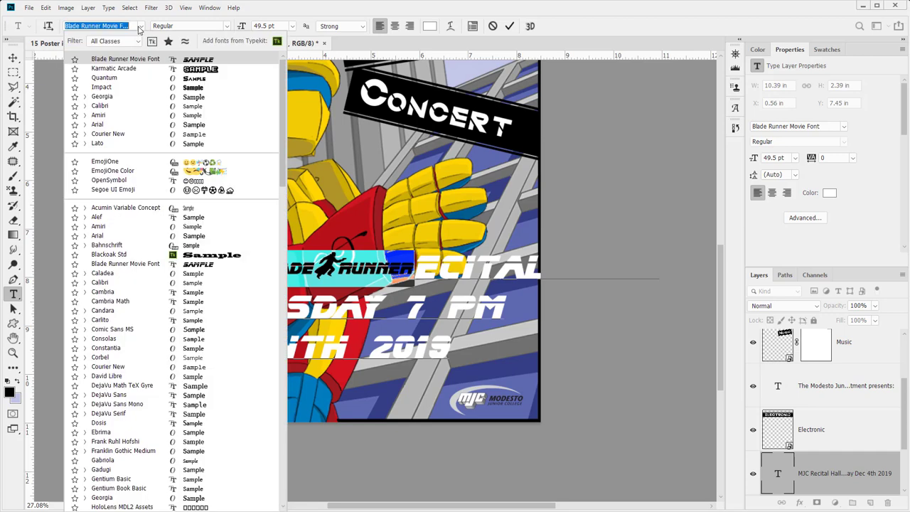
left_click(149, 80)
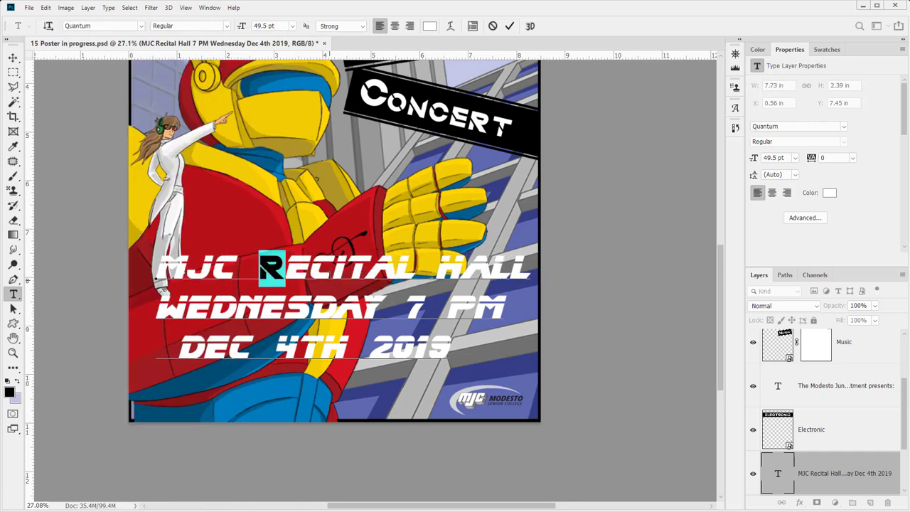
- Change the "a" of "Recital" to a capital "A" in the Quantum font
left_click(331, 270)
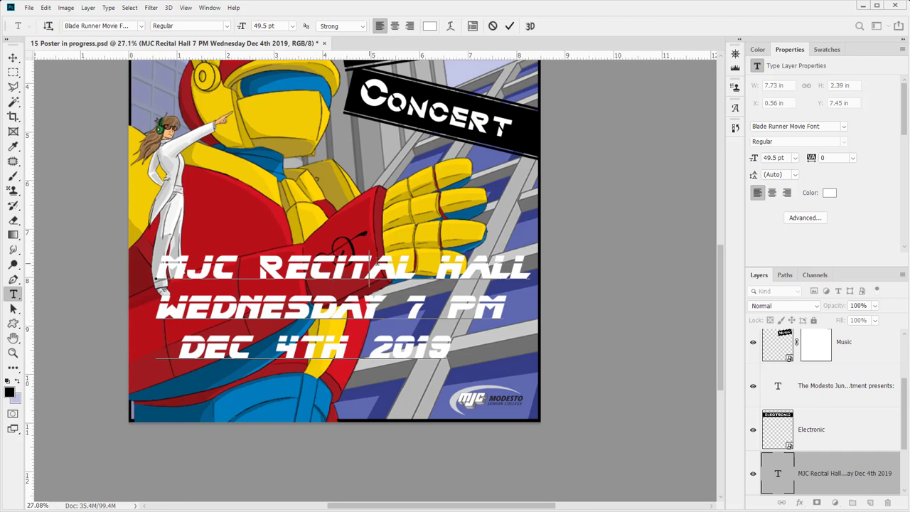
left_click_drag(368, 269, 395, 269)
left_click(140, 26)
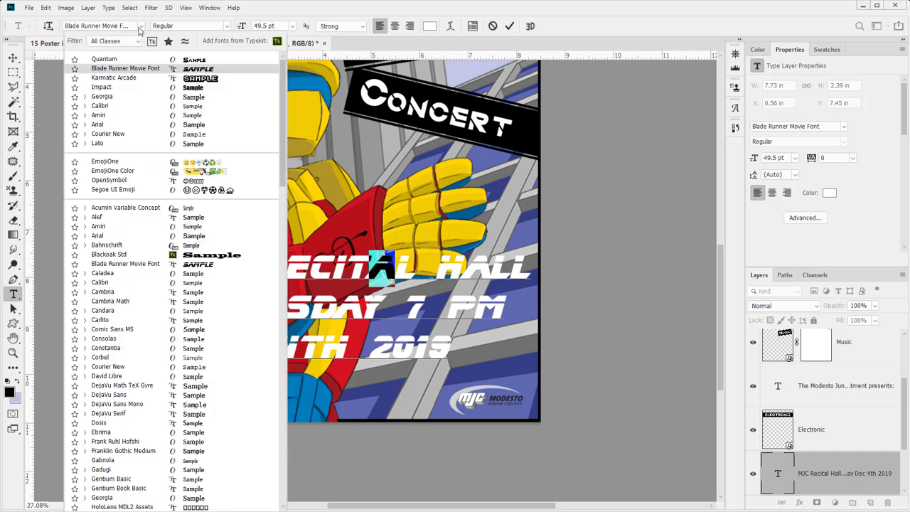
left_click(136, 59)
left_click(487, 278)
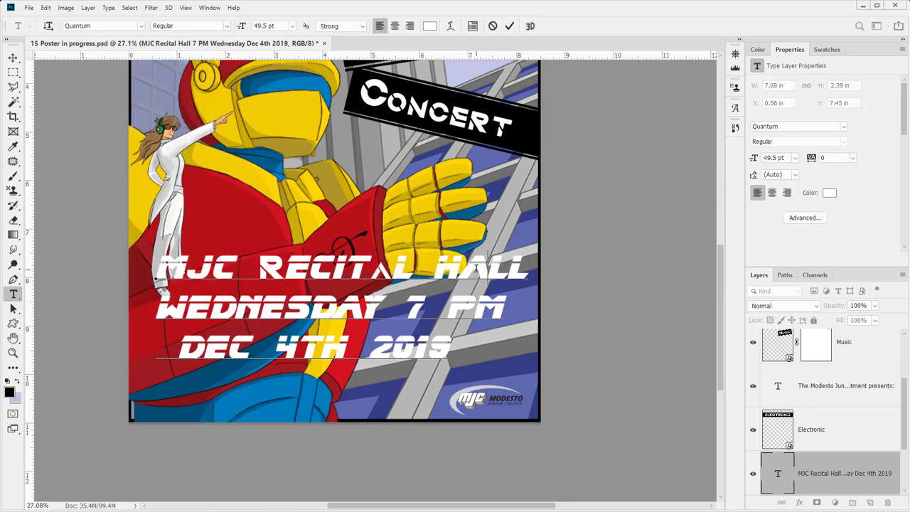
left_click_drag(395, 269, 371, 268)
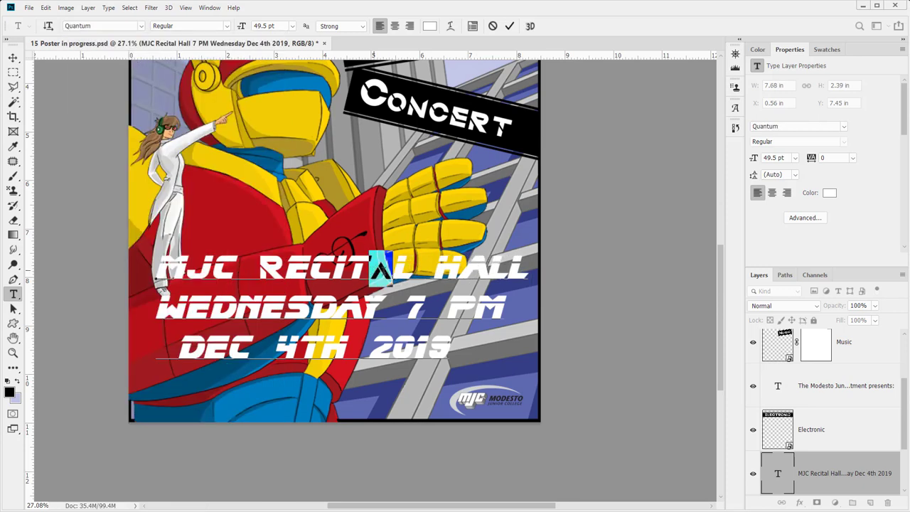
left_click(401, 269)
- Change the "a" of "Hall" to a capital "A" in the Quantum font
left_click_drag(495, 269, 472, 258)
left_click(487, 276)
left_click(138, 27)
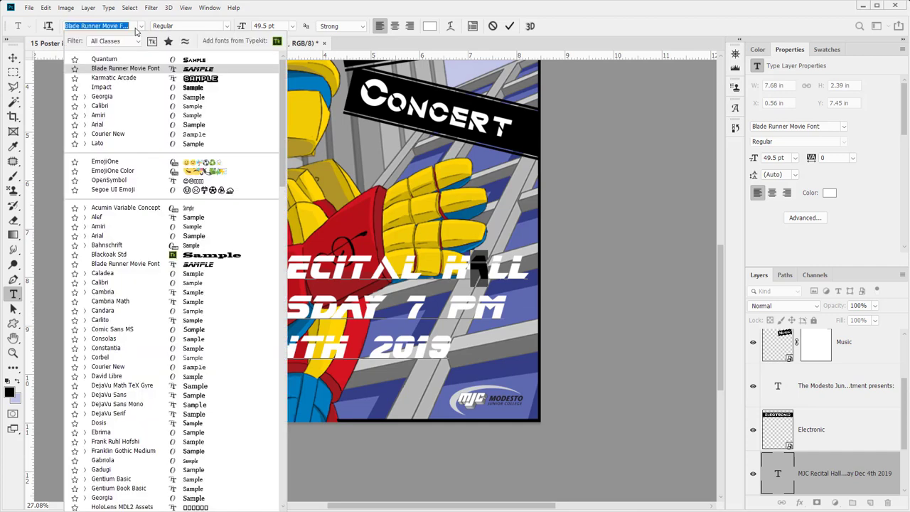
left_click(128, 59)
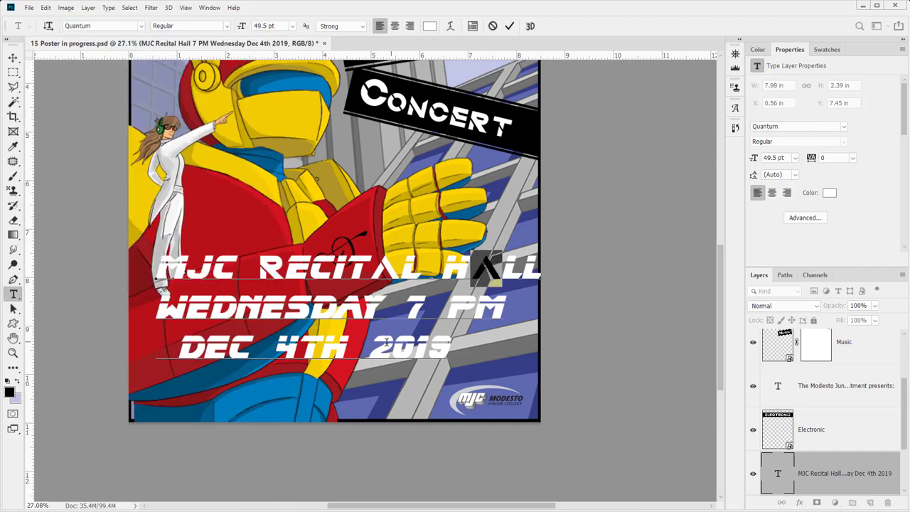
- Change the "n" of "Wednesday" to a capital "N" in the Quantum font
left_click(199, 316)
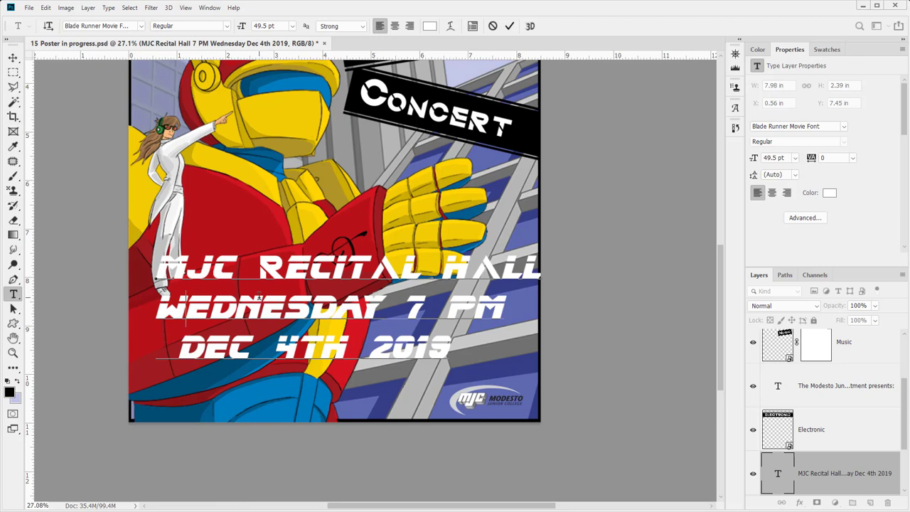
left_click_drag(261, 306, 235, 306)
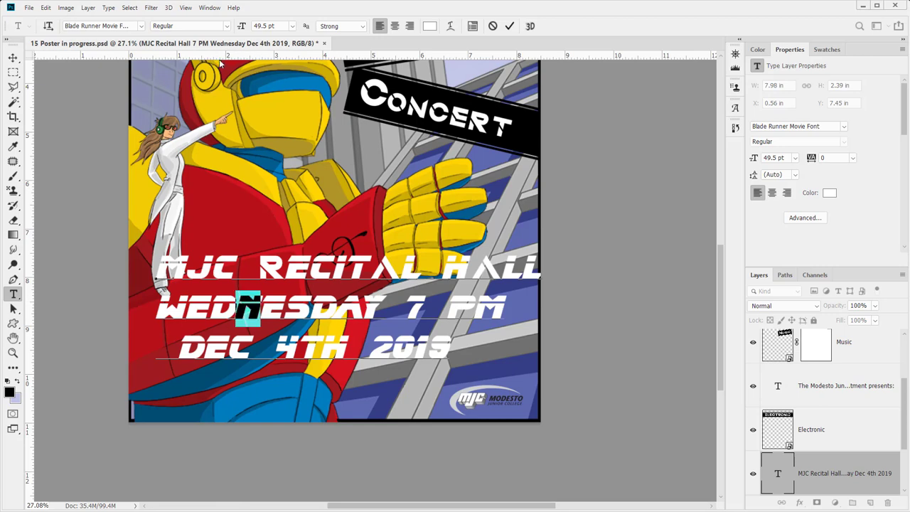
left_click(140, 25)
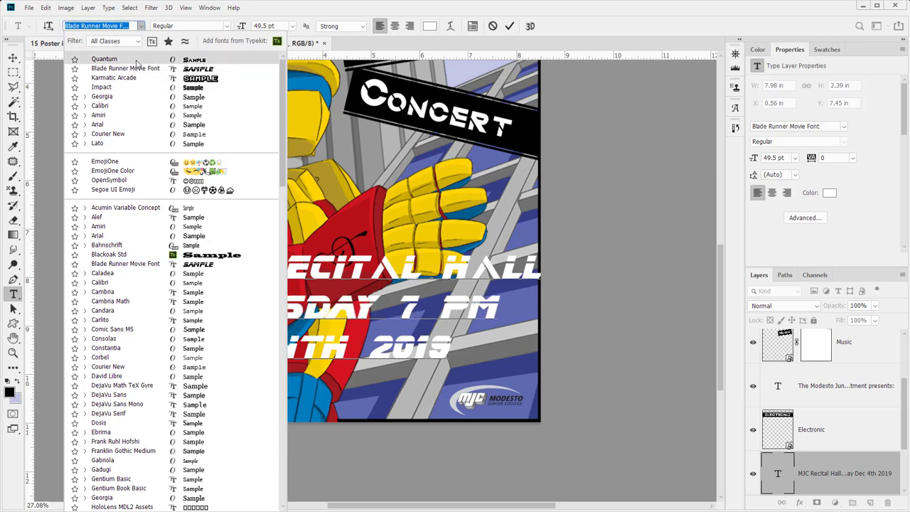
left_click(135, 59)
key("Right")
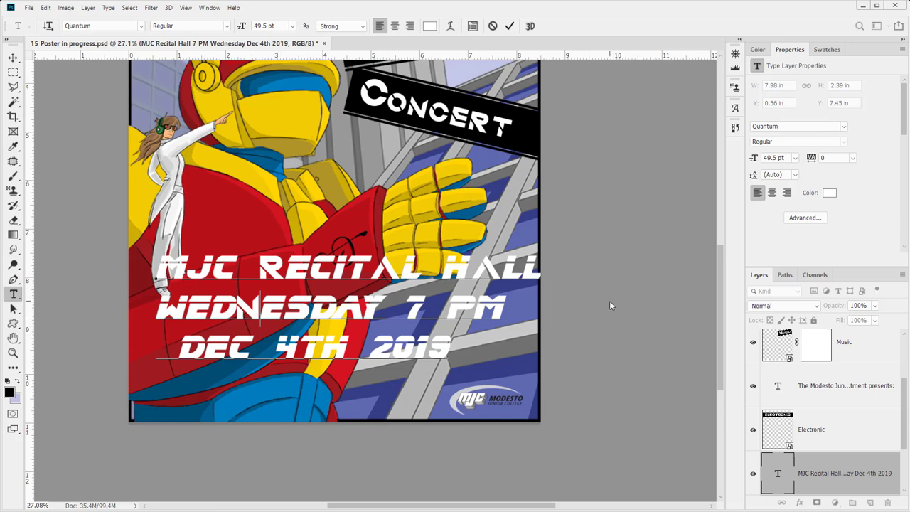
- Set the "M" of "PM" and the "a" of "Wednesday", as a capital "A", in the Quantum font
left_click_drag(474, 308, 505, 308)
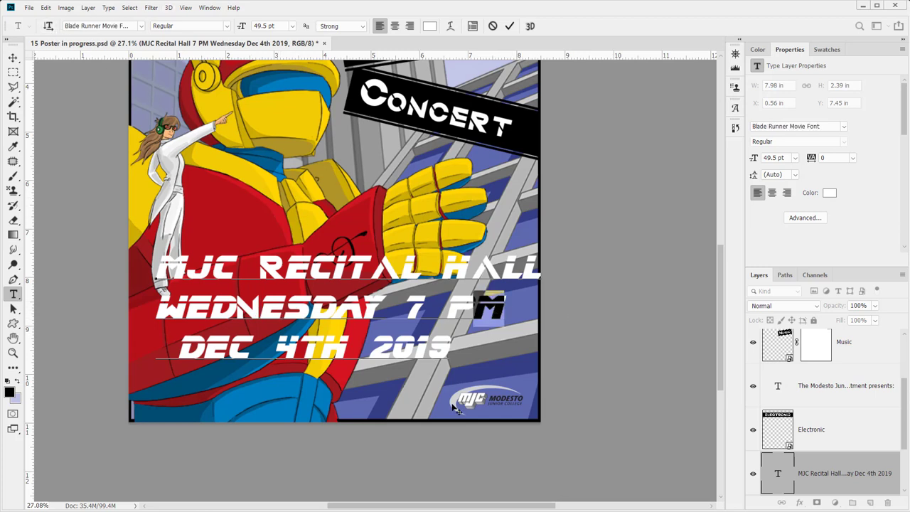
left_click(140, 27)
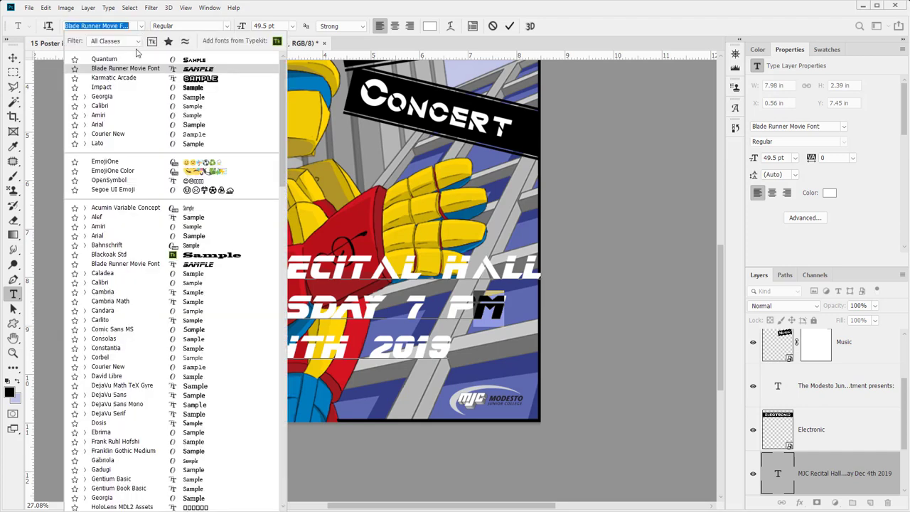
left_click(132, 64)
key("ctrl+h")
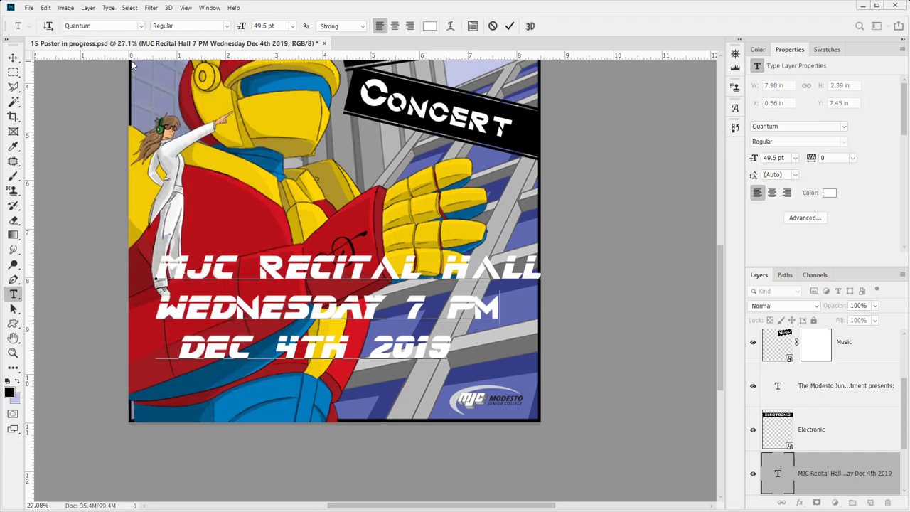
left_click_drag(337, 306, 362, 305)
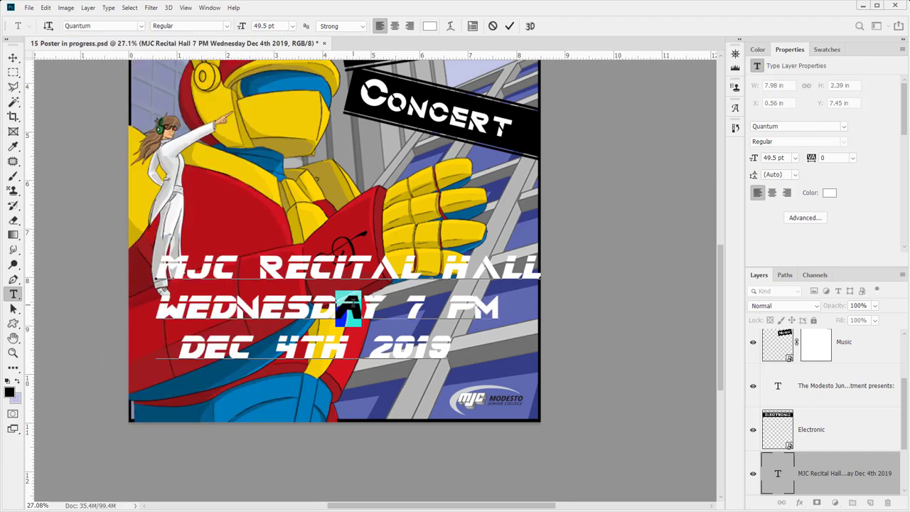
left_click(141, 28)
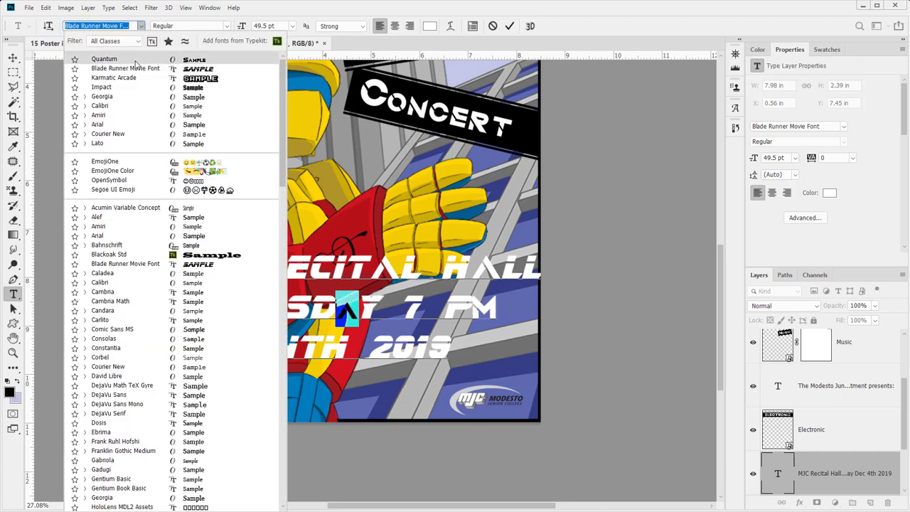
left_click(104, 59)
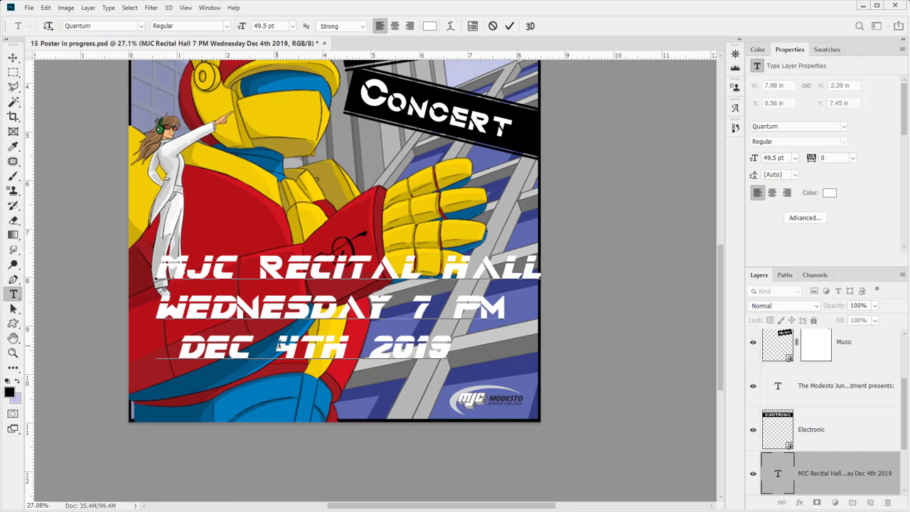
- Change the "4" and the year "2019" in the date line to the Quantum font
left_click_drag(275, 344, 298, 344)
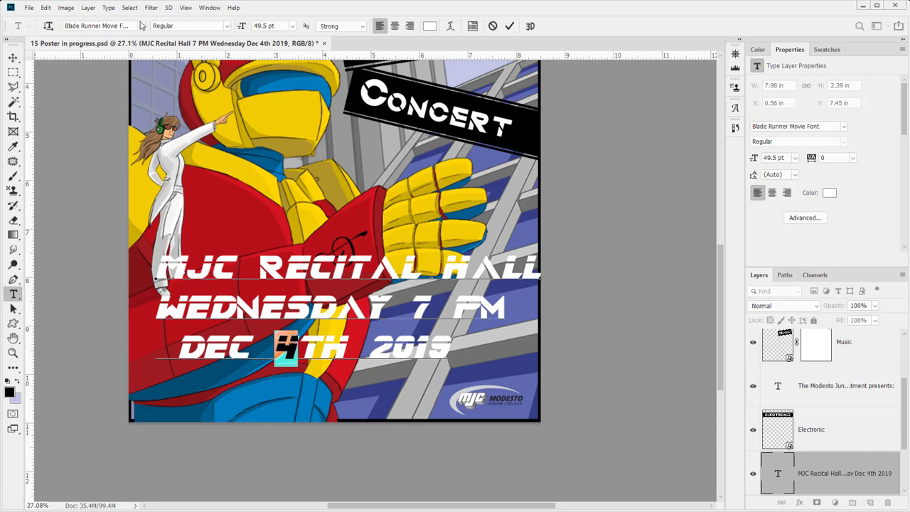
left_click(142, 26)
left_click(99, 57)
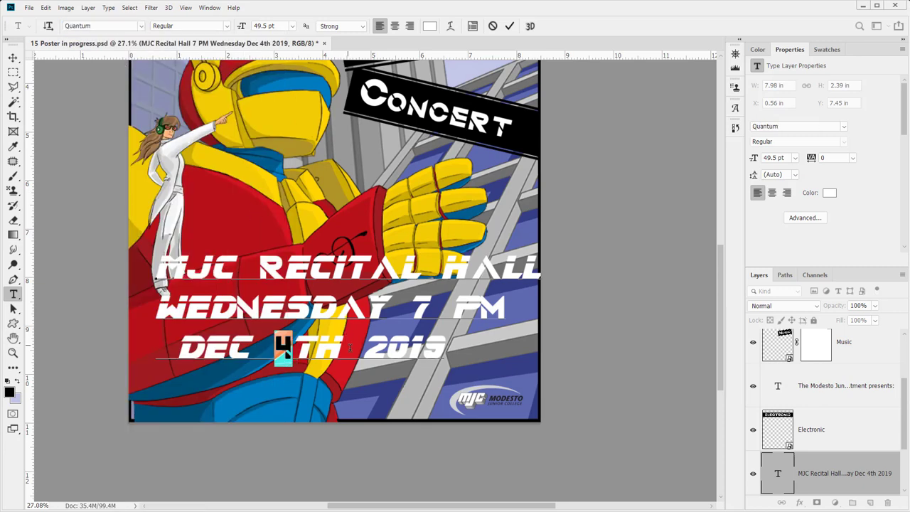
left_click(385, 348)
left_click_drag(385, 348, 366, 348)
left_click(142, 26)
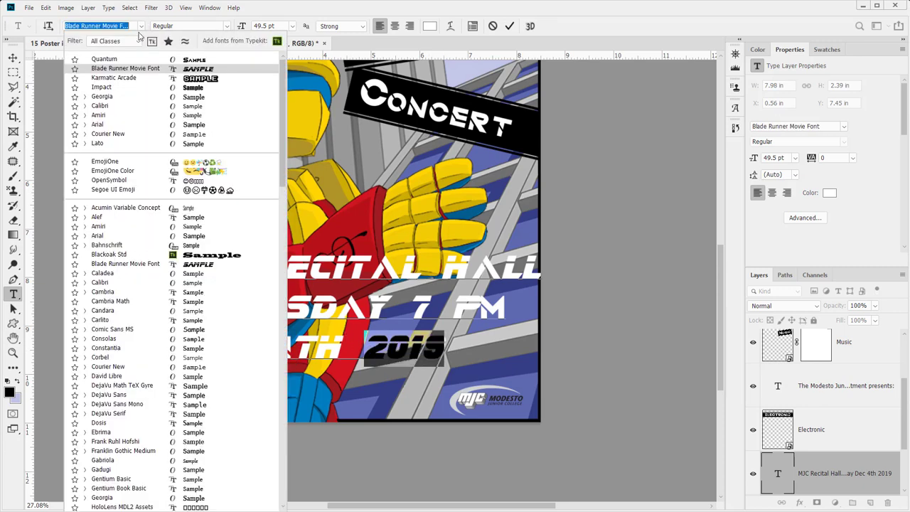
left_click(138, 59)
key("Left")
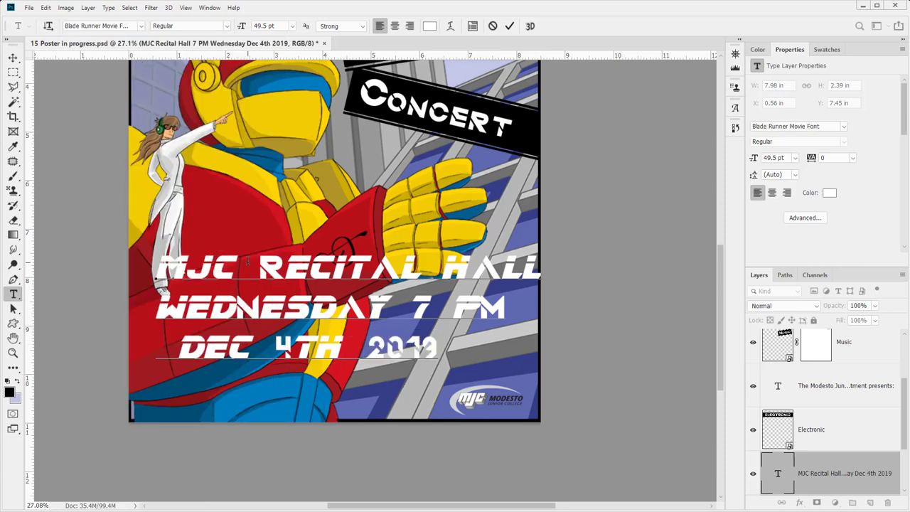
key("ctrl+Return")
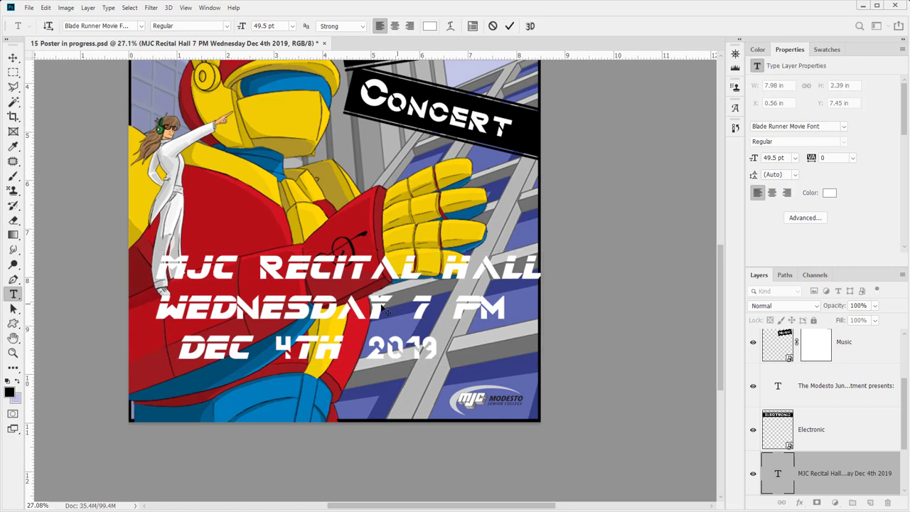
- Show the Character and Paragraph settings and kern the gap between "T" and "A" in "Recital" to -50
left_click_drag(237, 312, 259, 311)
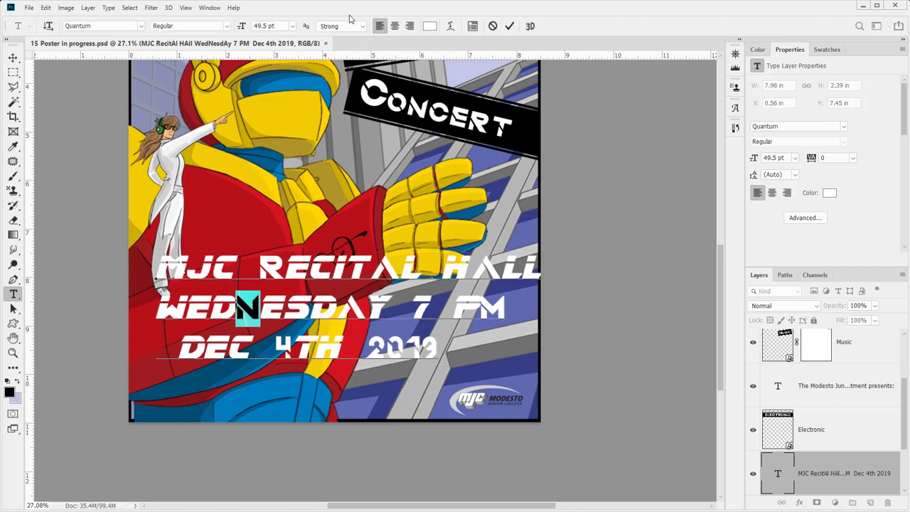
left_click(473, 26)
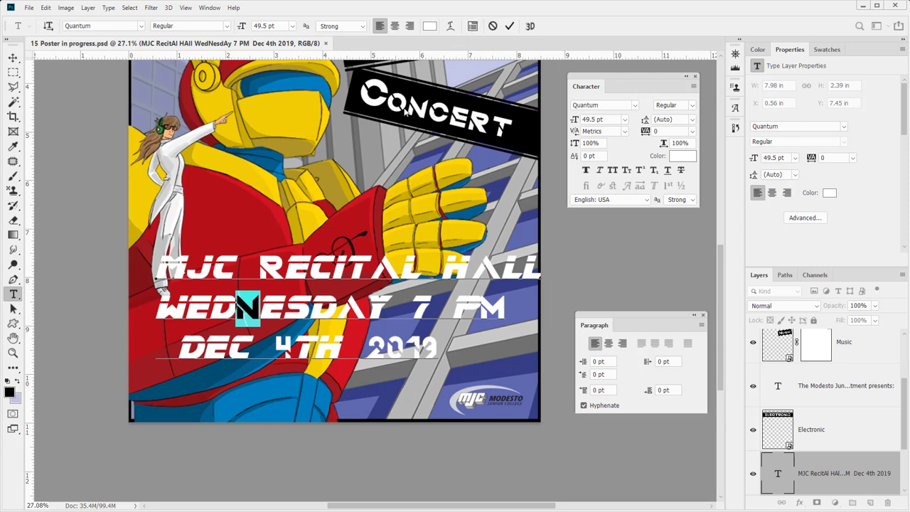
left_click(334, 310)
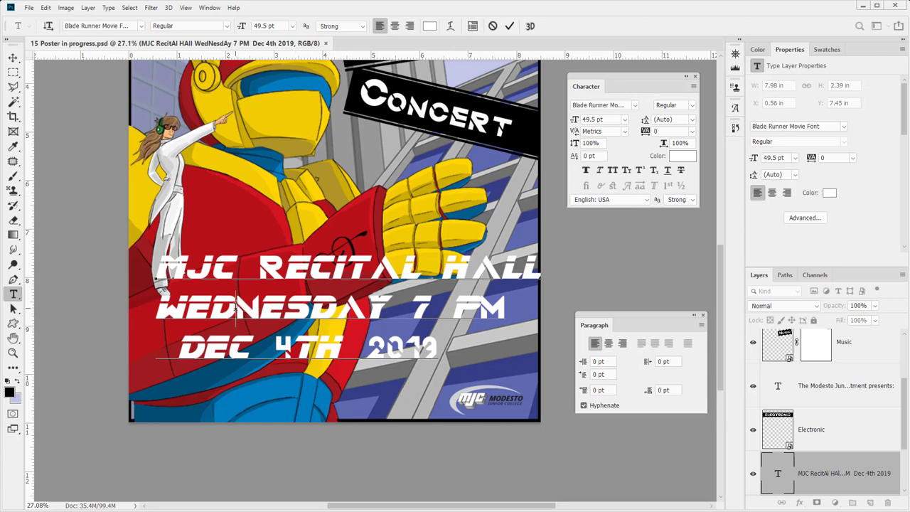
left_click_drag(236, 308, 260, 310)
left_click_drag(369, 268, 388, 268)
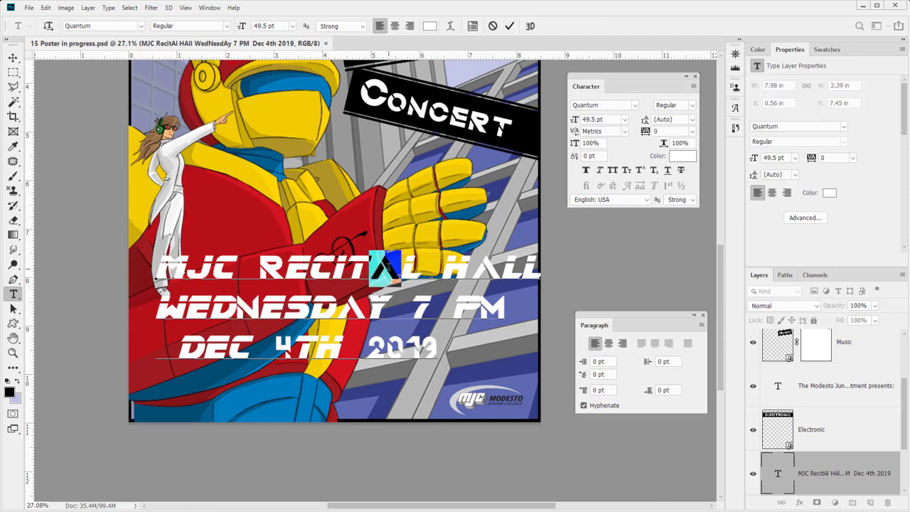
key("Left")
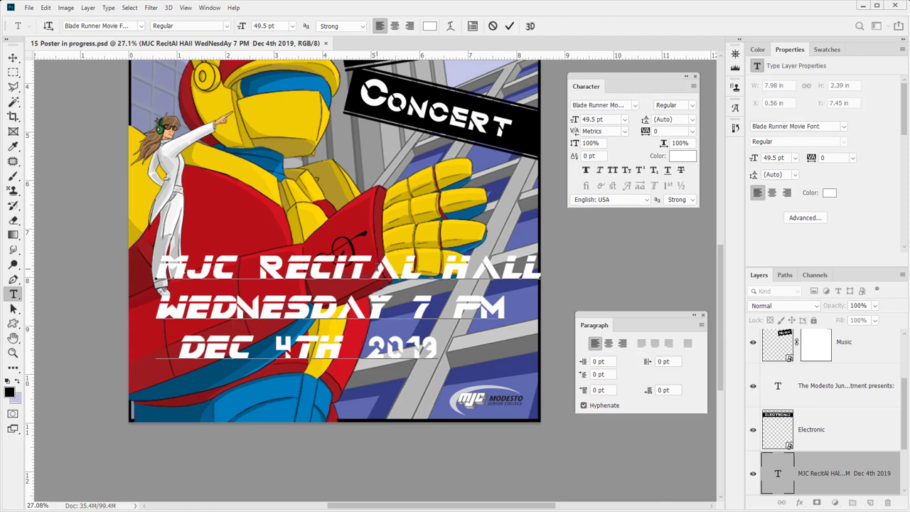
left_click(622, 133)
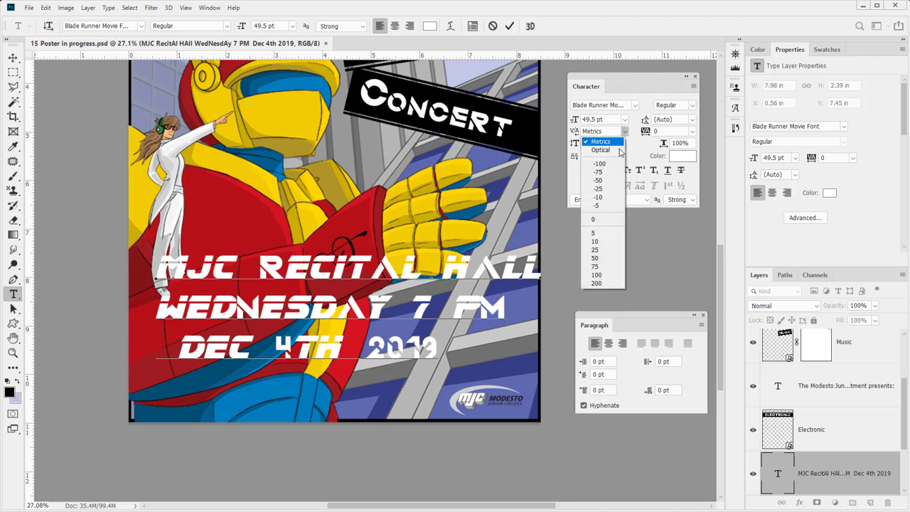
left_click(602, 182)
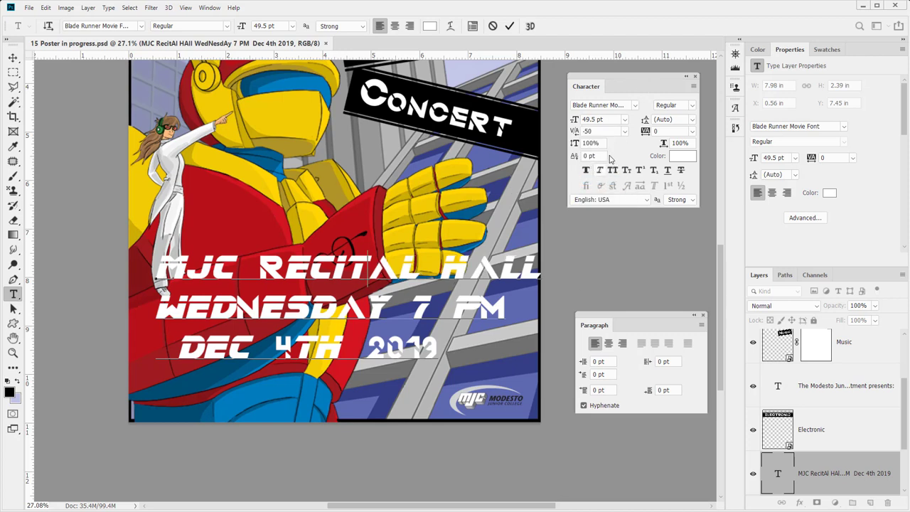
- Tighten the kerning before the Quantum "A" in both "Recital" and "Hall" to -190
left_click(609, 132)
type("-60")
key("Return")
key("Down")
key("Down")
key("Down")
key("Down")
key("Down")
key("Down")
key("Down")
key("Down")
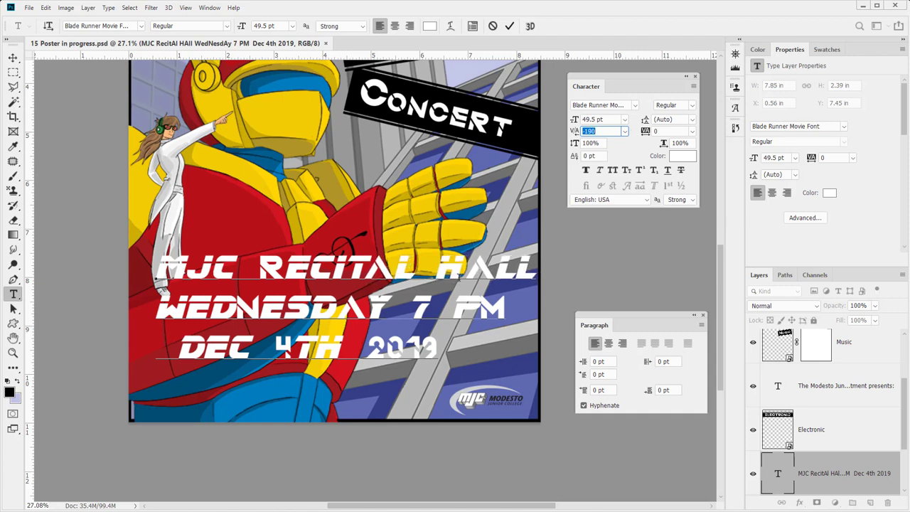
key("Return")
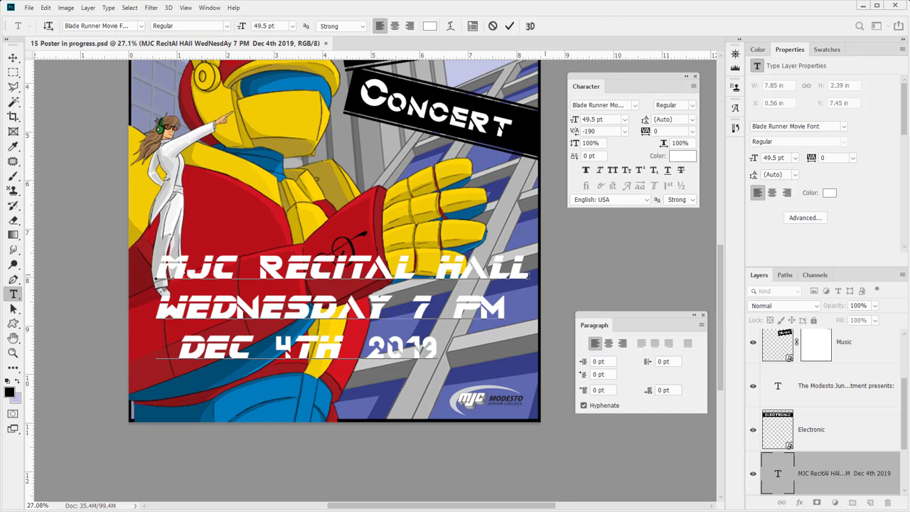
- Apply faux italic to the Quantum "M" of "PM" and the Quantum "N" of "Wednesday"
left_click(481, 312)
left_click_drag(481, 311, 504, 313)
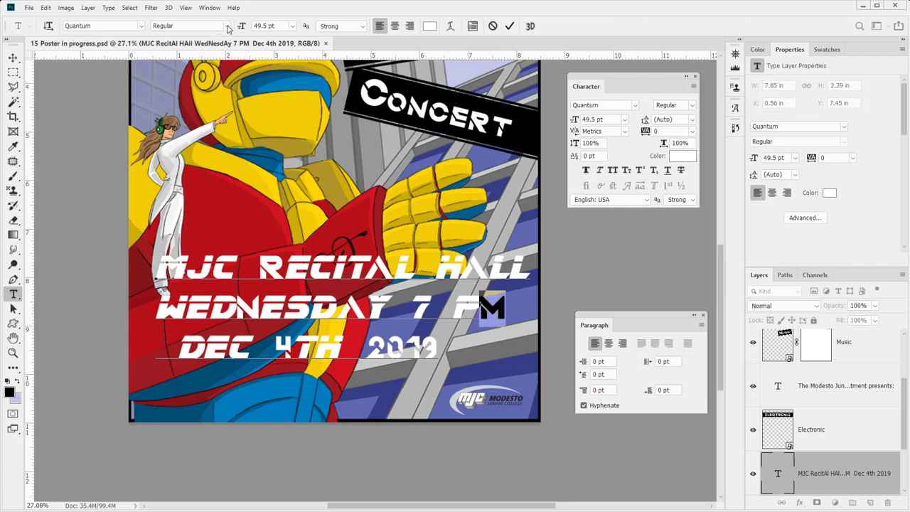
left_click(599, 170)
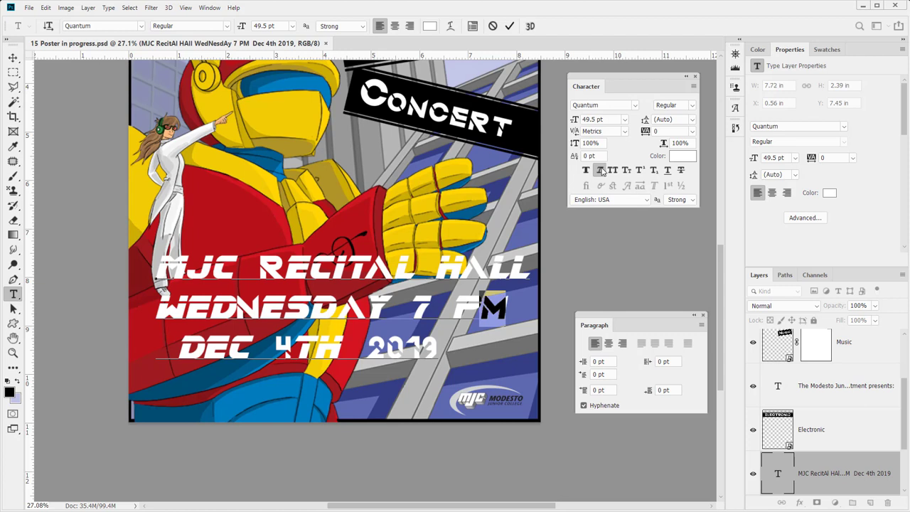
left_click(479, 308)
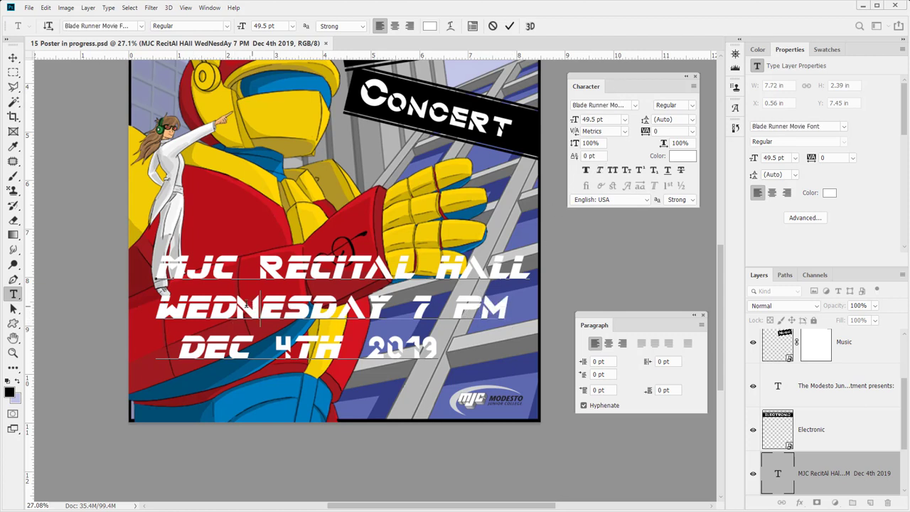
left_click_drag(236, 309, 261, 310)
left_click(599, 170)
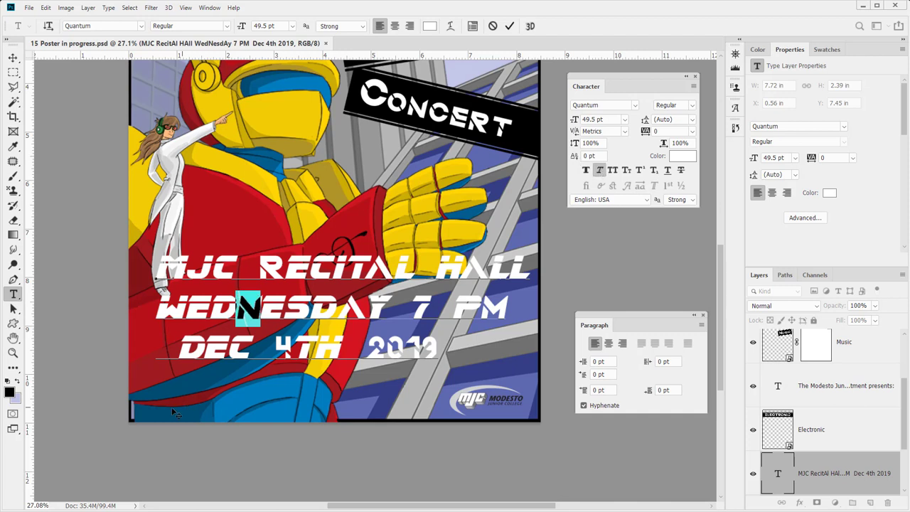
left_click(238, 310)
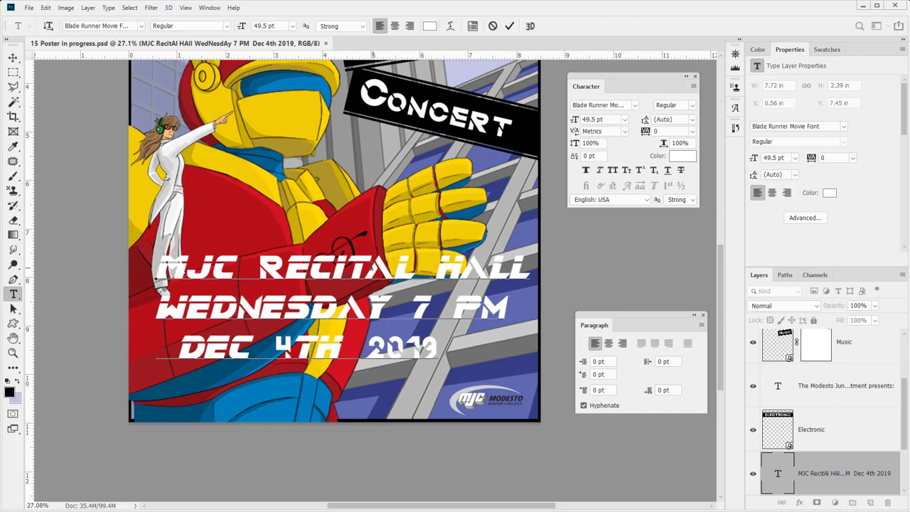
- Apply faux italic to the Quantum "A" in both "Recital" and "Hall"
left_click_drag(362, 273, 395, 274)
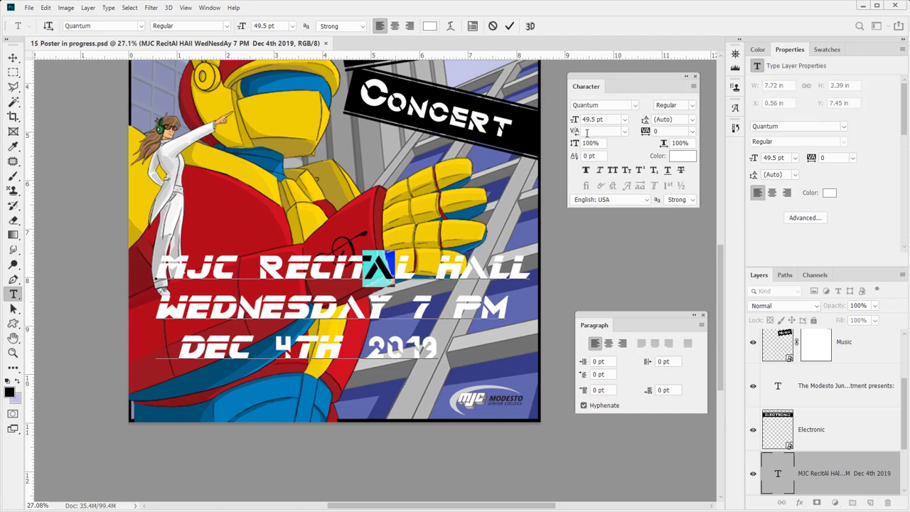
left_click_drag(457, 268, 489, 269)
left_click(599, 170)
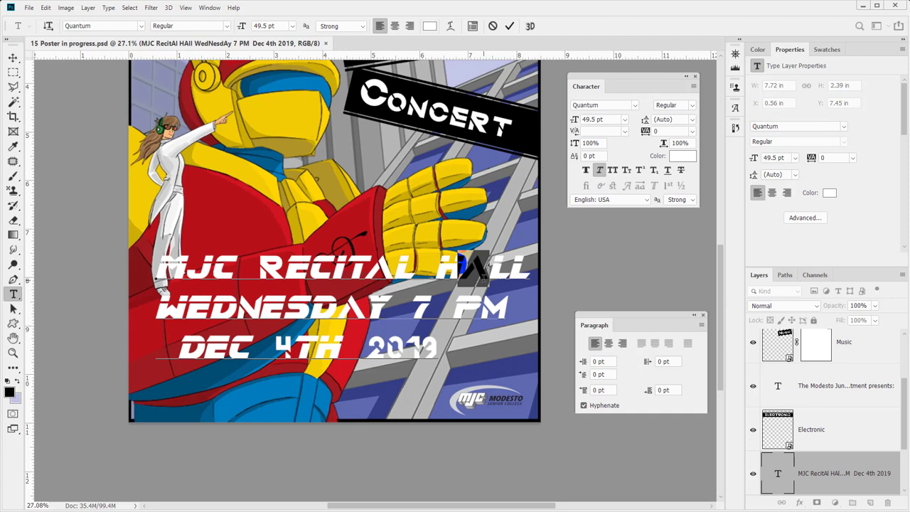
left_click(502, 275)
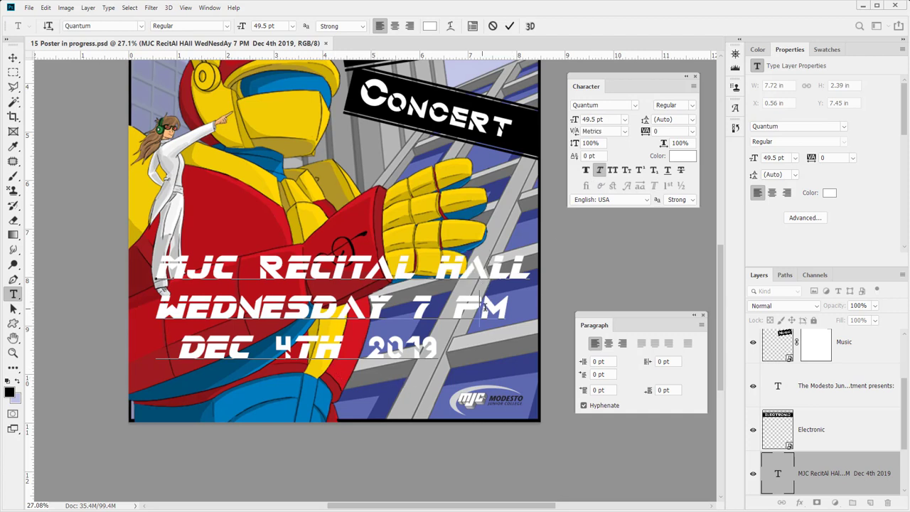
- Apply faux italic to the Quantum "4" and the year "2019" in the date line
mouse_move(291, 348)
left_mouse_down()
mouse_move(252, 348)
mouse_move(274, 348)
left_mouse_up()
left_click(599, 170)
left_click(375, 343)
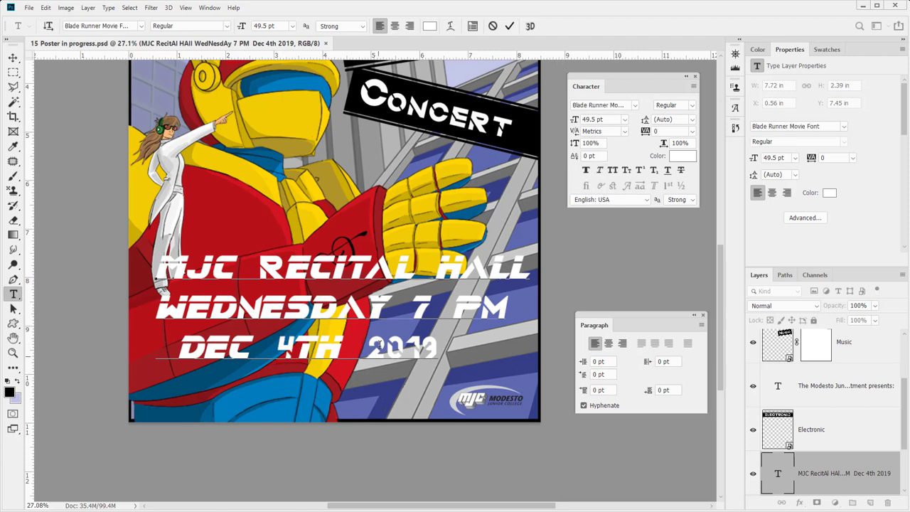
left_click_drag(365, 349, 439, 348)
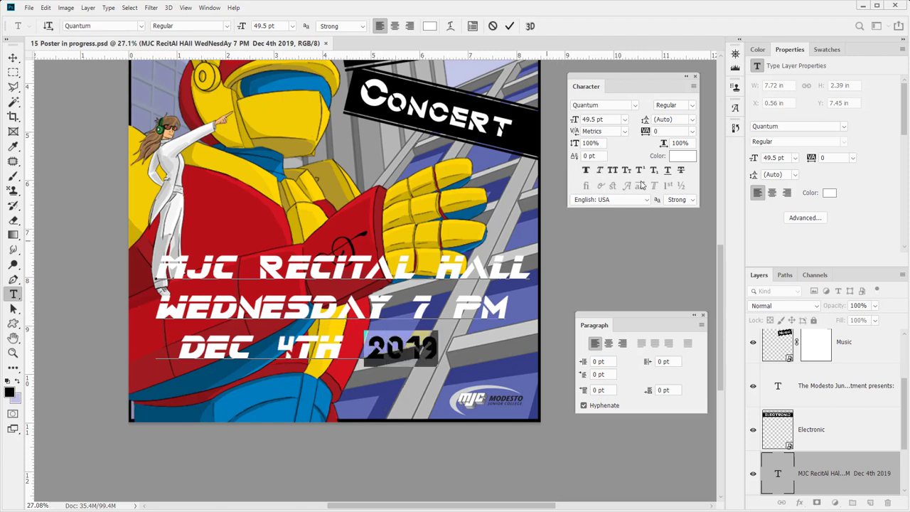
left_click(599, 171)
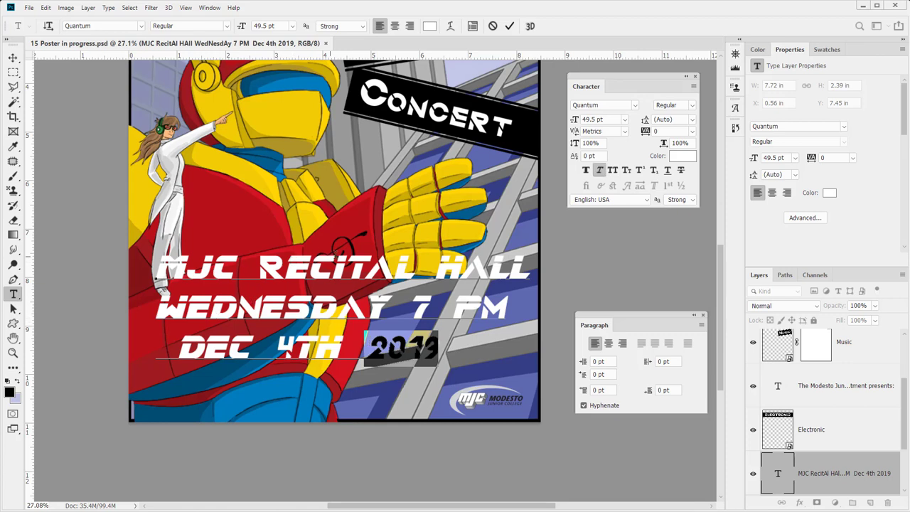
- Apply faux italic to the "R" of "Recital"
left_click_drag(287, 269, 259, 269)
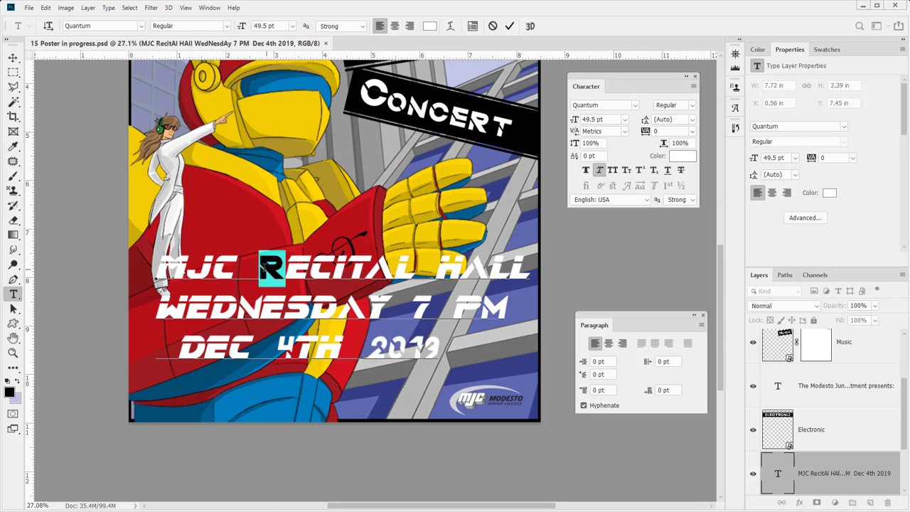
left_click(599, 171)
left_click(294, 271)
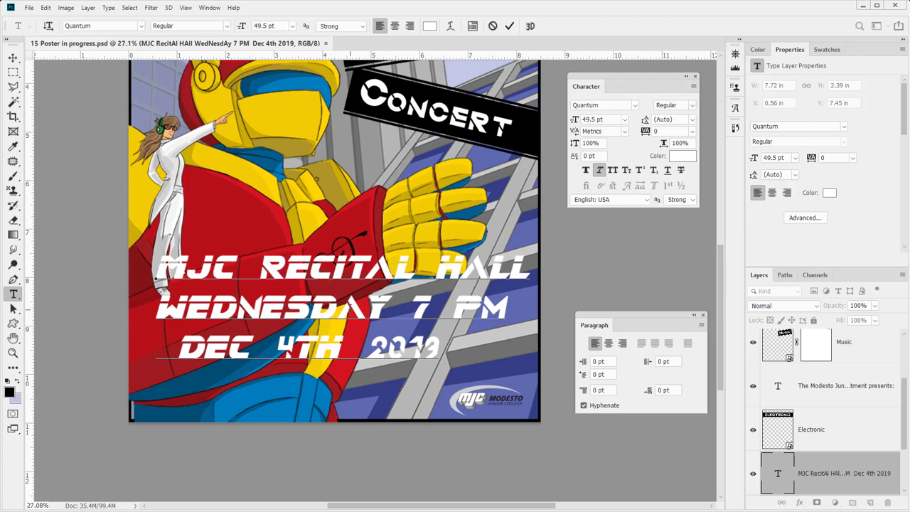
- Kern the gap between the "D" and the Quantum "A" in "Wednesday" to -90
left_click_drag(336, 307, 365, 307)
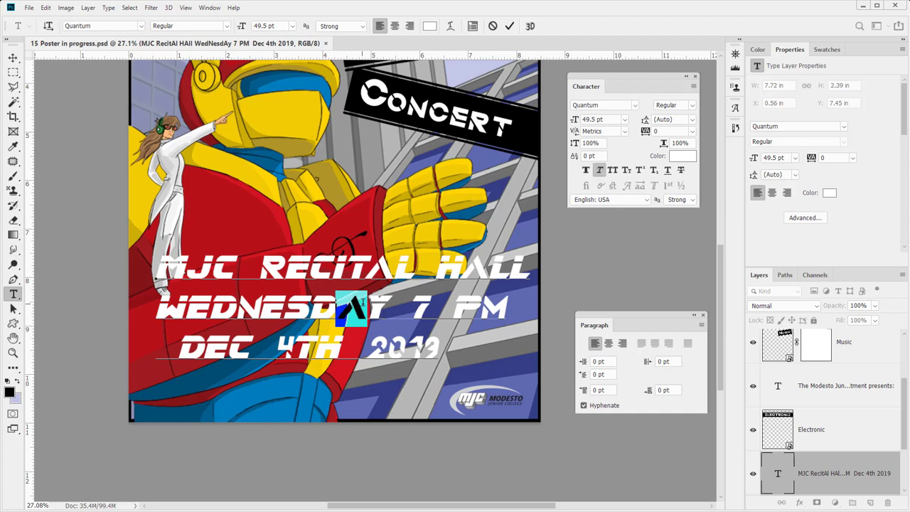
left_click(597, 104)
type("Bl")
key("Return")
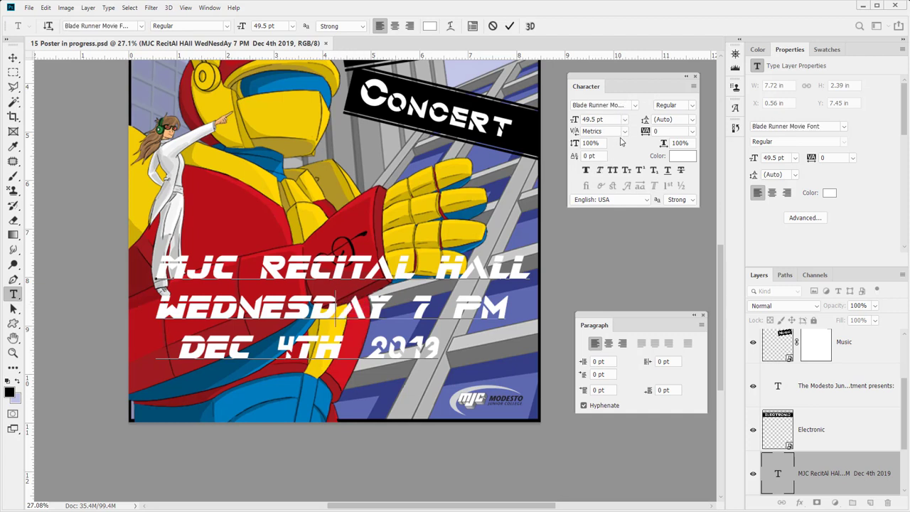
left_click(624, 131)
left_click(623, 133)
left_click(624, 133)
left_click(603, 182)
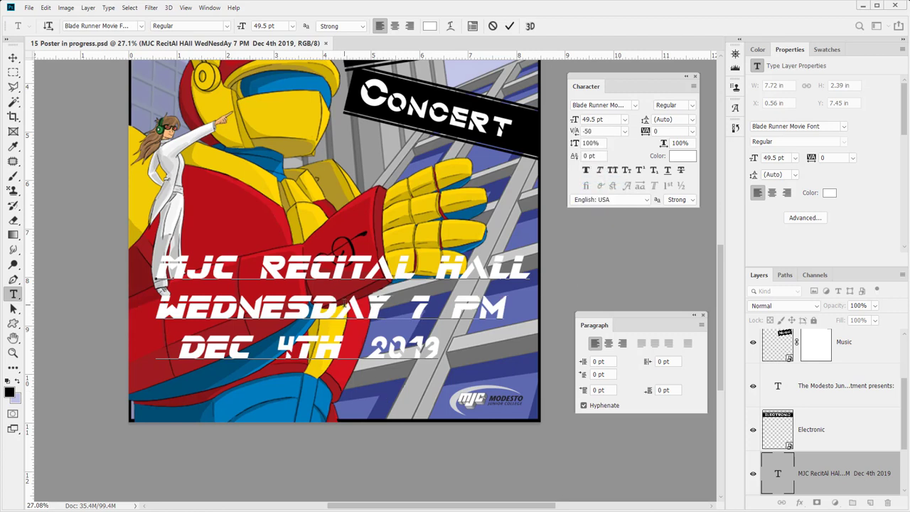
key("Down")
key("Down")
key("Down")
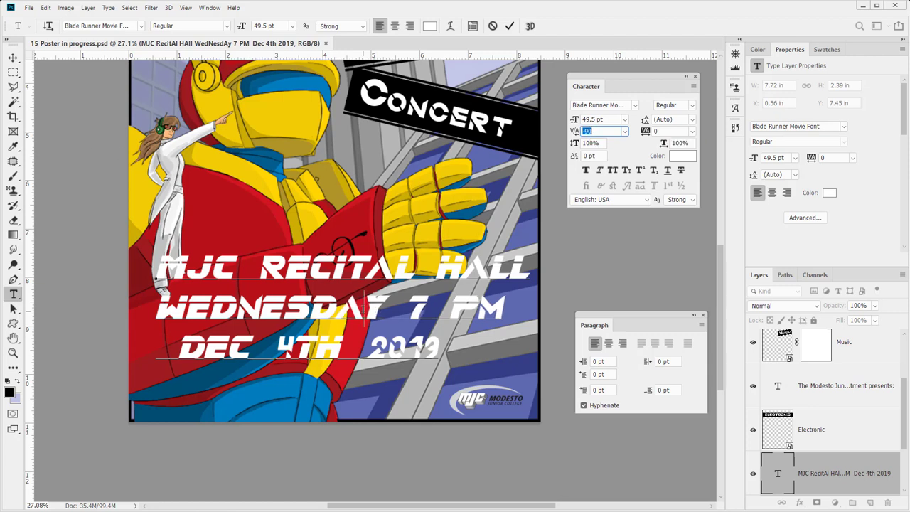
- Kern the gap between "A" and "Y" in "Wednesday" to -90, commit the text and save the poster
left_click(362, 307)
left_click(626, 131)
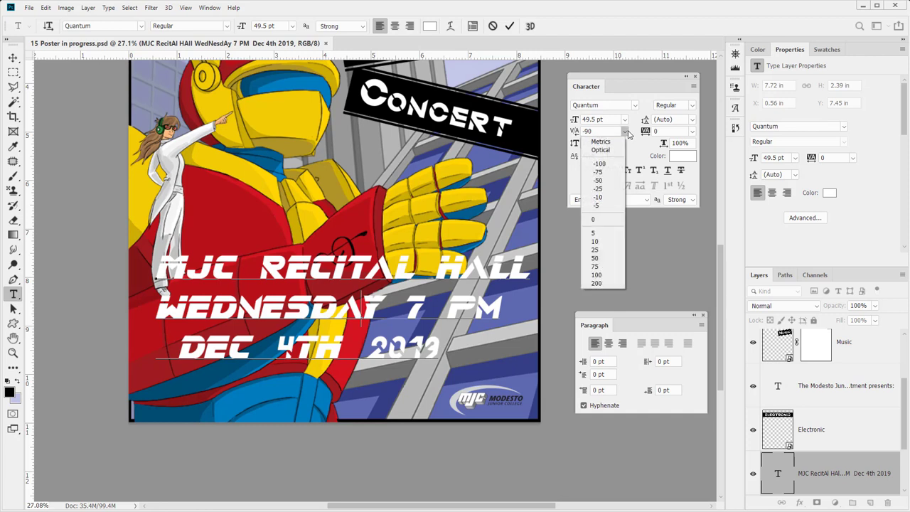
left_click(626, 132)
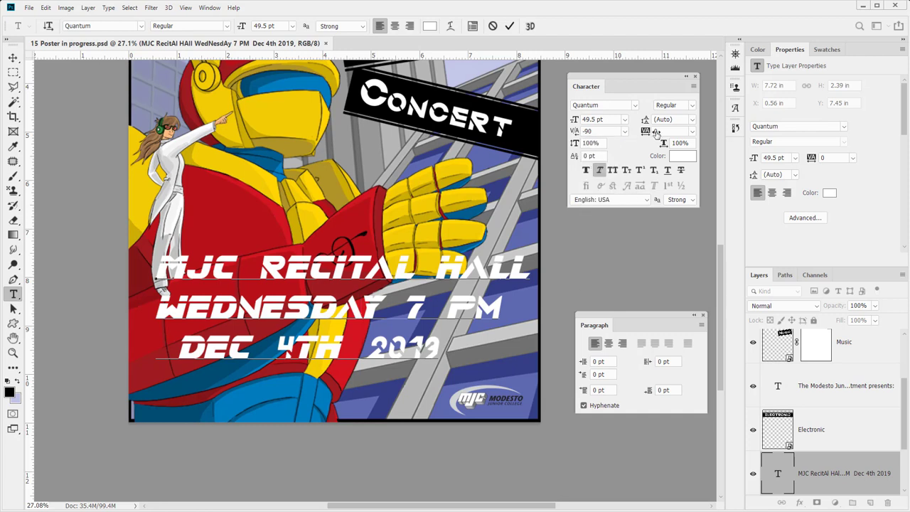
left_click(301, 374)
key("ctrl+s")
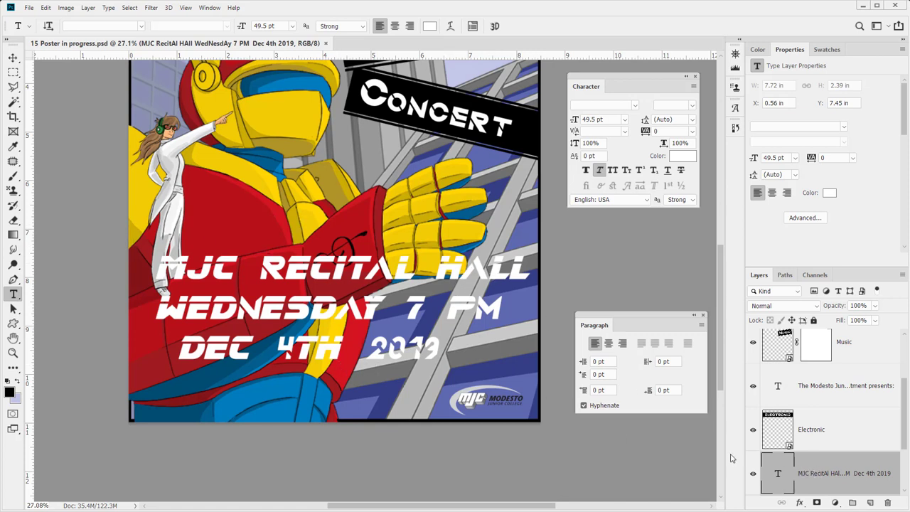
- Convert the venue and date text layer to a Smart Object, scale it to about 57% and place it just above the MJC logo
right_click(849, 487)
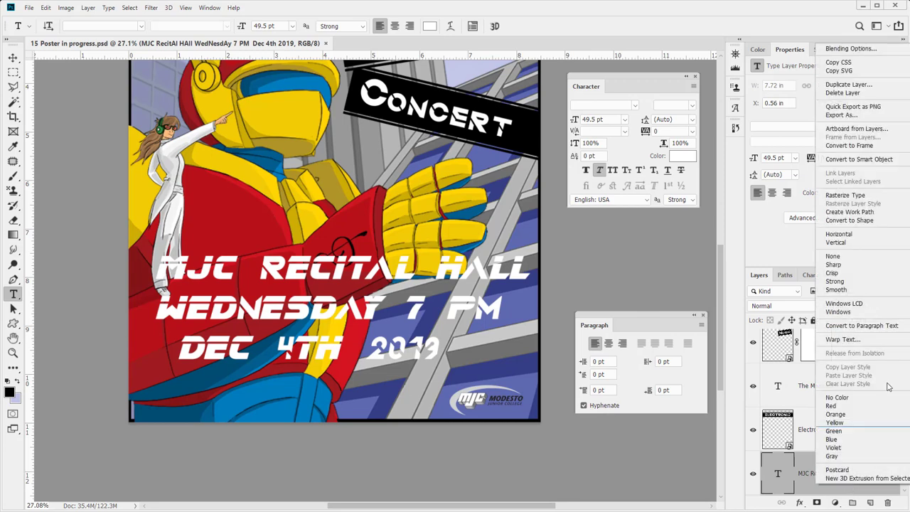
left_click(897, 161)
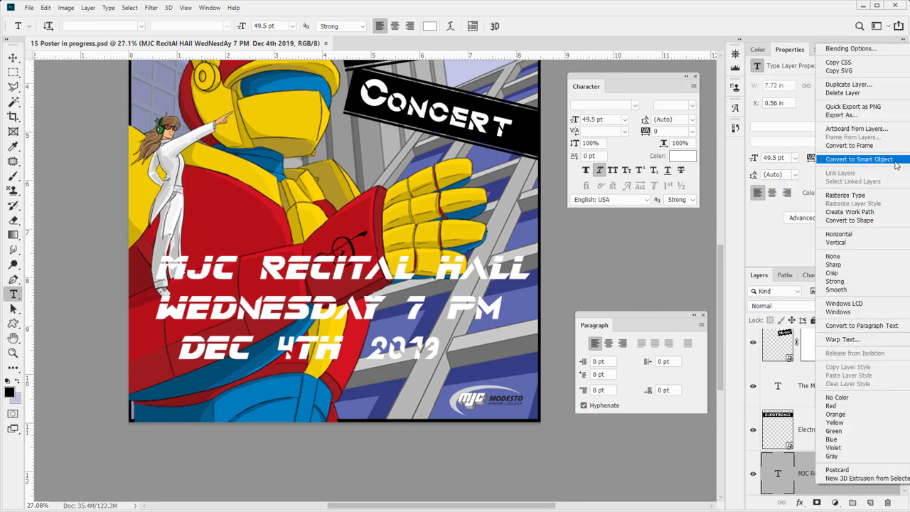
key("ctrl+t")
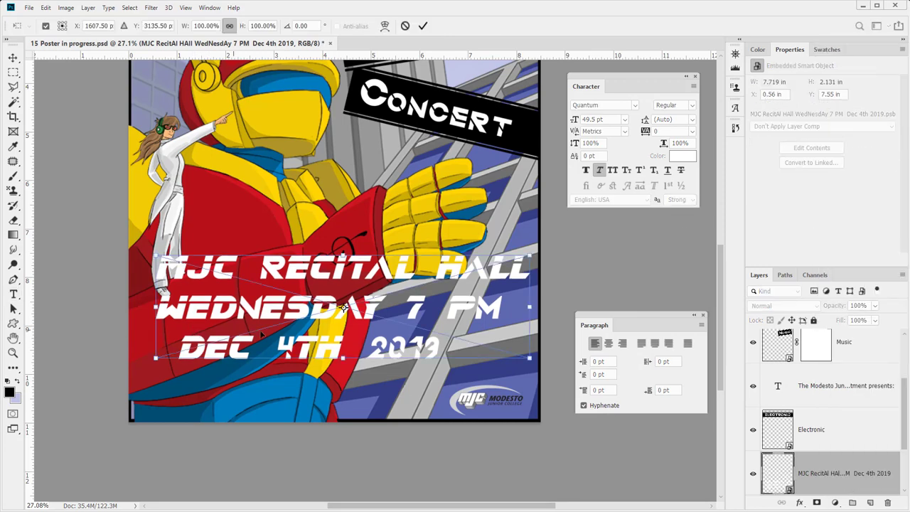
left_click_drag(529, 255, 391, 292)
left_click_drag(278, 326, 342, 329)
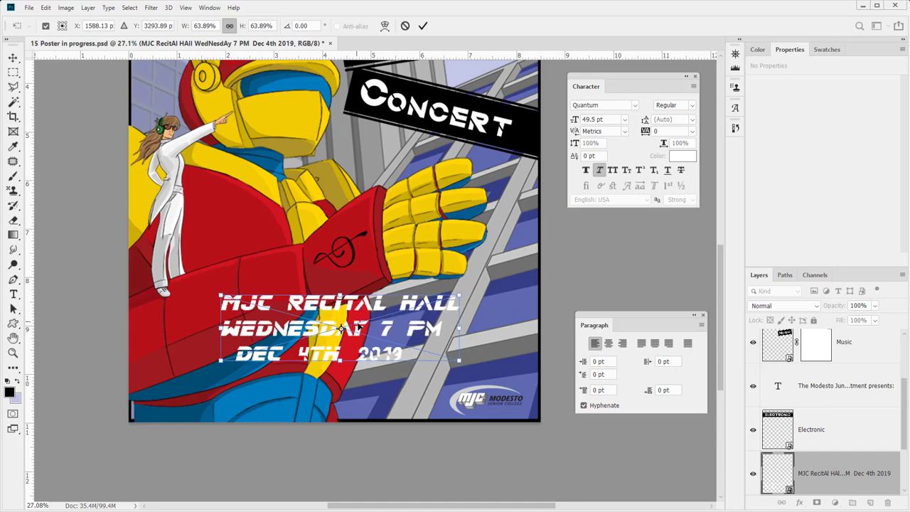
left_click_drag(461, 360, 492, 369)
scroll(382, 288, "up", 3)
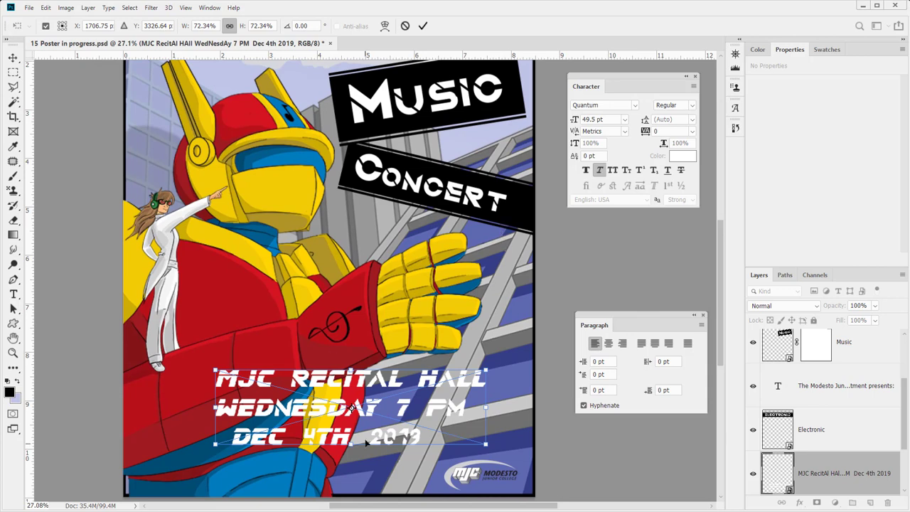
left_click_drag(384, 442, 430, 444)
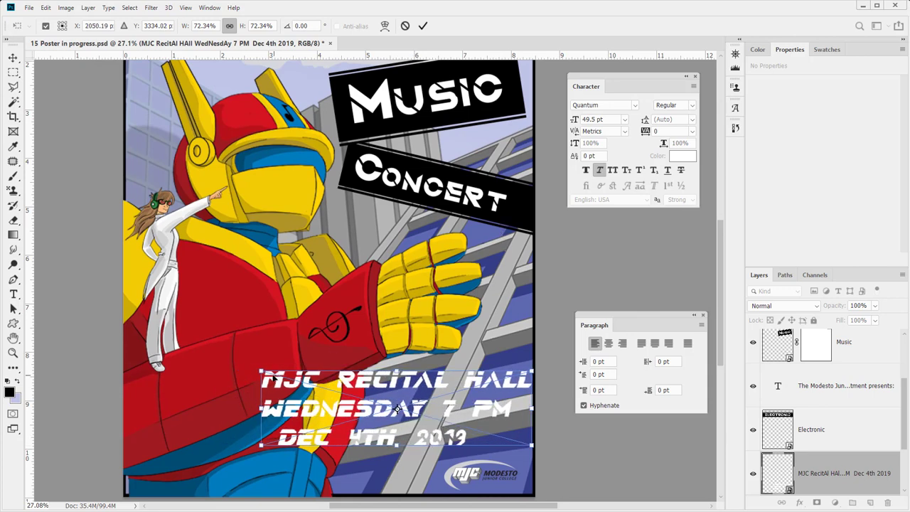
left_click_drag(261, 369, 321, 380)
left_click_drag(385, 403, 378, 405)
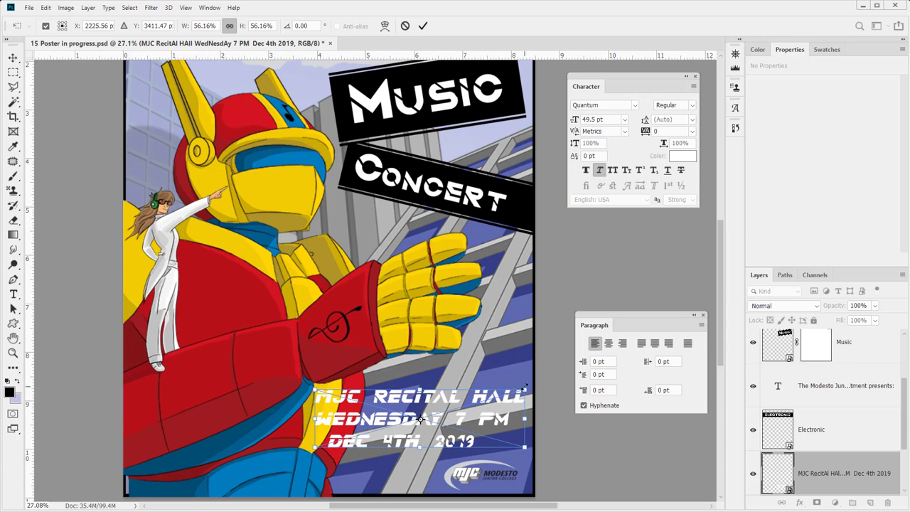
left_click_drag(526, 387, 530, 385)
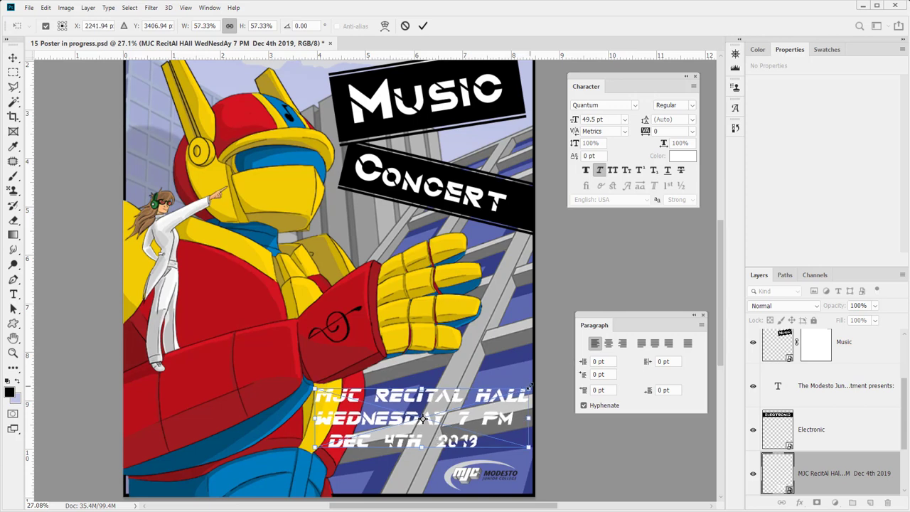
key("Return")
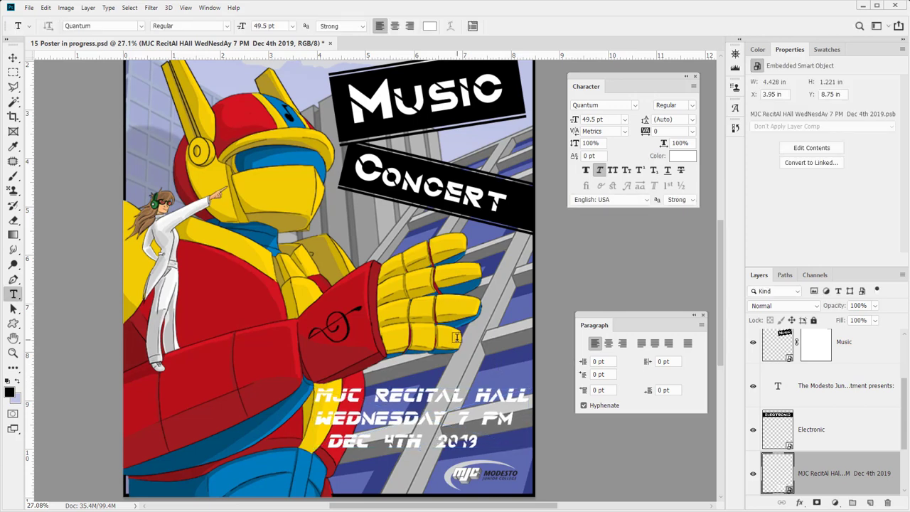
- Open the venue text Smart Object's contents and add a black (000000) Solid Color fill layer beneath the text
scroll(456, 338, "down", 5)
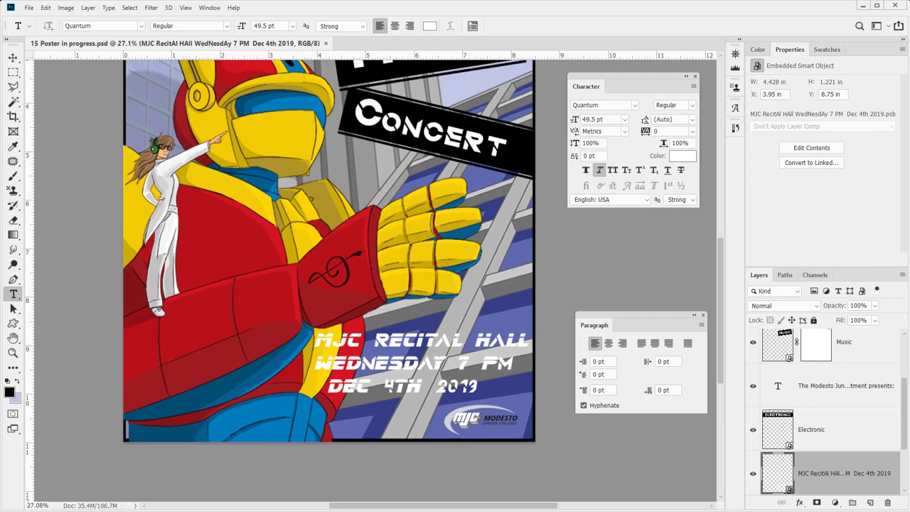
double_click(778, 472)
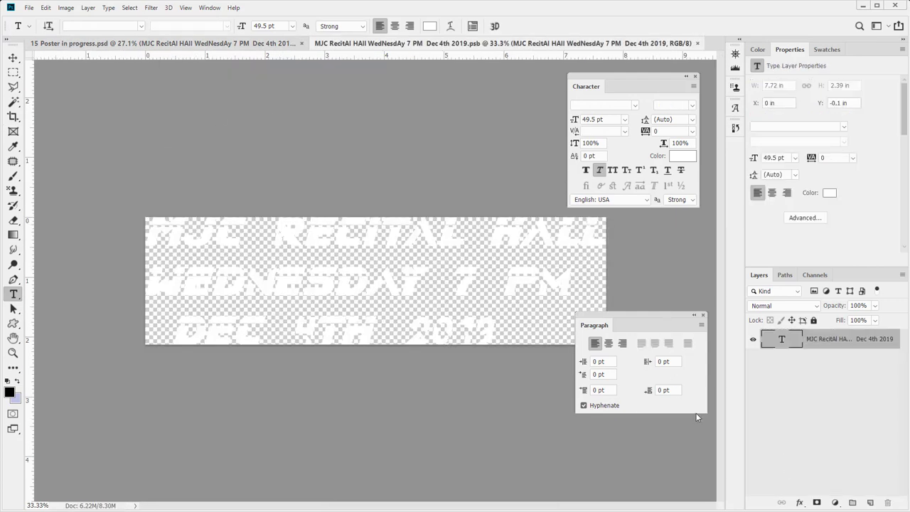
left_click(816, 502)
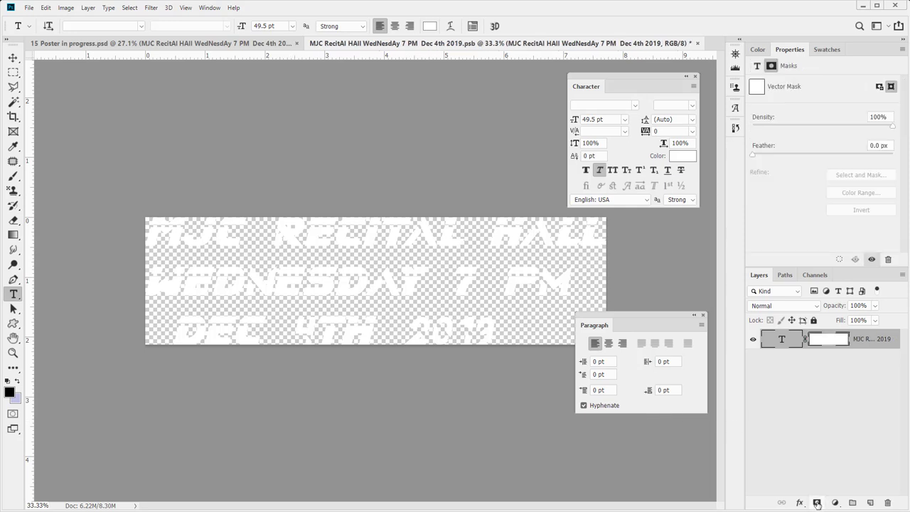
key("ctrl+z")
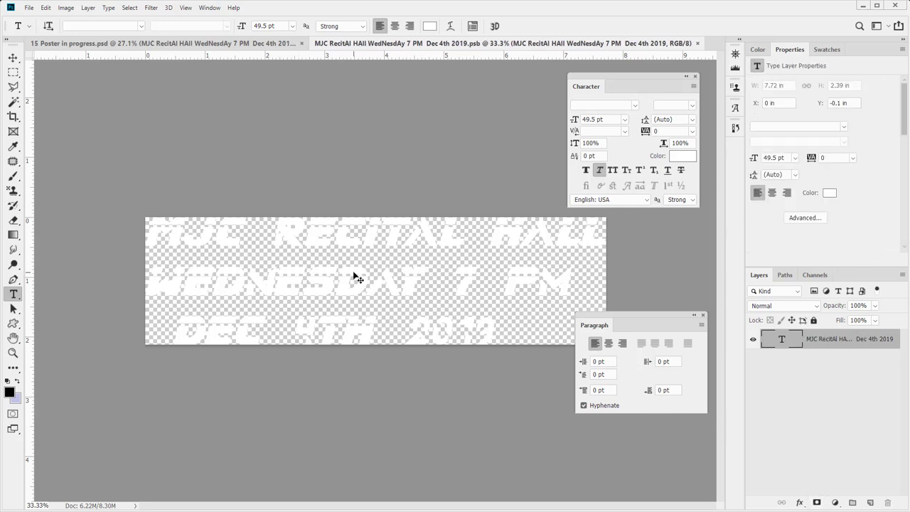
left_click(835, 502)
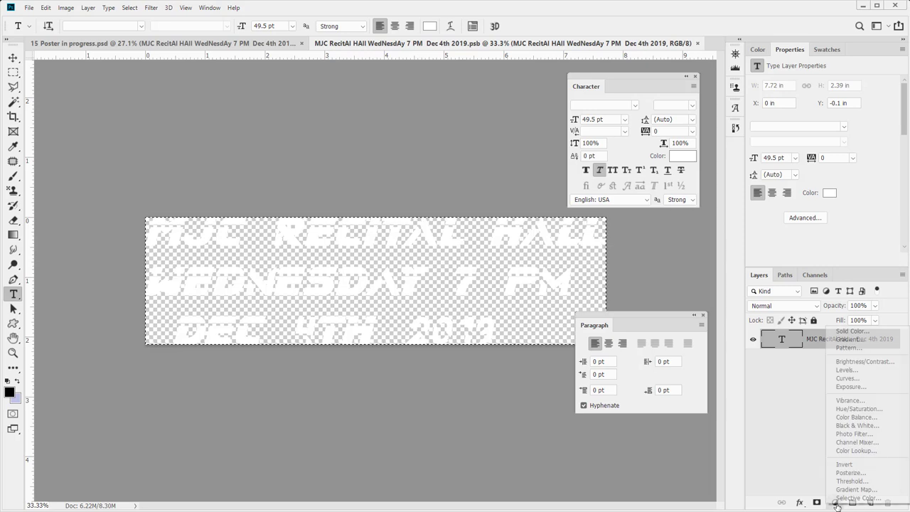
left_click(876, 332)
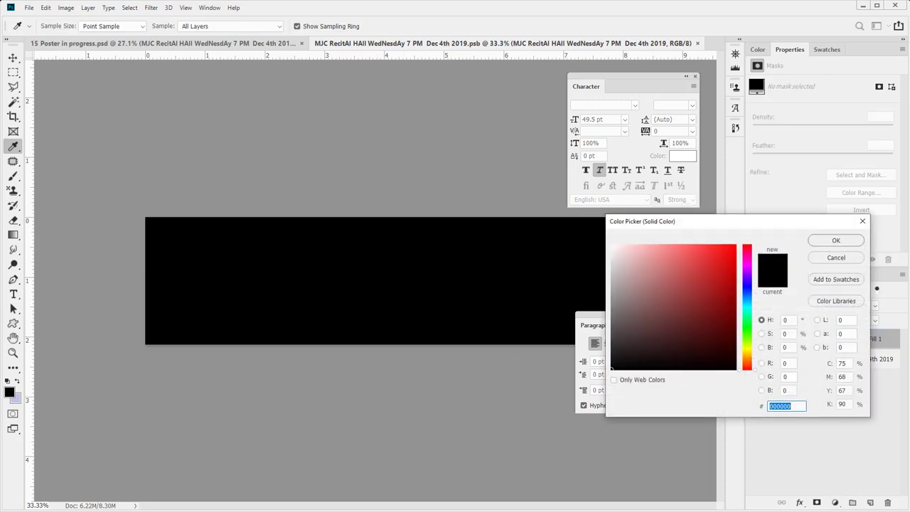
left_click(849, 240)
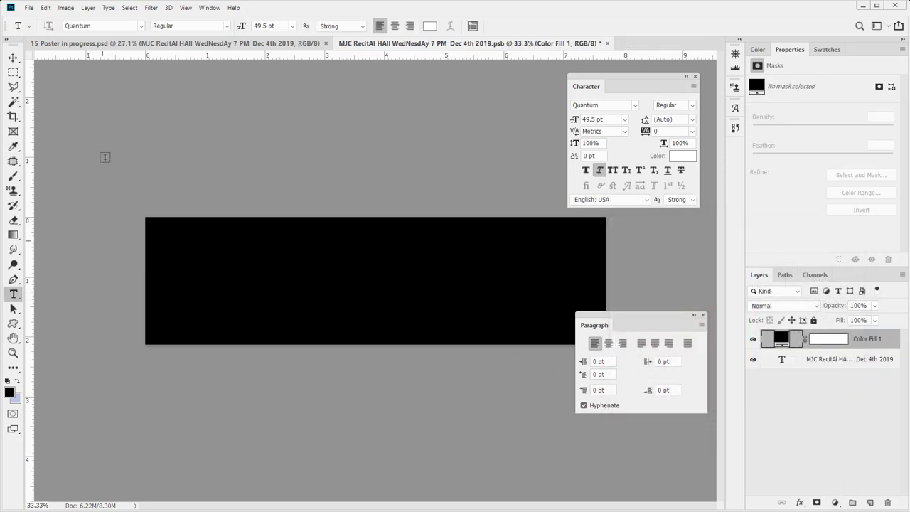
left_click_drag(771, 342, 792, 382)
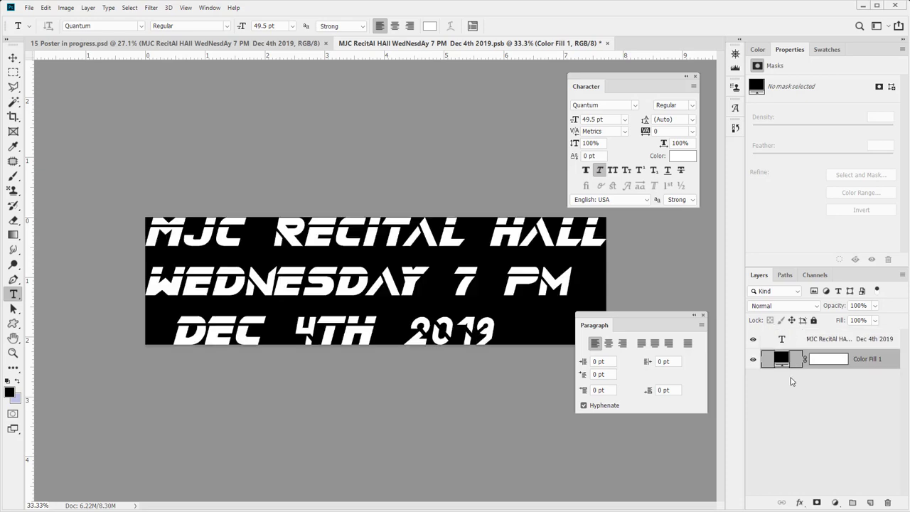
- Enlarge the Smart Object's canvas to 8 inches wide and 3 inches high, anchored at the center
left_click(66, 8)
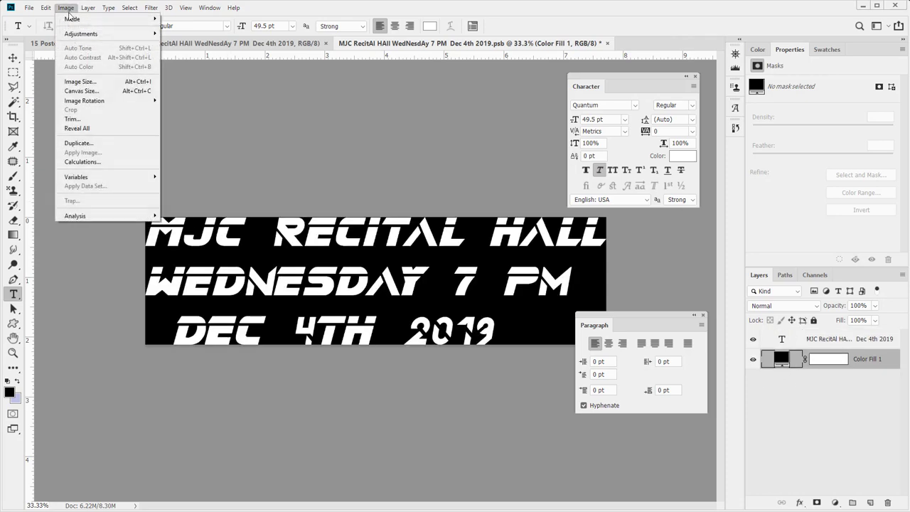
left_click(80, 91)
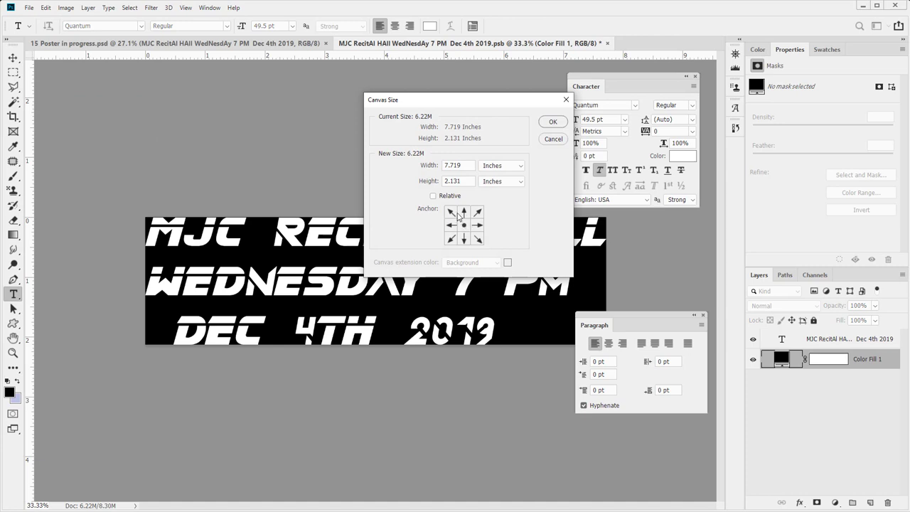
left_click_drag(459, 181, 351, 172)
type("3")
double_click(449, 164)
key("Return")
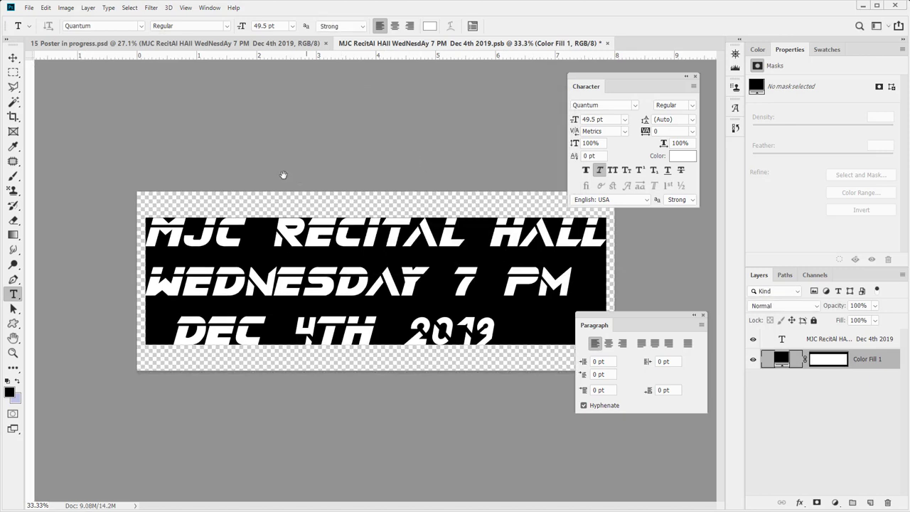
- Stretch the black fill's layer mask to about 104% wide and 111% high so it spans the canvas width behind the text
left_click(844, 361)
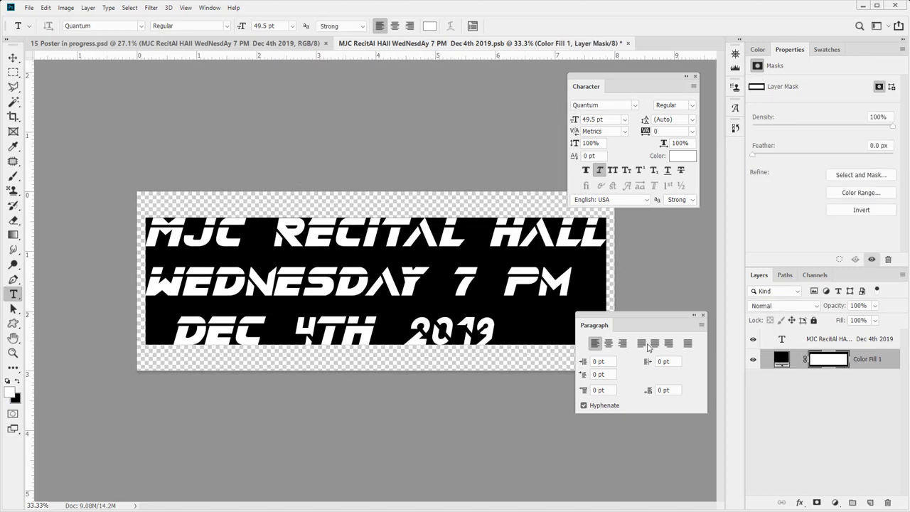
key("ctrl+t")
mouse_move(146, 278)
left_mouse_down()
mouse_move(118, 277)
mouse_move(133, 270)
left_mouse_up()
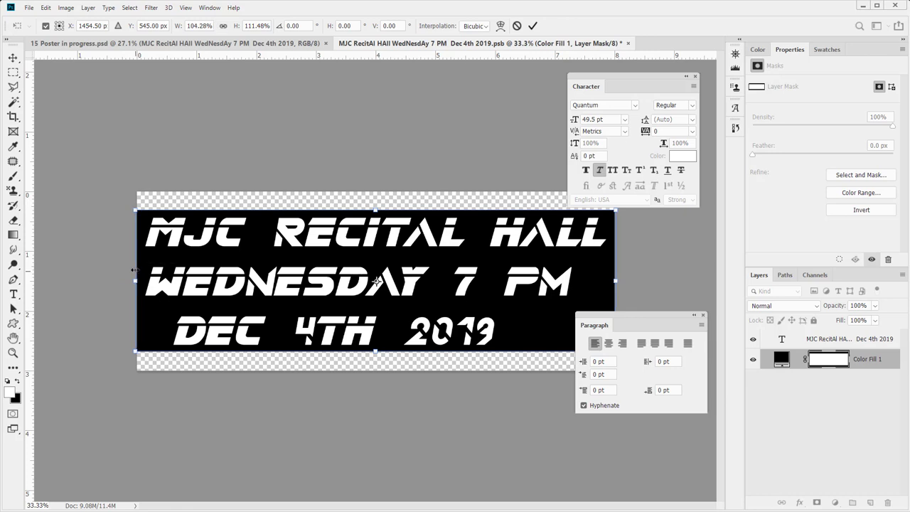
key("Return")
- Add thin horizontal black stripes above and below the black block by filling marquee selections on the fill's mask
left_click(13, 72)
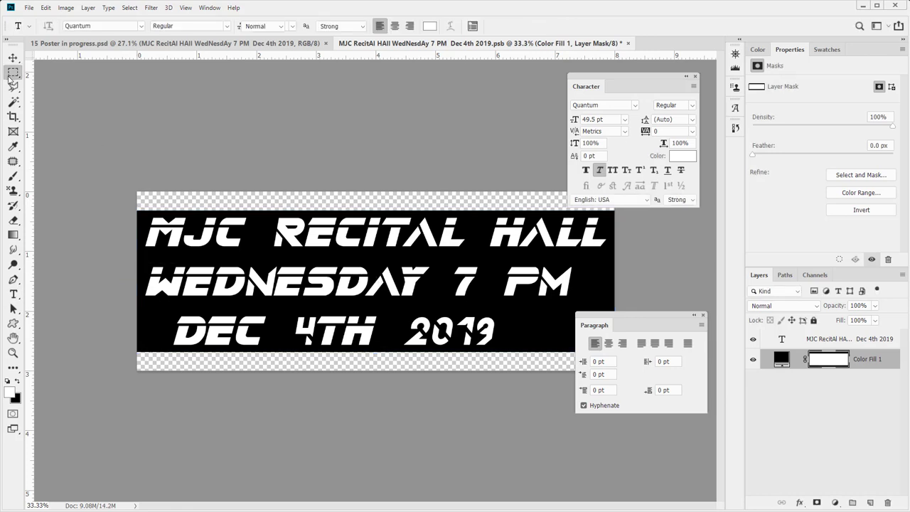
left_click_drag(137, 192, 645, 204)
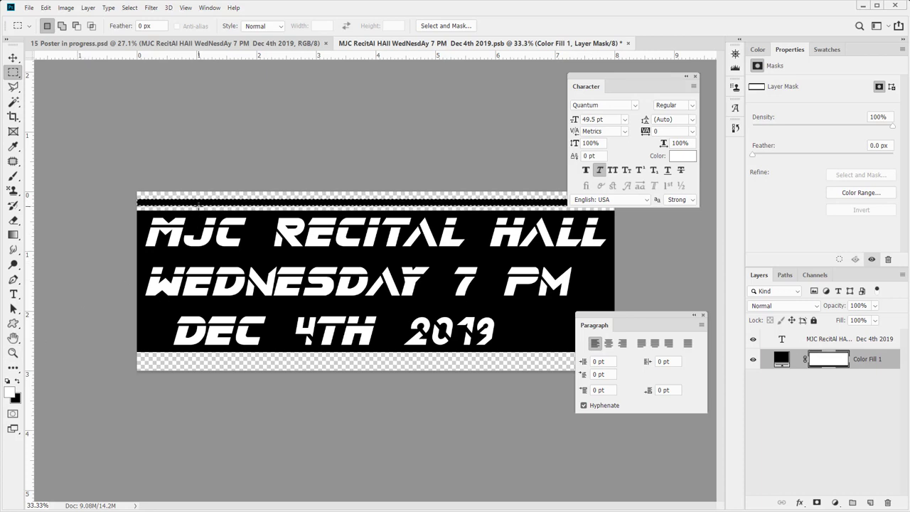
left_click_drag(202, 210, 211, 365)
key("alt+BackSpace")
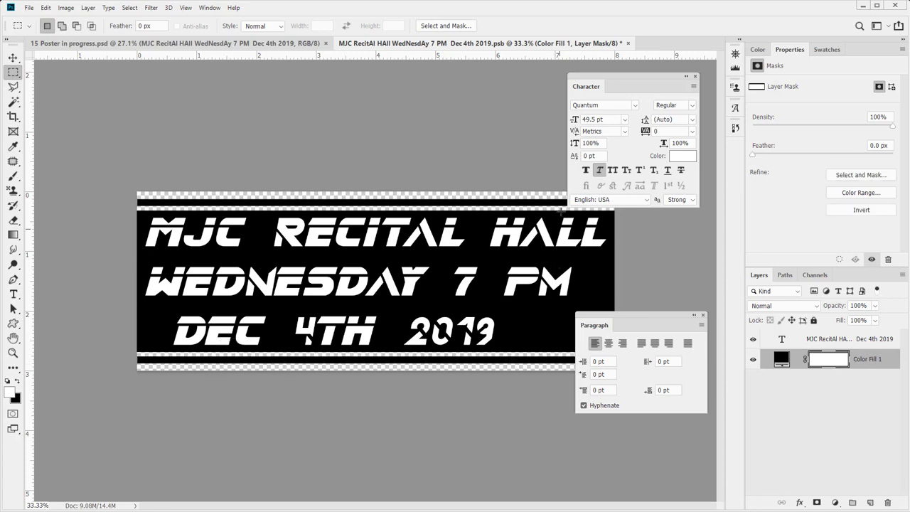
- Dismiss the floating character and paragraph settings, then save and close the Smart Object's contents
left_click(696, 77)
left_click(705, 316)
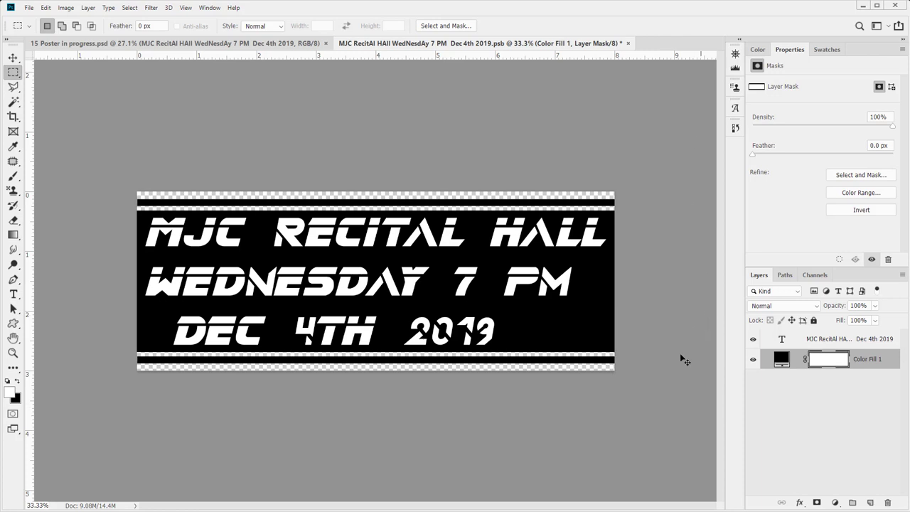
key("ctrl+w")
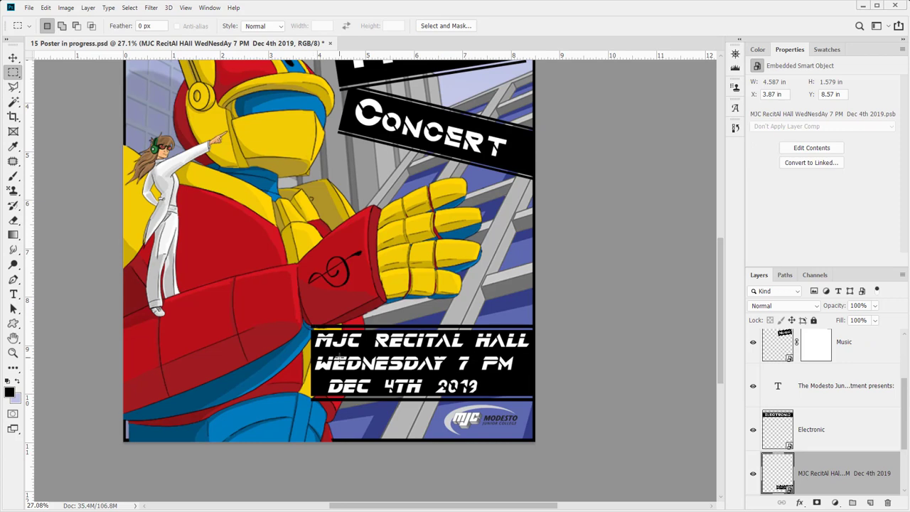
- Duplicate the Smart Object's black fill layer into 15 Poster in progress.psd, then hide the original and close the saved contents
double_click(785, 467)
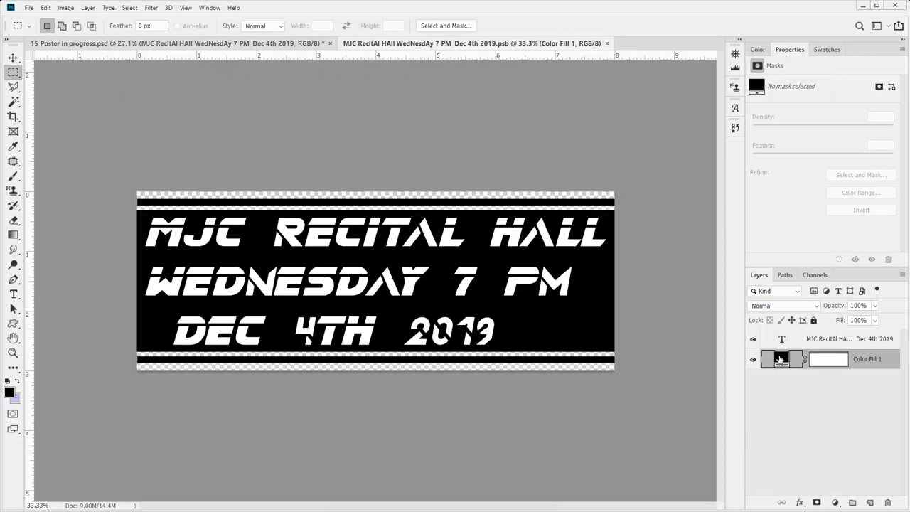
left_click(779, 361, "ctrl")
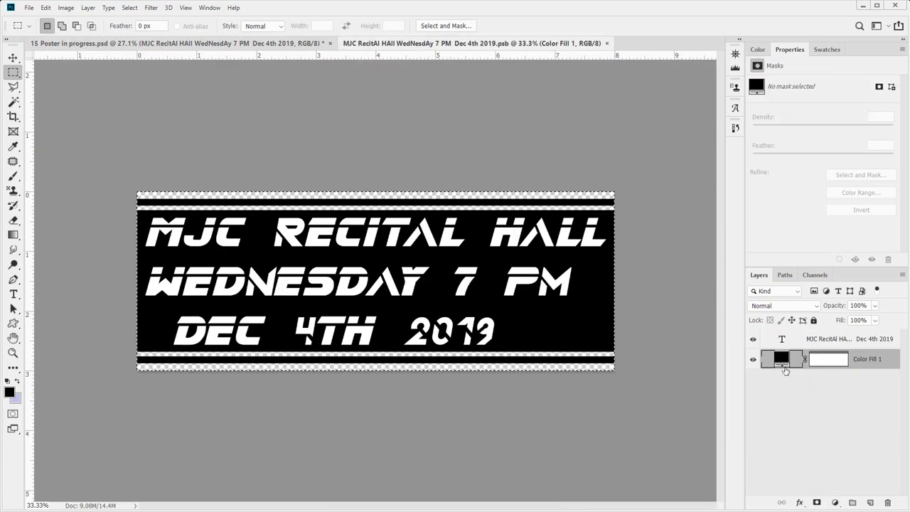
right_click(853, 361)
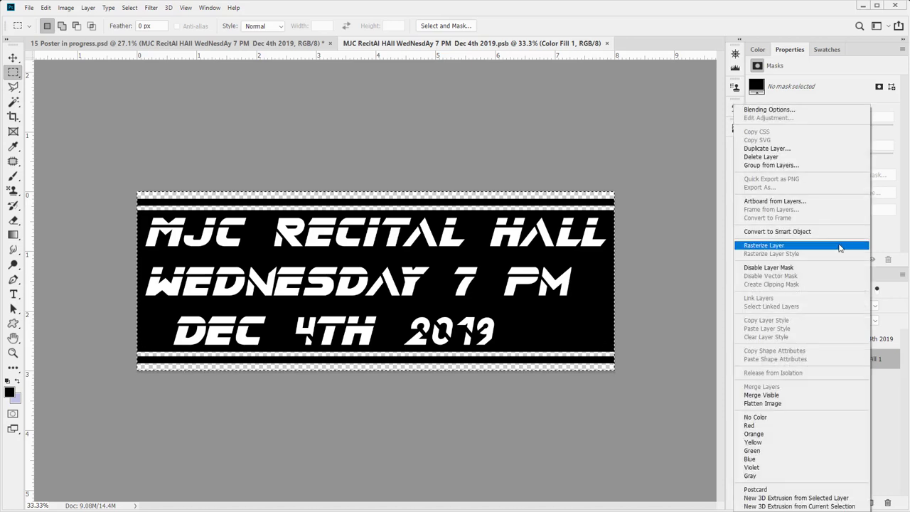
left_click(809, 148)
left_click(488, 178)
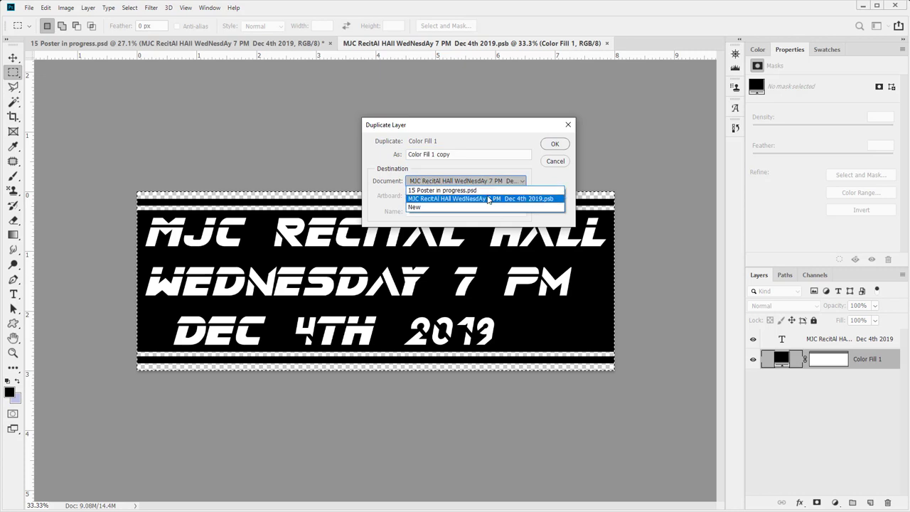
left_click(489, 189)
left_click(555, 144)
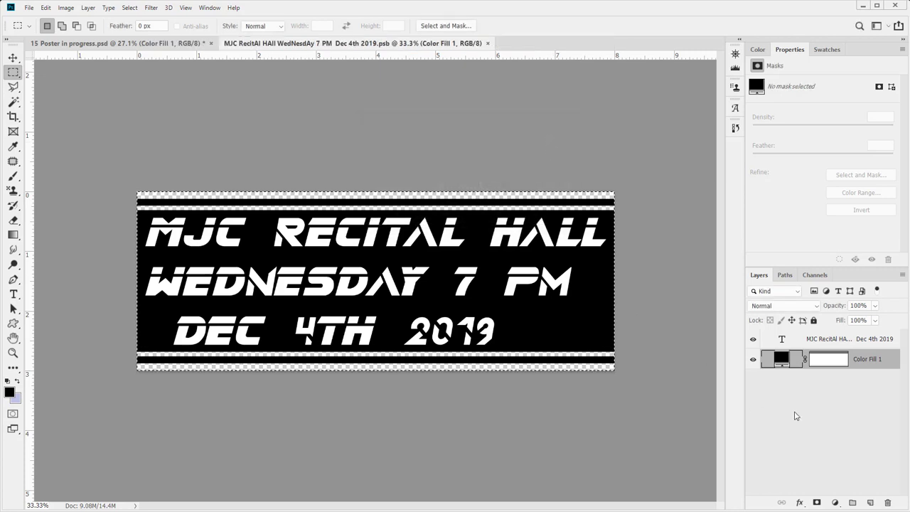
left_click(753, 359)
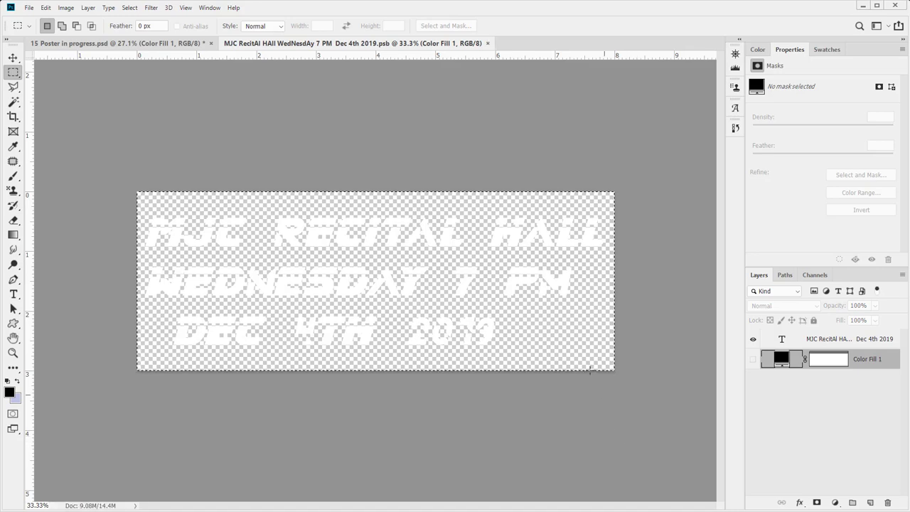
key("ctrl+w")
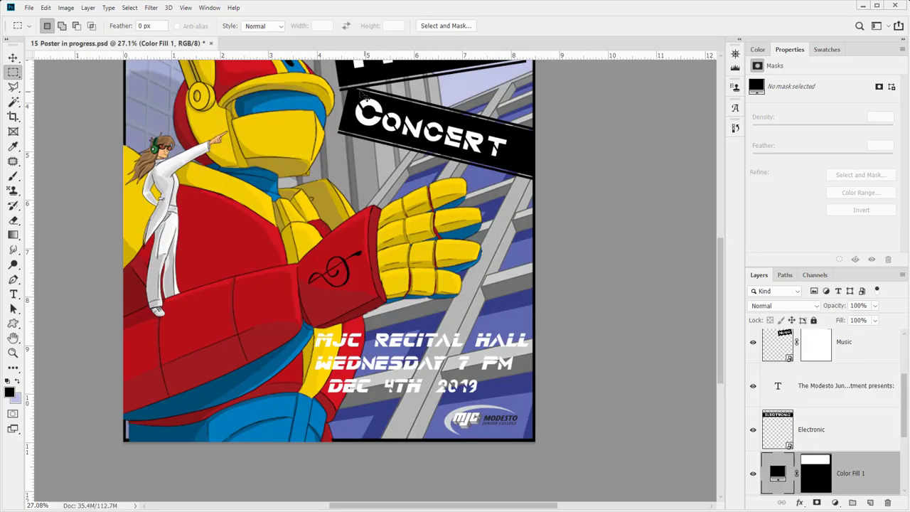
- Move the duplicated black fill over the lower part of the poster and convert it to a Smart Object
key("v")
left_click_drag(381, 80, 401, 448)
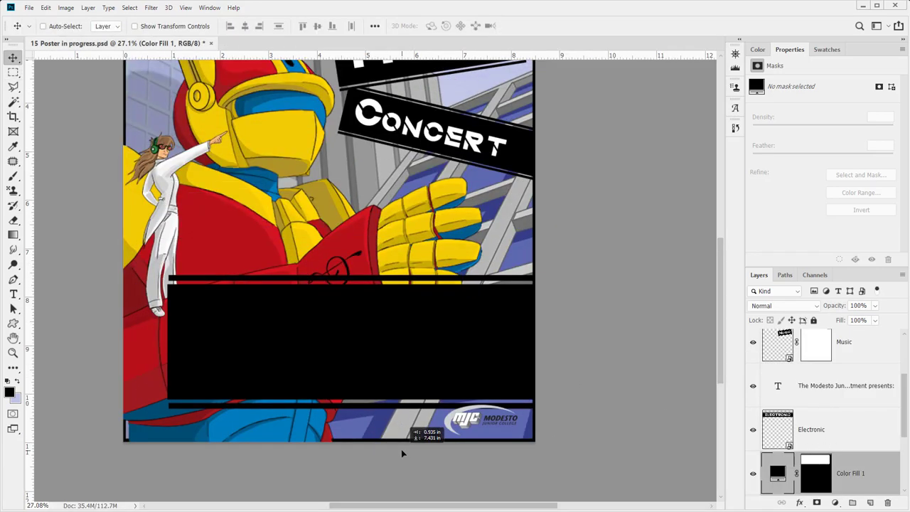
key("ctrl")
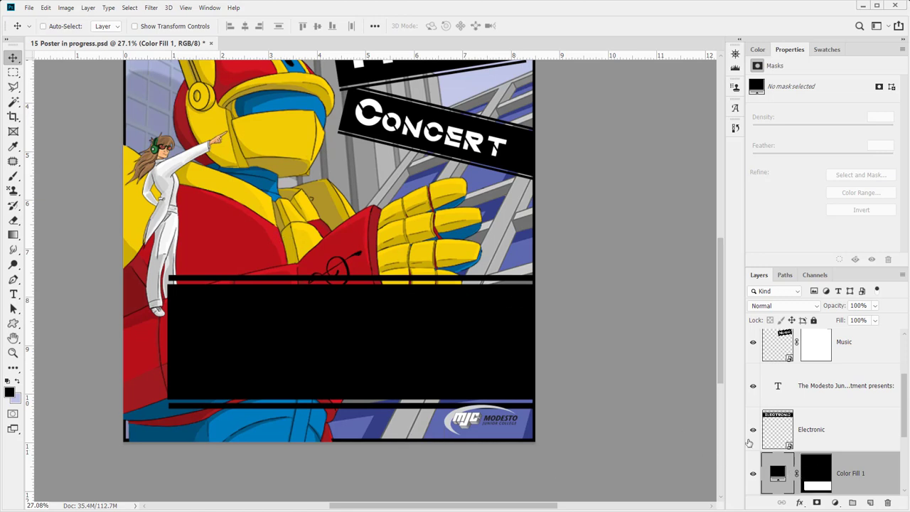
mouse_move(365, 320)
left_mouse_down()
mouse_move(334, 284)
mouse_move(359, 321)
left_mouse_up()
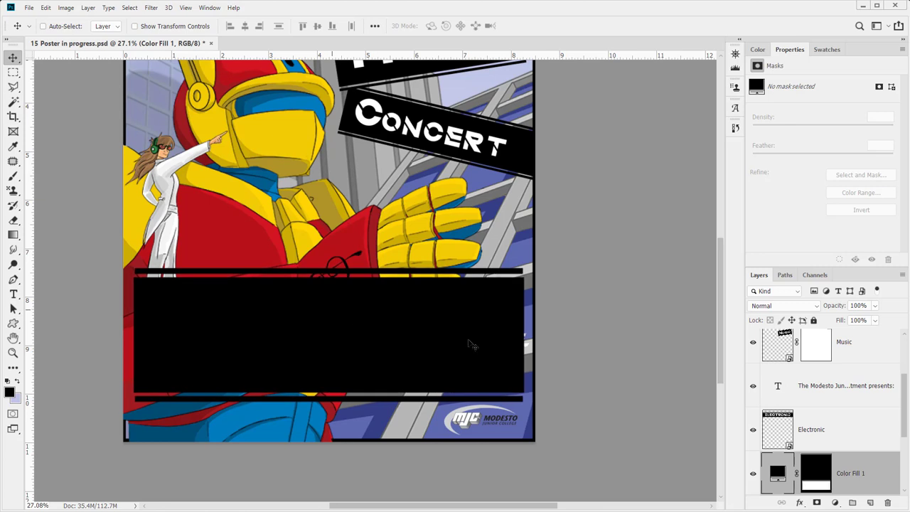
right_click(868, 465)
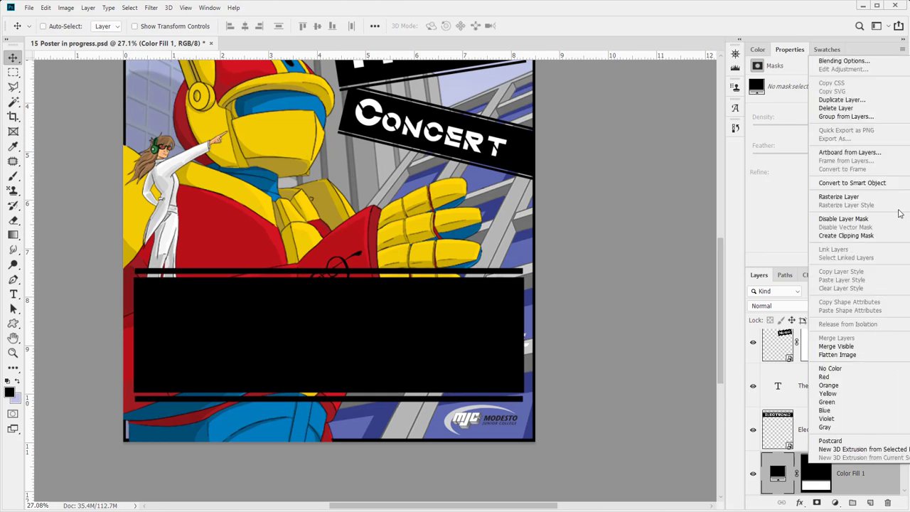
left_click(900, 184)
key("ctrl+t")
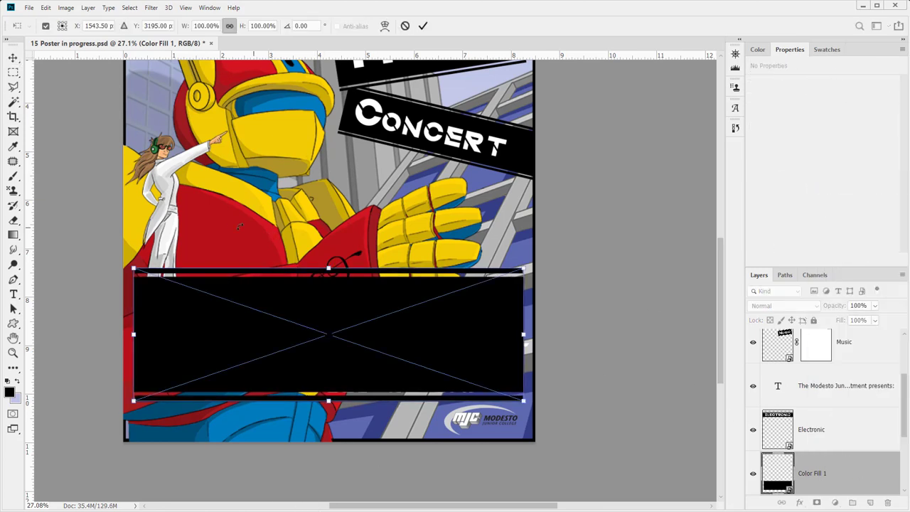
key("Return")
- Place the black fill layer beneath the venue text and resize it to about 6.4 by 1.6 inches, reaching the poster's right edge
scroll(796, 425, "down", 3)
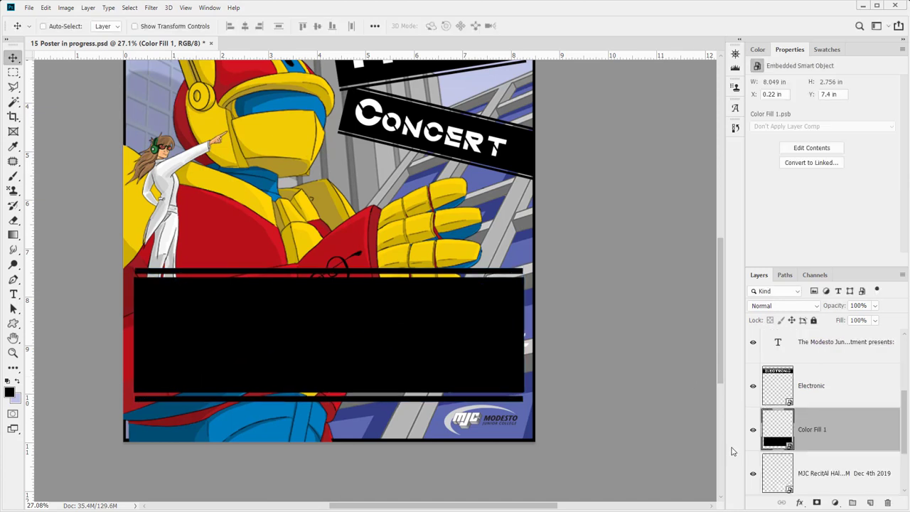
left_click_drag(835, 343, 832, 411)
key("ctrl+t")
left_click_drag(133, 268, 295, 325)
left_click_drag(412, 361, 423, 364)
left_click_drag(306, 324, 274, 321)
left_click_drag(304, 363, 259, 361)
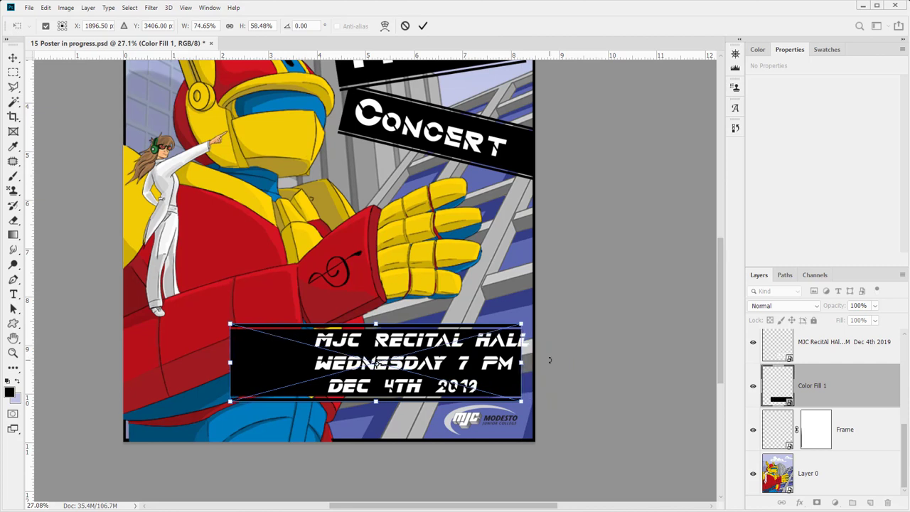
left_click_drag(521, 363, 540, 363)
key("Return")
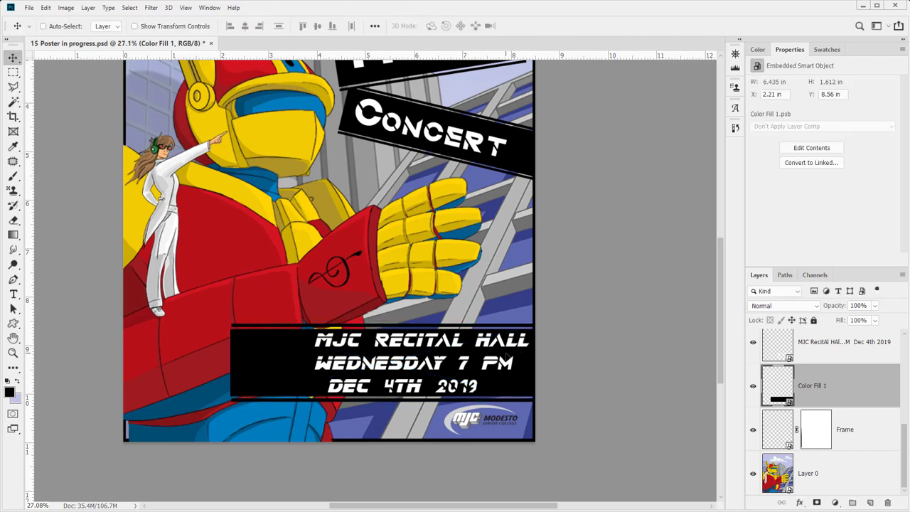
- Widen the black fill leftward to about 6.7 inches and save the poster
key("ctrl+t")
left_click_drag(230, 362, 225, 363)
key("Return")
key("ctrl+s")
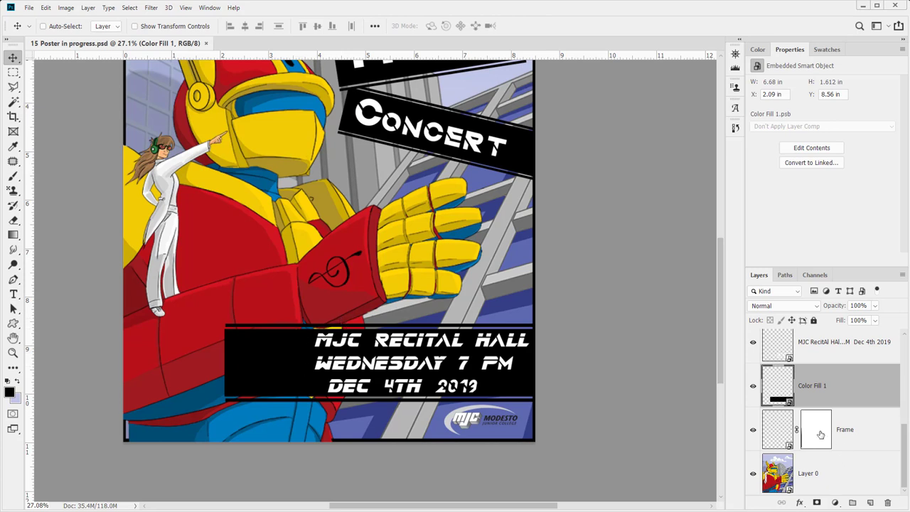
- Add a layer mask to the black fill and paint black strokes on it where the bar covers the robot's forearm
left_click(817, 502)
key("z")
mouse_move(209, 314)
left_mouse_down()
mouse_move(237, 319)
mouse_move(393, 449)
mouse_move(329, 309)
left_mouse_up()
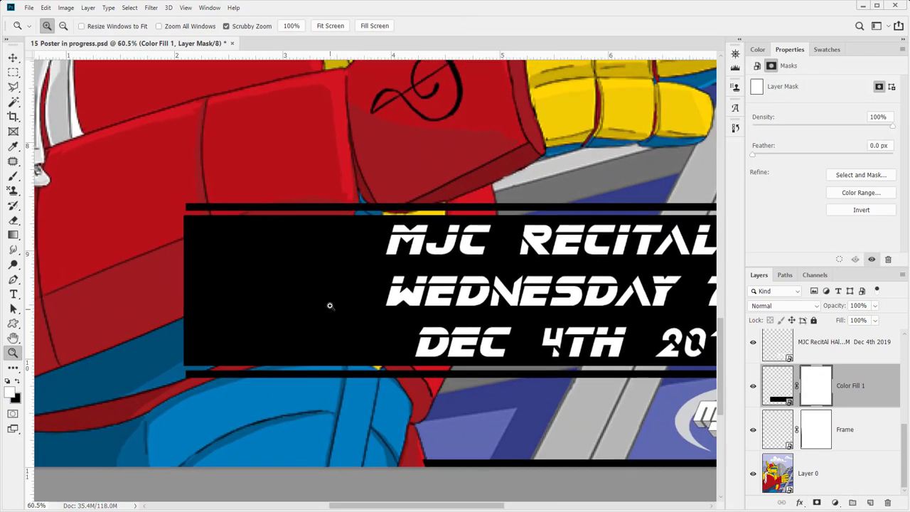
key("b")
key("x")
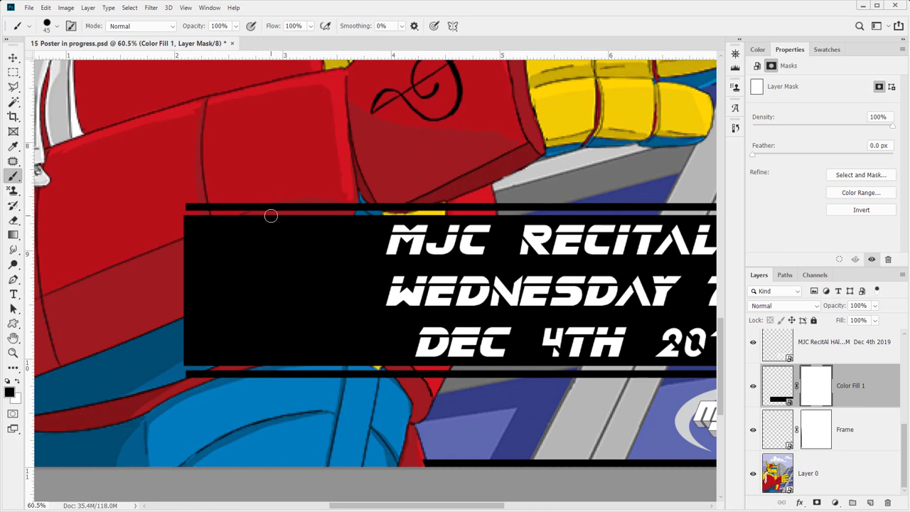
left_click_drag(270, 213, 213, 284)
left_click_drag(236, 236, 186, 281)
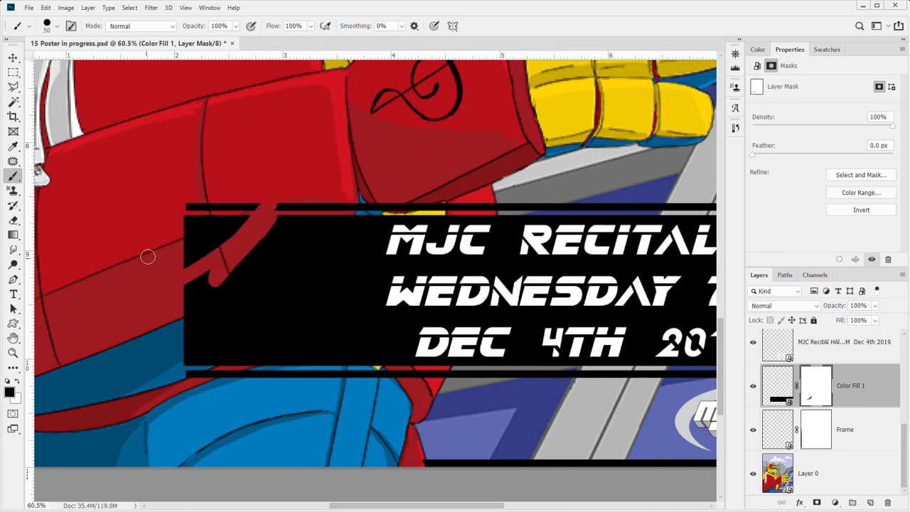
- Mask out the rest of the bar over the robot's forearm with a 400 px brush, following the arm's blue lower edge
key("bracketright")
key("bracketright")
key("bracketright")
key("bracketright")
key("bracketright")
key("bracketright")
key("bracketright")
key("bracketright")
key("bracketright")
key("bracketright")
key("bracketright")
key("bracketright")
mouse_move(199, 213)
left_mouse_down()
mouse_move(172, 268)
mouse_move(240, 210)
left_mouse_up()
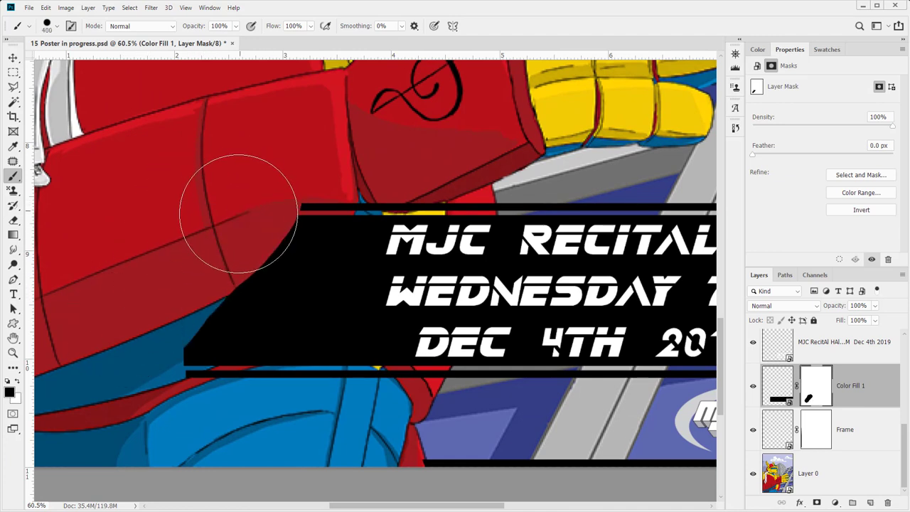
mouse_move(156, 325)
left_mouse_down()
mouse_move(246, 254)
mouse_move(314, 142)
left_mouse_up()
mouse_move(166, 324)
left_mouse_down()
mouse_move(291, 242)
mouse_move(346, 179)
mouse_move(306, 230)
mouse_move(360, 152)
left_mouse_up()
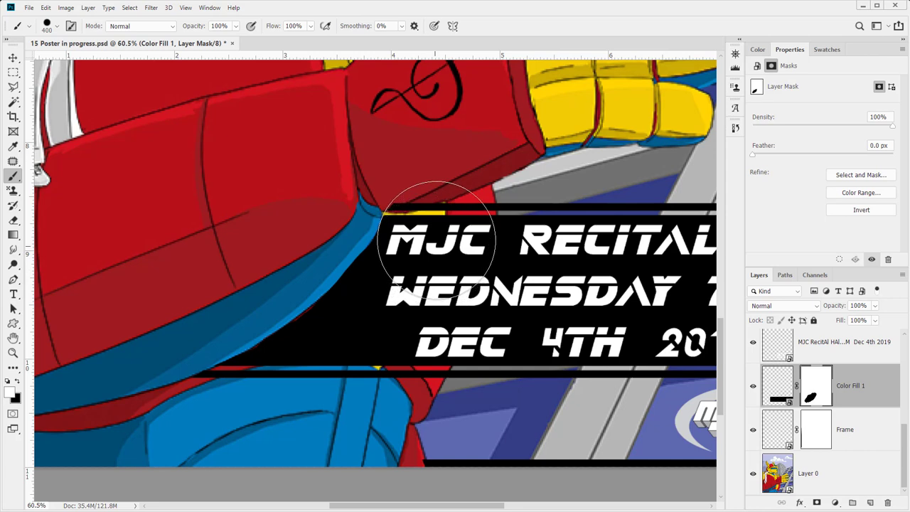
key("x")
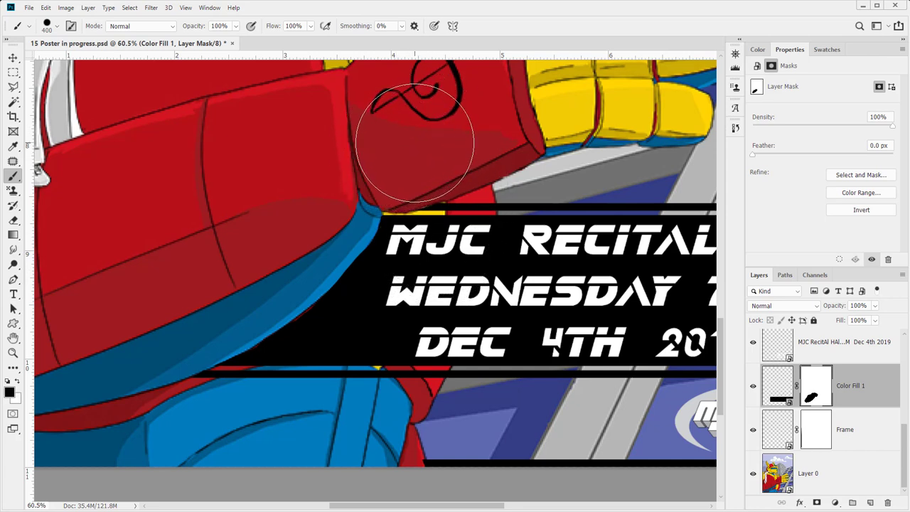
left_click(213, 291, "ctrl")
- Save the poster with the masked venue bar
key("z")
left_click(271, 318, "alt")
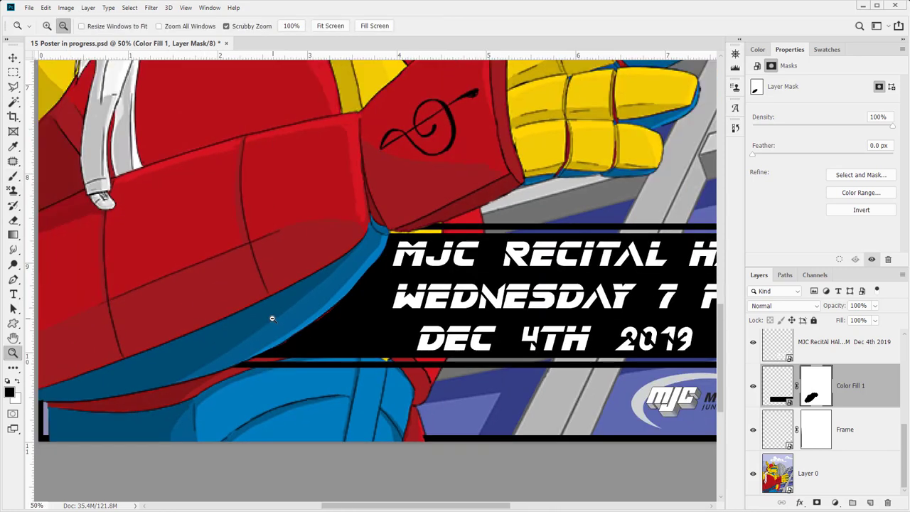
left_click(272, 318, "alt")
left_click(272, 318, "alt")
mouse_move(373, 199)
left_mouse_down()
mouse_move(343, 376)
mouse_move(334, 342)
mouse_move(387, 299)
left_mouse_up()
key("ctrl+r")
key("b")
key("ctrl+s")
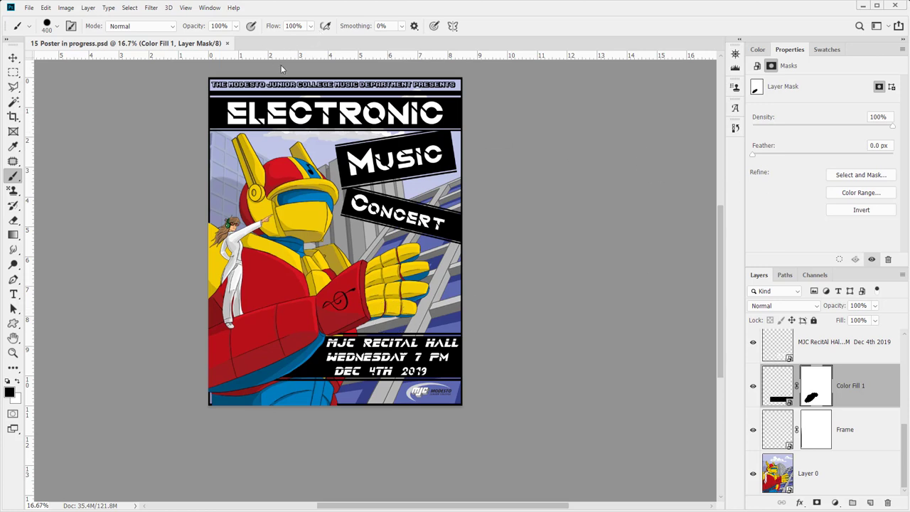
- Try a 1 px white inside stroke at 49% opacity on the presenter text layer
scroll(872, 427, "up", 3)
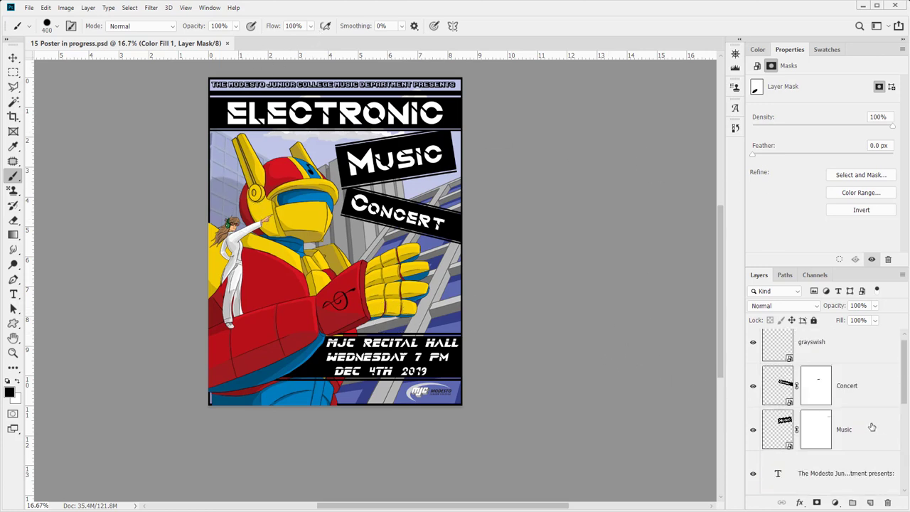
scroll(871, 426, "down", 1)
left_click(832, 431)
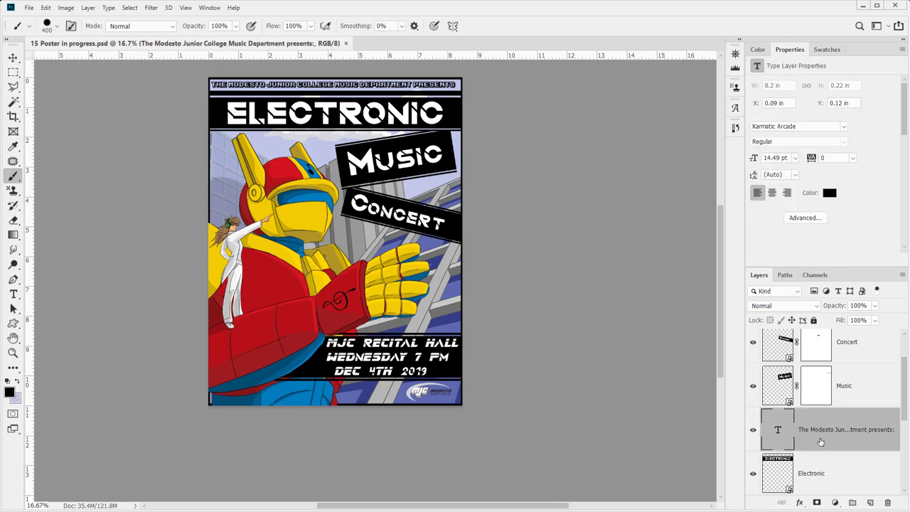
double_click(821, 441)
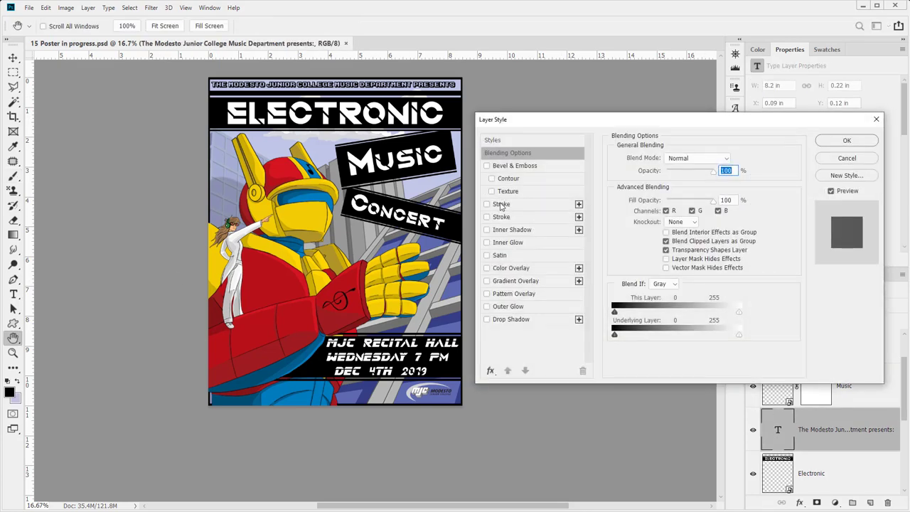
left_click(501, 204)
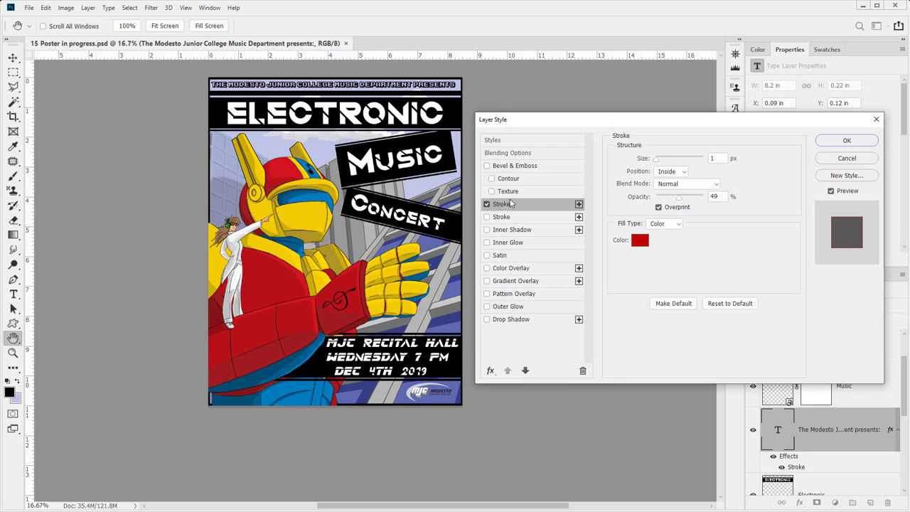
left_click(640, 241)
left_click_drag(640, 277, 611, 246)
left_click(836, 241)
mouse_move(657, 161)
left_mouse_down()
mouse_move(699, 162)
mouse_move(583, 161)
left_mouse_up()
left_click(846, 141)
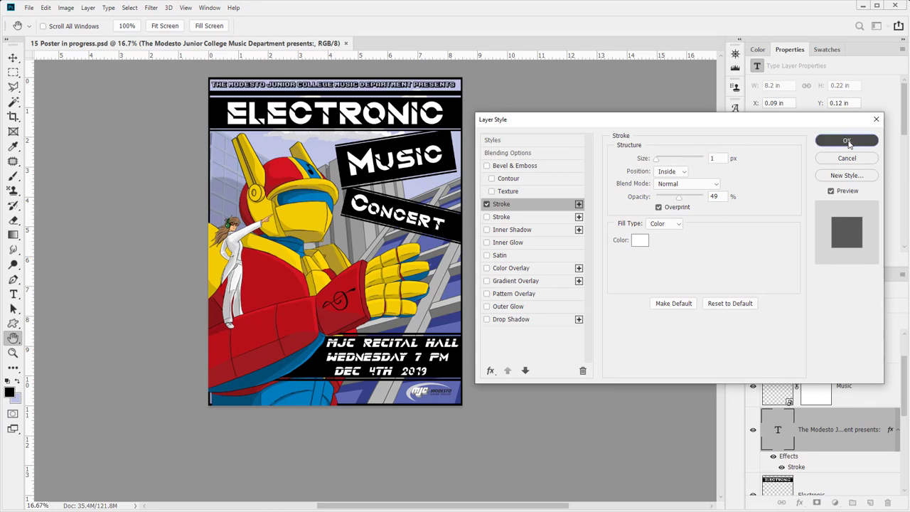
- Remove the stroke effect from the presenter text layer
key("z")
mouse_move(213, 78)
left_mouse_down()
mouse_move(256, 79)
mouse_move(115, 285)
left_mouse_up()
key("ctrl+r")
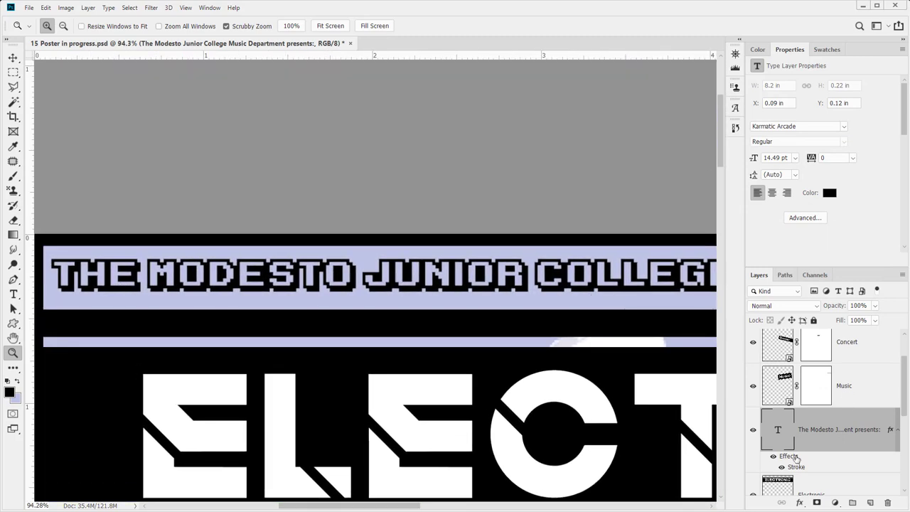
right_click(831, 439)
left_click(857, 445)
scroll(825, 455, "down", 1)
left_click(897, 408)
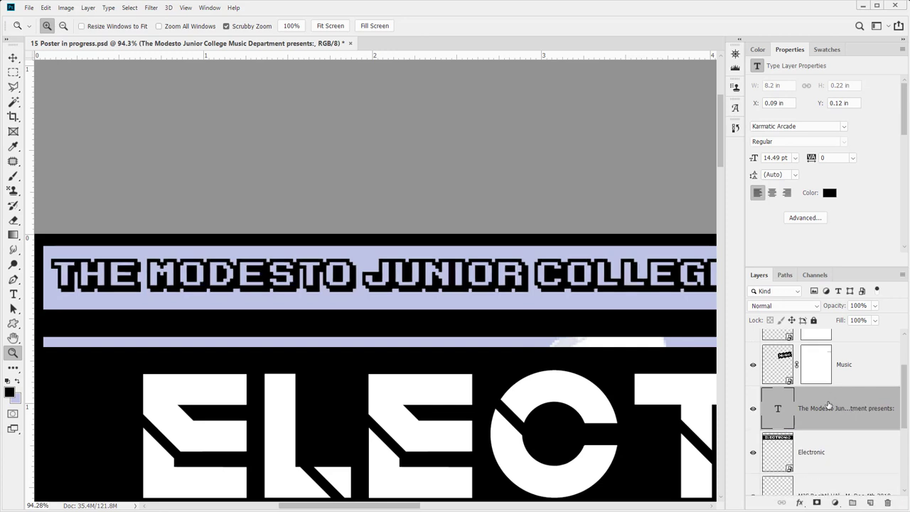
- Convert the presenter text layer to a smart object and open its contents for editing
right_click(828, 405)
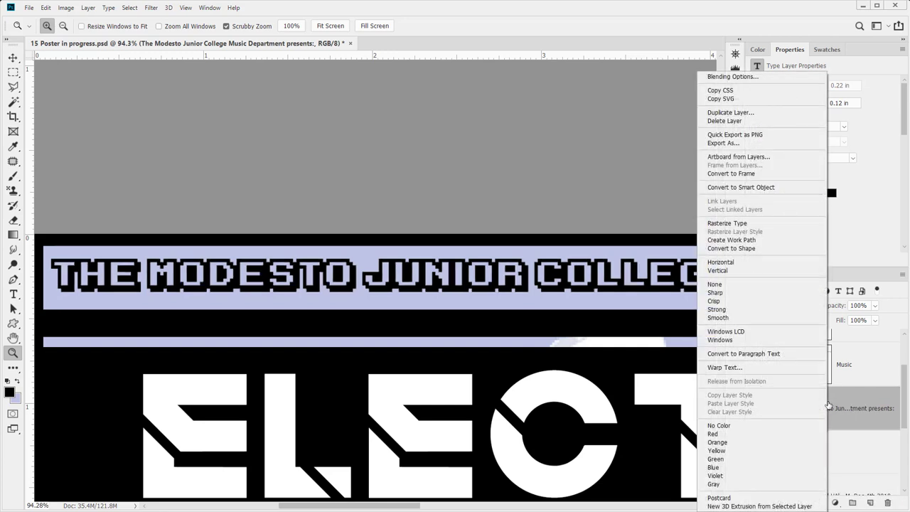
left_click(754, 187)
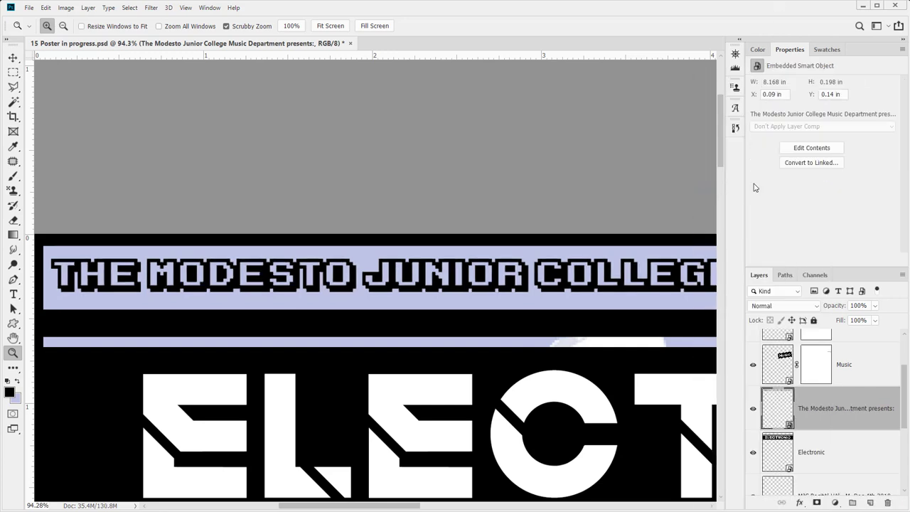
double_click(771, 403)
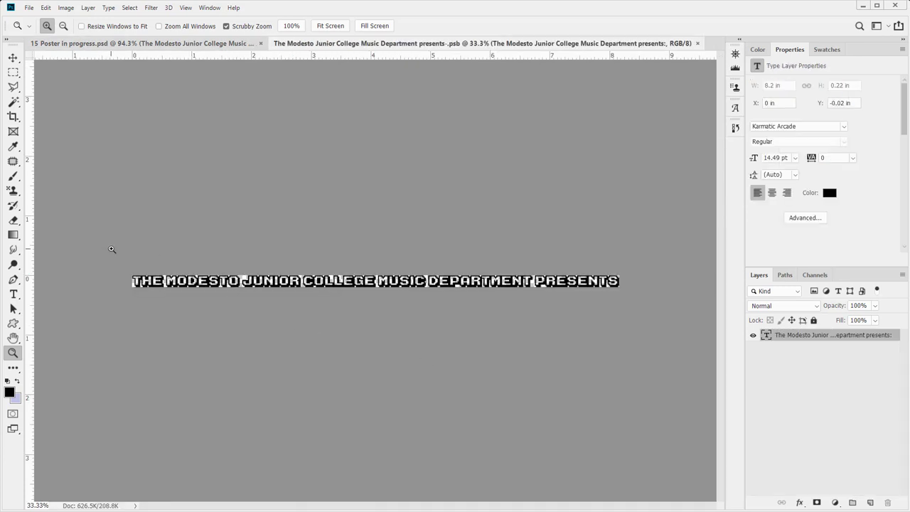
- Select the transparent letter interiors of THE MODESTO JUNIOR COLLEGE with the Magic Wand at tolerance 20, adding each letter to the selection
left_click_drag(116, 255, 278, 350)
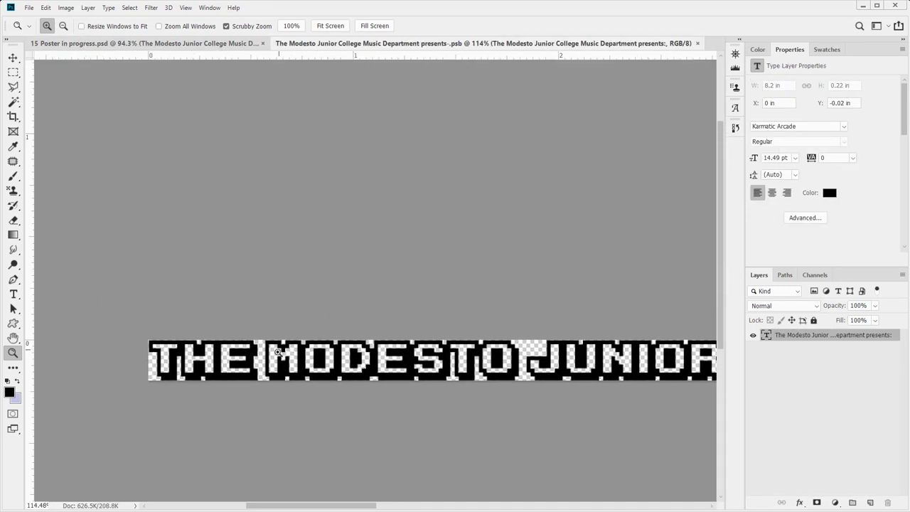
key("w")
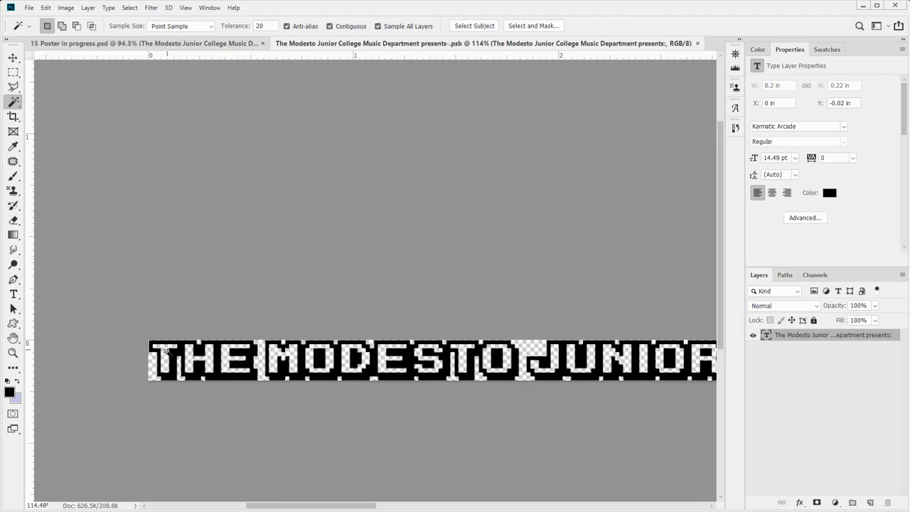
left_click(166, 357, "shift")
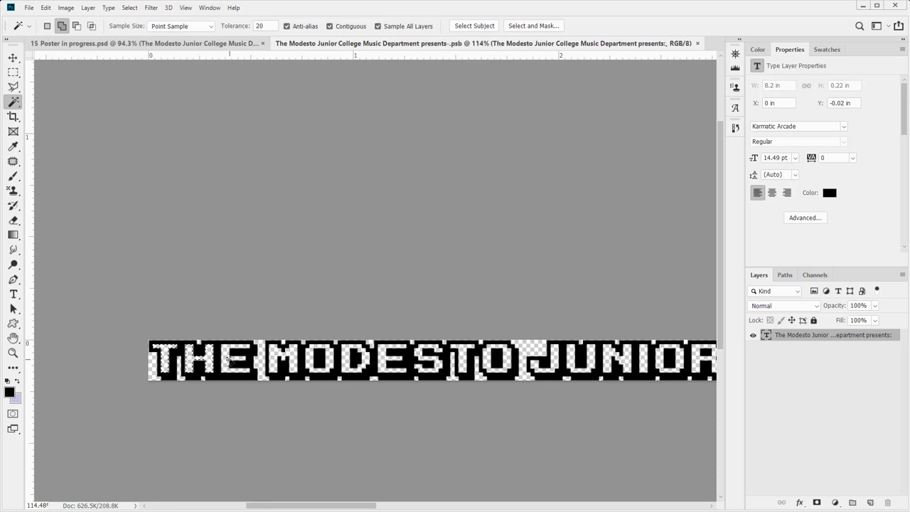
left_click(277, 361, "shift")
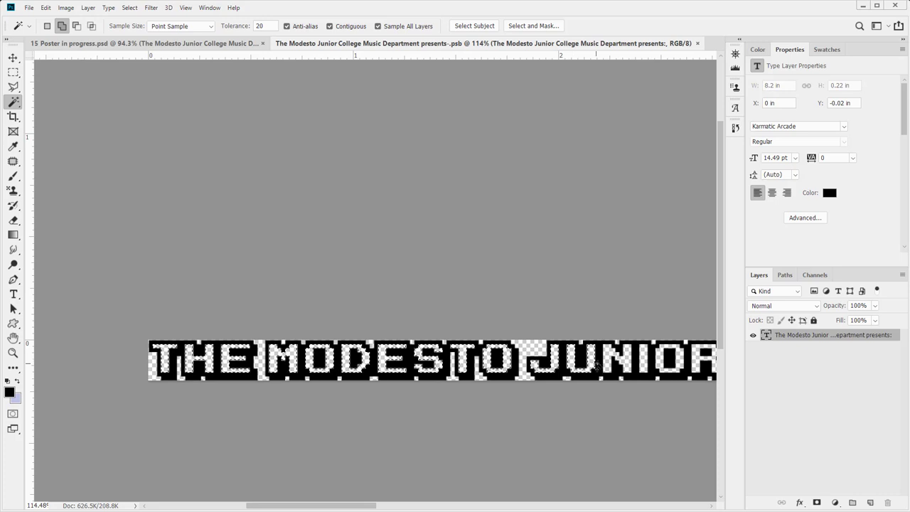
scroll(611, 398, "right", 2)
left_click_drag(612, 398, 281, 403)
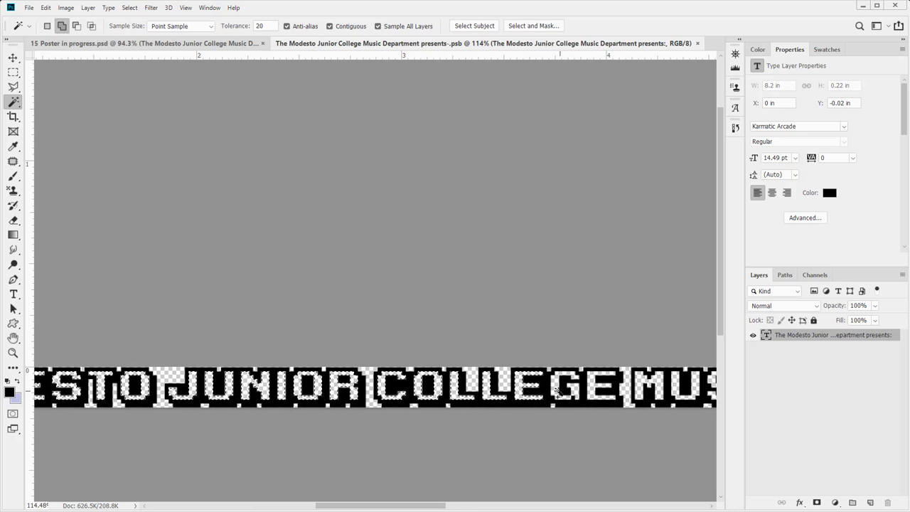
- Add the letter interiors of MUSIC DEPARTMENT PRESENTS to the Magic Wand selection
left_click_drag(588, 394, 419, 430)
key("shift")
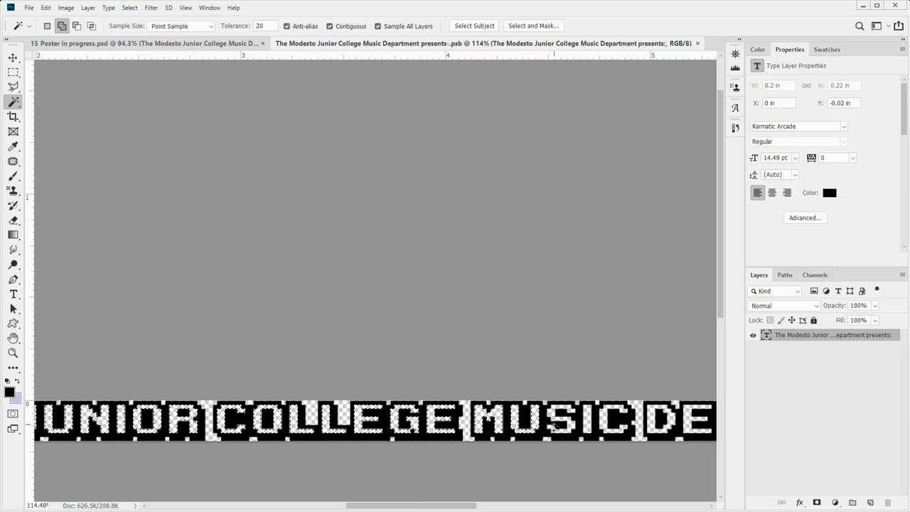
left_click(578, 424, "shift")
key("shift")
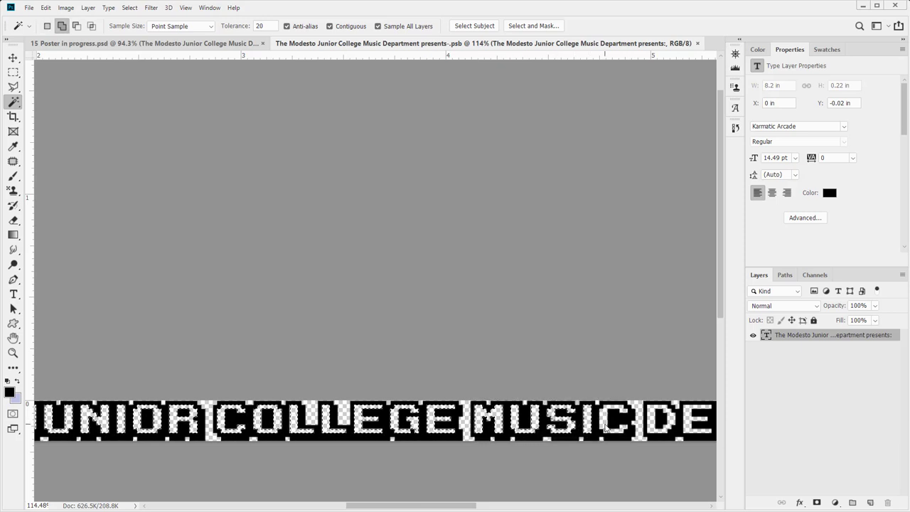
scroll(552, 424, "right", 2)
scroll(552, 424, "right", 10)
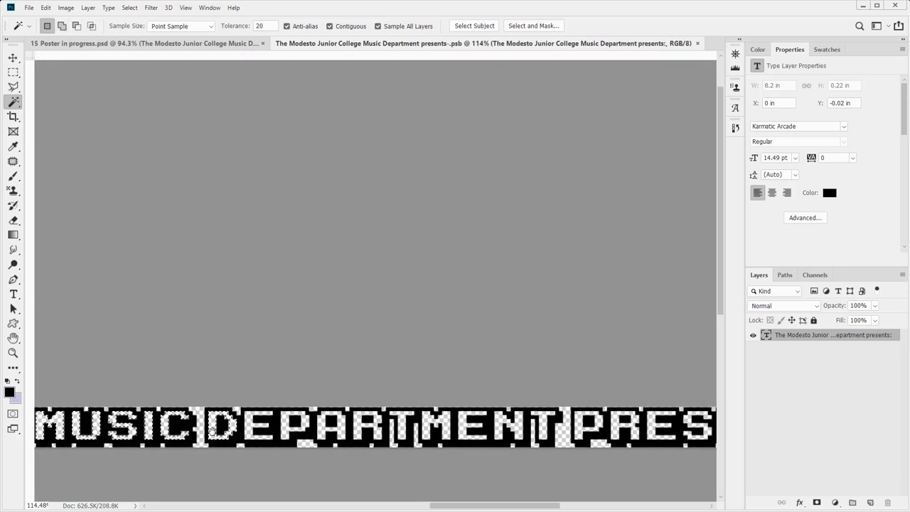
key("shift")
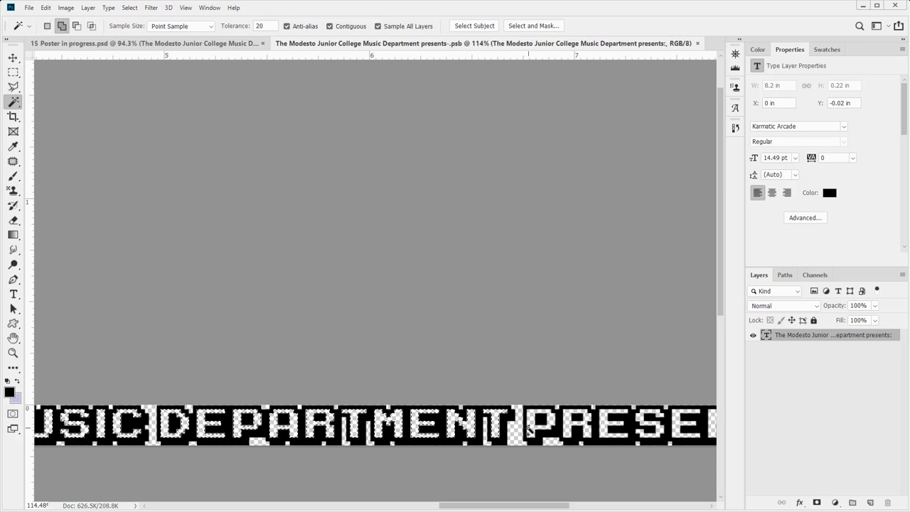
left_click_drag(530, 426, 250, 441)
key("ctrl+r")
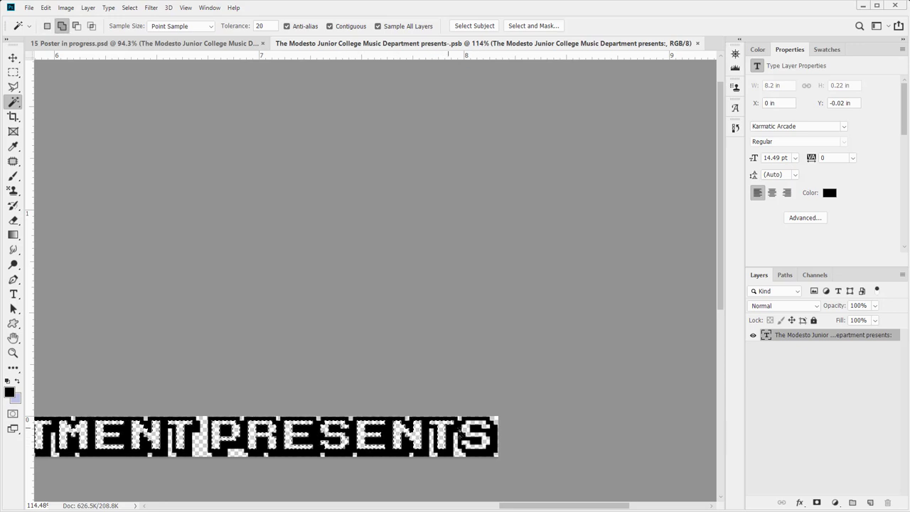
- Try expanding the letter selection by 5 pixels
left_click(138, 9)
mouse_move(152, 151)
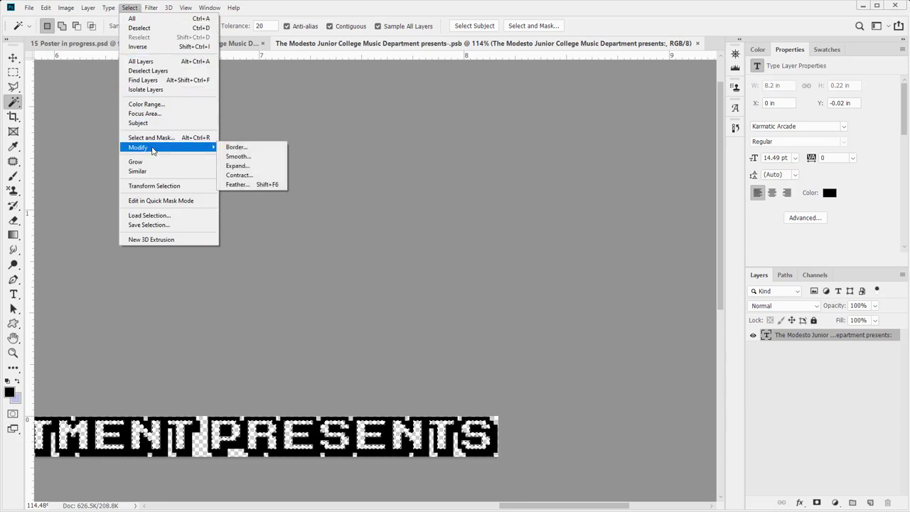
left_click(279, 169)
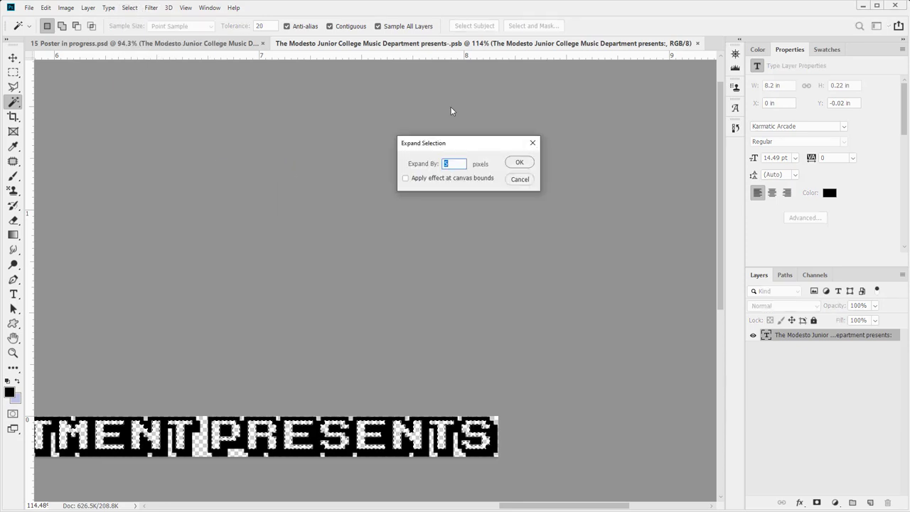
key("Return")
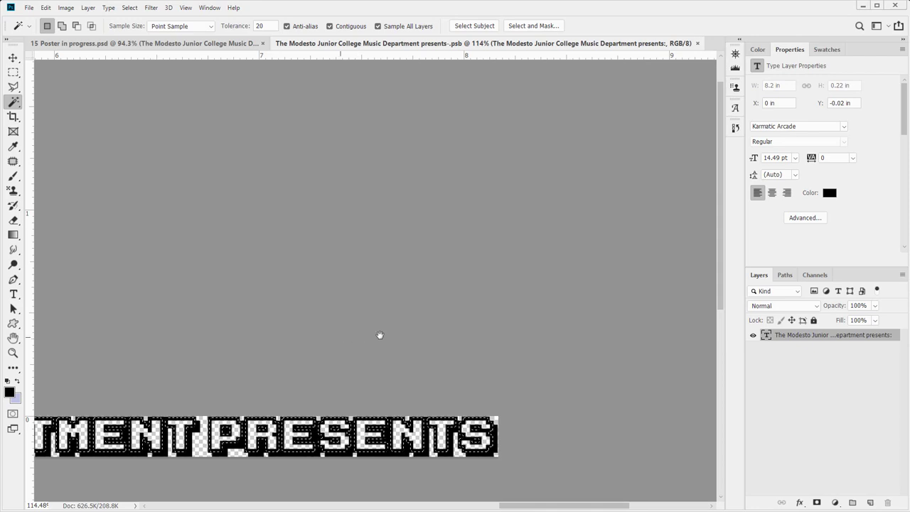
scroll(451, 363, "left", 10)
scroll(450, 363, "down", 1)
scroll(235, 142, "left", 4)
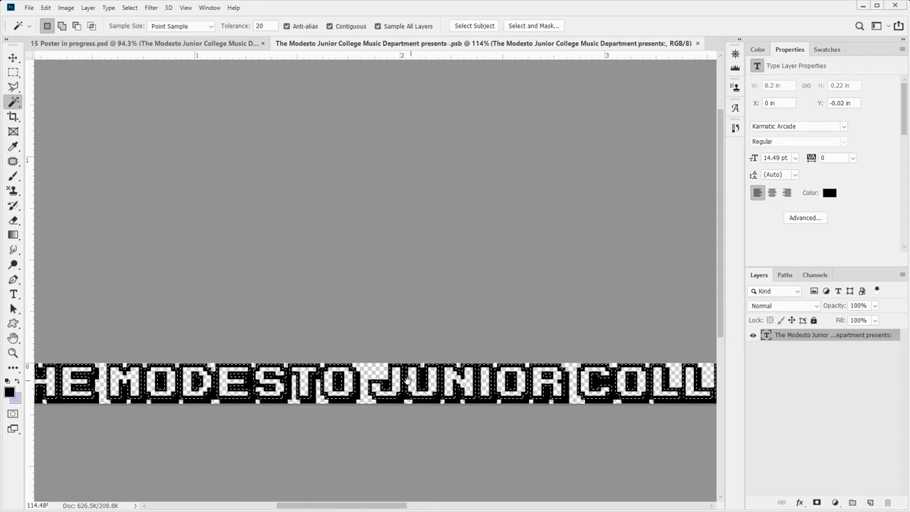
- Expand the original letter selection by less than 5 pixels so it slightly overlaps the black outlines
left_click(129, 8)
mouse_move(126, 147)
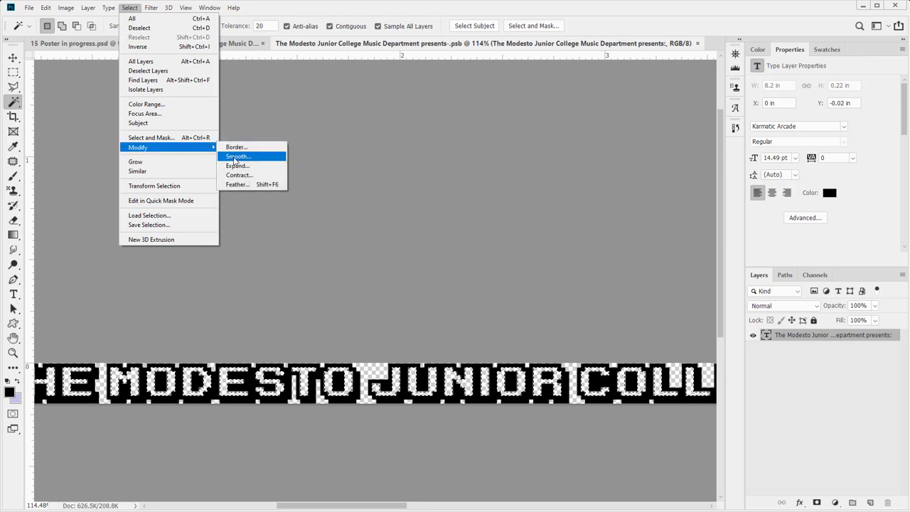
left_click(237, 165)
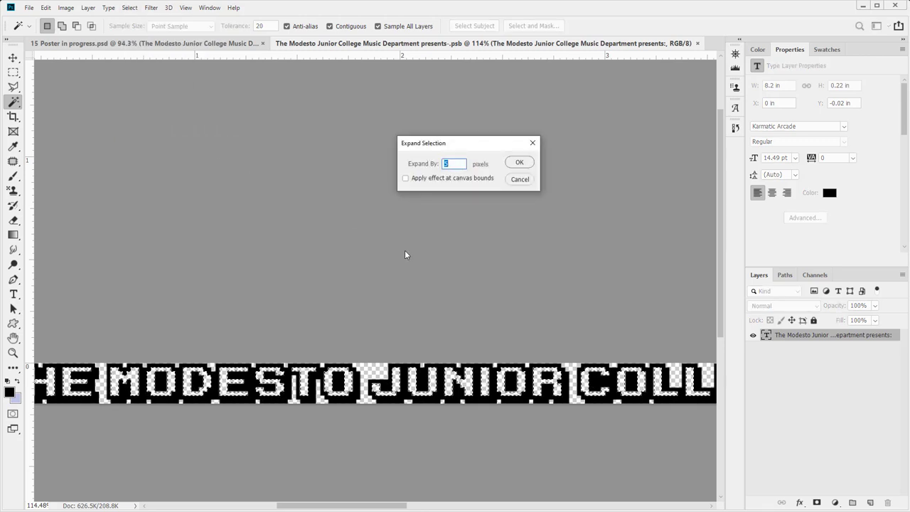
key("Return")
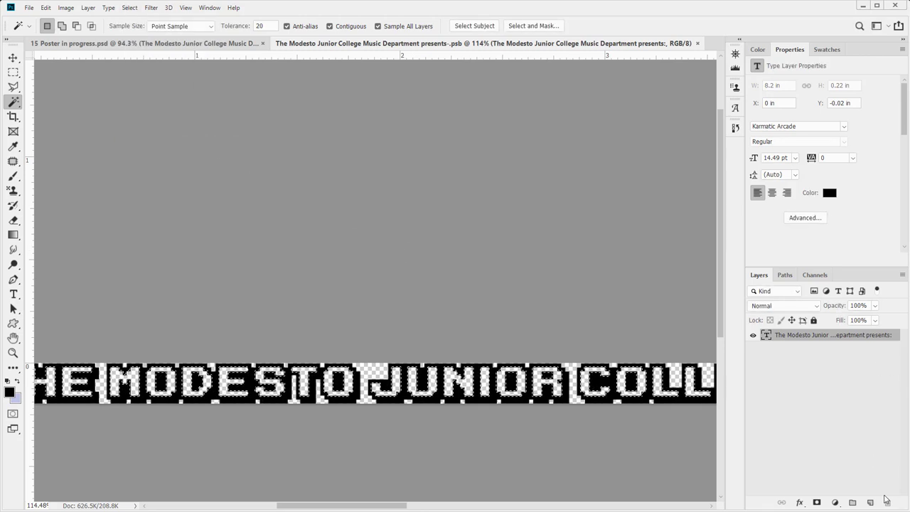
- Fill the selected letter interiors with a white (ffffff) Solid Color layer
left_click(835, 502)
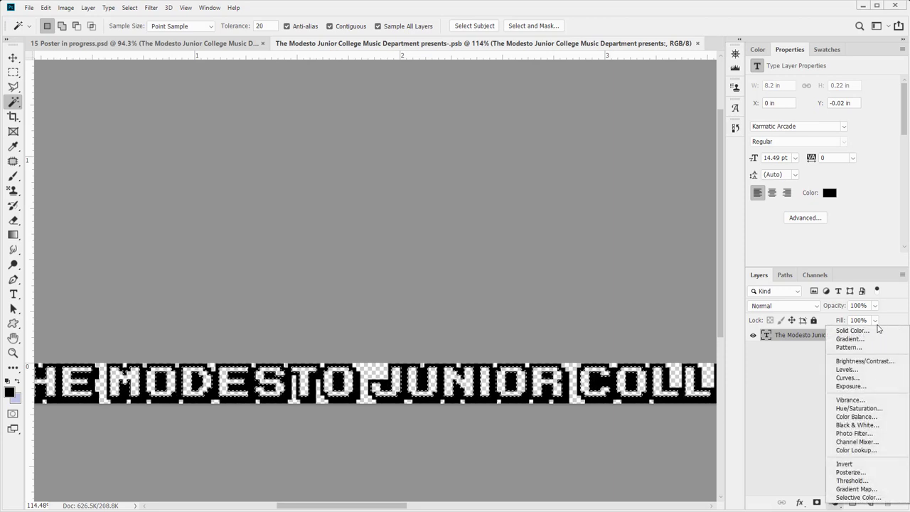
left_click(849, 330)
type("ffffff")
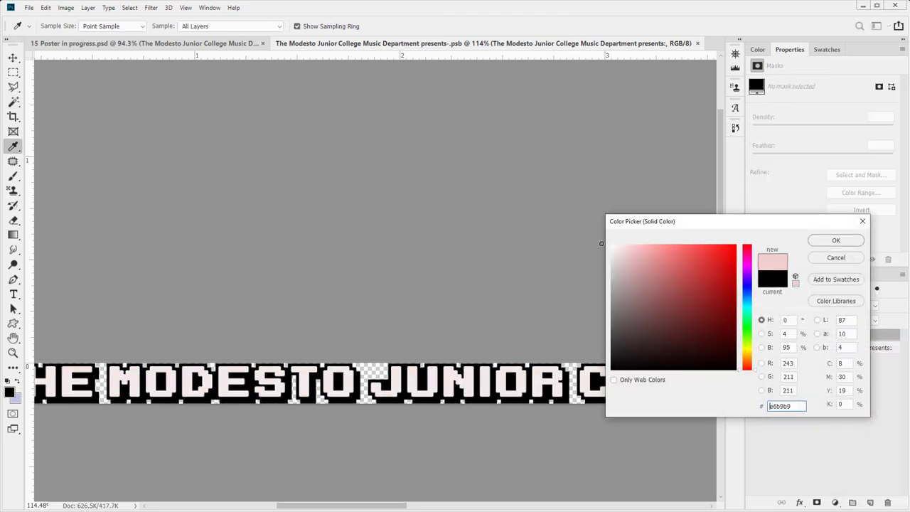
left_click(836, 241)
- Check the white letter fill along the whole line, then save and close the smart object to update the poster
left_click_drag(370, 298, 230, 299)
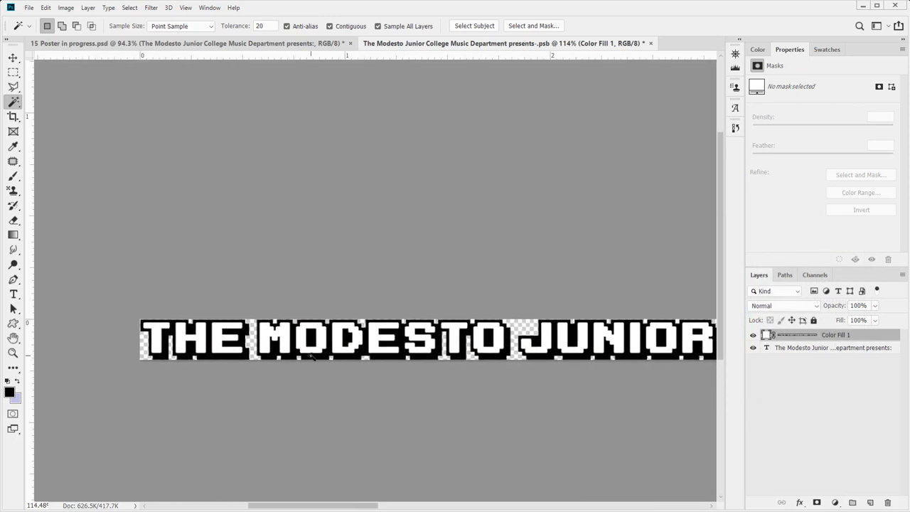
left_click_drag(827, 336, 803, 331)
left_click_drag(577, 353, 390, 379)
left_click_drag(457, 374, 334, 380)
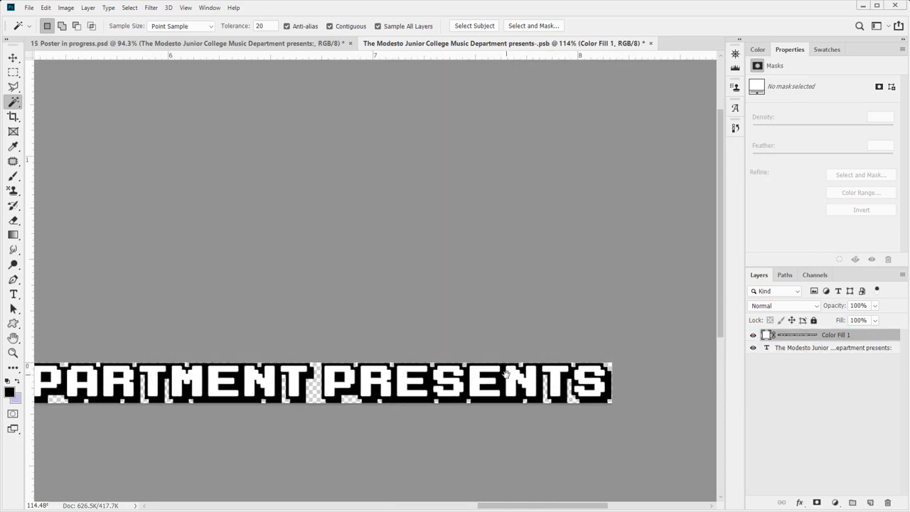
key("ctrl+w")
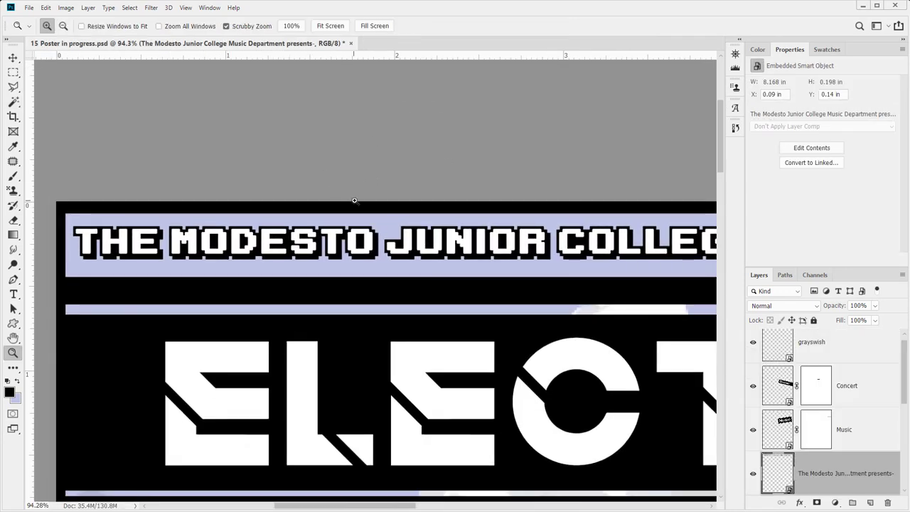
- Check the white presenter line on the full poster and save the poster file
left_click(298, 210, "alt")
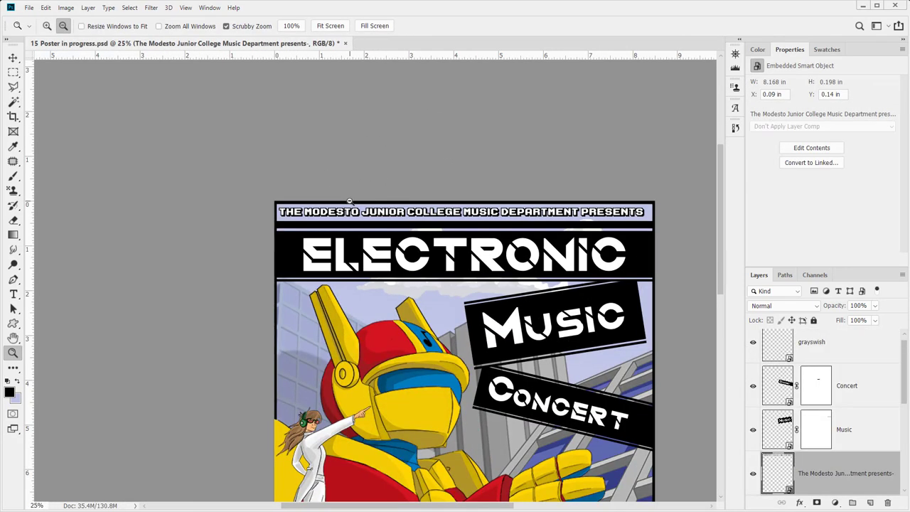
left_click_drag(580, 267, 478, 183)
key("w")
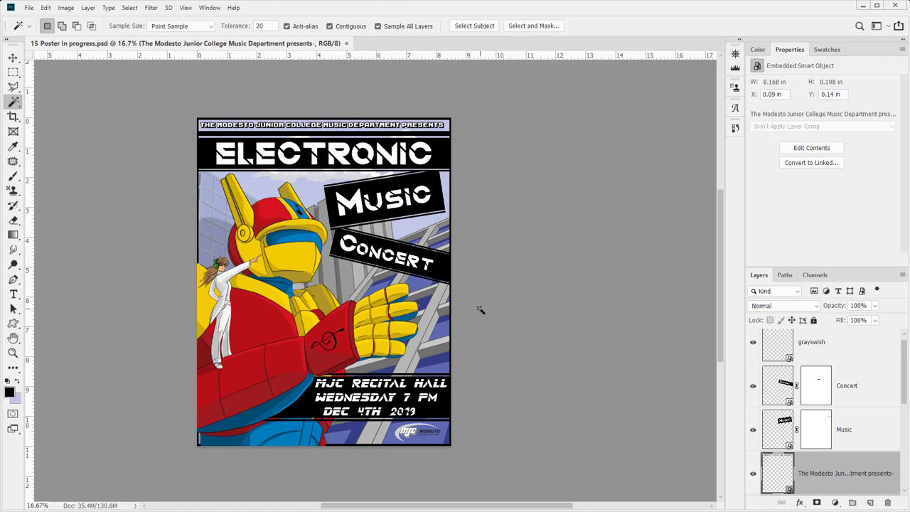
- Nudge the grayswish MJC logo to X 6.58 in, Y 10.27 in and save the poster
key("v")
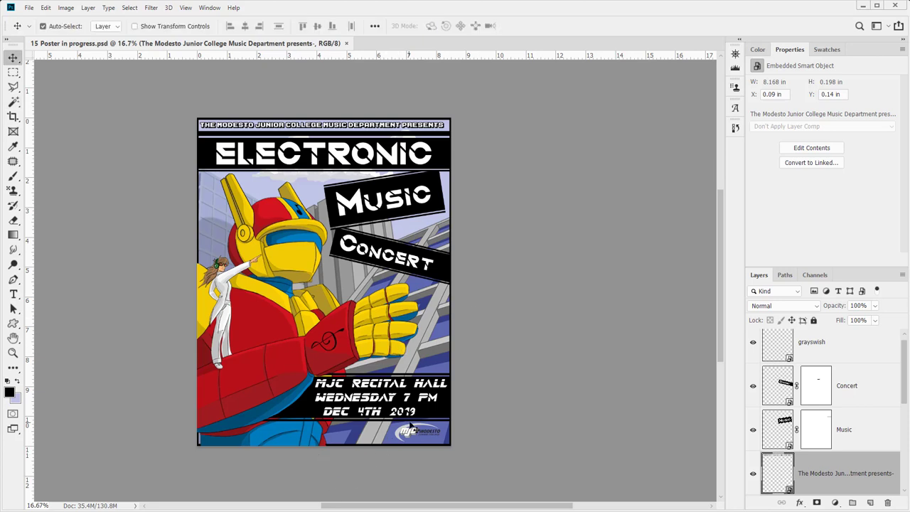
left_click(412, 435)
left_click_drag(408, 437, 408, 438)
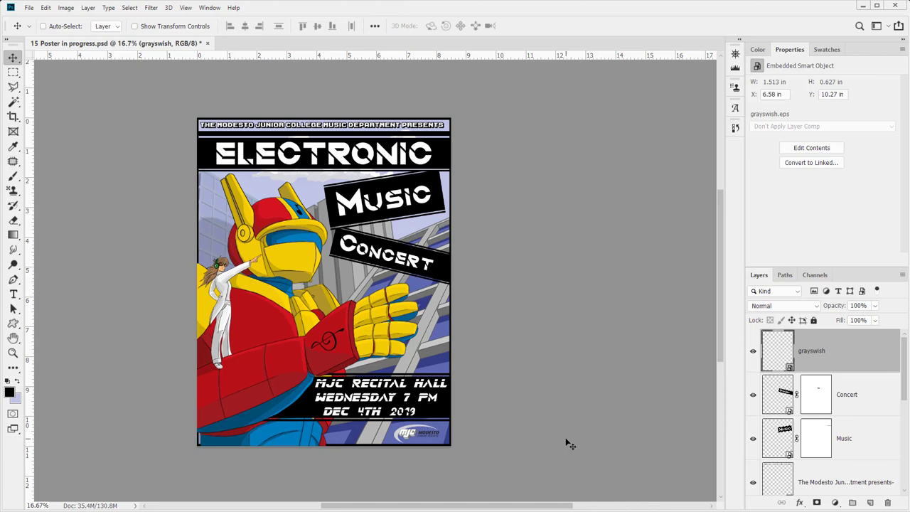
key("ctrl")
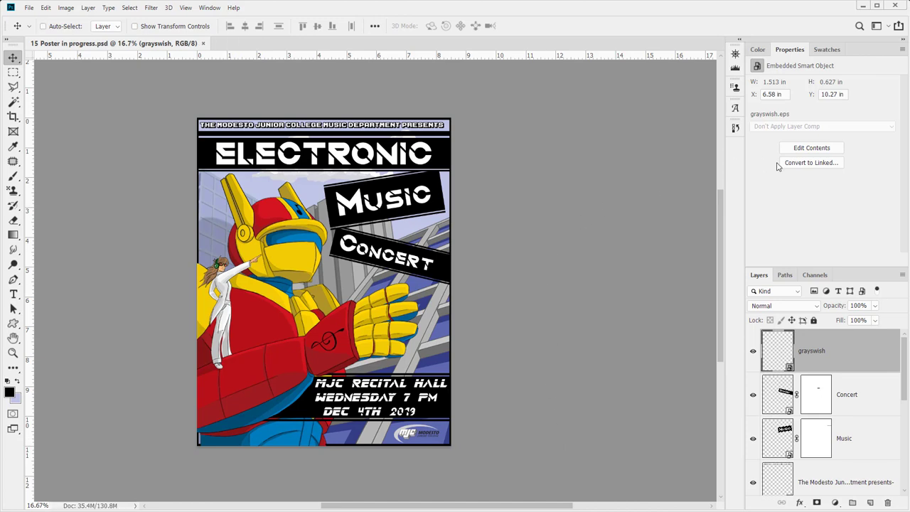